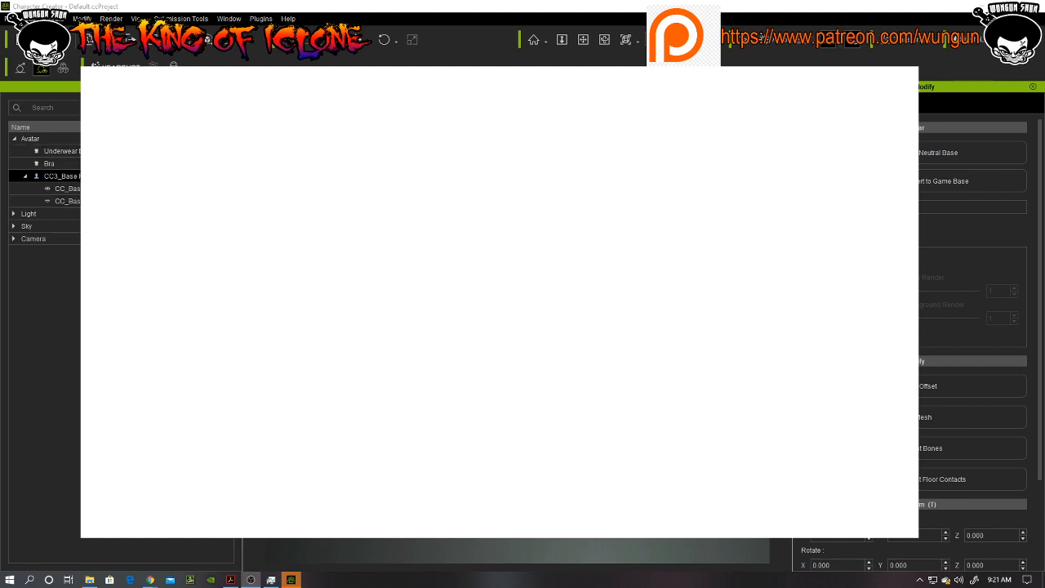
# Load the CC3_DH_Kevin avatar from the Avatar templates and dress it in the Boxers_D underwear
pyautogui.click(250, 118)
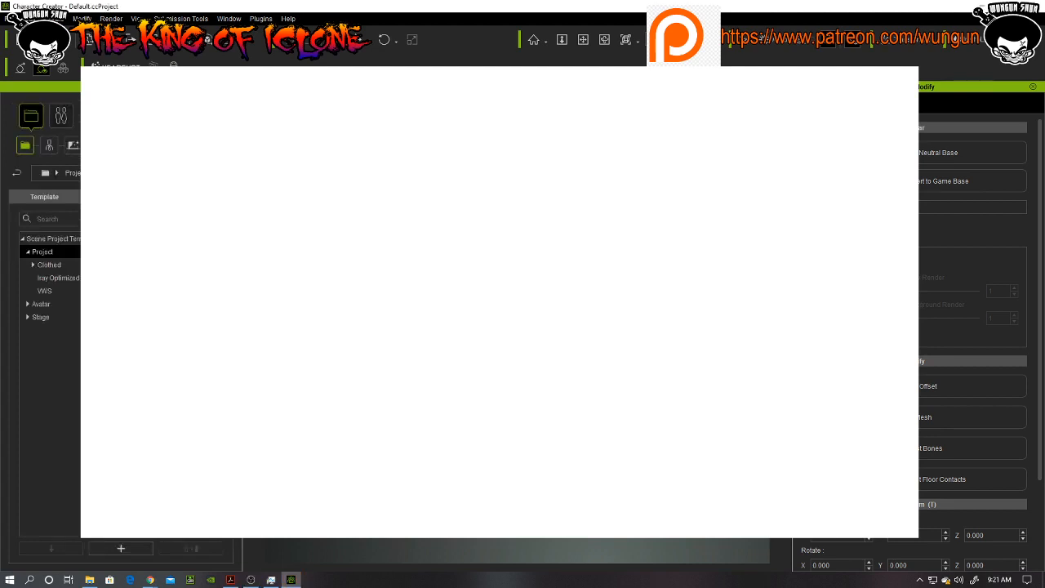
pyautogui.click(39, 304)
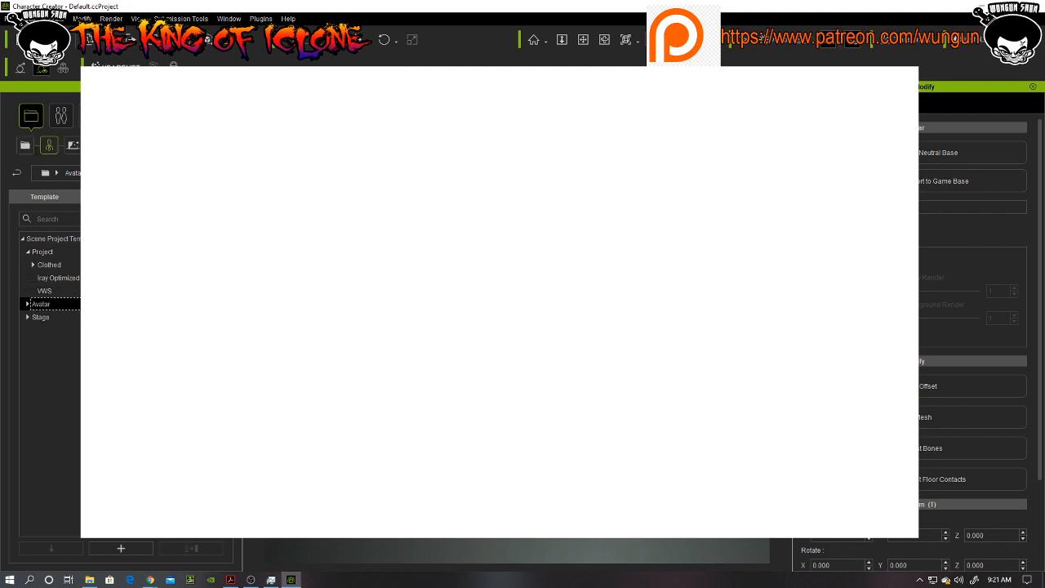
pyautogui.doubleClick(147, 265)
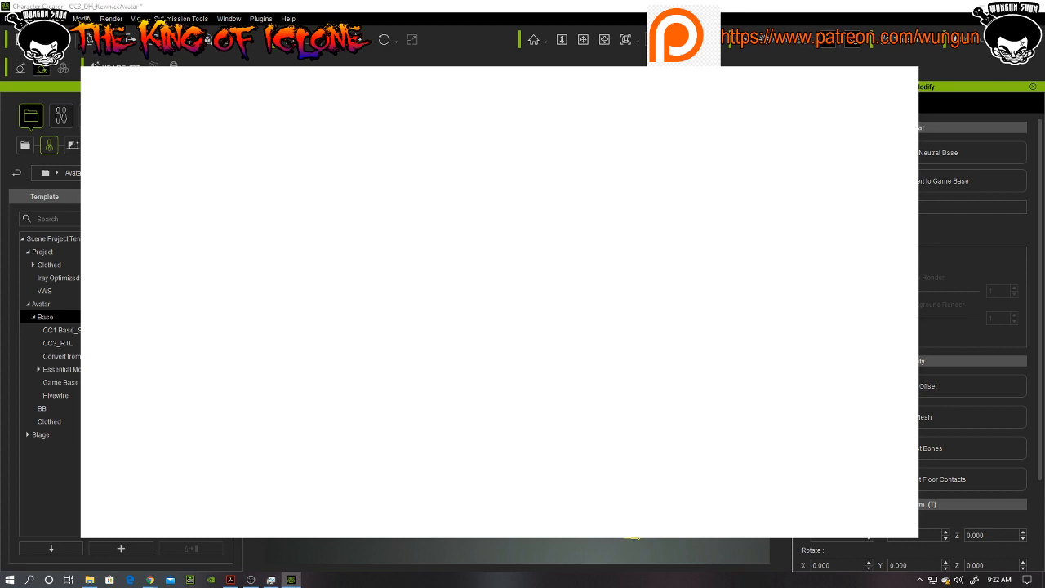
pyautogui.click(91, 117)
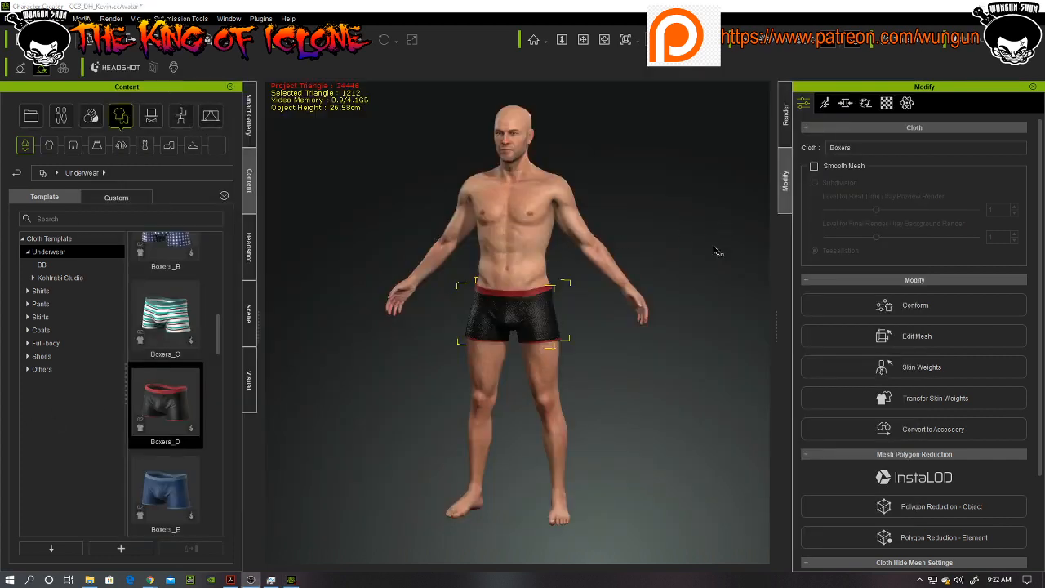
# Save the project under the new file name CC3_DH_Kevin_zbrush
pyautogui.moveTo(684, 261); pyautogui.dragTo(648, 236, button='right')
pyautogui.scroll(3, 651, 236)
pyautogui.moveTo(681, 135); pyautogui.dragTo(683, 210, button='right')
pyautogui.moveTo(683, 210); pyautogui.dragTo(686, 322, button='middle')
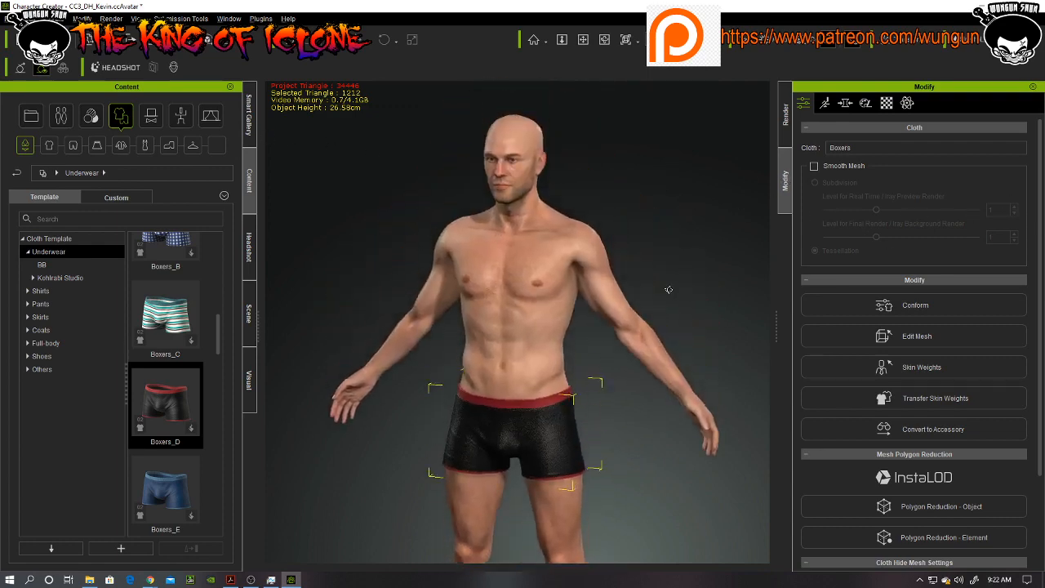
pyautogui.moveTo(667, 289); pyautogui.dragTo(771, 256, button='right')
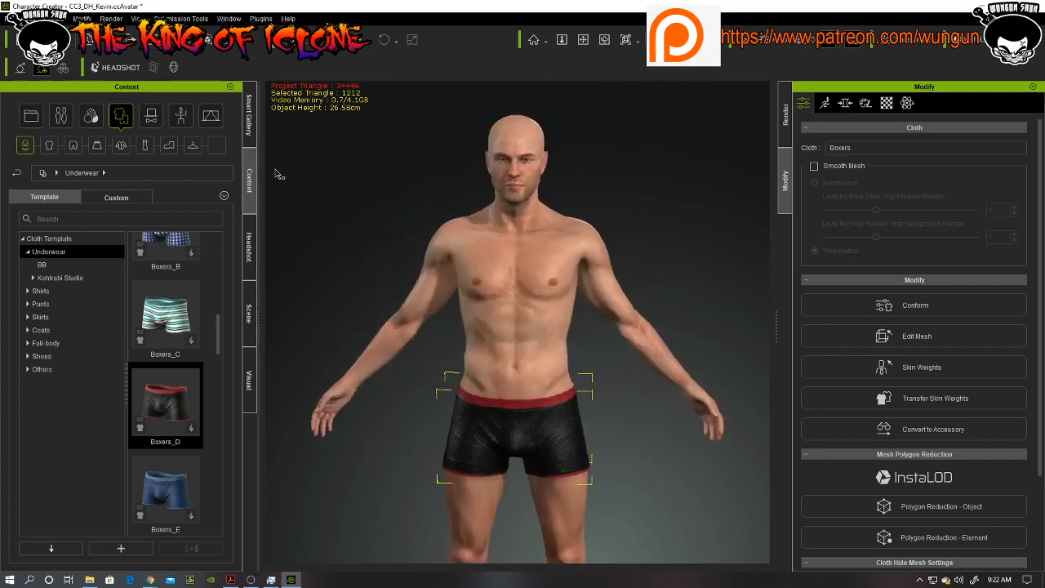
pyautogui.click(6, 18)
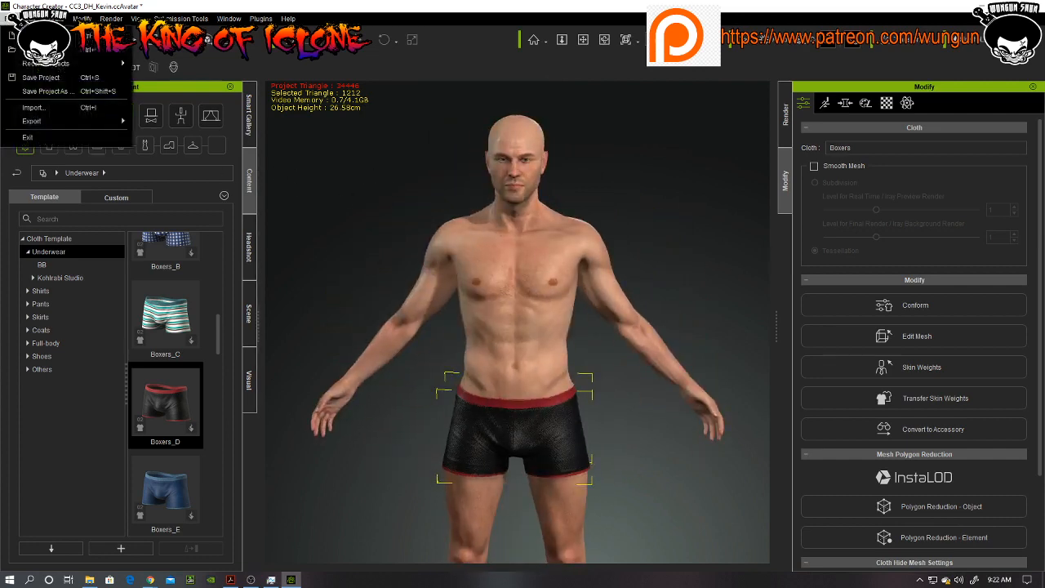
pyautogui.click(42, 91)
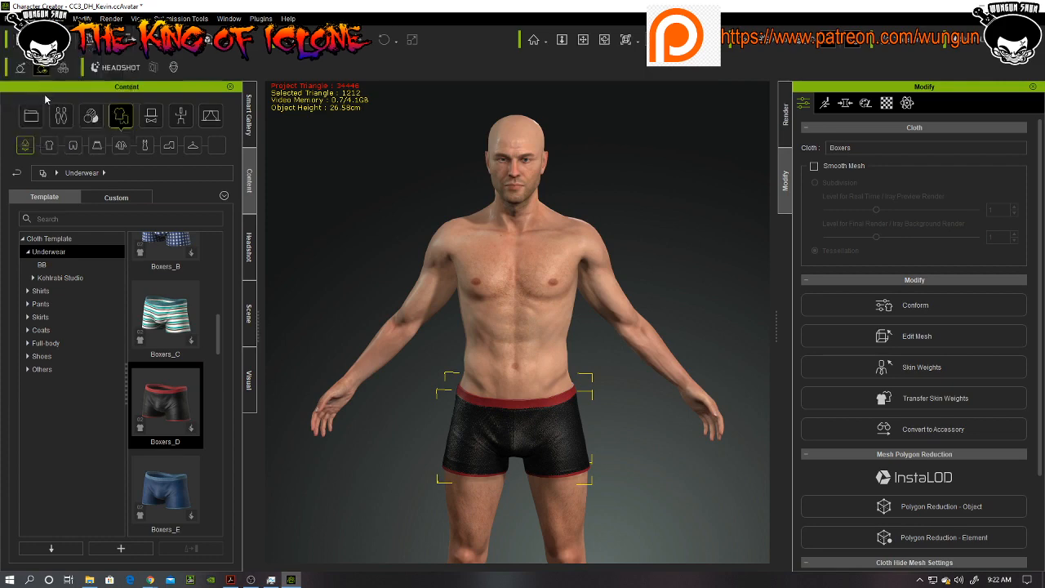
pyautogui.click(125, 515)
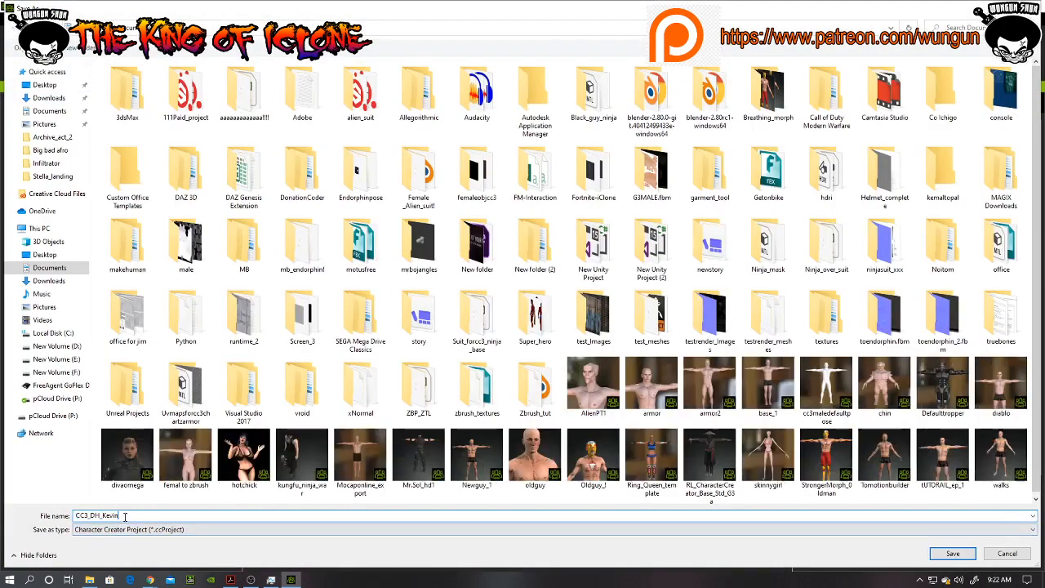
pyautogui.write('_2')
pyautogui.write('brush')
pyautogui.press('Return')
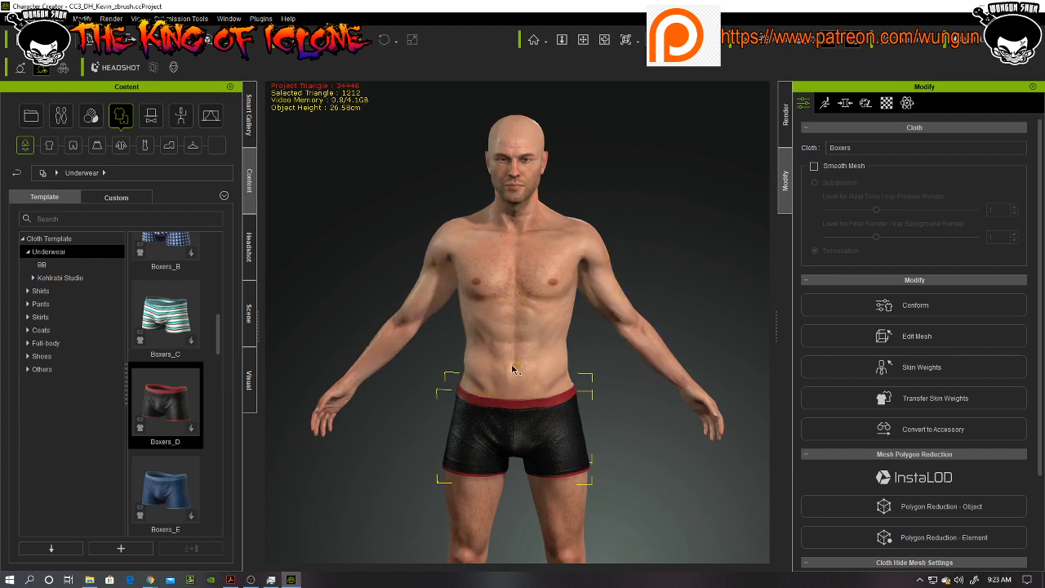
# Select both the CC_Base avatar and its Boxers and send them to ZBrush through GoZ with the Create template
pyautogui.click(510, 281)
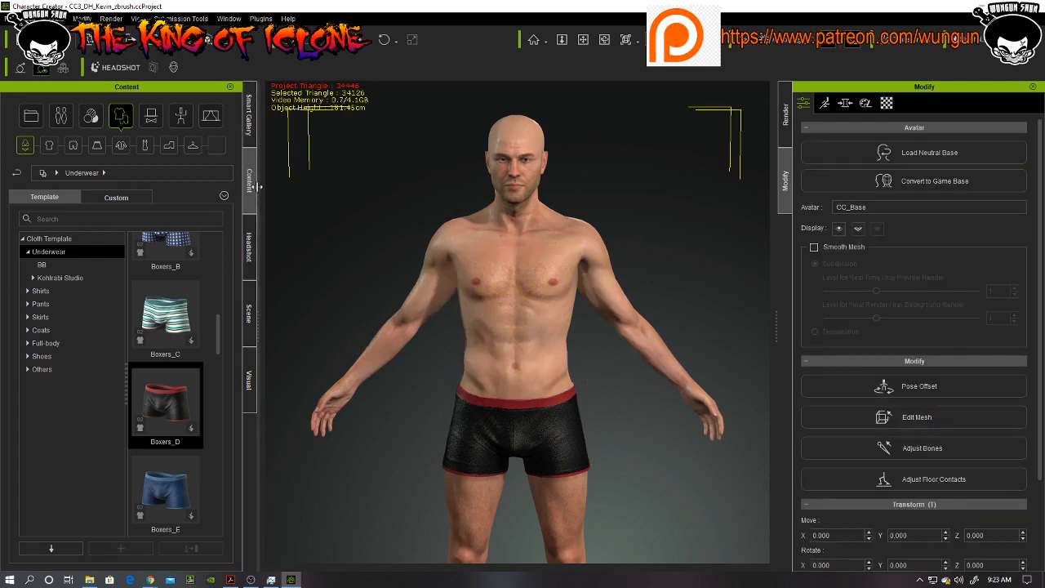
pyautogui.click(248, 315)
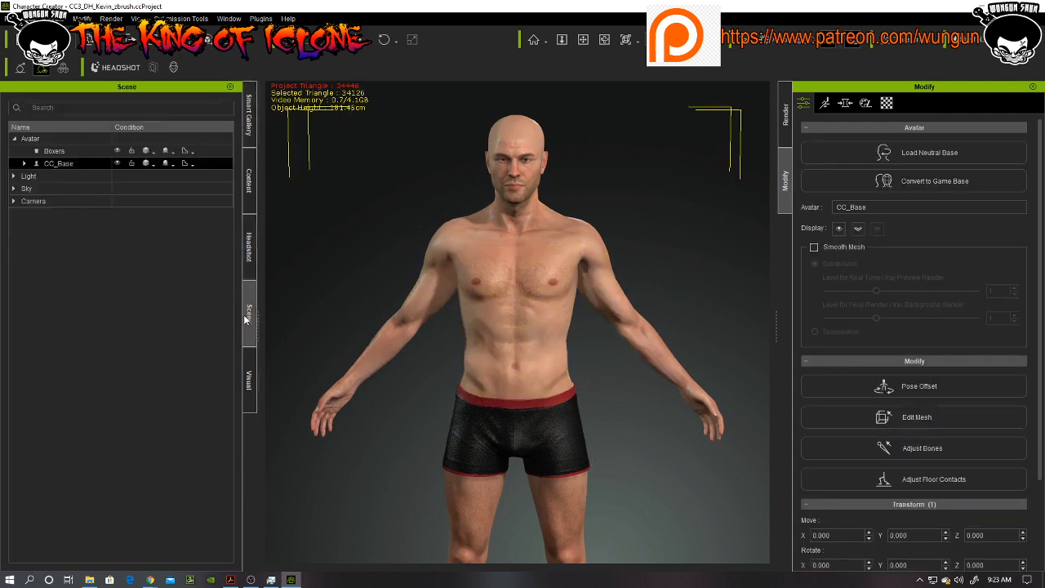
pyautogui.click(54, 151)
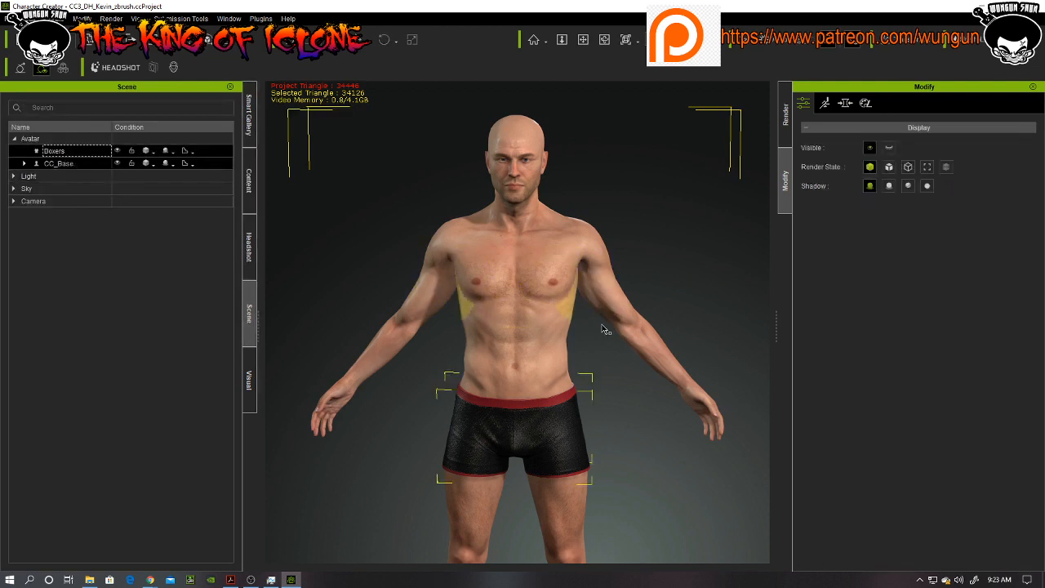
pyautogui.scroll(-5, 653, 478)
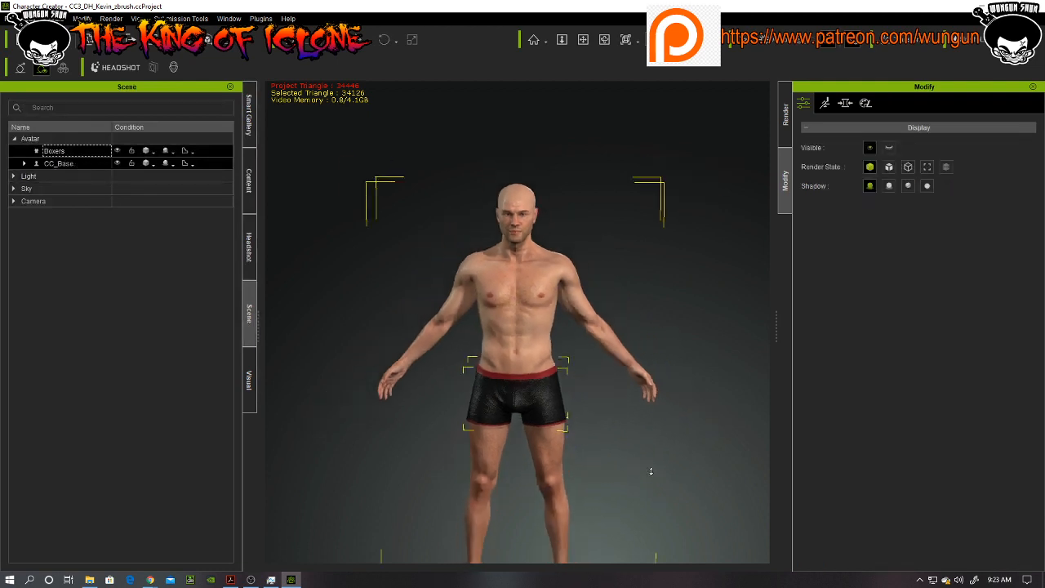
pyautogui.moveTo(657, 400); pyautogui.dragTo(588, 422, button='right')
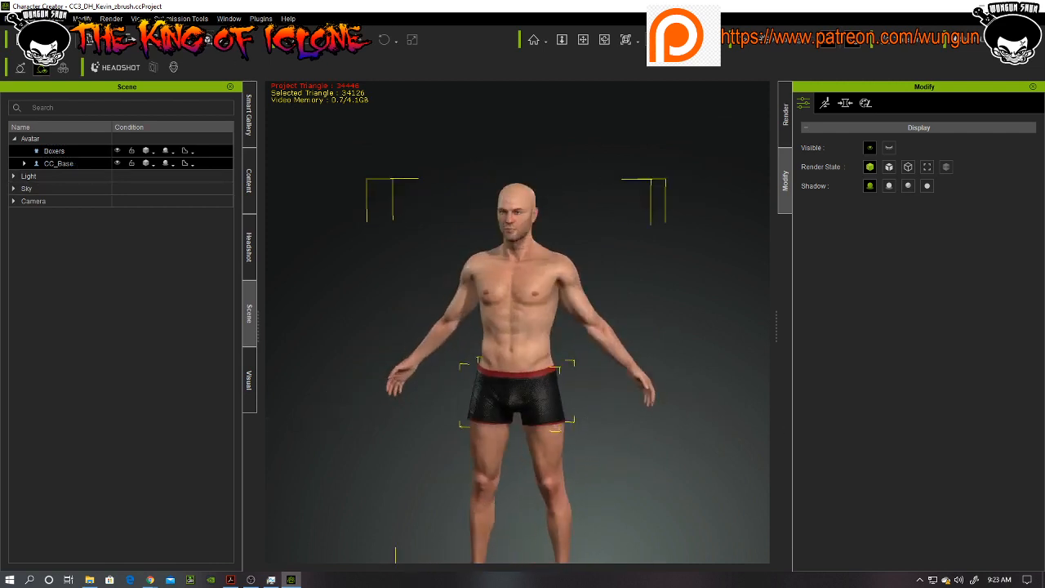
pyautogui.click(223, 40)
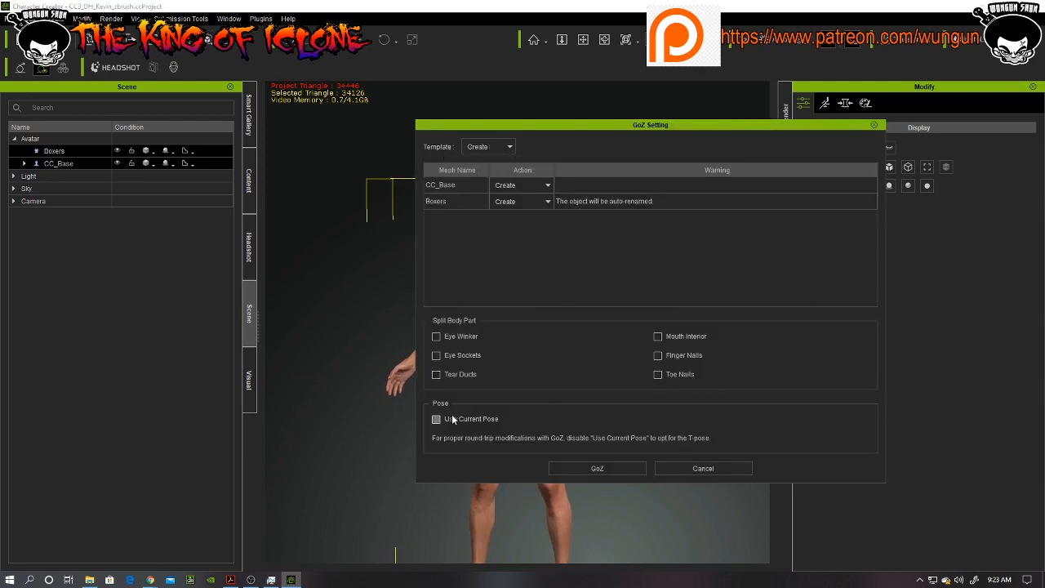
pyautogui.click(597, 468)
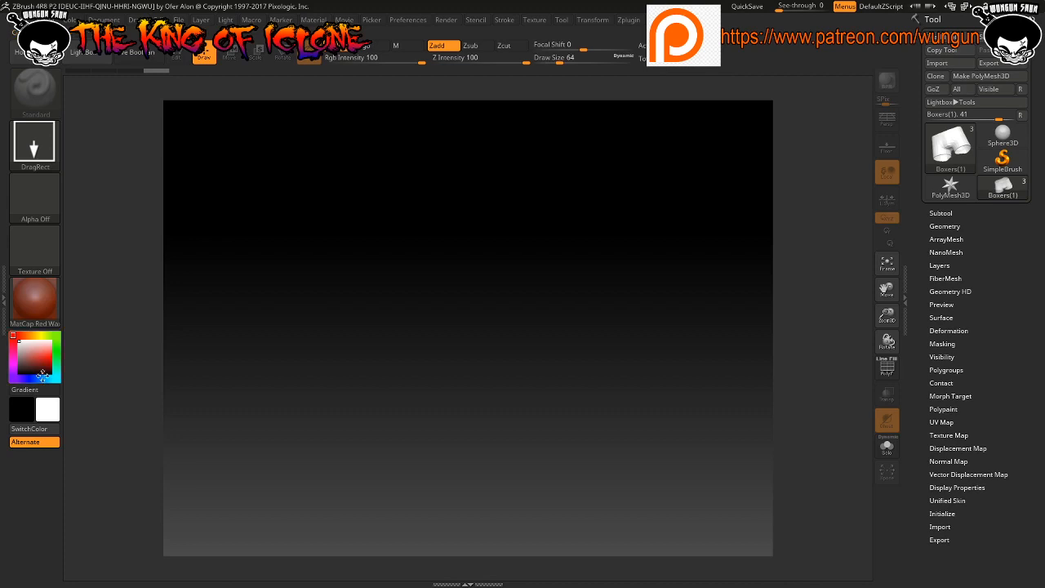
# Close Lightbox, place the imported character on the ZBrush canvas and enter Edit mode
pyautogui.press(',')
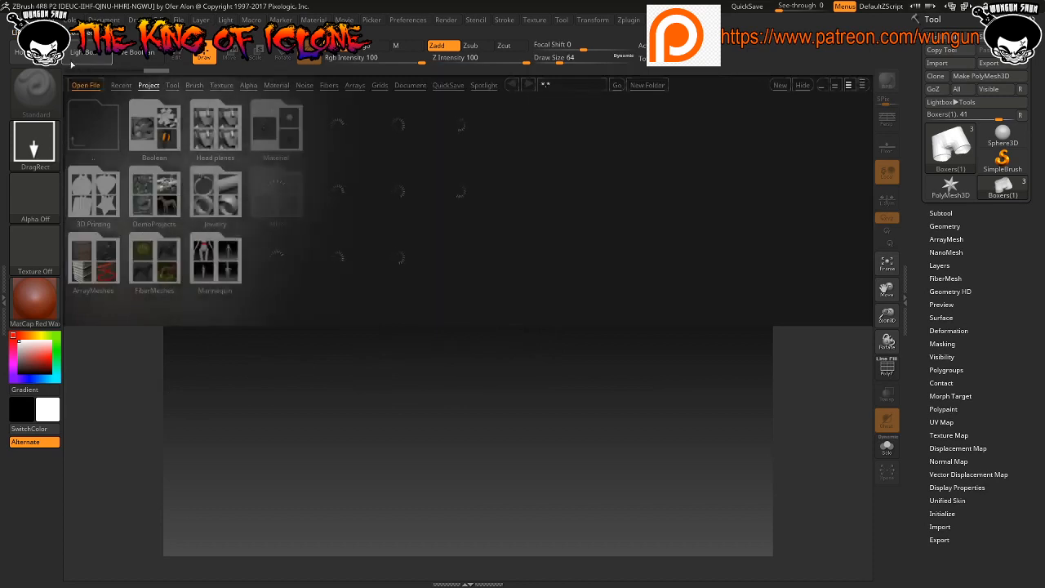
pyautogui.click(75, 54)
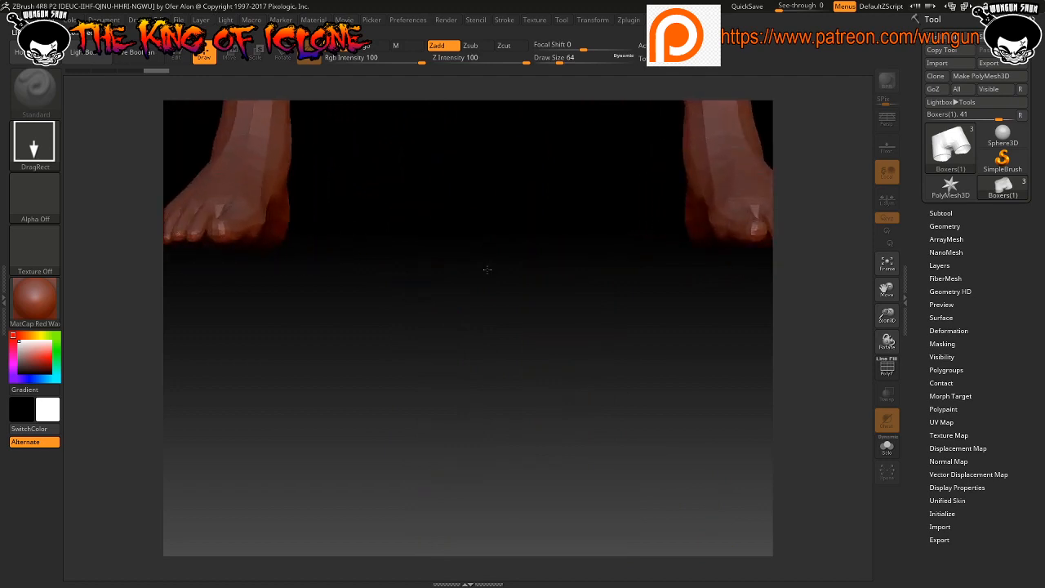
pyautogui.click(175, 55)
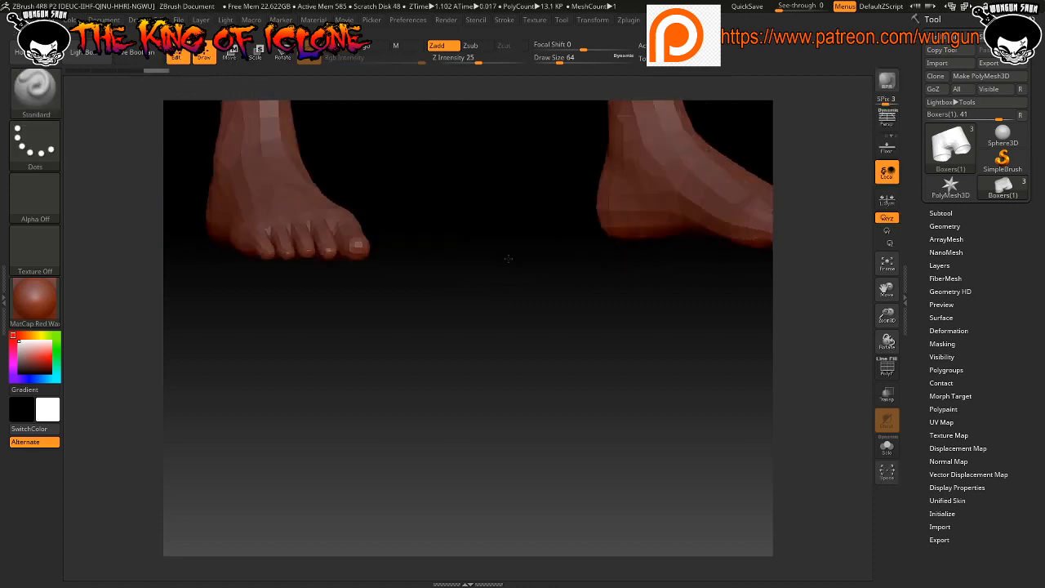
pyautogui.click(887, 263)
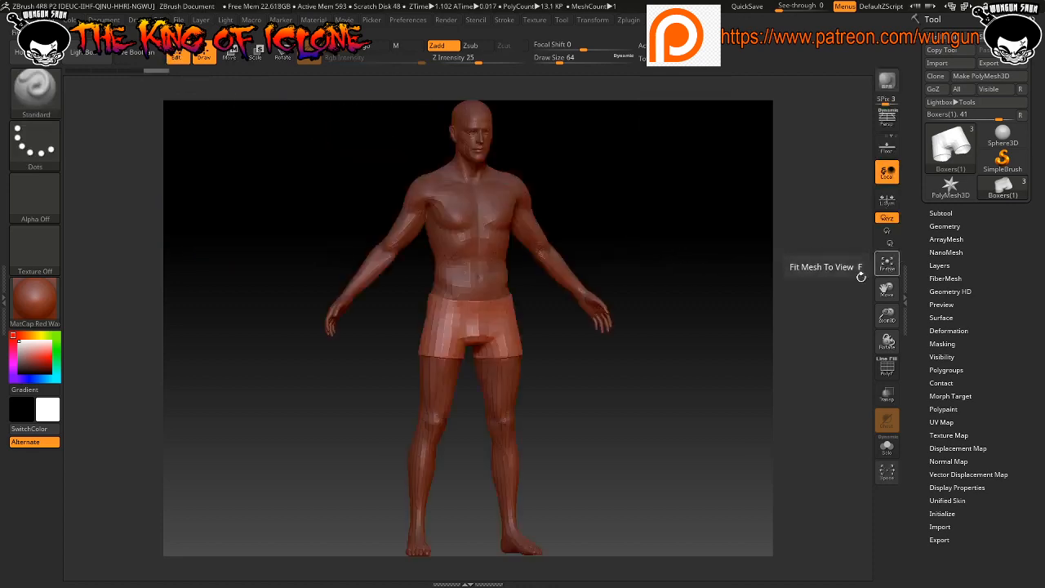
# Make the CC_Base_Body subtool the active one in place of the Boxers subtool
pyautogui.moveTo(579, 427); pyautogui.dragTo(493, 360)
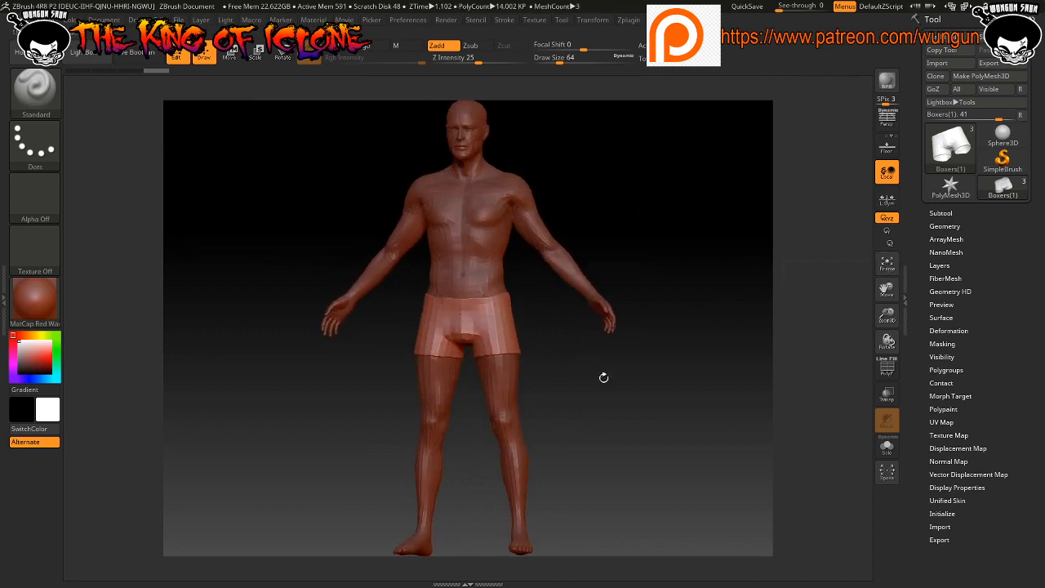
pyautogui.moveTo(590, 391)
pyautogui.mouseDown()
pyautogui.moveTo(659, 396)
pyautogui.moveTo(598, 394)
pyautogui.mouseUp()
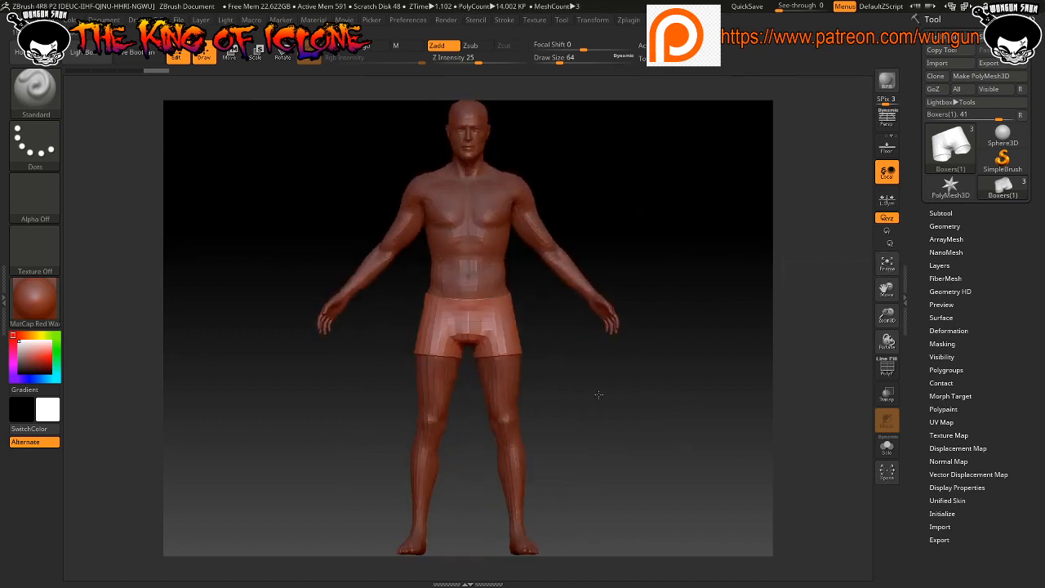
pyautogui.keyDown('alt'); pyautogui.moveTo(654, 307); pyautogui.dragTo(618, 367); pyautogui.keyUp('alt')
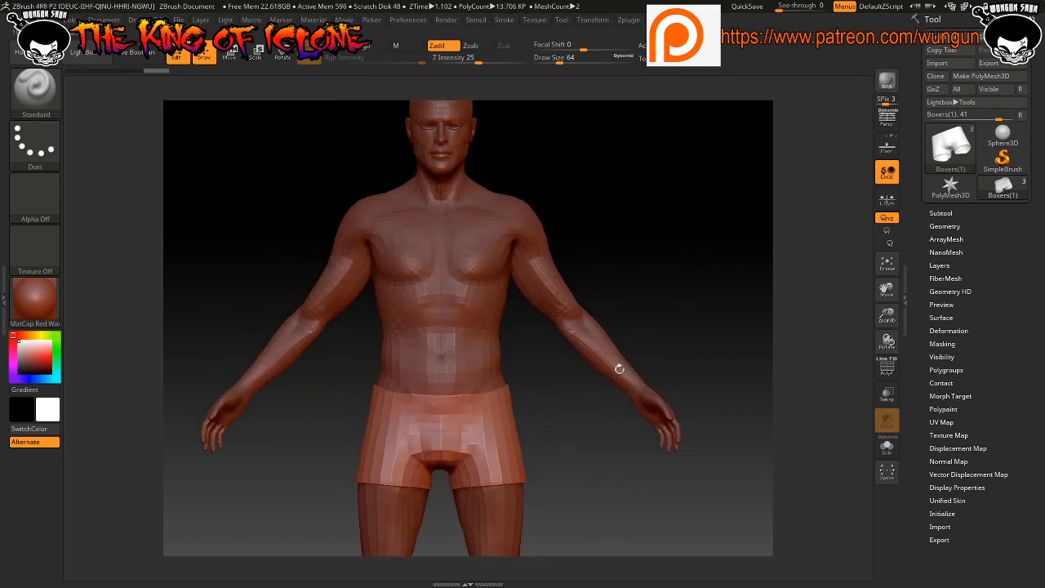
pyautogui.click(941, 214)
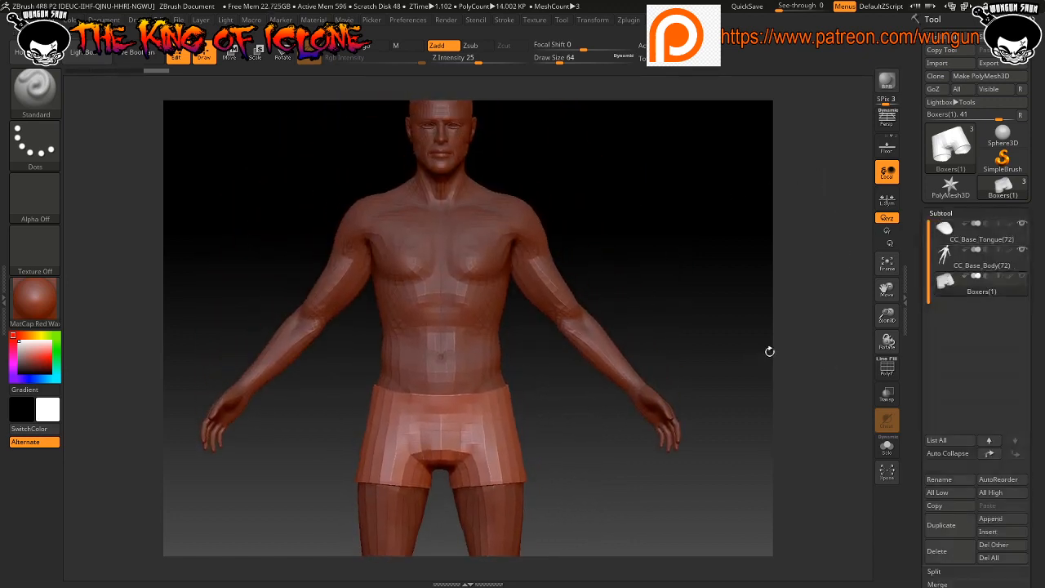
pyautogui.click(1016, 262)
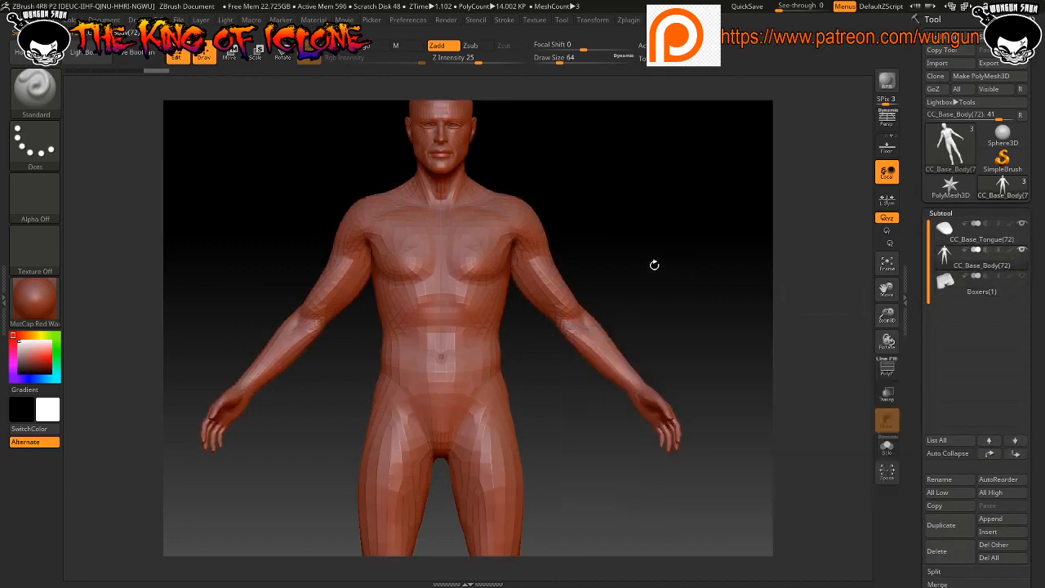
# Divide the body mesh's geometry up to subdivision level 3
pyautogui.moveTo(664, 298); pyautogui.dragTo(763, 338)
pyautogui.scroll(-5, 1037, 402)
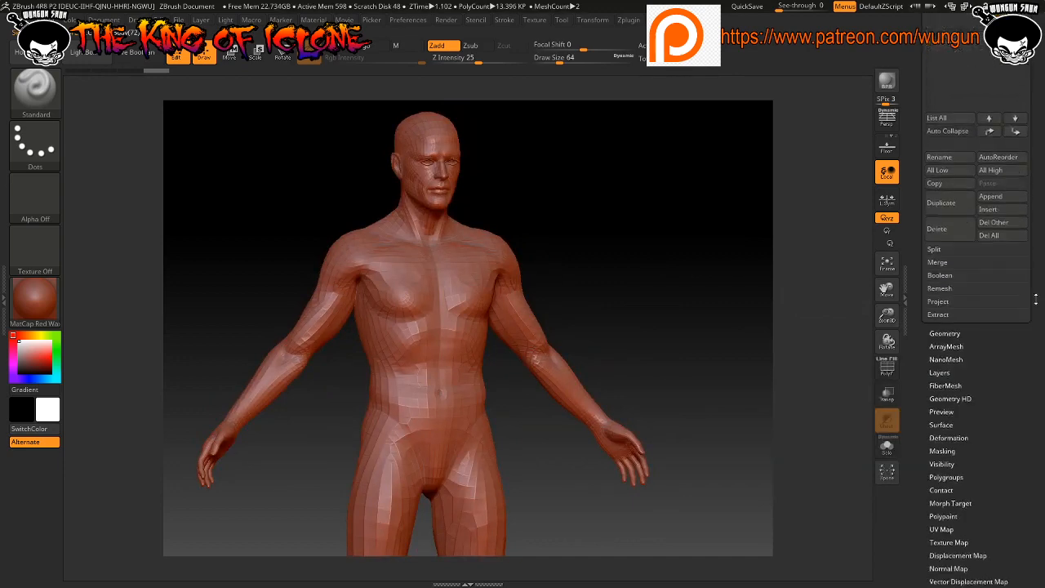
pyautogui.moveTo(572, 264); pyautogui.dragTo(653, 265)
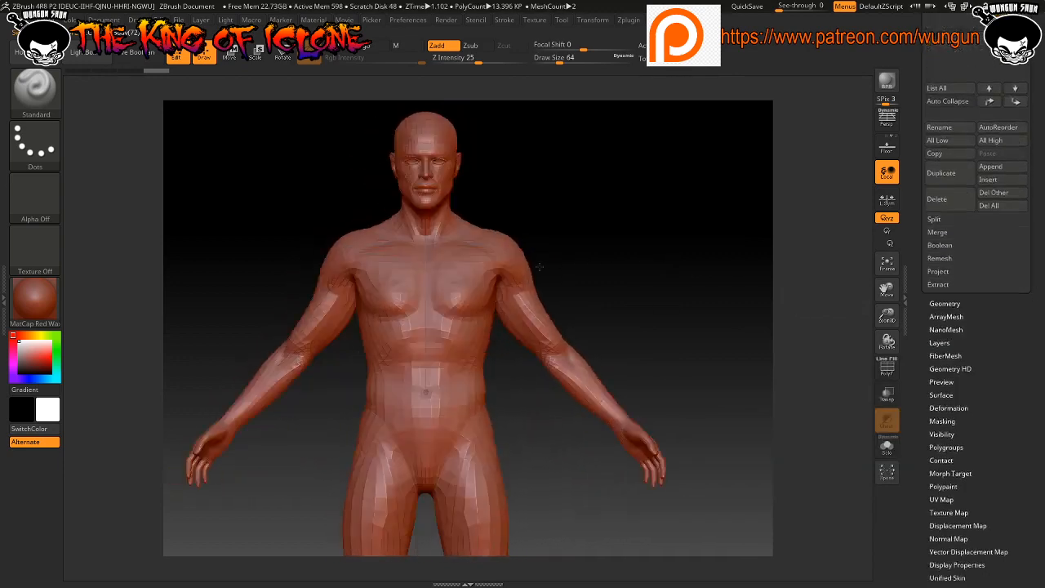
pyautogui.click(944, 304)
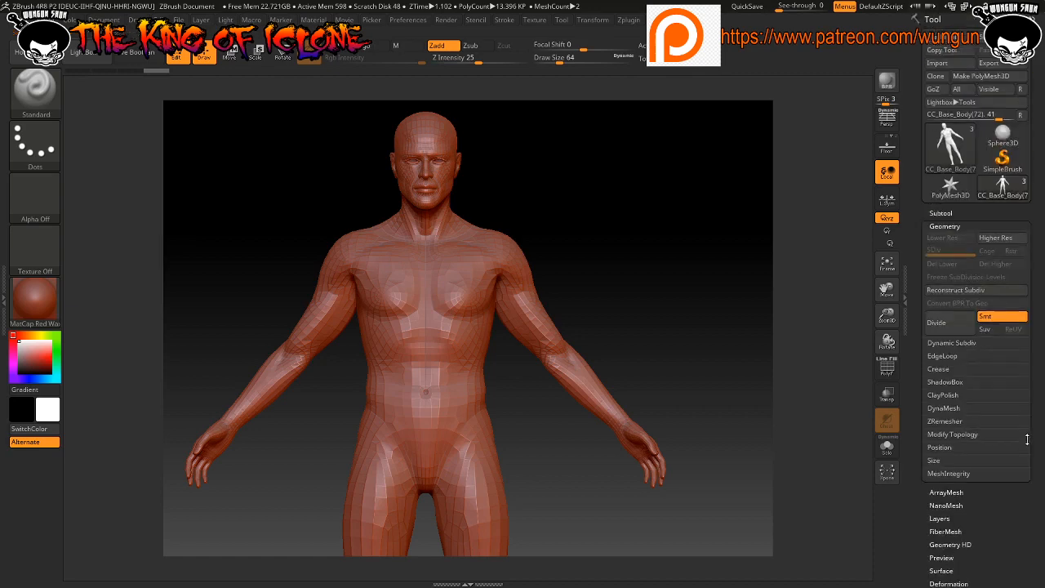
pyautogui.click(946, 328)
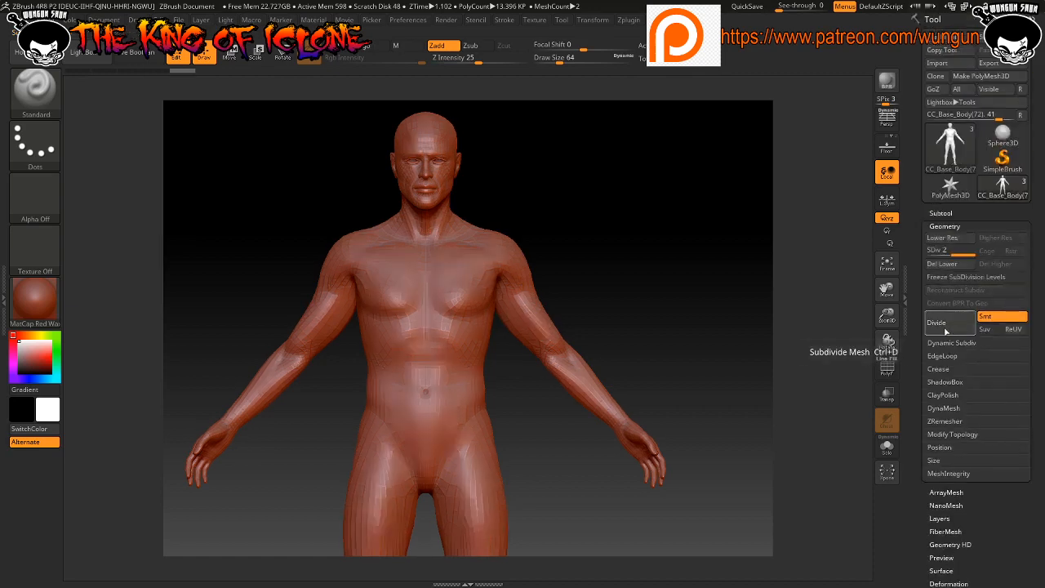
pyautogui.moveTo(672, 269); pyautogui.dragTo(710, 270)
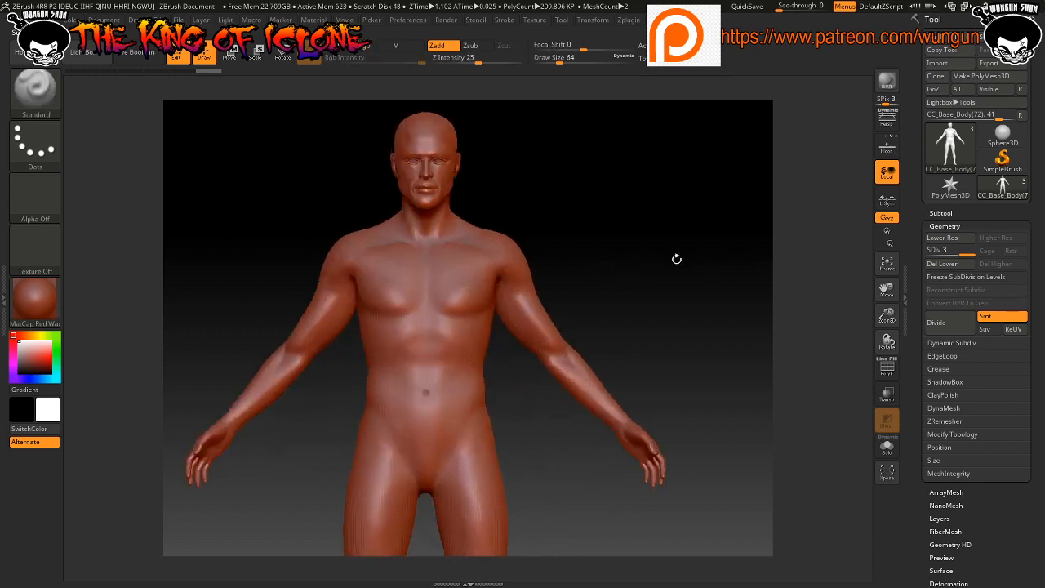
# Mask the body from the shoulders down to the ankles, including the arms, leaving the head, hands and feet unmasked
pyautogui.moveTo(593, 281); pyautogui.dragTo(637, 274)
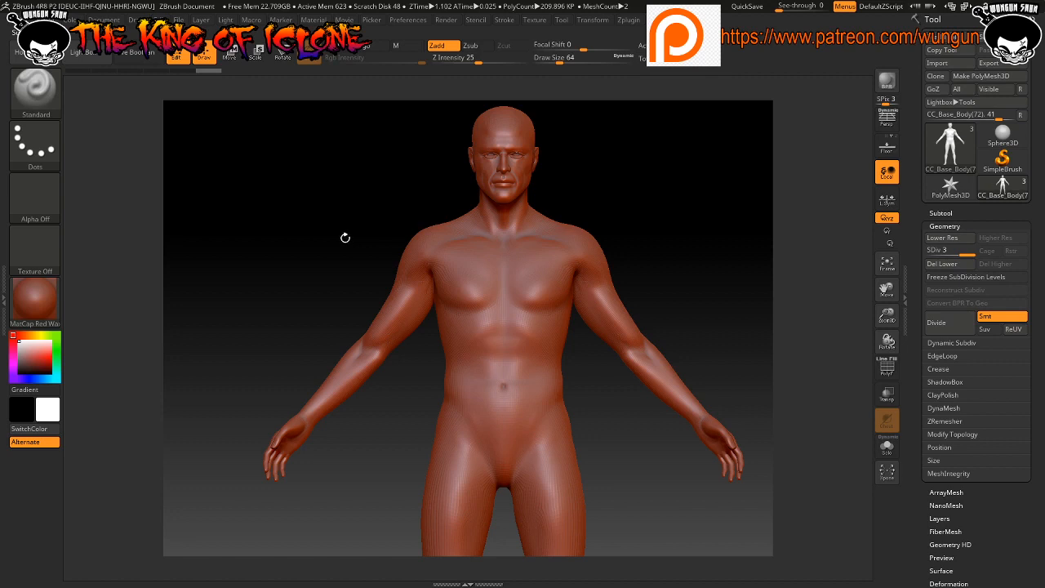
pyautogui.moveTo(300, 220)
pyautogui.keyDown('ctrl'); pyautogui.mouseDown()
pyautogui.moveTo(511, 399)
pyautogui.moveTo(677, 392)
pyautogui.mouseUp(); pyautogui.keyUp('ctrl')
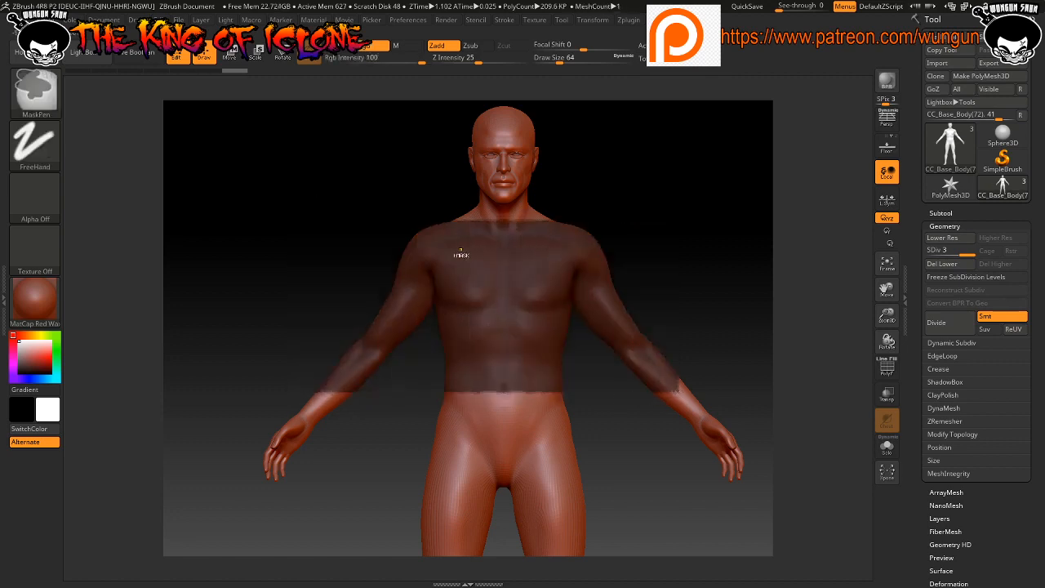
pyautogui.moveTo(406, 380)
pyautogui.keyDown('ctrl'); pyautogui.mouseDown()
pyautogui.moveTo(404, 442)
pyautogui.moveTo(570, 499)
pyautogui.moveTo(594, 457)
pyautogui.moveTo(573, 165)
pyautogui.mouseUp(); pyautogui.keyUp('ctrl')
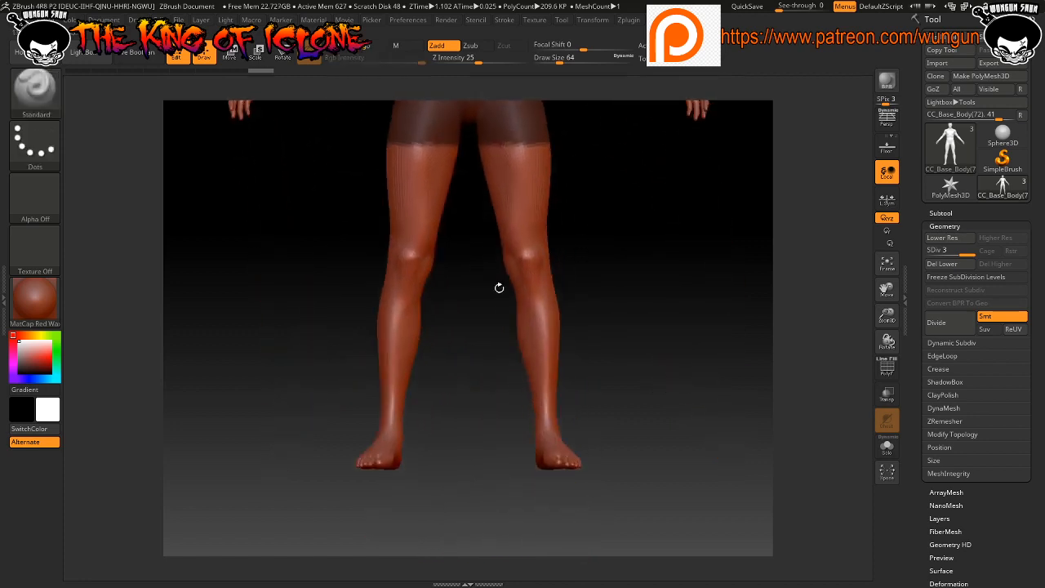
pyautogui.moveTo(316, 144)
pyautogui.keyDown('ctrl'); pyautogui.mouseDown()
pyautogui.moveTo(356, 384)
pyautogui.moveTo(638, 427)
pyautogui.moveTo(522, 392)
pyautogui.moveTo(588, 376)
pyautogui.moveTo(613, 354)
pyautogui.moveTo(619, 431)
pyautogui.mouseUp(); pyautogui.keyUp('ctrl')
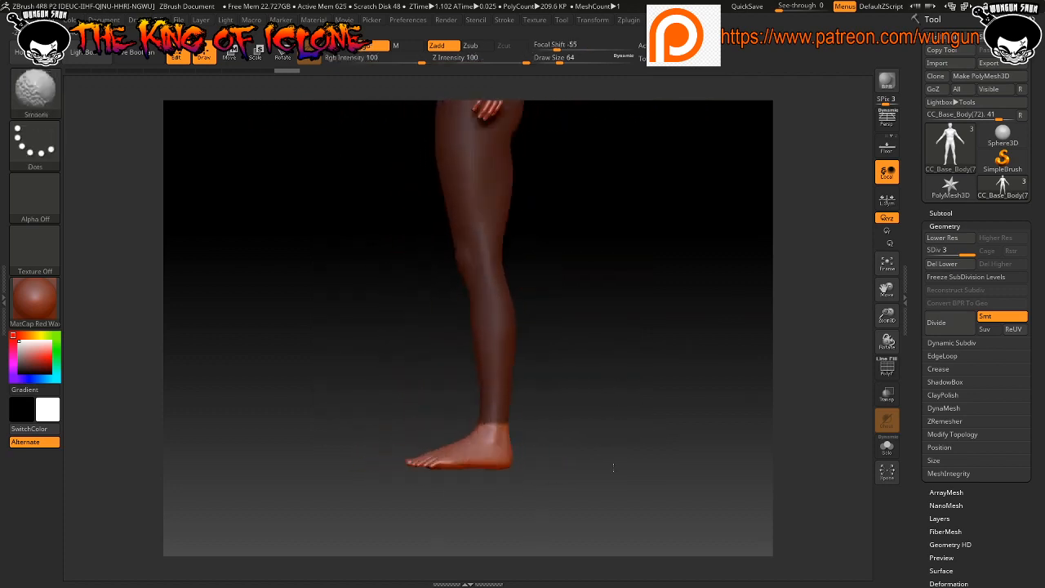
# Clear the existing mask from the whole body
pyautogui.keyDown('alt'); pyautogui.moveTo(620, 360); pyautogui.dragTo(621, 583); pyautogui.keyUp('alt')
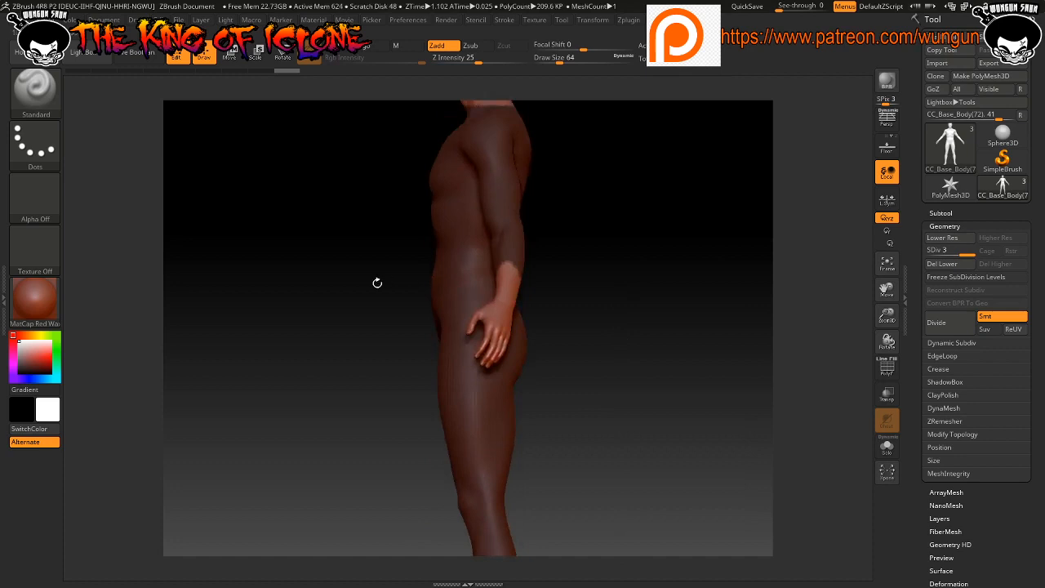
pyautogui.keyDown('alt'); pyautogui.moveTo(376, 140); pyautogui.dragTo(374, 351); pyautogui.keyUp('alt')
pyautogui.moveTo(570, 366)
pyautogui.mouseDown()
pyautogui.moveTo(589, 372)
pyautogui.moveTo(568, 245)
pyautogui.moveTo(557, 226)
pyautogui.moveTo(531, 226)
pyautogui.moveTo(555, 254)
pyautogui.mouseUp()
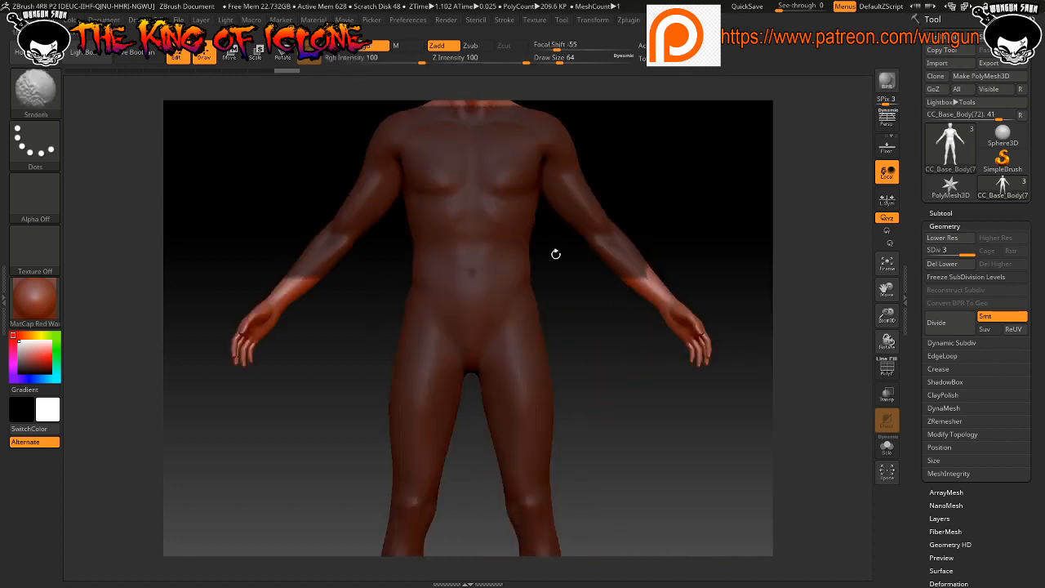
pyautogui.moveTo(649, 391)
pyautogui.keyDown('alt'); pyautogui.mouseDown()
pyautogui.moveTo(636, 388)
pyautogui.moveTo(661, 449)
pyautogui.mouseUp(); pyautogui.keyUp('alt')
pyautogui.press('ctrl')
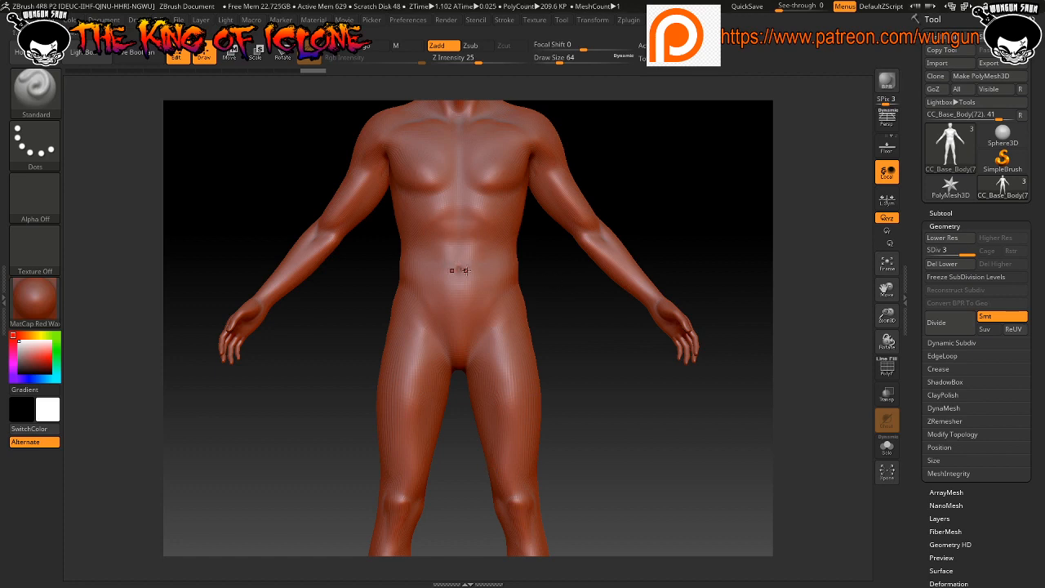
# Mask a small rectangular patch on each side of the hips
pyautogui.moveTo(557, 272)
pyautogui.mouseDown()
pyautogui.moveTo(526, 294)
pyautogui.moveTo(566, 282)
pyautogui.moveTo(509, 307)
pyautogui.mouseUp()
pyautogui.press('ctrl')
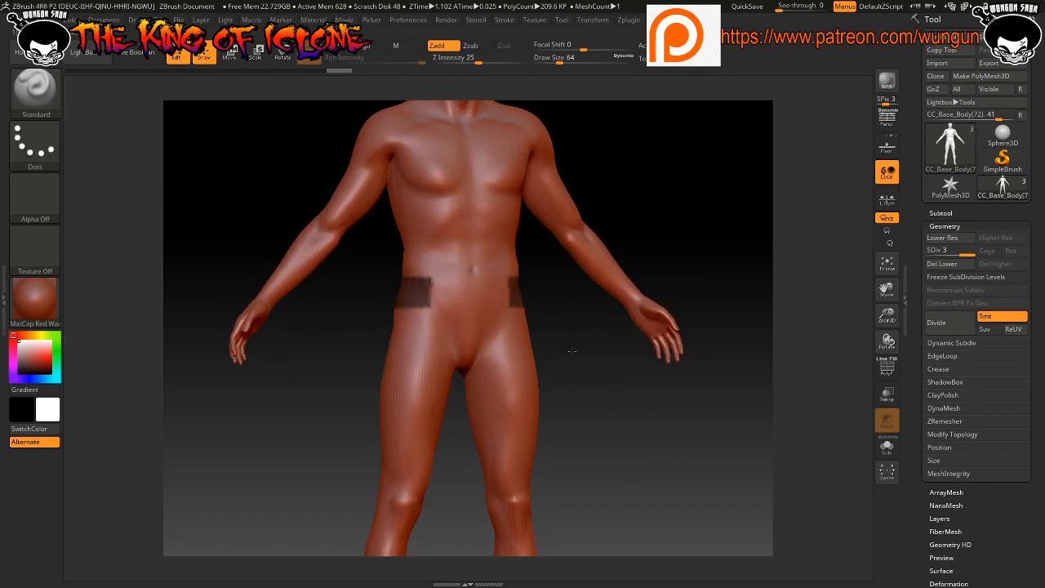
pyautogui.moveTo(573, 352); pyautogui.dragTo(571, 364)
pyautogui.keyDown('alt'); pyautogui.moveTo(580, 428); pyautogui.dragTo(690, 300); pyautogui.keyUp('alt')
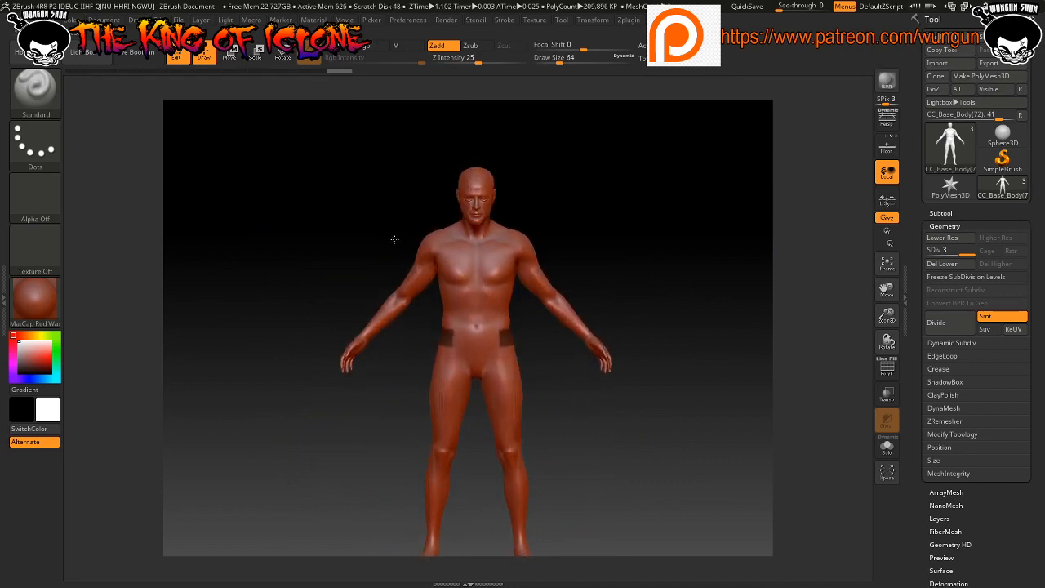
pyautogui.press('shift')
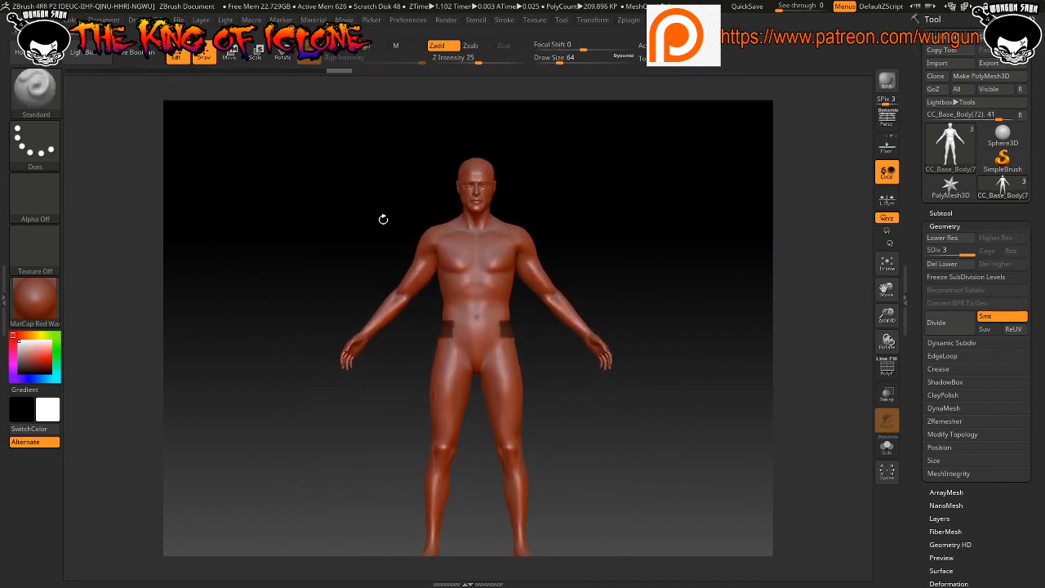
# Mask the upper arms and forearms, torso, shoulders and legs down to mid-shin with overlapping rectangular mask areas
pyautogui.moveTo(384, 209)
pyautogui.keyDown('ctrl'); pyautogui.mouseDown()
pyautogui.moveTo(444, 327)
pyautogui.moveTo(546, 350)
pyautogui.moveTo(441, 337)
pyautogui.mouseUp(); pyautogui.keyUp('ctrl')
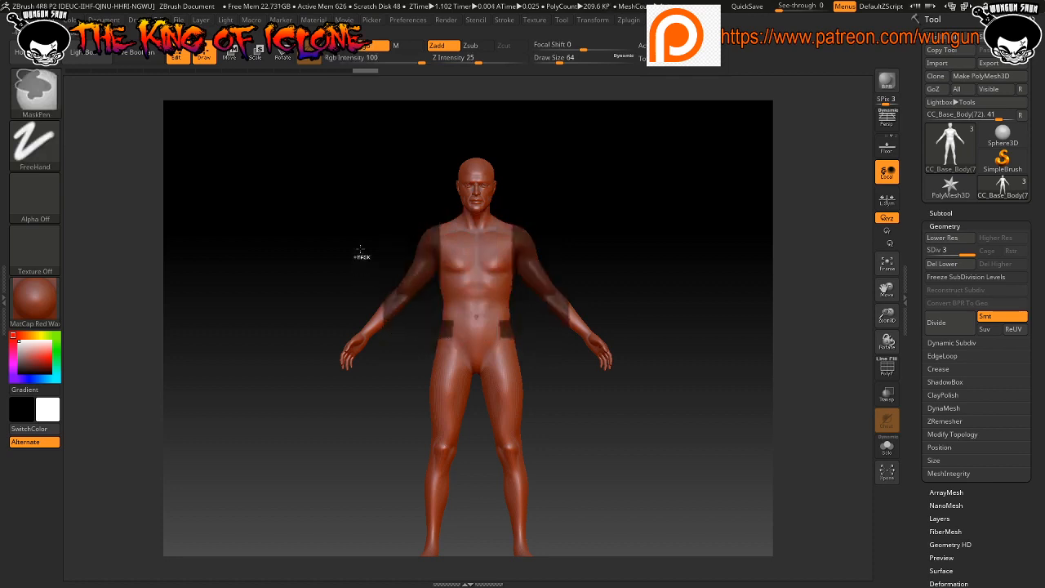
pyautogui.keyDown('ctrl'); pyautogui.moveTo(360, 246); pyautogui.dragTo(584, 315); pyautogui.keyUp('ctrl')
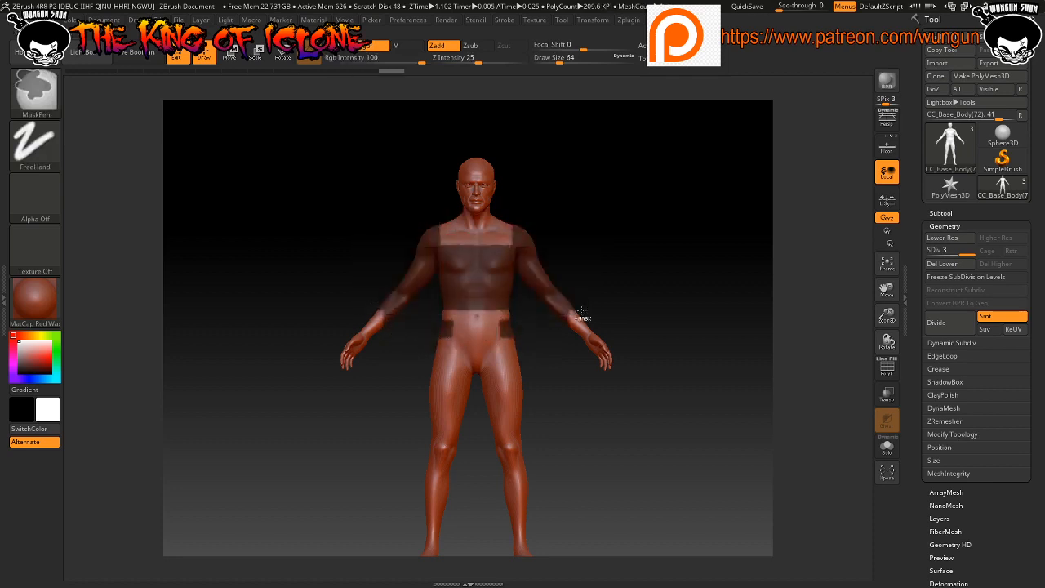
pyautogui.keyDown('ctrl'); pyautogui.moveTo(417, 208); pyautogui.dragTo(450, 256); pyautogui.keyUp('ctrl')
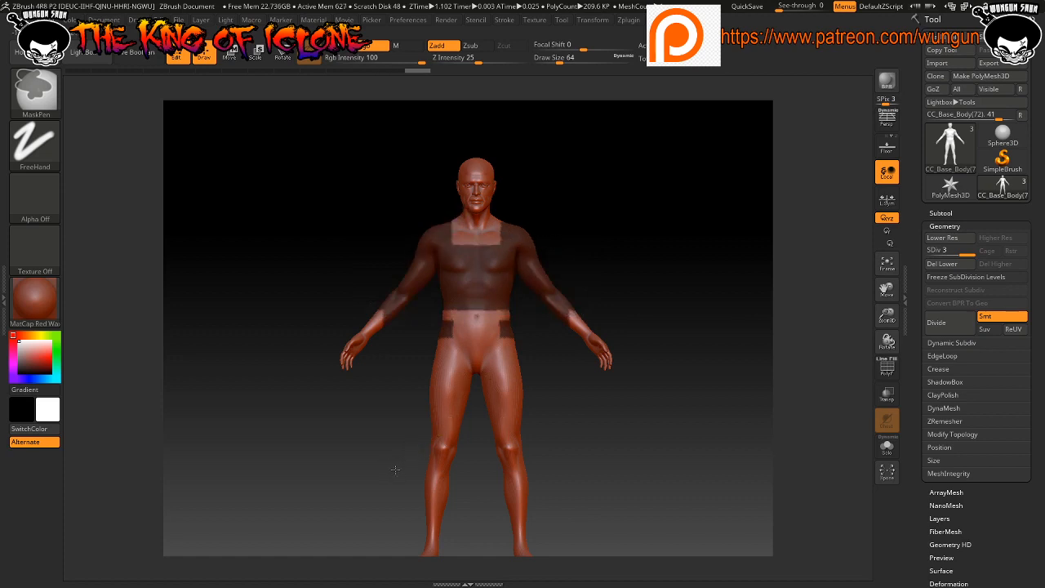
pyautogui.keyDown('ctrl'); pyautogui.moveTo(394, 470); pyautogui.dragTo(477, 227); pyautogui.keyUp('ctrl')
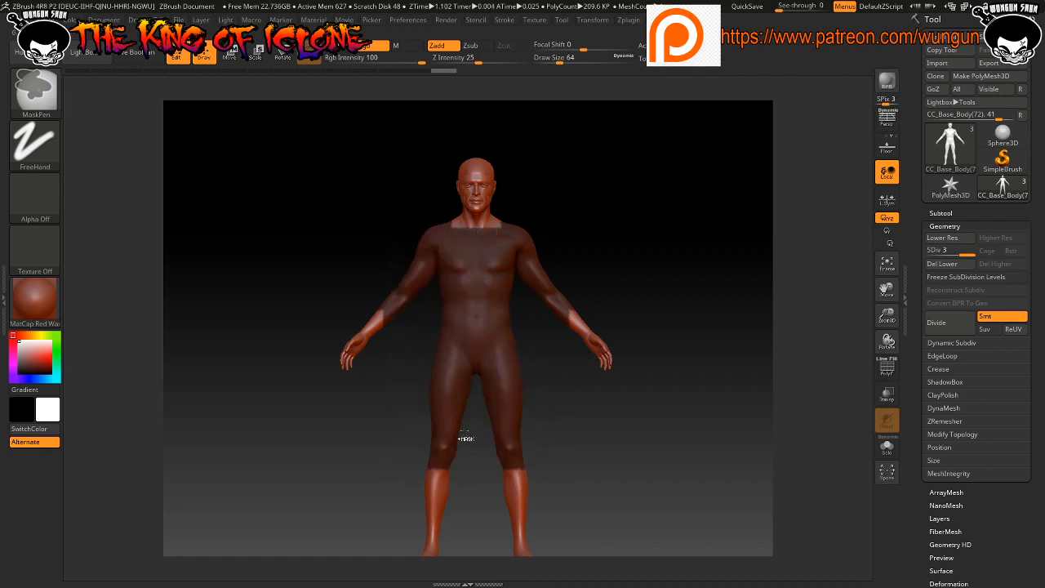
pyautogui.keyDown('ctrl'); pyautogui.moveTo(400, 445); pyautogui.dragTo(567, 500); pyautogui.keyUp('ctrl')
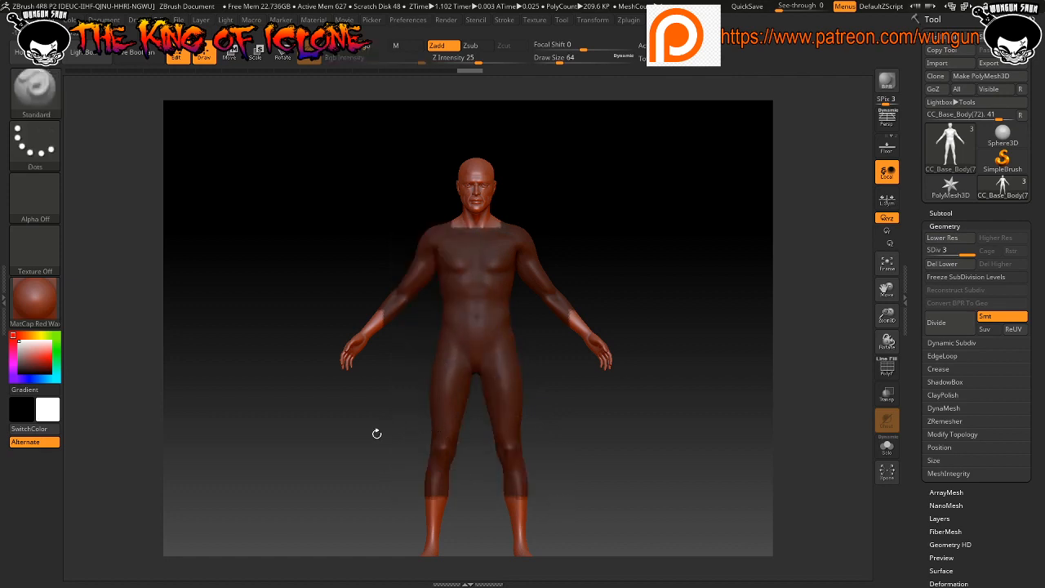
pyautogui.moveTo(375, 431)
pyautogui.mouseDown()
pyautogui.moveTo(471, 450)
pyautogui.moveTo(387, 432)
pyautogui.mouseUp()
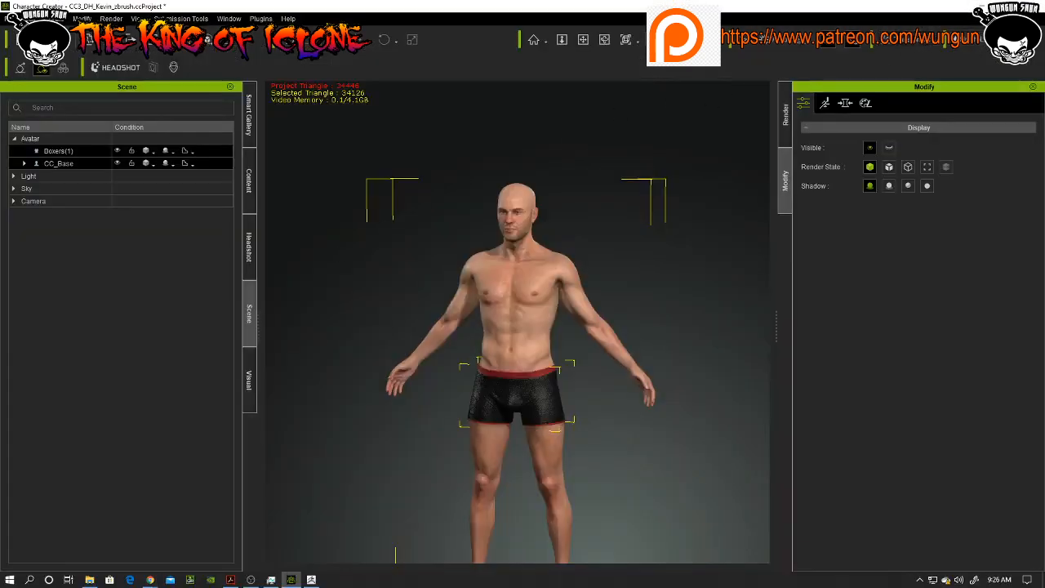
# Close Character Creator without saving the current project
pyautogui.click(1033, 6)
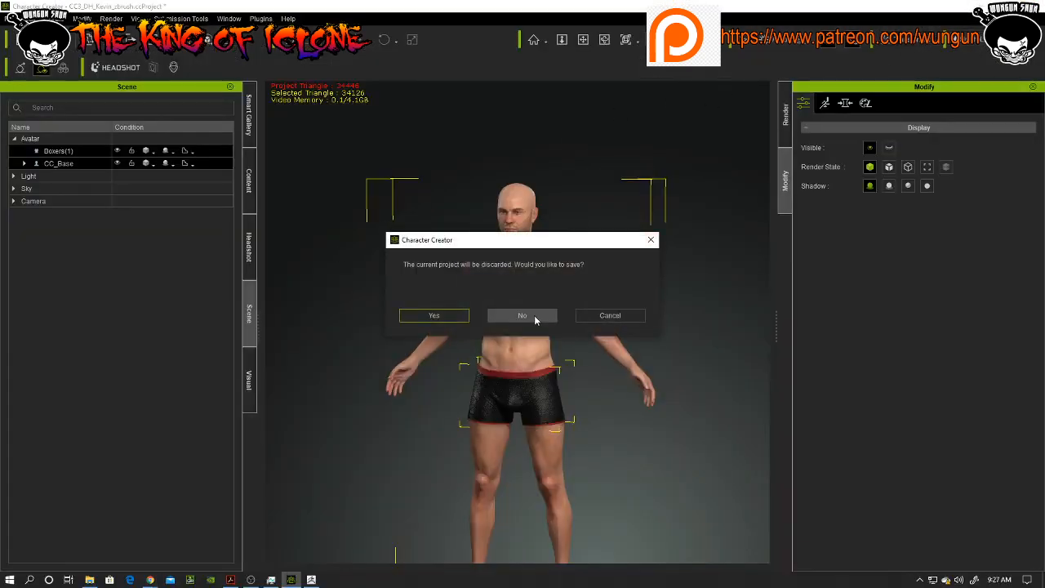
pyautogui.click(533, 319)
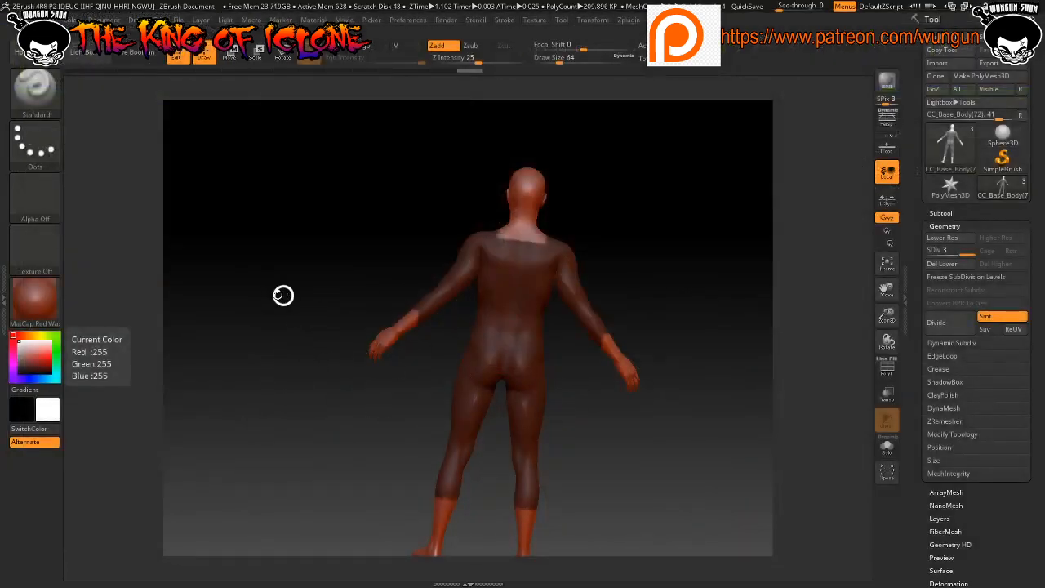
# In ZBrush, raise the maximum brush size in the Draw preferences and set Draw Size to 150
pyautogui.moveTo(283, 294); pyautogui.dragTo(389, 344)
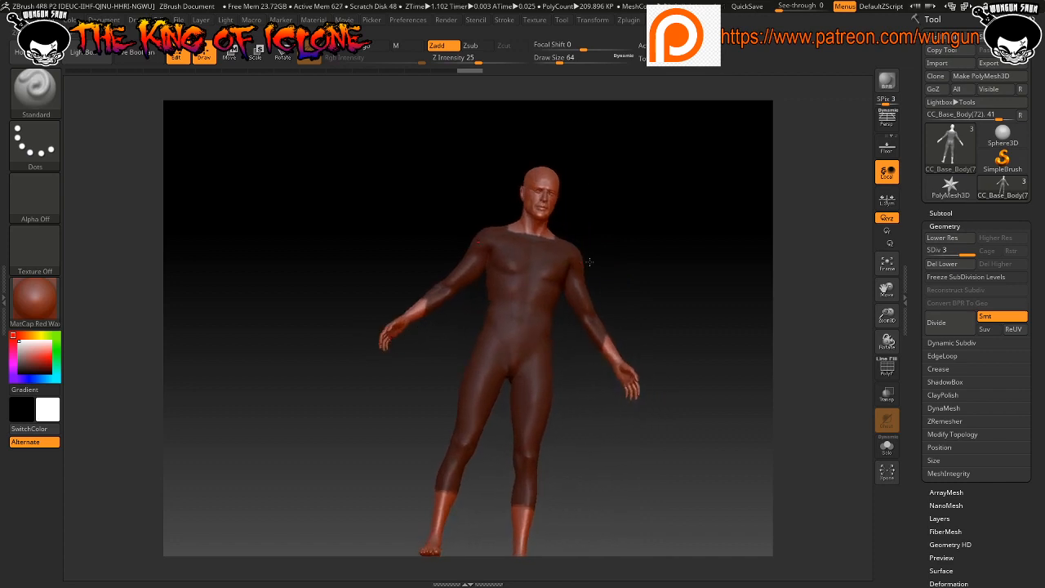
pyautogui.keyDown('shift'); pyautogui.moveTo(613, 250); pyautogui.dragTo(551, 319); pyautogui.keyUp('shift')
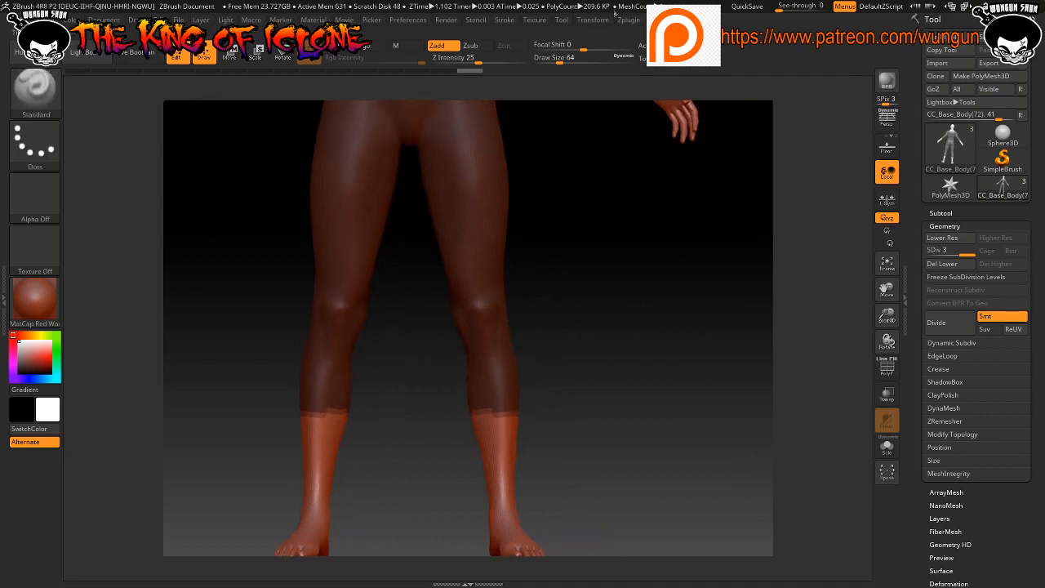
pyautogui.click(415, 21)
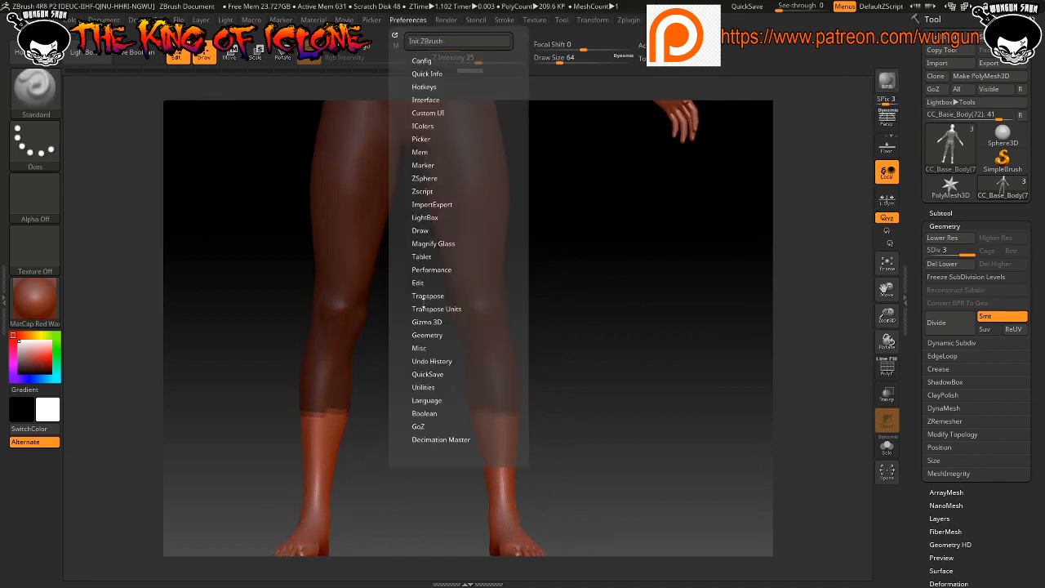
pyautogui.click(421, 230)
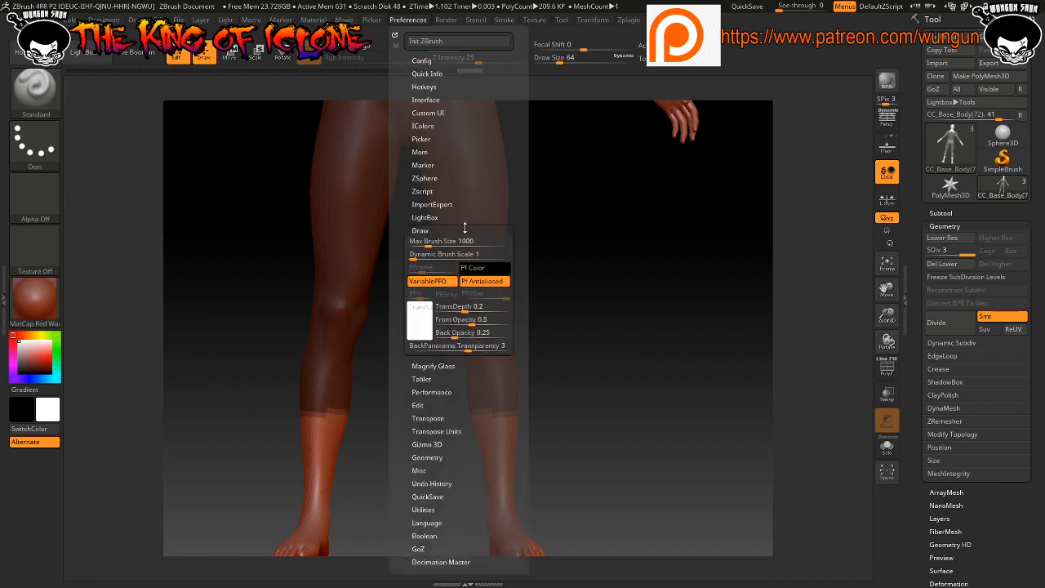
pyautogui.moveTo(479, 246); pyautogui.dragTo(509, 245)
pyautogui.moveTo(424, 260); pyautogui.dragTo(430, 260)
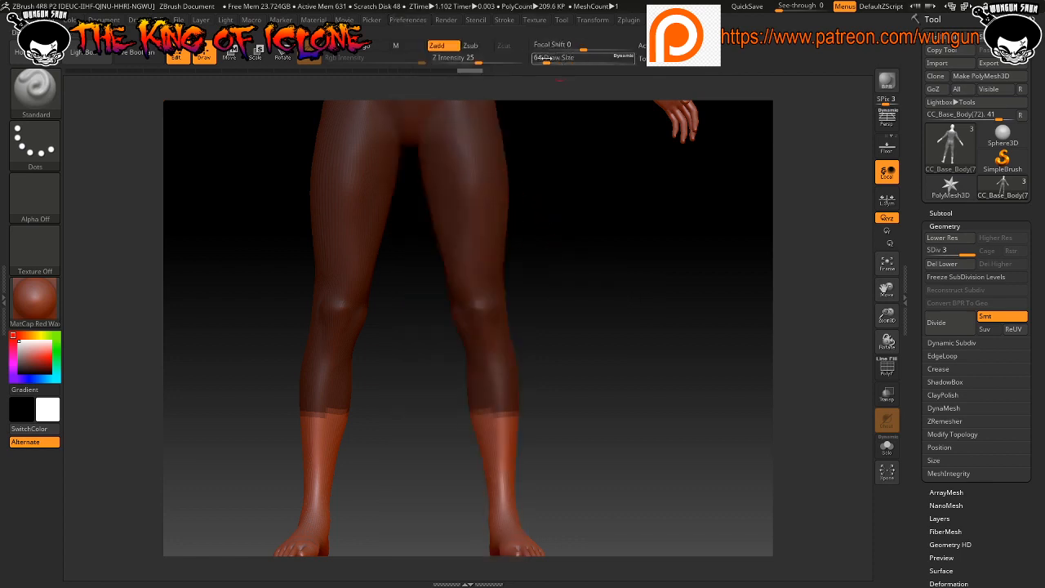
pyautogui.moveTo(547, 62); pyautogui.dragTo(553, 62)
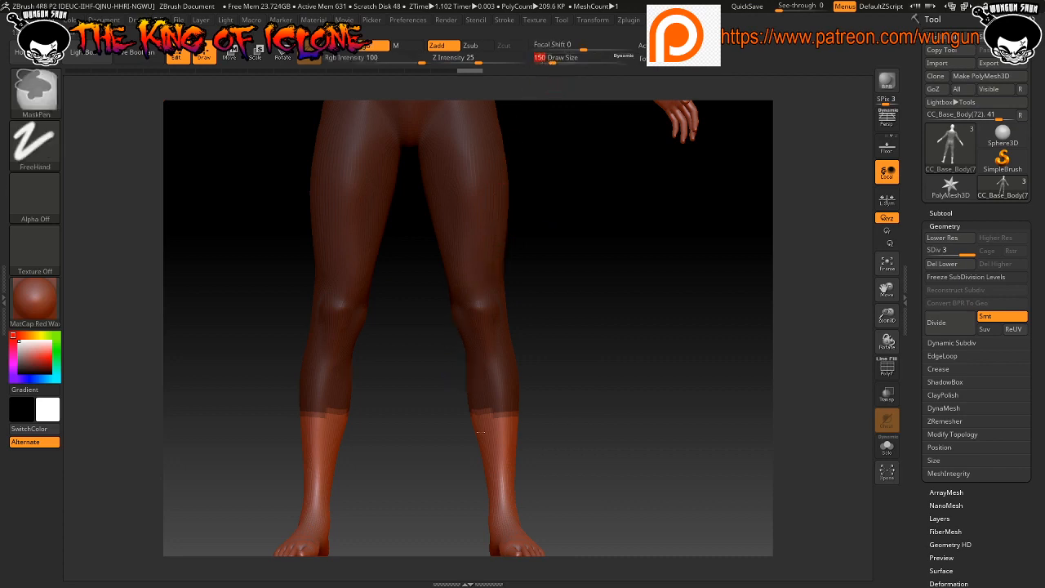
# Paint the mask with the MaskPen brush along its ragged shin edges and down the forearms to the wrists
pyautogui.moveTo(482, 416)
pyautogui.keyDown('ctrl'); pyautogui.mouseDown()
pyautogui.moveTo(515, 433)
pyautogui.moveTo(477, 420)
pyautogui.moveTo(499, 461)
pyautogui.moveTo(510, 433)
pyautogui.mouseUp(); pyautogui.keyUp('ctrl')
pyautogui.moveTo(565, 150)
pyautogui.keyDown('alt'); pyautogui.mouseDown()
pyautogui.moveTo(548, 377)
pyautogui.moveTo(536, 366)
pyautogui.mouseUp(); pyautogui.keyUp('alt')
pyautogui.moveTo(611, 234)
pyautogui.keyDown('ctrl'); pyautogui.mouseDown()
pyautogui.moveTo(576, 260)
pyautogui.moveTo(593, 232)
pyautogui.moveTo(581, 263)
pyautogui.moveTo(600, 258)
pyautogui.moveTo(597, 278)
pyautogui.moveTo(616, 276)
pyautogui.moveTo(607, 273)
pyautogui.mouseUp(); pyautogui.keyUp('ctrl')
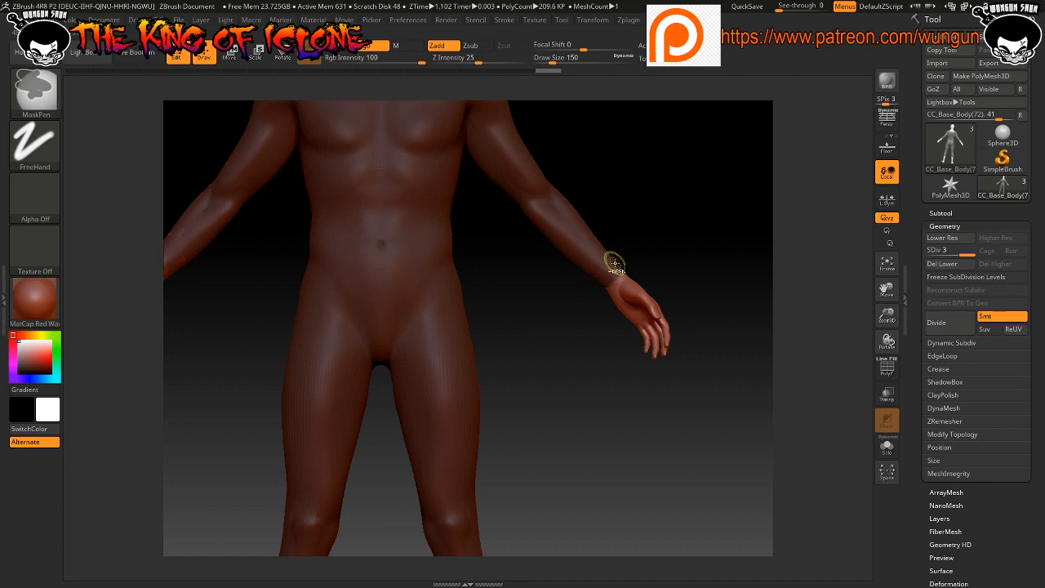
pyautogui.moveTo(682, 224)
pyautogui.mouseDown()
pyautogui.moveTo(553, 237)
pyautogui.moveTo(601, 245)
pyautogui.moveTo(617, 235)
pyautogui.moveTo(612, 259)
pyautogui.moveTo(590, 245)
pyautogui.moveTo(563, 196)
pyautogui.moveTo(551, 76)
pyautogui.moveTo(553, 184)
pyautogui.mouseUp()
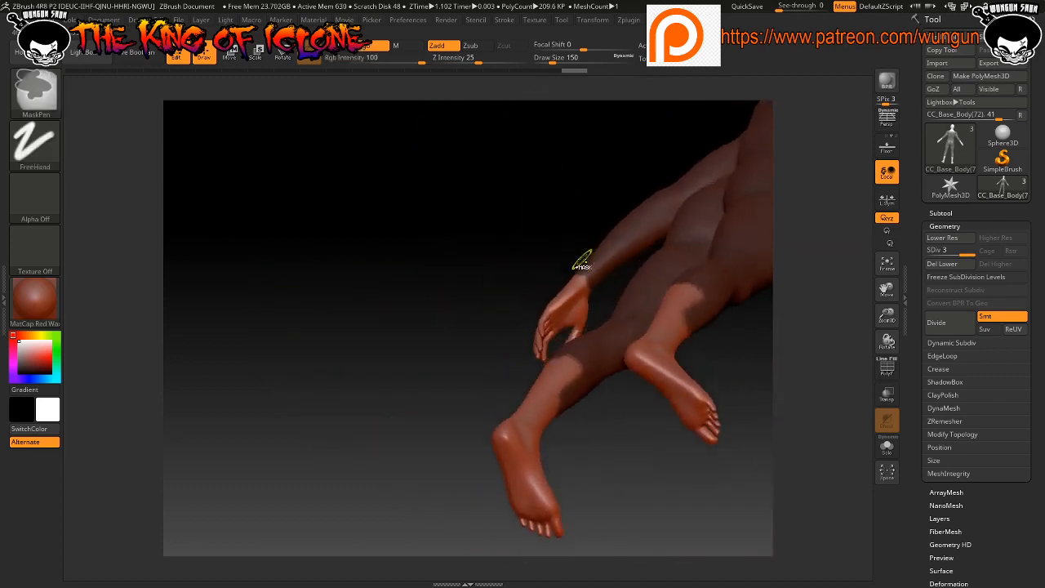
pyautogui.moveTo(588, 278)
pyautogui.keyDown('ctrl'); pyautogui.mouseDown()
pyautogui.moveTo(544, 262)
pyautogui.moveTo(656, 276)
pyautogui.moveTo(640, 202)
pyautogui.moveTo(664, 166)
pyautogui.moveTo(649, 194)
pyautogui.moveTo(659, 184)
pyautogui.moveTo(635, 373)
pyautogui.moveTo(607, 329)
pyautogui.moveTo(571, 322)
pyautogui.moveTo(539, 342)
pyautogui.moveTo(530, 280)
pyautogui.moveTo(474, 282)
pyautogui.moveTo(500, 255)
pyautogui.moveTo(457, 294)
pyautogui.moveTo(486, 247)
pyautogui.moveTo(463, 278)
pyautogui.moveTo(474, 252)
pyautogui.moveTo(456, 267)
pyautogui.mouseUp(); pyautogui.keyUp('ctrl')
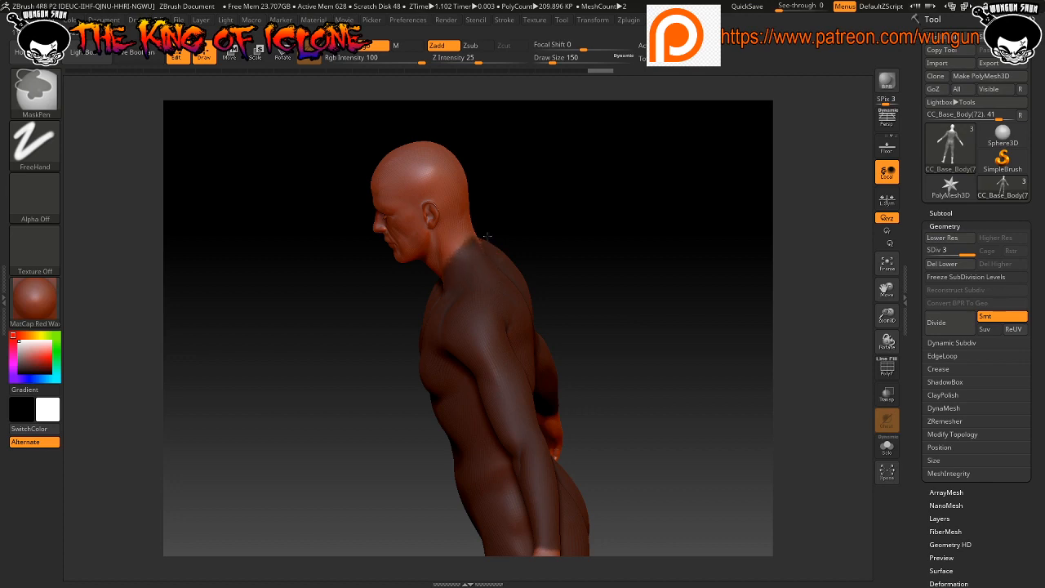
# Paint the mask up around the base of the neck, covering the collar area on both sides
pyautogui.moveTo(542, 233)
pyautogui.mouseDown()
pyautogui.moveTo(516, 240)
pyautogui.moveTo(500, 228)
pyautogui.mouseUp()
pyautogui.moveTo(653, 211); pyautogui.dragTo(558, 229)
pyautogui.moveTo(472, 281)
pyautogui.keyDown('ctrl'); pyautogui.mouseDown()
pyautogui.moveTo(406, 280)
pyautogui.moveTo(446, 273)
pyautogui.moveTo(411, 271)
pyautogui.moveTo(460, 294)
pyautogui.moveTo(539, 284)
pyautogui.moveTo(463, 279)
pyautogui.mouseUp(); pyautogui.keyUp('ctrl')
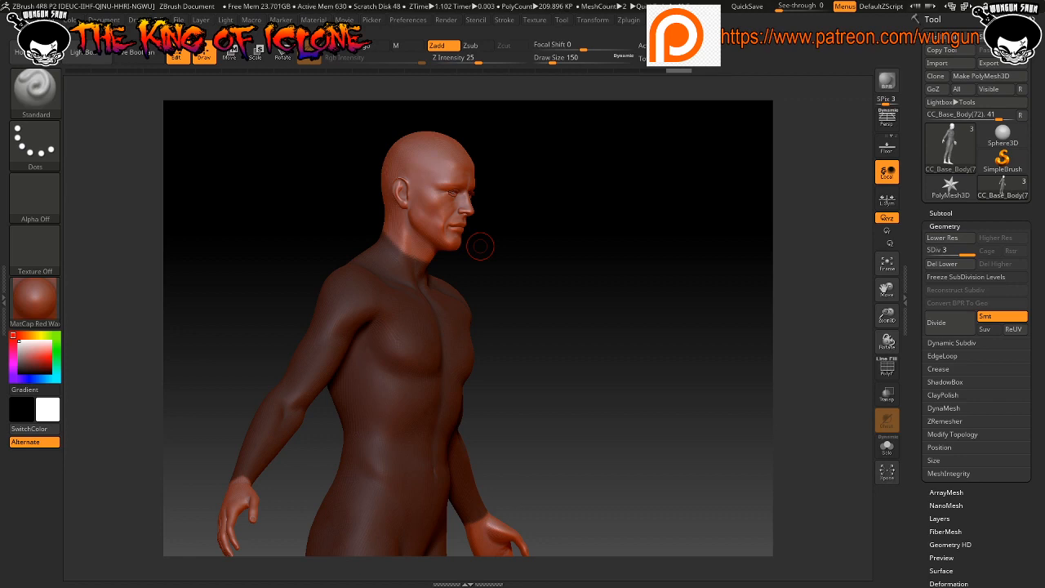
# Examine the mask coverage on the neck, torso, arms and wrists from several angles
pyautogui.moveTo(569, 283); pyautogui.dragTo(529, 353)
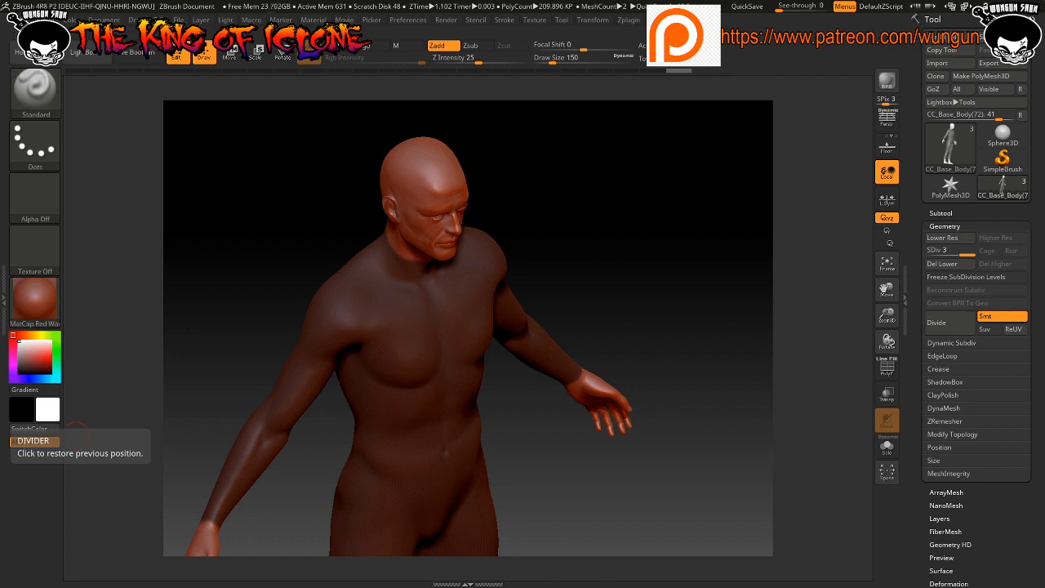
pyautogui.moveTo(391, 391)
pyautogui.mouseDown(button='right')
pyautogui.moveTo(436, 368)
pyautogui.moveTo(389, 361)
pyautogui.moveTo(407, 387)
pyautogui.mouseUp(button='right')
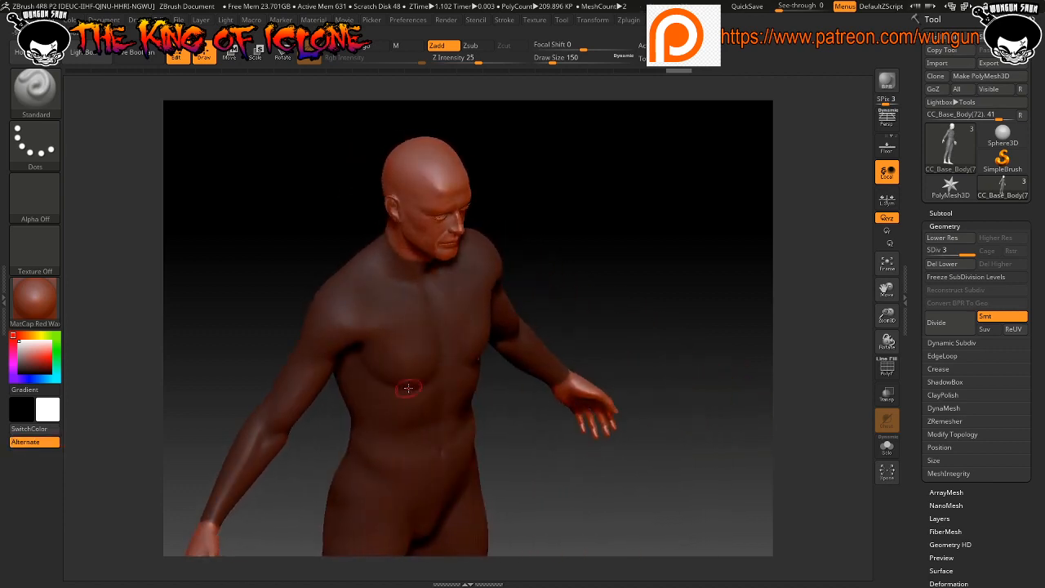
pyautogui.keyDown('shift'); pyautogui.moveTo(481, 415); pyautogui.dragTo(606, 300, button='right'); pyautogui.keyUp('shift')
pyautogui.keyDown('alt'); pyautogui.moveTo(558, 387); pyautogui.dragTo(644, 257, button='right'); pyautogui.keyUp('alt')
pyautogui.moveTo(393, 386); pyautogui.dragTo(447, 420, button='right')
pyautogui.keyDown('shift'); pyautogui.moveTo(448, 420); pyautogui.dragTo(339, 353); pyautogui.keyUp('shift')
pyautogui.moveTo(518, 325); pyautogui.dragTo(379, 401)
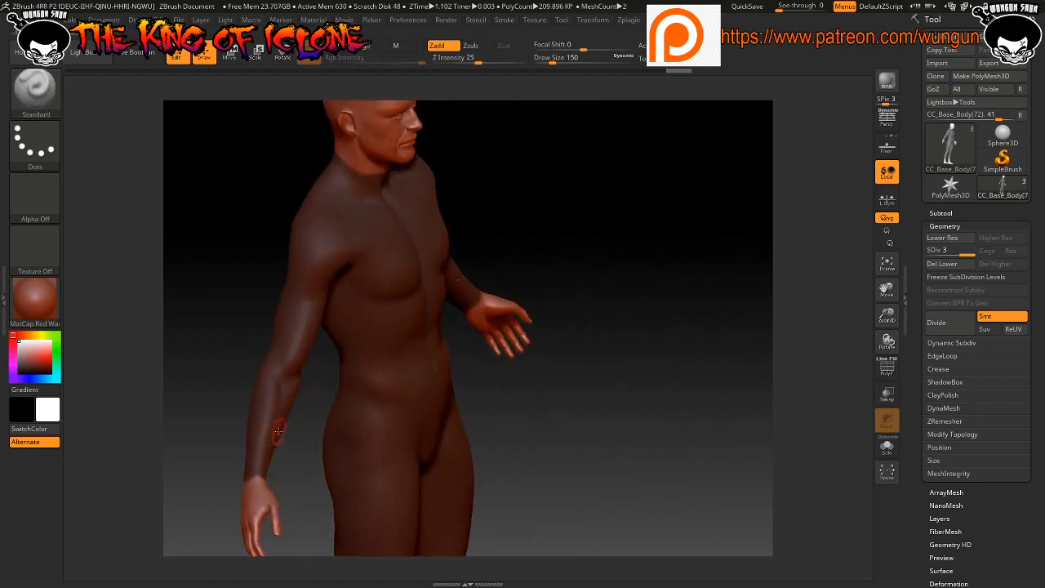
pyautogui.press('ctrl')
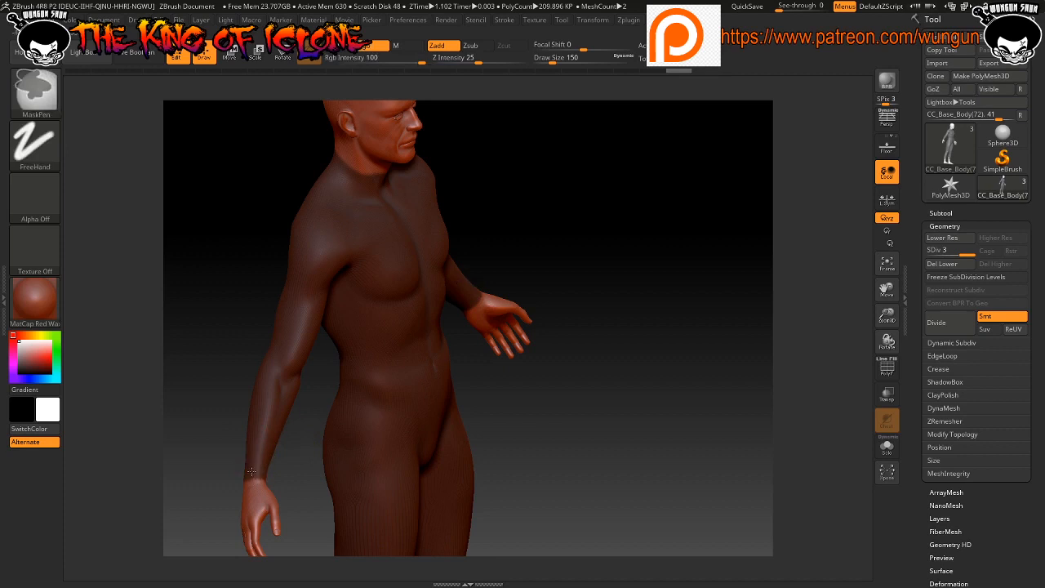
# Extend the mask down both lower legs to the ankles with rectangular mask areas, leaving the feet unmasked
pyautogui.moveTo(500, 402)
pyautogui.mouseDown()
pyautogui.moveTo(413, 390)
pyautogui.moveTo(377, 371)
pyautogui.moveTo(446, 368)
pyautogui.moveTo(487, 352)
pyautogui.moveTo(542, 376)
pyautogui.moveTo(531, 386)
pyautogui.moveTo(548, 310)
pyautogui.moveTo(606, 235)
pyautogui.moveTo(629, 258)
pyautogui.moveTo(610, 304)
pyautogui.mouseUp()
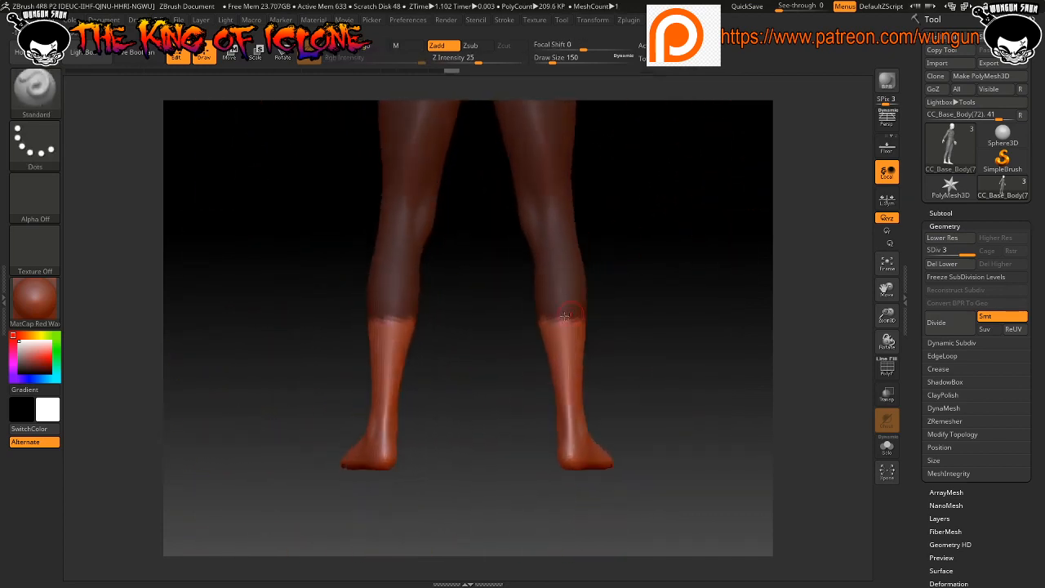
pyautogui.keyDown('ctrl'); pyautogui.moveTo(268, 275); pyautogui.dragTo(667, 385); pyautogui.keyUp('ctrl')
pyautogui.moveTo(449, 364)
pyautogui.mouseDown()
pyautogui.moveTo(448, 342)
pyautogui.moveTo(503, 336)
pyautogui.mouseUp()
pyautogui.press('space')
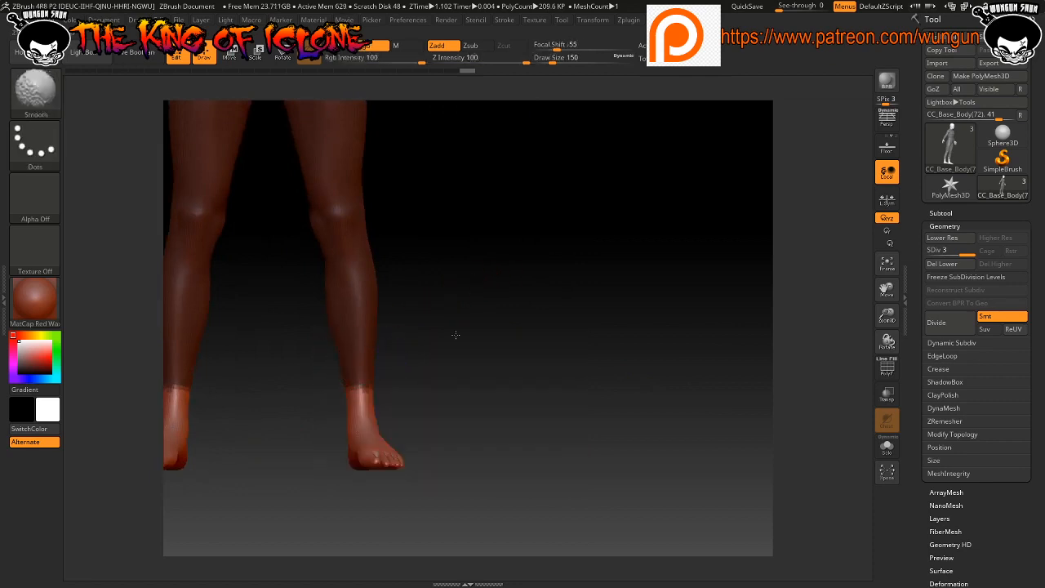
pyautogui.keyDown('alt'); pyautogui.moveTo(448, 346); pyautogui.dragTo(660, 308); pyautogui.keyUp('alt')
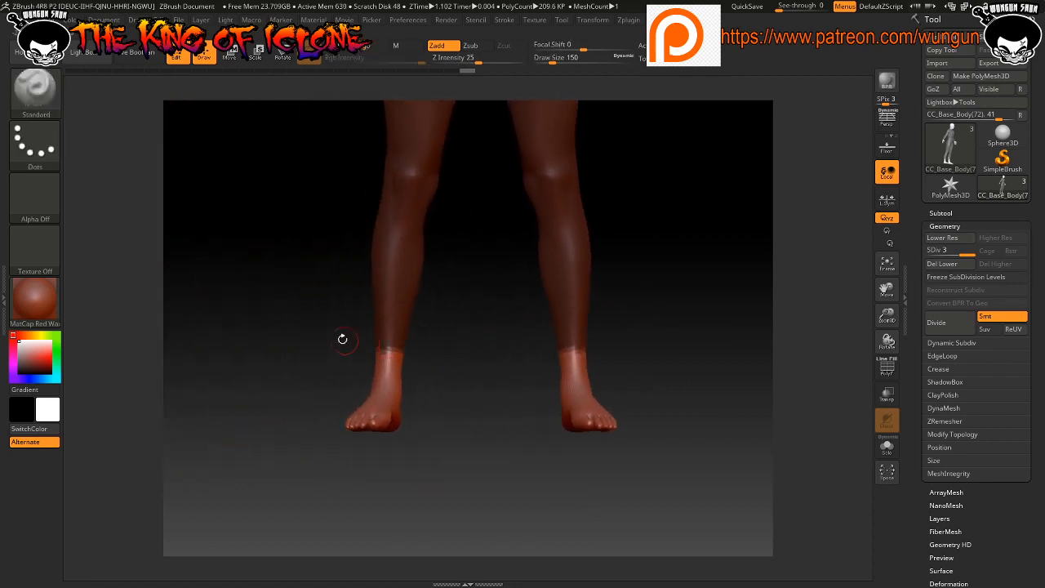
pyautogui.moveTo(293, 292)
pyautogui.keyDown('ctrl'); pyautogui.mouseDown()
pyautogui.moveTo(294, 373)
pyautogui.moveTo(599, 372)
pyautogui.moveTo(664, 383)
pyautogui.moveTo(529, 330)
pyautogui.moveTo(492, 338)
pyautogui.moveTo(585, 343)
pyautogui.mouseUp(); pyautogui.keyUp('ctrl')
# Paint over the mask edge at the back of the neck
pyautogui.moveTo(649, 315)
pyautogui.keyDown('shift'); pyautogui.mouseDown()
pyautogui.moveTo(660, 313)
pyautogui.moveTo(613, 394)
pyautogui.moveTo(623, 359)
pyautogui.moveTo(601, 419)
pyautogui.mouseUp(); pyautogui.keyUp('shift')
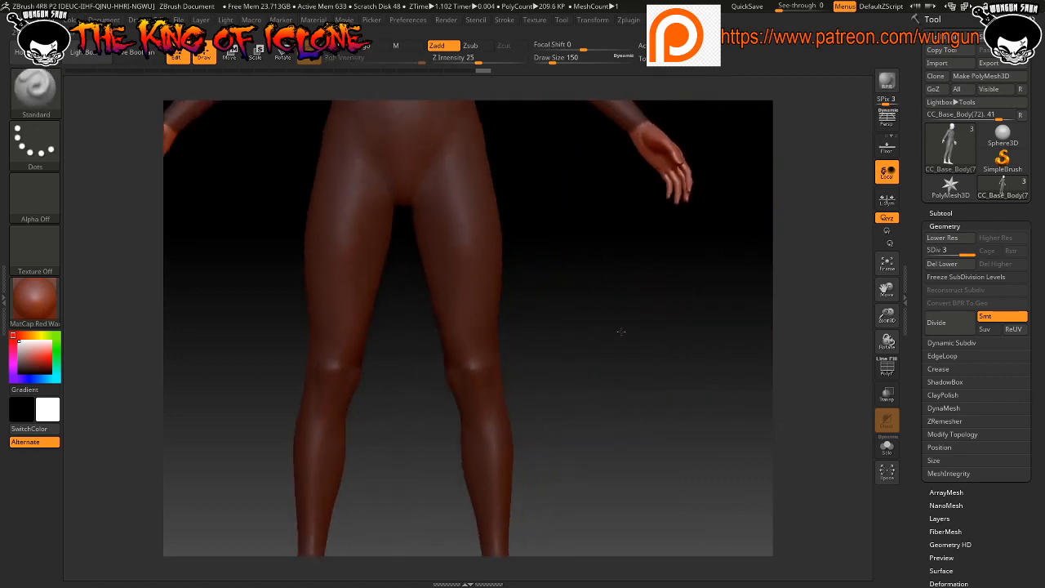
pyautogui.keyDown('alt'); pyautogui.moveTo(621, 329); pyautogui.dragTo(602, 422); pyautogui.keyUp('alt')
pyautogui.keyDown('alt'); pyautogui.moveTo(583, 331); pyautogui.dragTo(602, 437); pyautogui.keyUp('alt')
pyautogui.moveTo(638, 316)
pyautogui.keyDown('alt'); pyautogui.mouseDown()
pyautogui.moveTo(688, 327)
pyautogui.moveTo(672, 296)
pyautogui.moveTo(672, 322)
pyautogui.moveTo(717, 297)
pyautogui.moveTo(574, 317)
pyautogui.moveTo(592, 302)
pyautogui.mouseUp(); pyautogui.keyUp('alt')
pyautogui.press('ctrl')
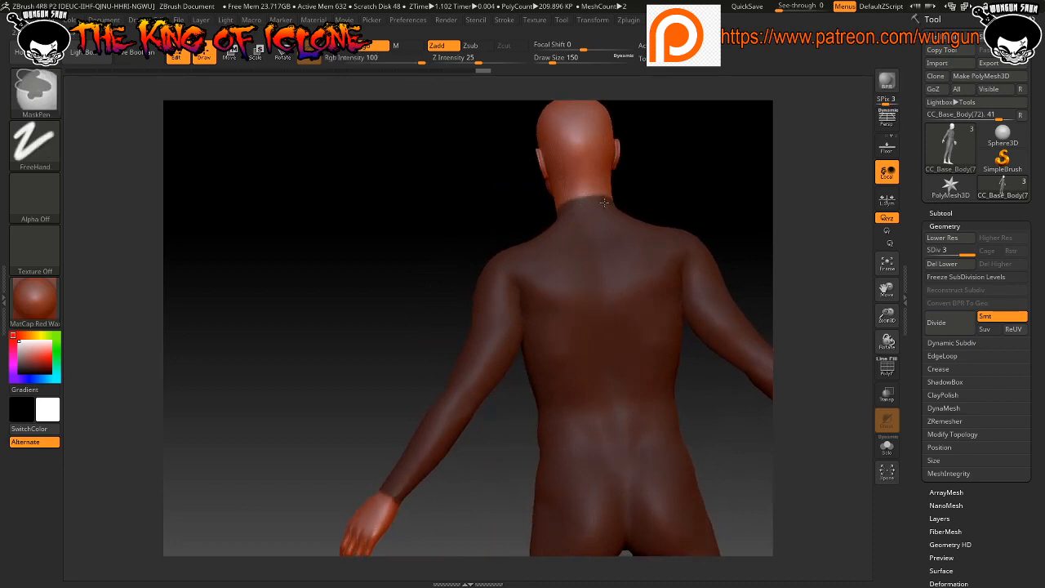
pyautogui.moveTo(604, 202)
pyautogui.keyDown('ctrl'); pyautogui.mouseDown()
pyautogui.moveTo(483, 227)
pyautogui.moveTo(611, 223)
pyautogui.mouseUp(); pyautogui.keyUp('ctrl')
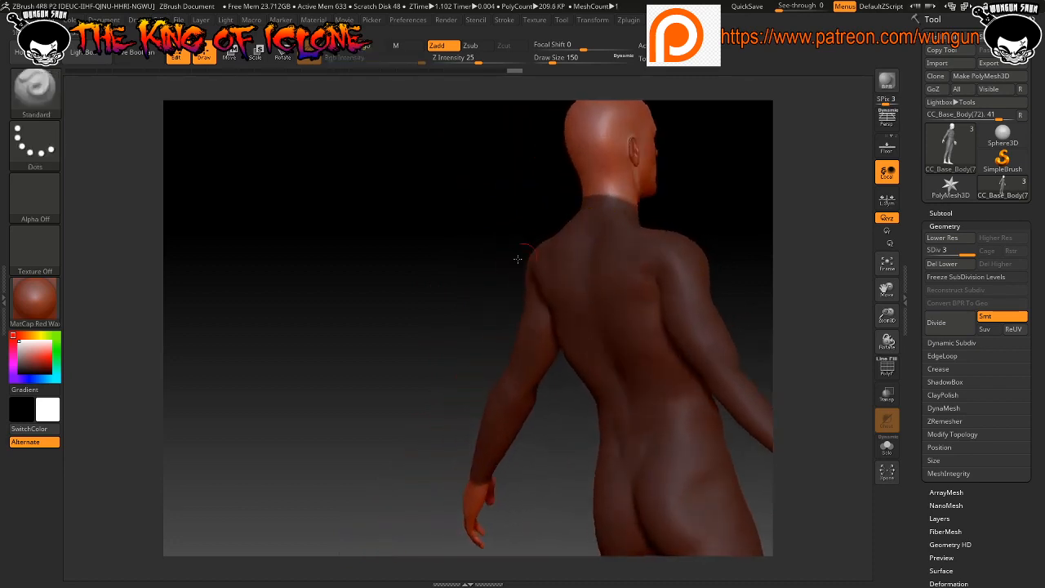
pyautogui.moveTo(518, 259); pyautogui.dragTo(457, 276)
pyautogui.keyDown('alt'); pyautogui.moveTo(700, 243); pyautogui.dragTo(524, 169); pyautogui.keyUp('alt')
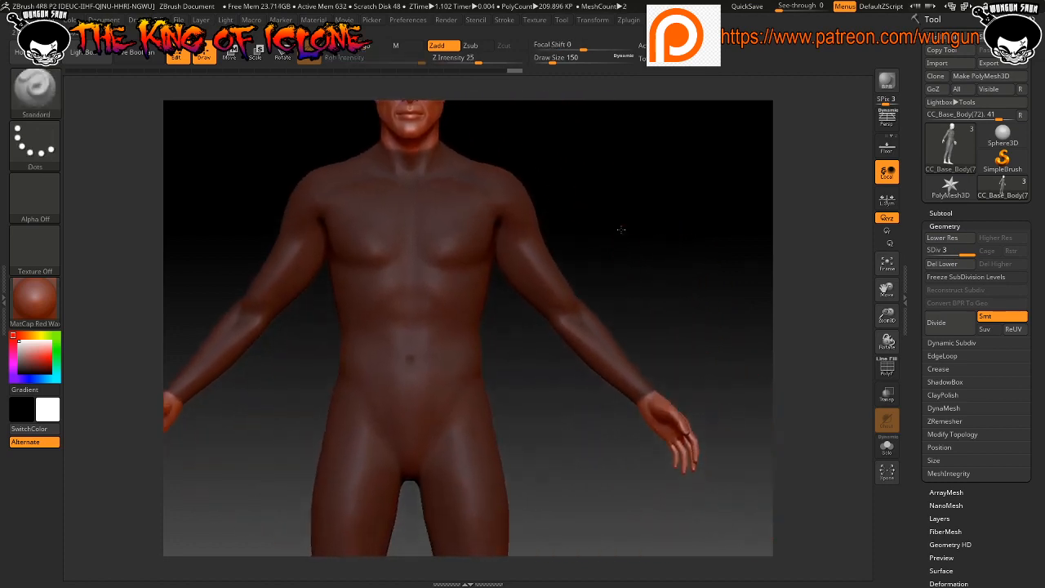
# Review the finished mask from the front across the head, torso, arms, wrists and thighs
pyautogui.keyDown('alt'); pyautogui.moveTo(620, 230); pyautogui.dragTo(612, 203); pyautogui.keyUp('alt')
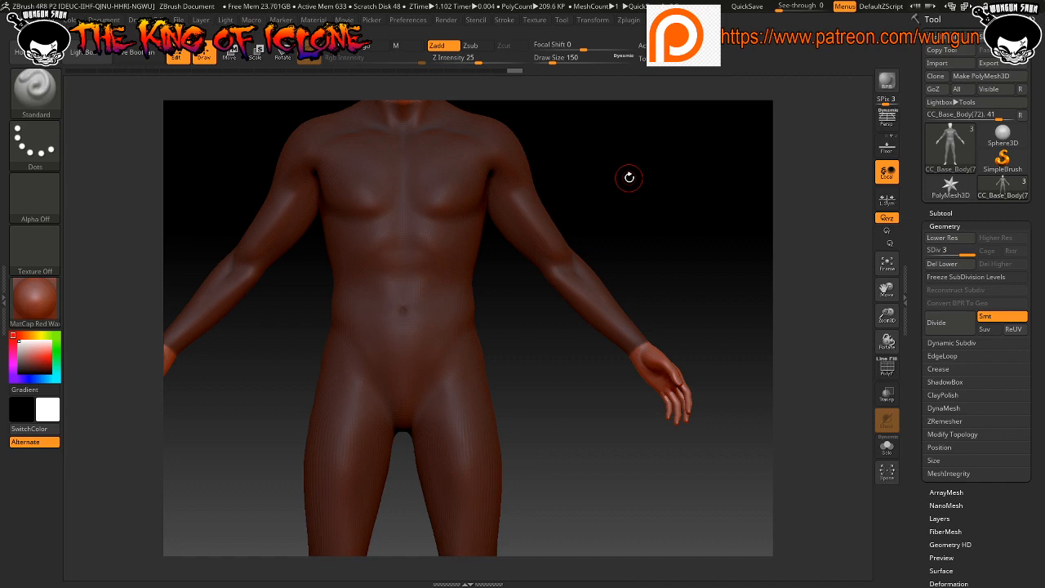
pyautogui.hotkey('ctrl', 's')
pyautogui.keyDown('alt'); pyautogui.moveTo(442, 201); pyautogui.dragTo(607, 239, button='right'); pyautogui.keyUp('alt')
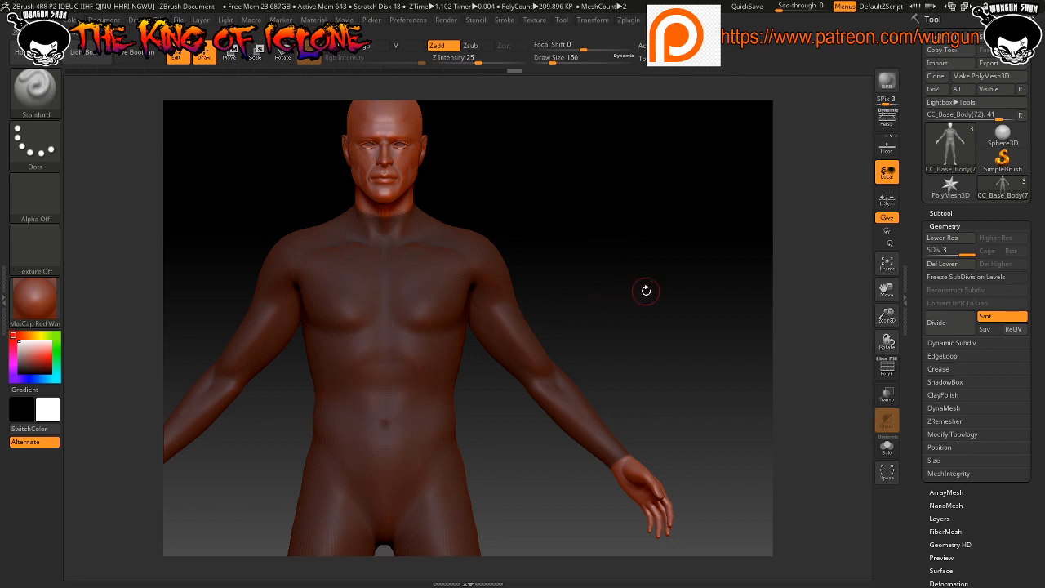
pyautogui.moveTo(645, 289)
pyautogui.mouseDown(button='right')
pyautogui.moveTo(613, 292)
pyautogui.moveTo(646, 292)
pyautogui.moveTo(625, 291)
pyautogui.mouseUp(button='right')
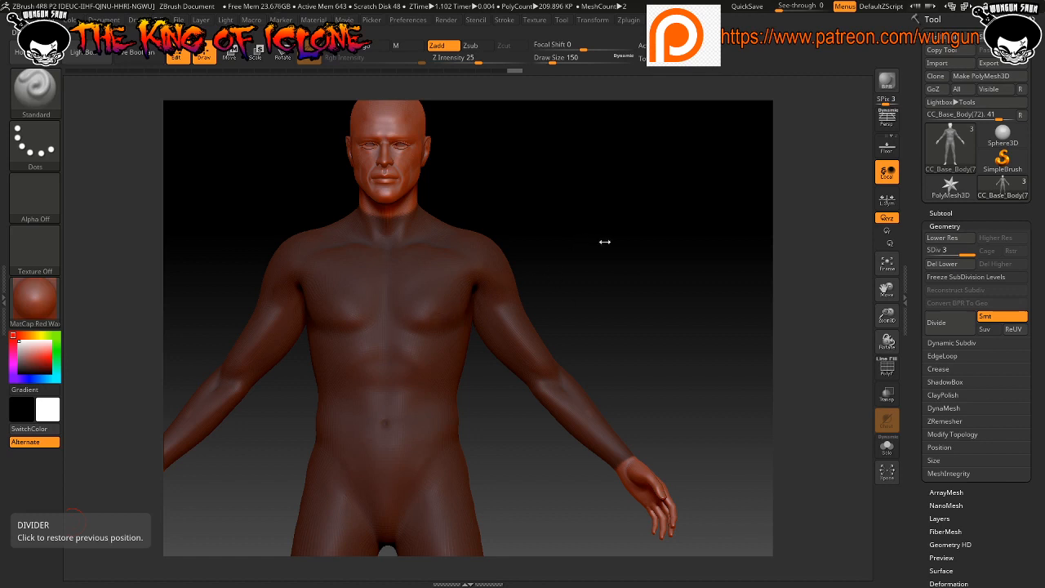
pyautogui.moveTo(604, 241); pyautogui.dragTo(717, 144)
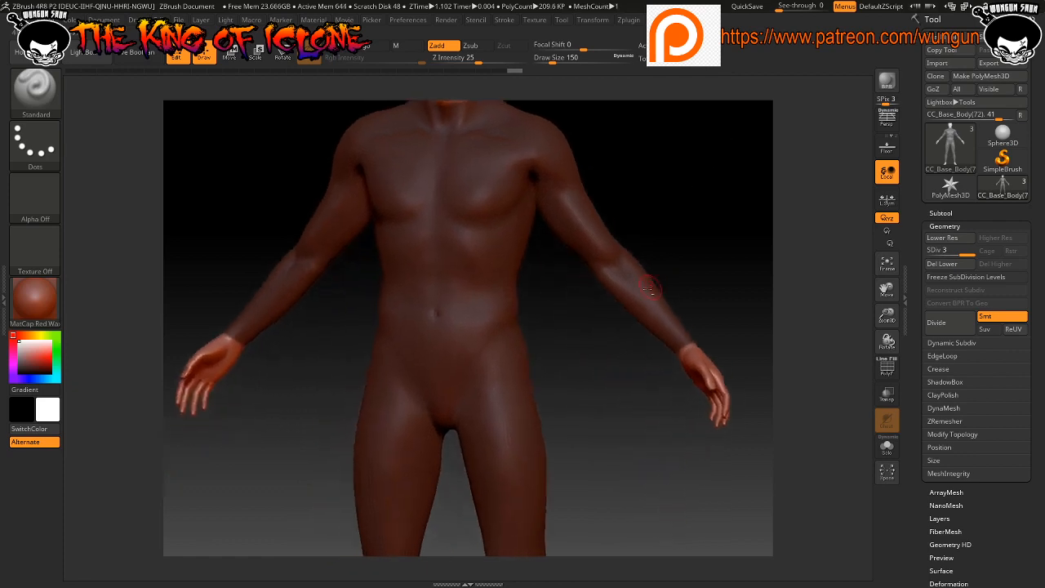
pyautogui.keyDown('alt'); pyautogui.moveTo(606, 347); pyautogui.dragTo(544, 197); pyautogui.keyUp('alt')
pyautogui.keyDown('alt'); pyautogui.moveTo(558, 322); pyautogui.dragTo(534, 416); pyautogui.keyUp('alt')
pyautogui.moveTo(681, 245); pyautogui.dragTo(663, 390)
pyautogui.keyDown('alt'); pyautogui.moveTo(670, 315); pyautogui.dragTo(612, 299); pyautogui.keyUp('alt')
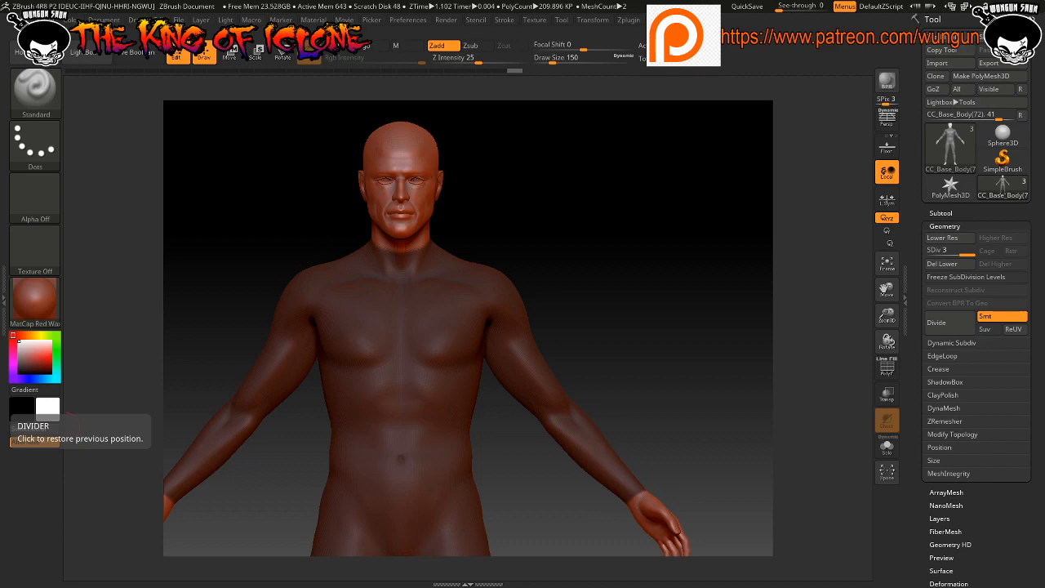
# Switch to the web browser and search Google for "extract ++ zbrush plugin"
pyautogui.moveTo(0, 399); pyautogui.dragTo(543, 0)
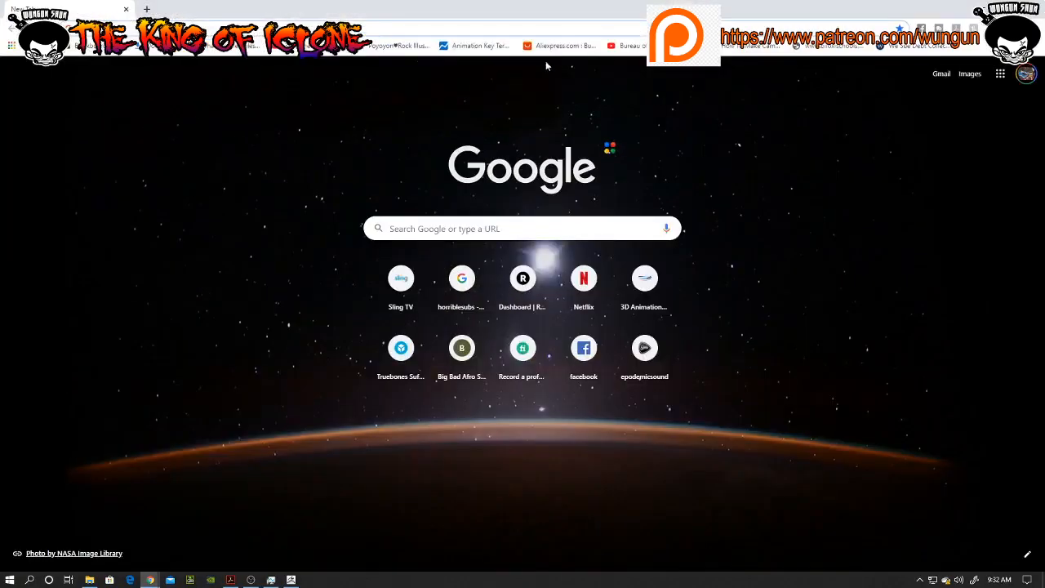
pyautogui.click(484, 231)
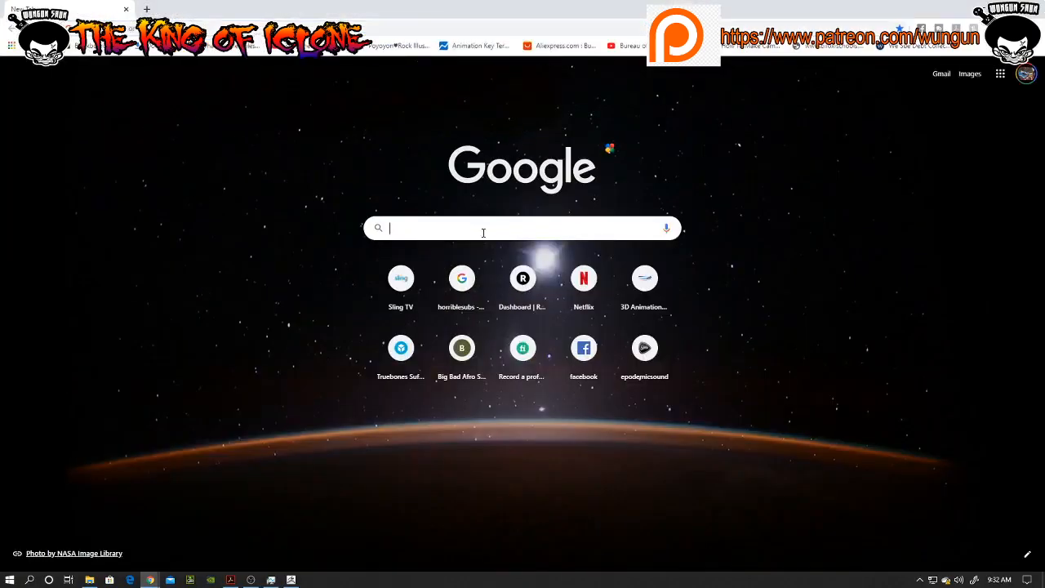
pyautogui.write('ext')
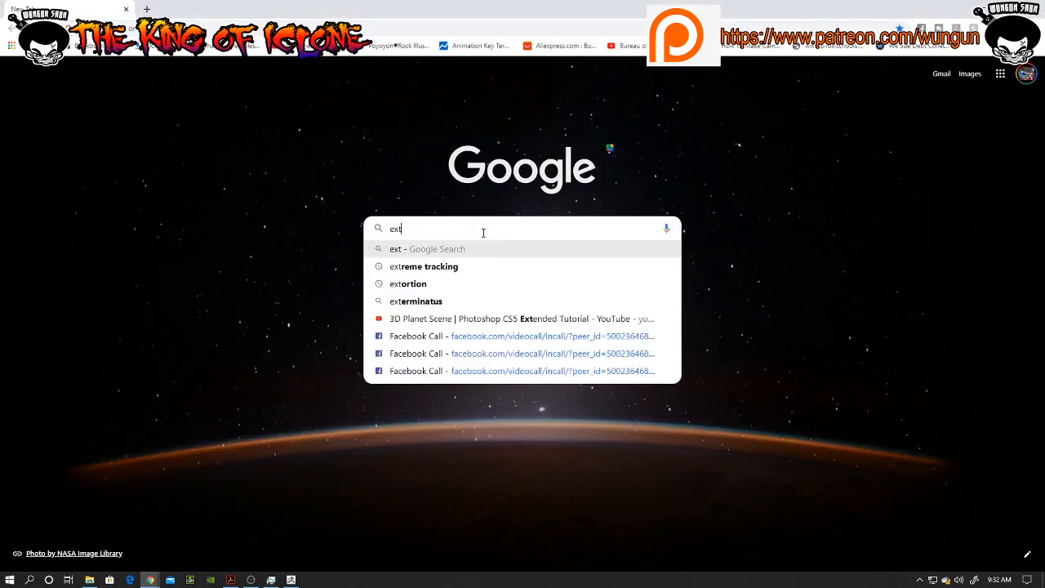
pyautogui.write('arct ')
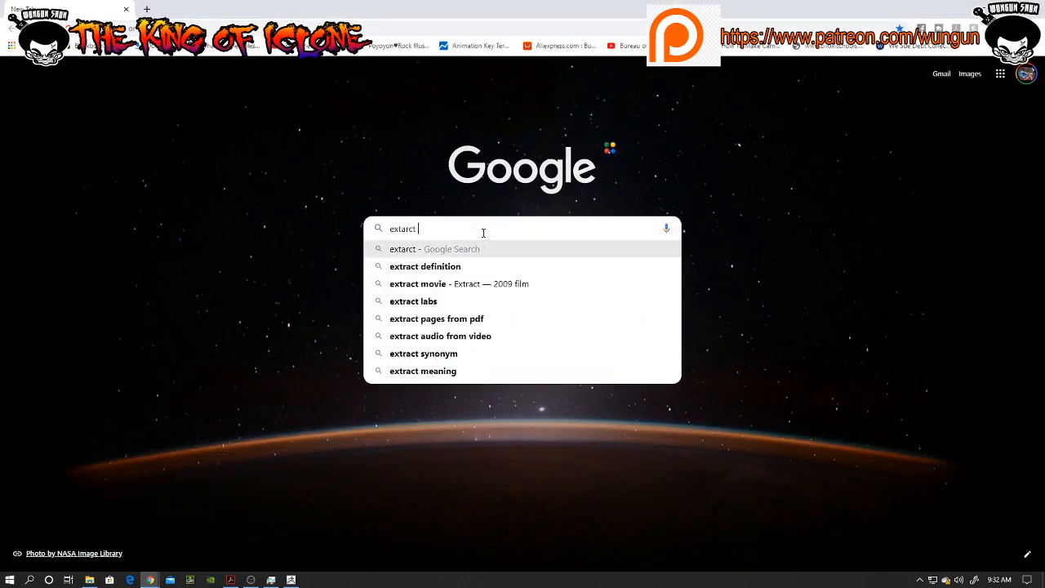
pyautogui.write('+')
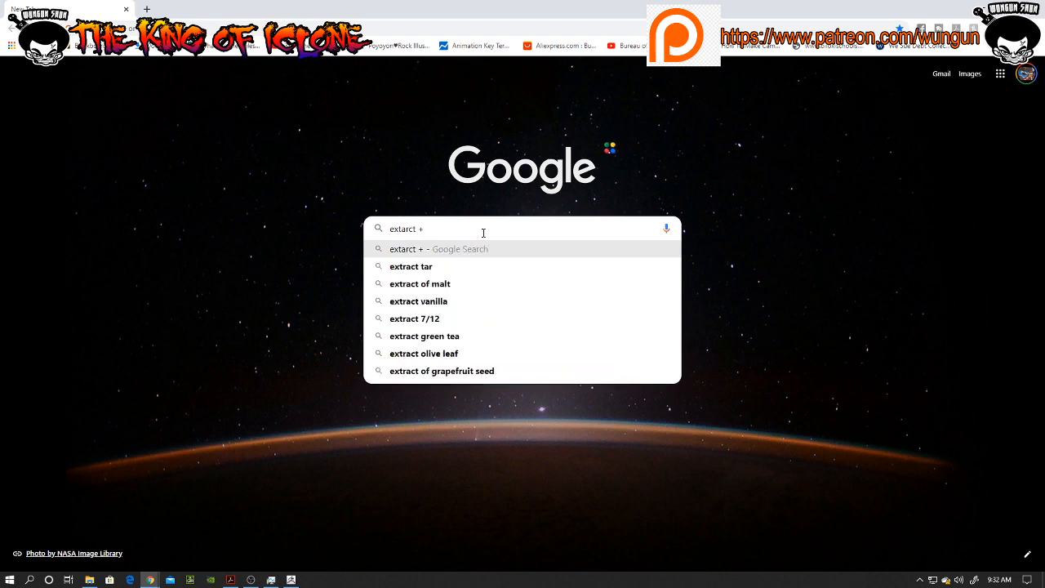
pyautogui.write('+')
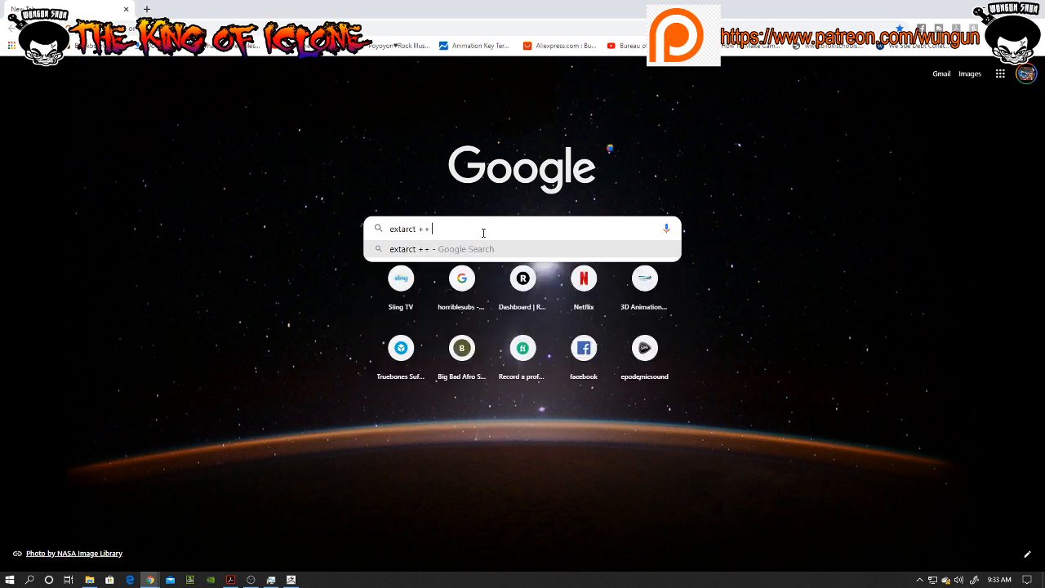
pyautogui.write(' zbrush plug in')
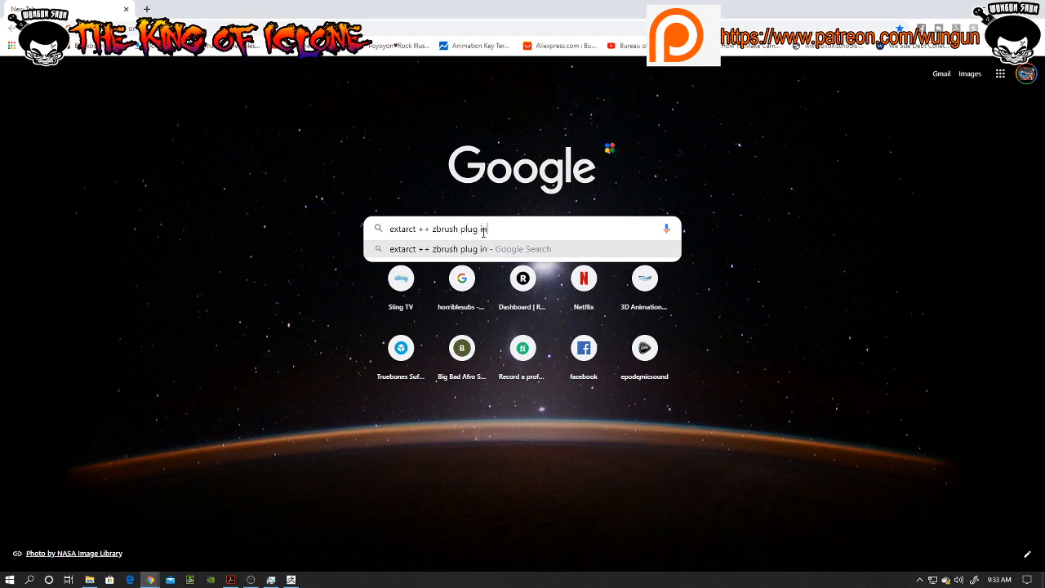
pyautogui.press('Return')
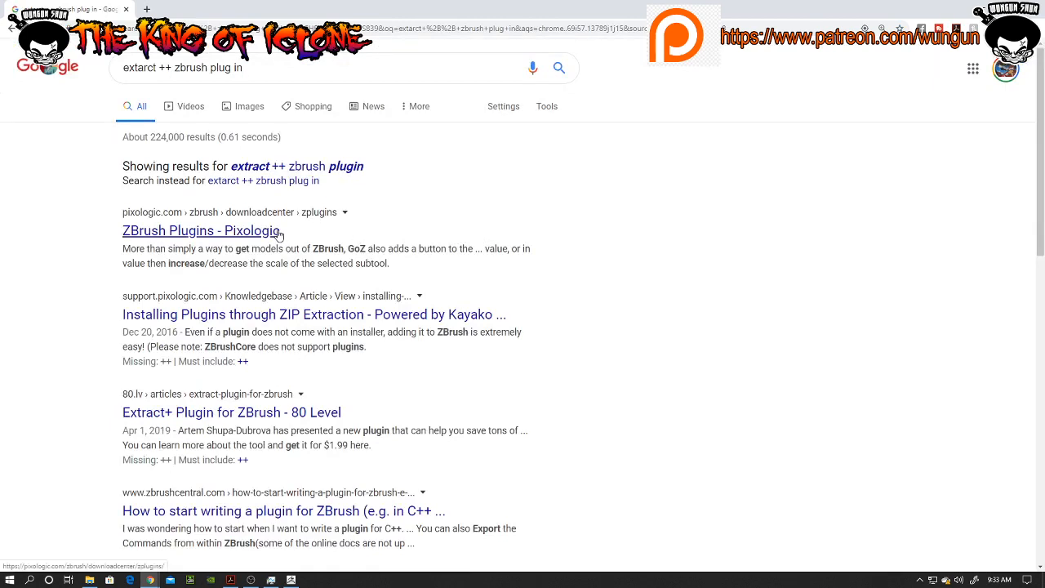
pyautogui.click(307, 167)
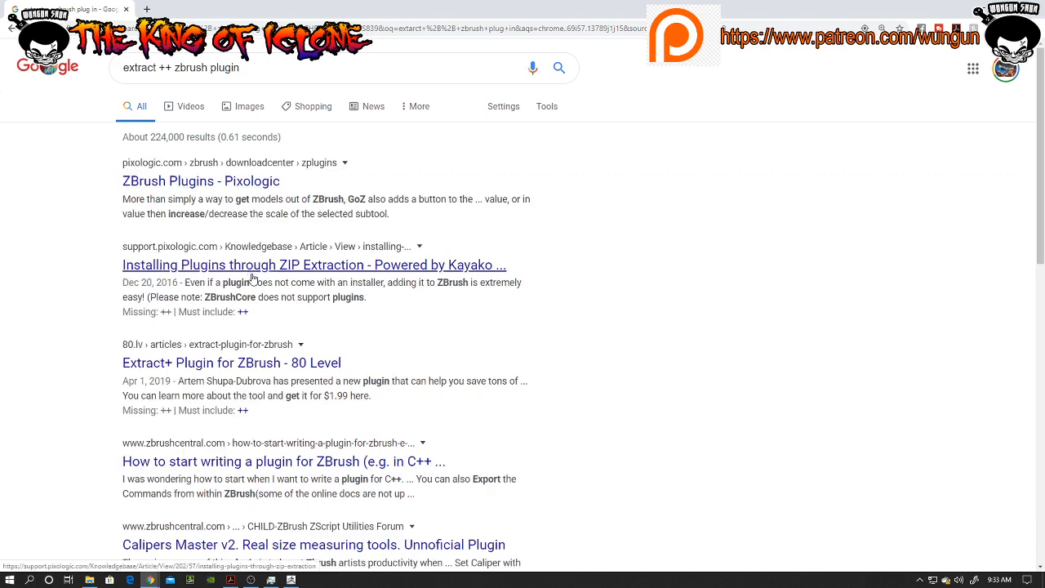
# Open the 80 Level article on the Extract+ plugin and look through its video, installation note and masking examples
pyautogui.click(268, 364)
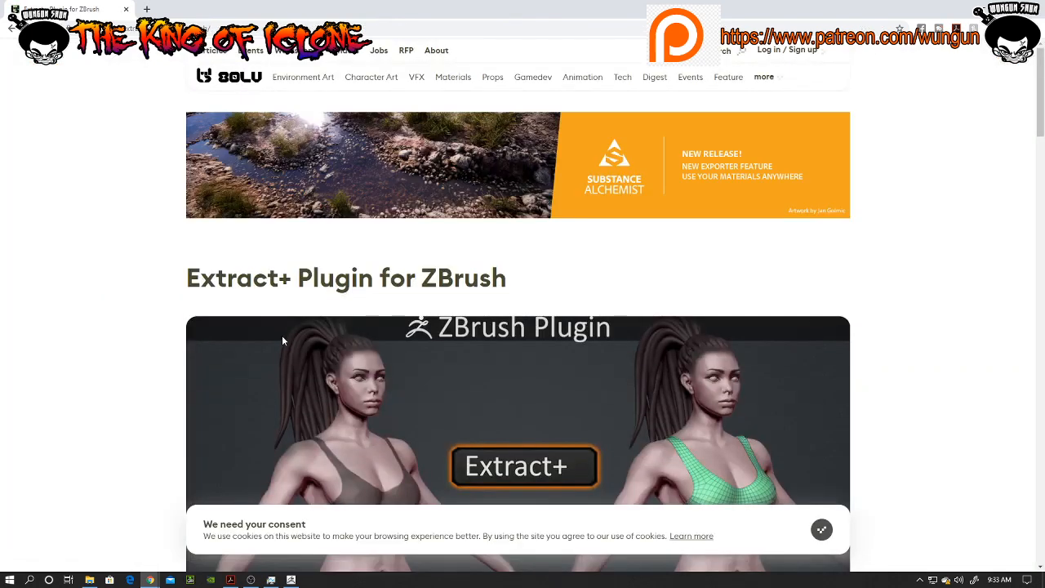
pyautogui.scroll(-3, 277, 302)
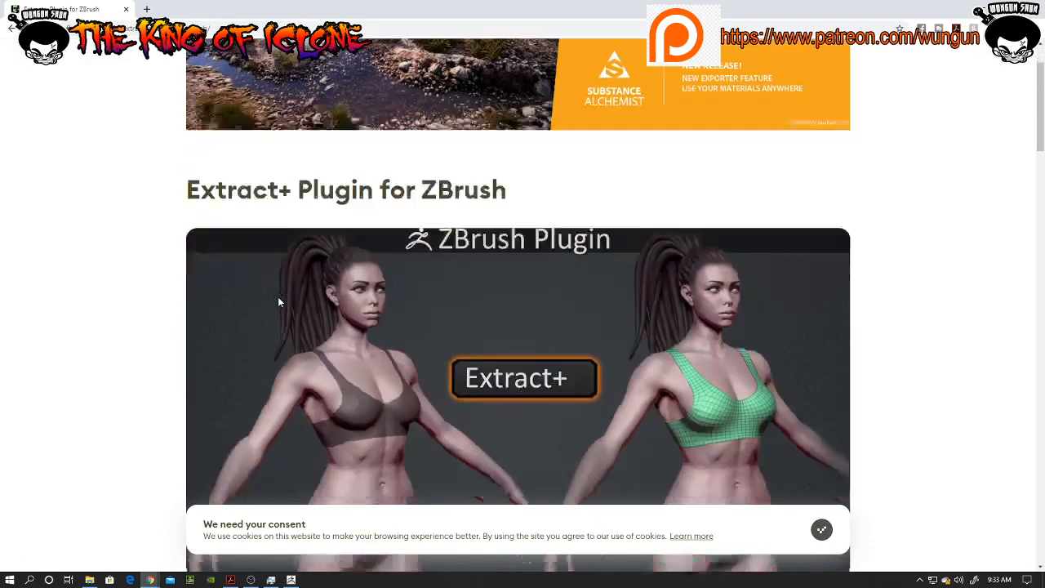
pyautogui.scroll(-2, 278, 299)
pyautogui.scroll(2, 276, 300)
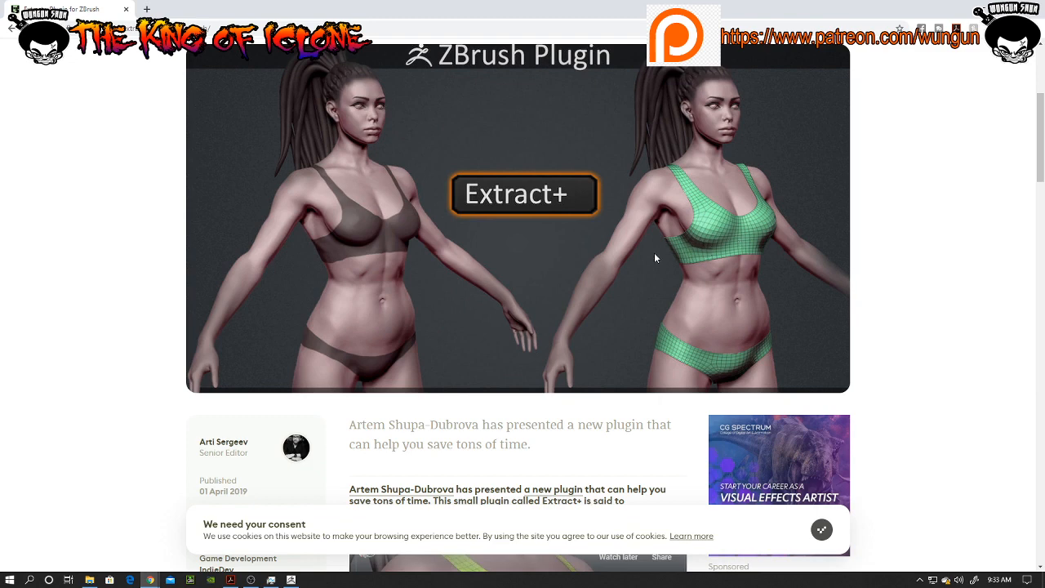
pyautogui.scroll(-5, 621, 241)
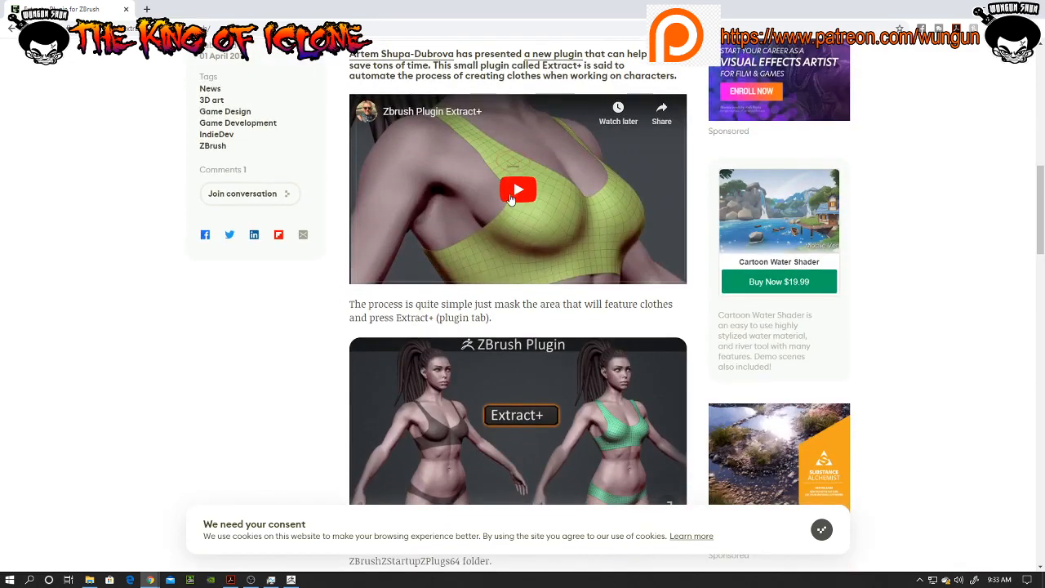
pyautogui.scroll(8, 478, 252)
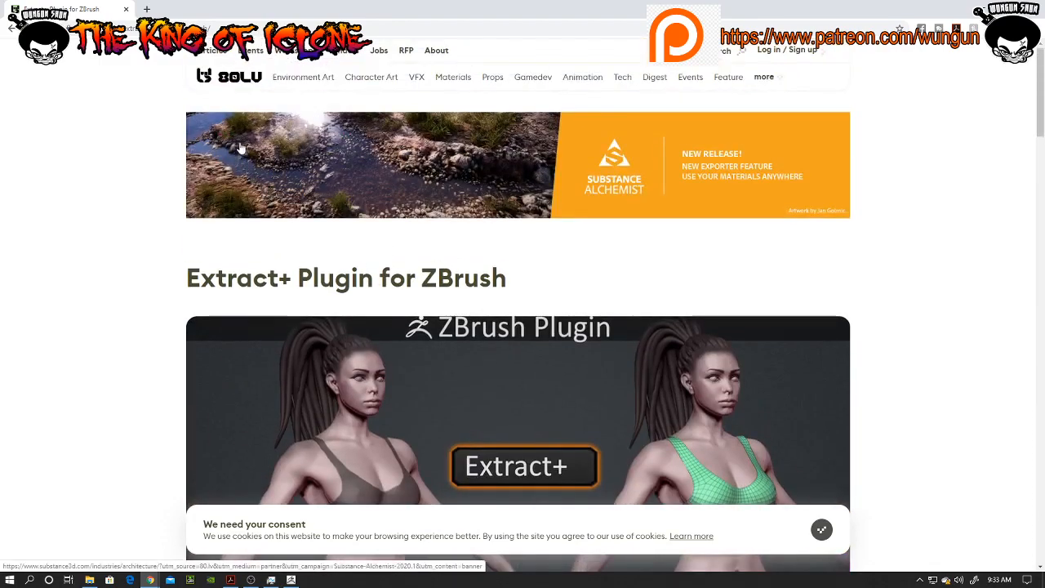
pyautogui.scroll(-8, 446, 221)
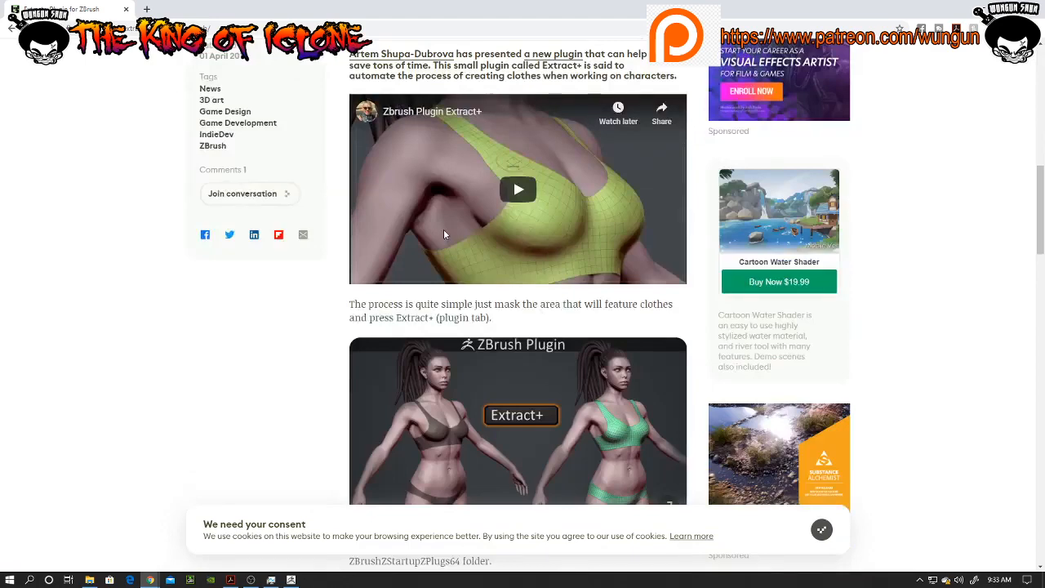
pyautogui.scroll(-10, 445, 237)
pyautogui.scroll(-3, 450, 244)
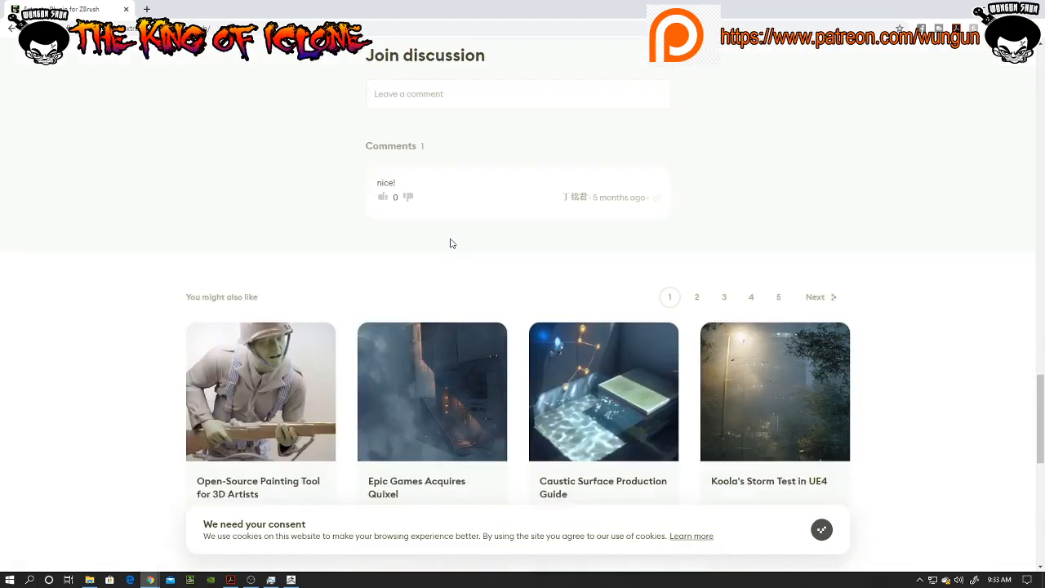
pyautogui.scroll(15, 450, 242)
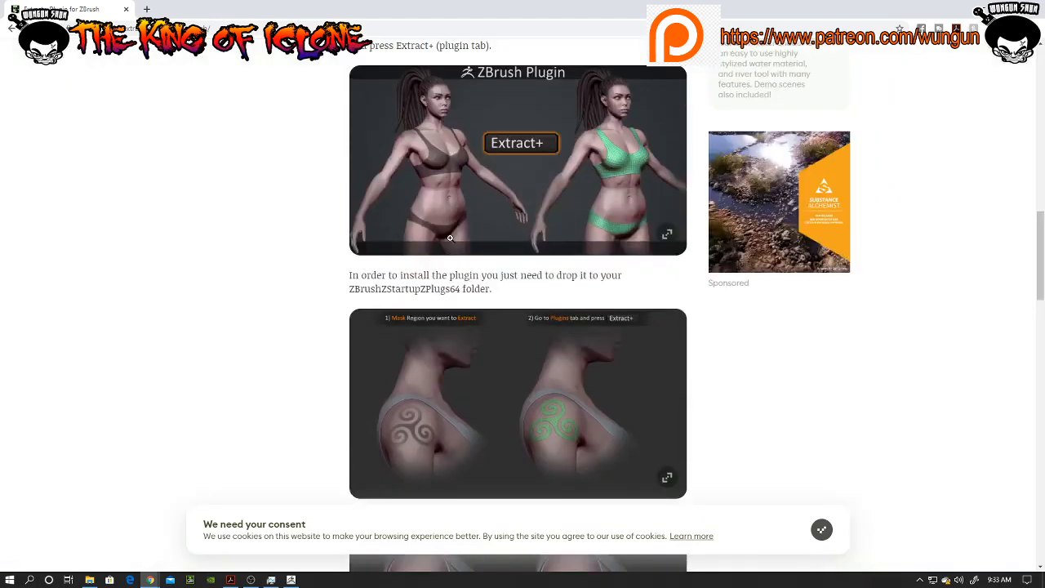
pyautogui.scroll(-2, 456, 204)
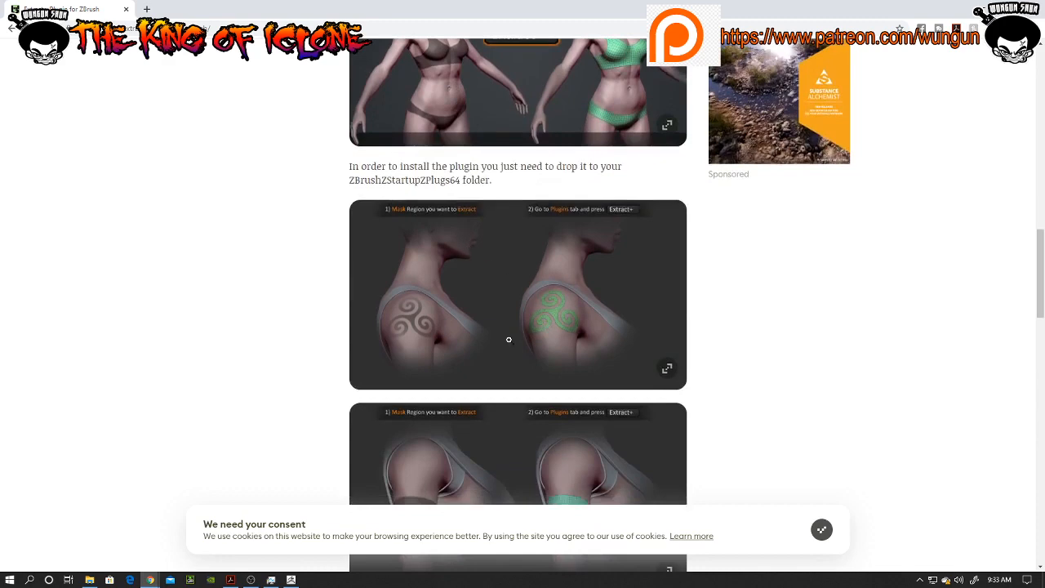
pyautogui.scroll(-2, 543, 318)
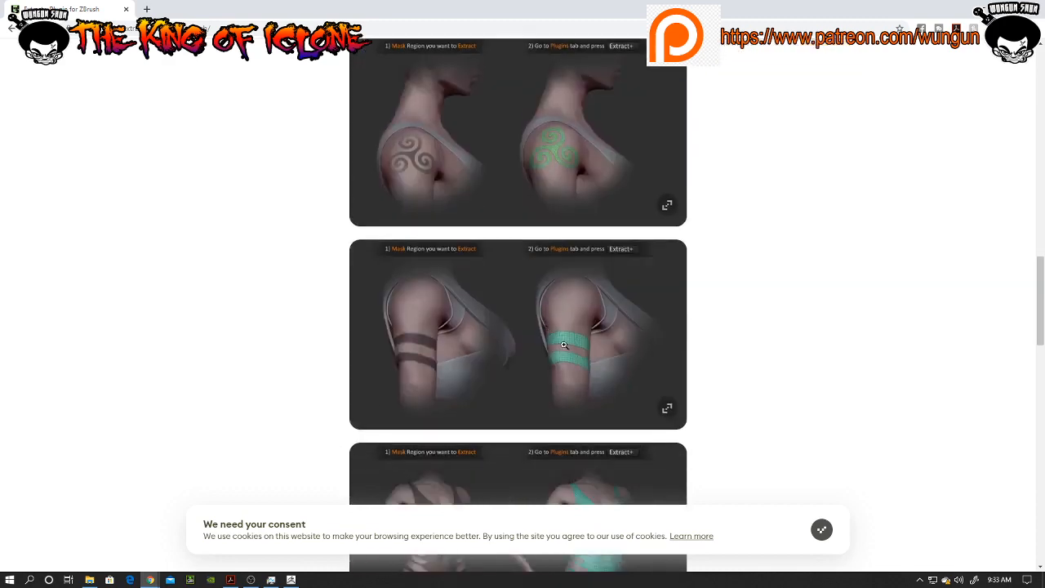
pyautogui.scroll(-6, 543, 320)
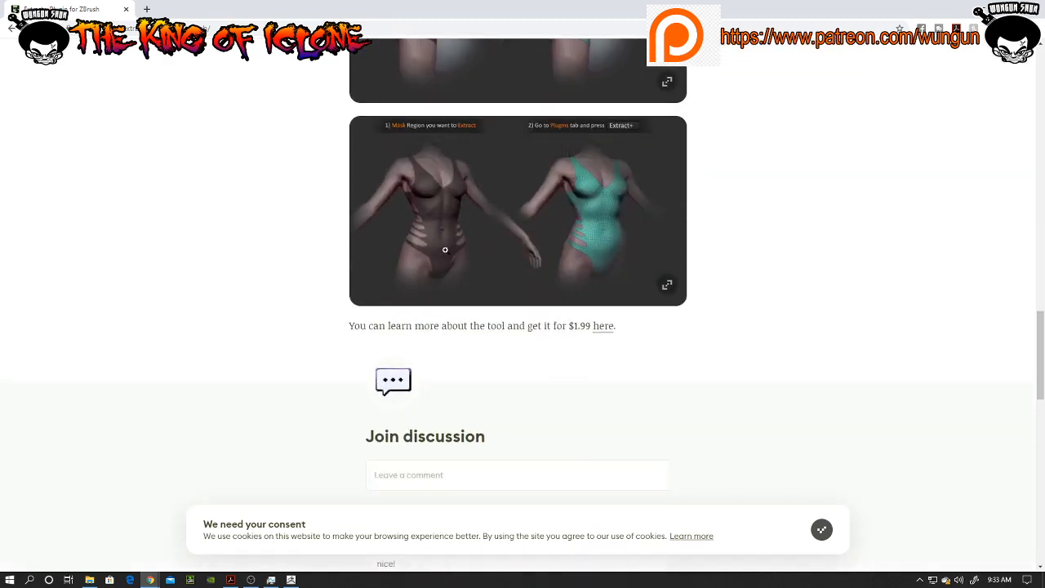
pyautogui.scroll(15, 495, 265)
pyautogui.scroll(6, 505, 282)
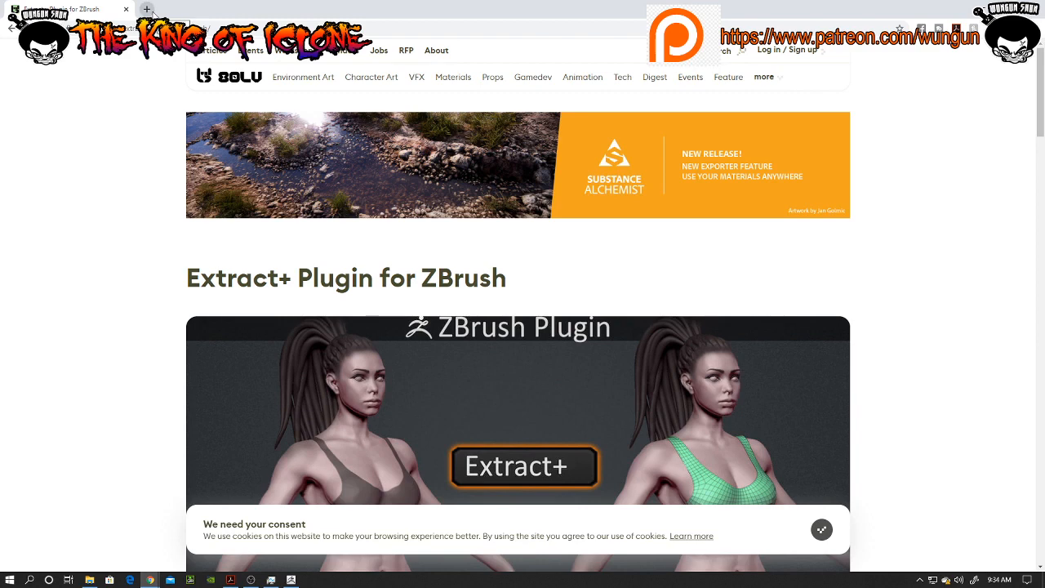
# Return to ZBrush and run the Extract+ plugin on the masked body to create a separate clothing mesh
pyautogui.click(147, 9)
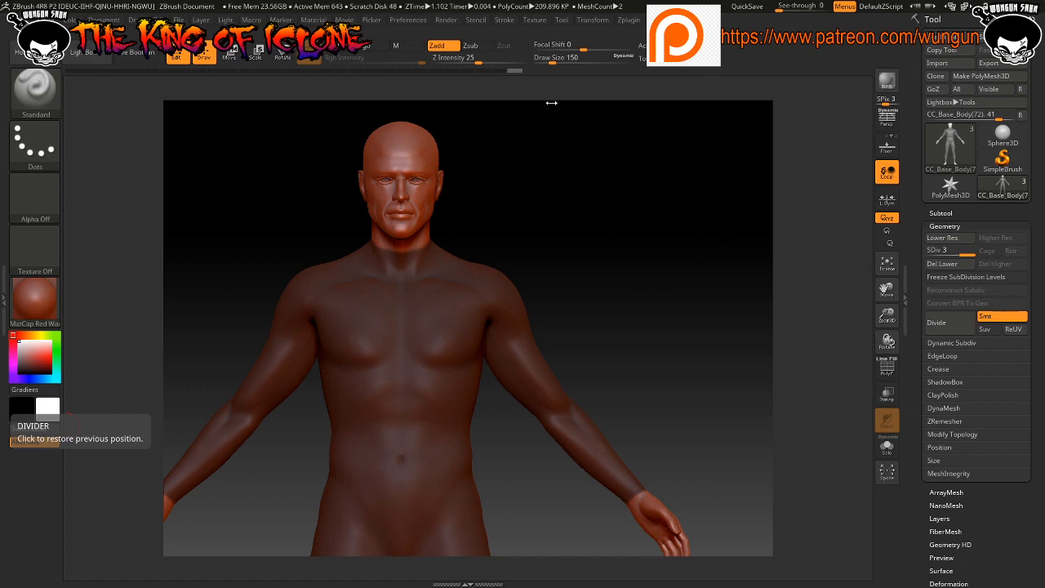
pyautogui.click(628, 22)
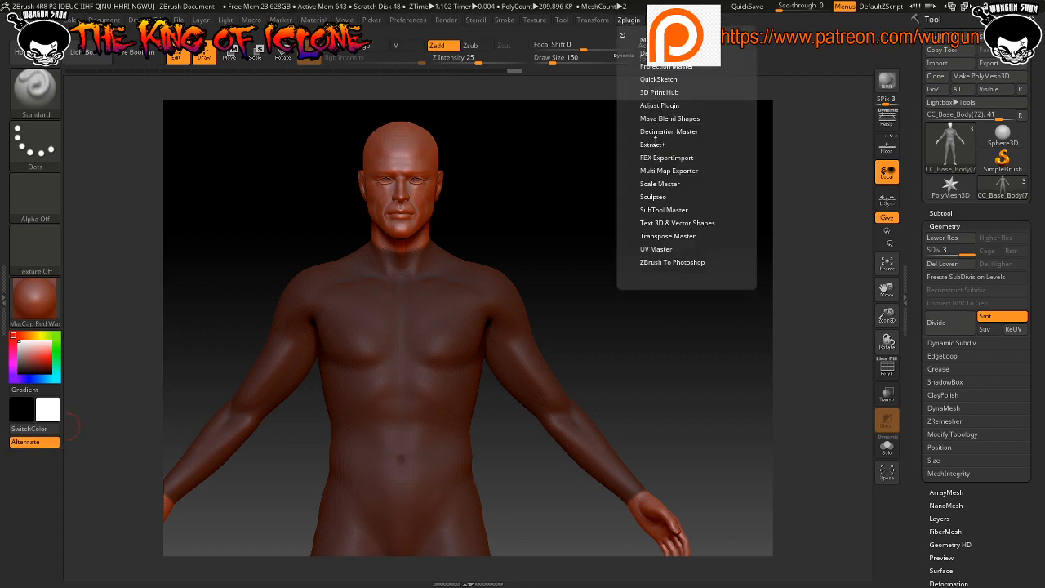
pyautogui.click(653, 144)
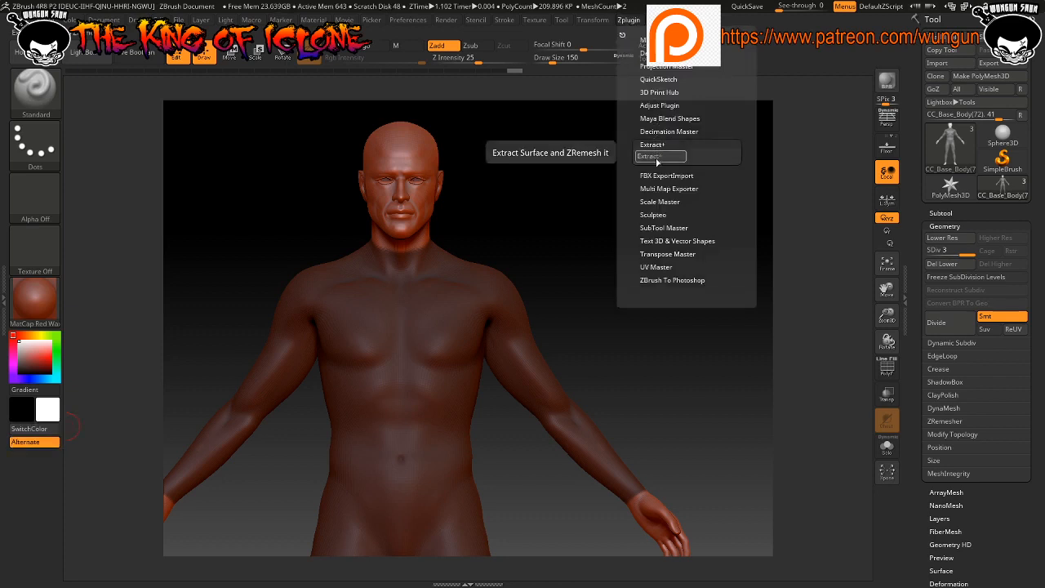
pyautogui.click(658, 156)
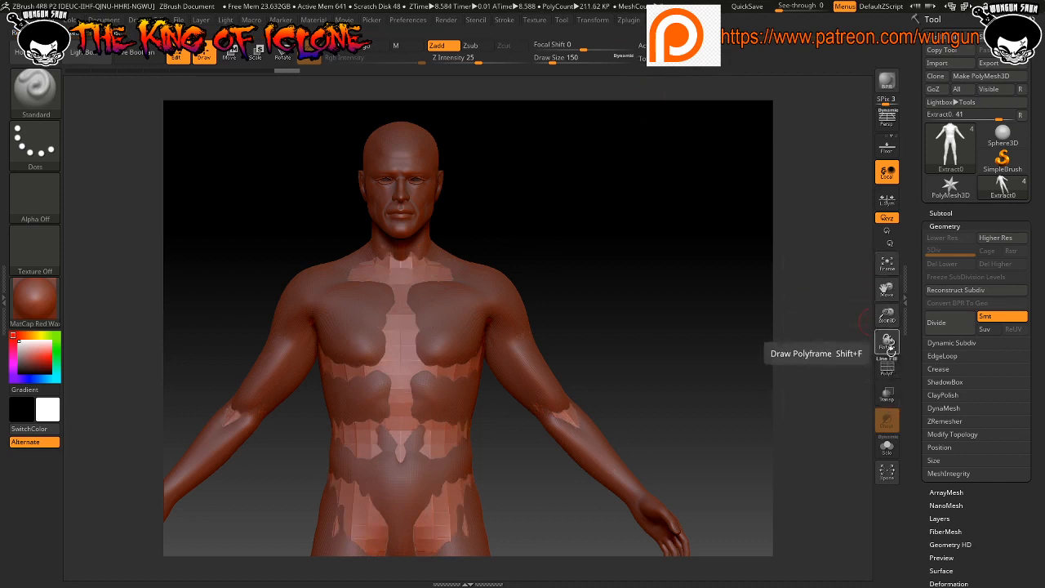
# Turn on ghost transparency and inspect the extracted mesh from the chest down to the ankles
pyautogui.click(887, 396)
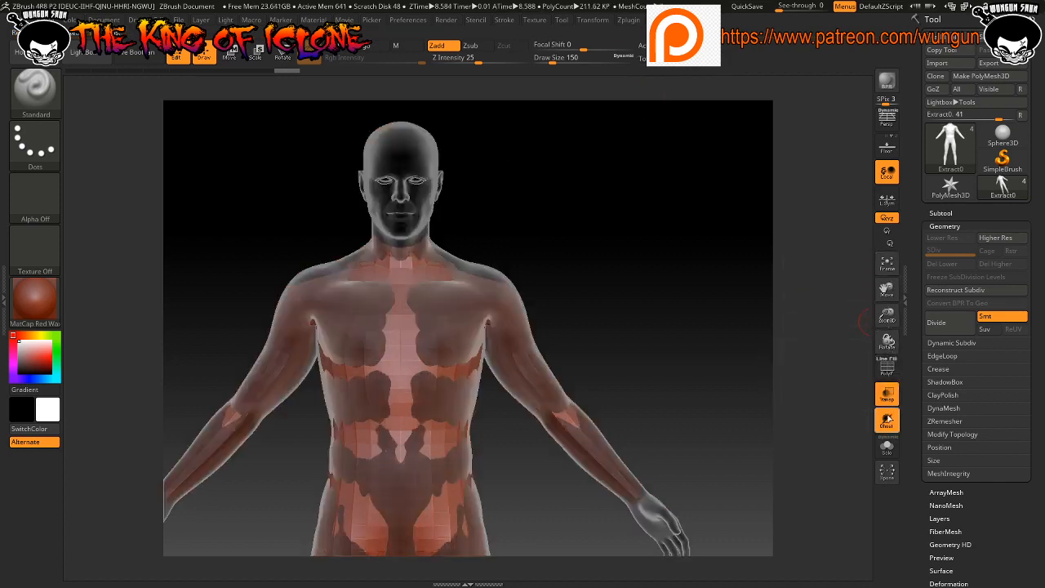
pyautogui.moveTo(720, 330)
pyautogui.mouseDown()
pyautogui.moveTo(618, 326)
pyautogui.moveTo(712, 342)
pyautogui.mouseUp()
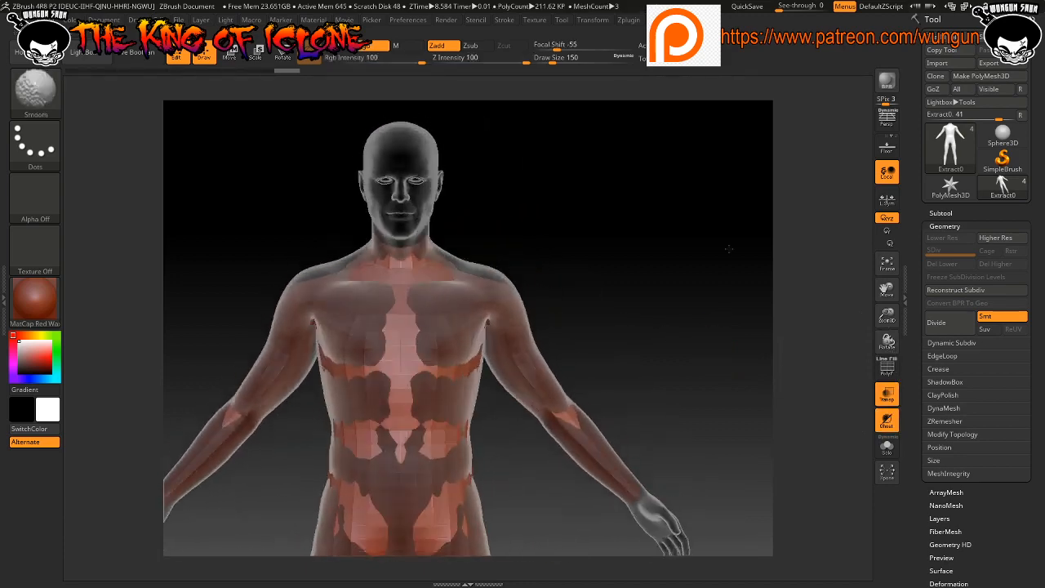
pyautogui.keyDown('alt'); pyautogui.moveTo(708, 381); pyautogui.dragTo(659, 130); pyautogui.keyUp('alt')
pyautogui.moveTo(613, 262)
pyautogui.mouseDown()
pyautogui.moveTo(648, 264)
pyautogui.moveTo(613, 264)
pyautogui.mouseUp()
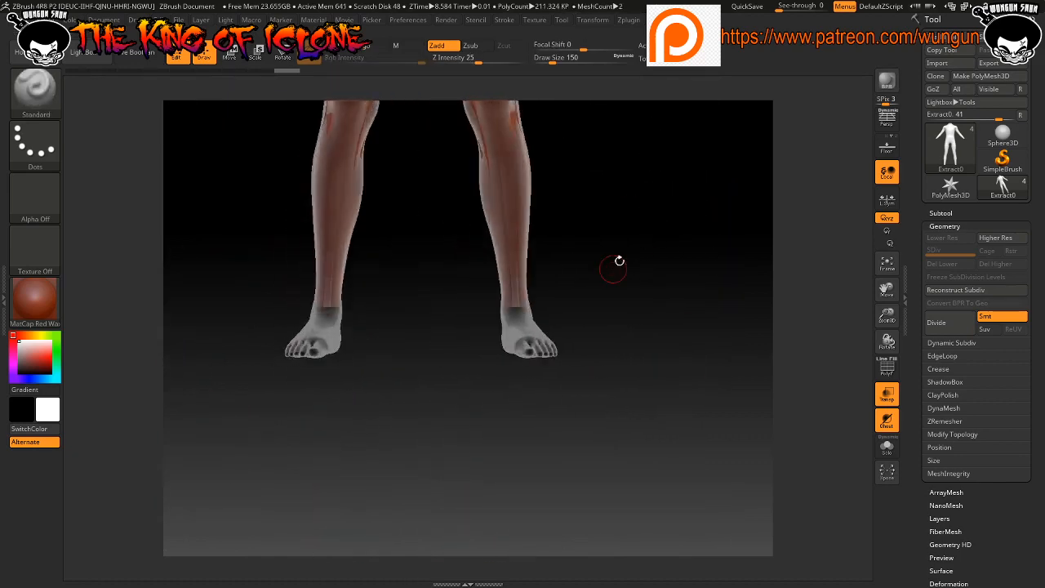
pyautogui.keyDown('alt'); pyautogui.moveTo(660, 225); pyautogui.dragTo(659, 466); pyautogui.keyUp('alt')
pyautogui.keyDown('alt'); pyautogui.moveTo(653, 368); pyautogui.dragTo(658, 527); pyautogui.keyUp('alt')
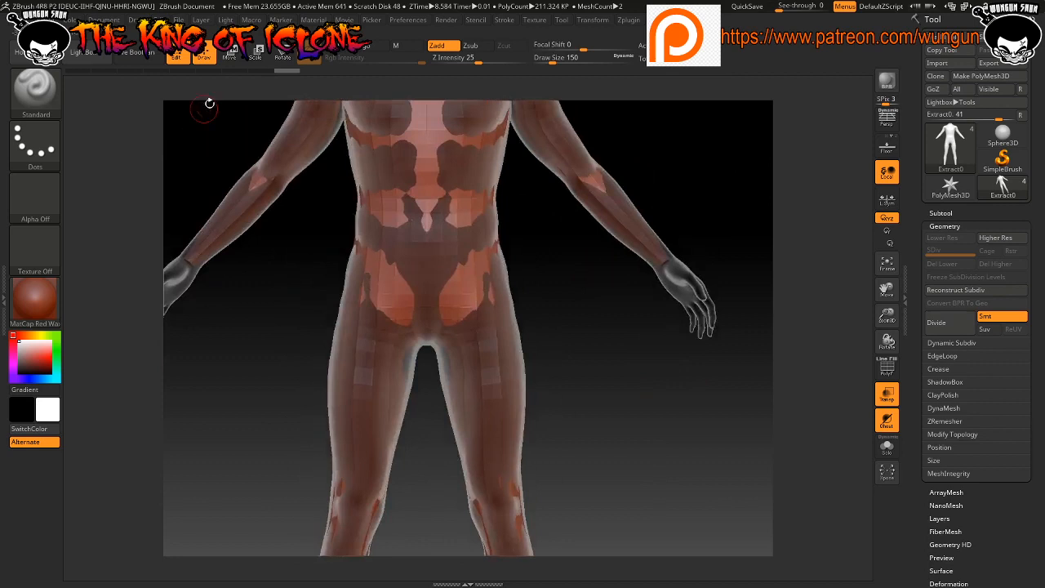
# Step the extracted mesh back through its undo history to its earlier masked state
pyautogui.click(257, 72)
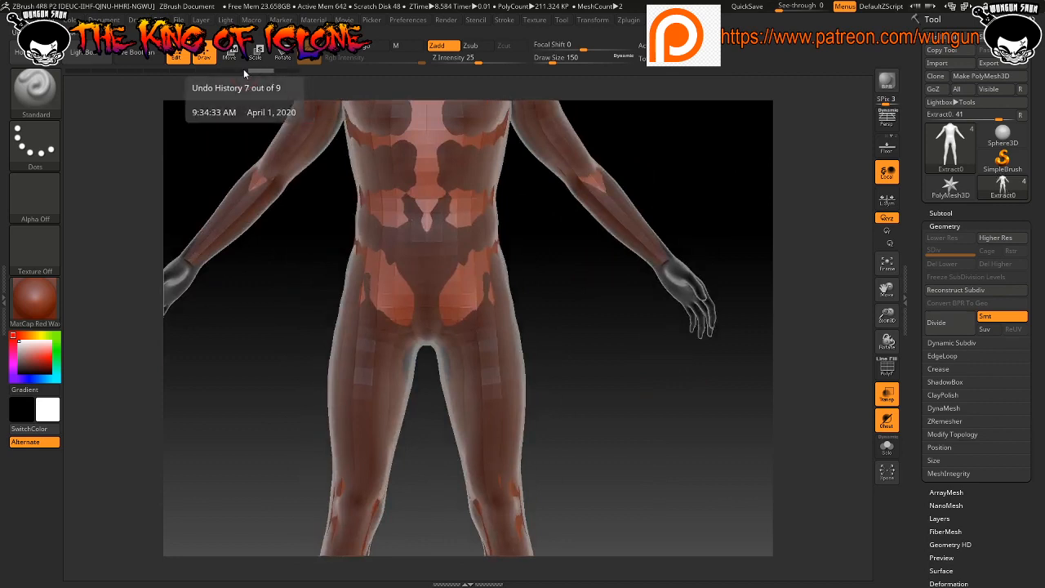
pyautogui.click(234, 72)
pyautogui.click(212, 72)
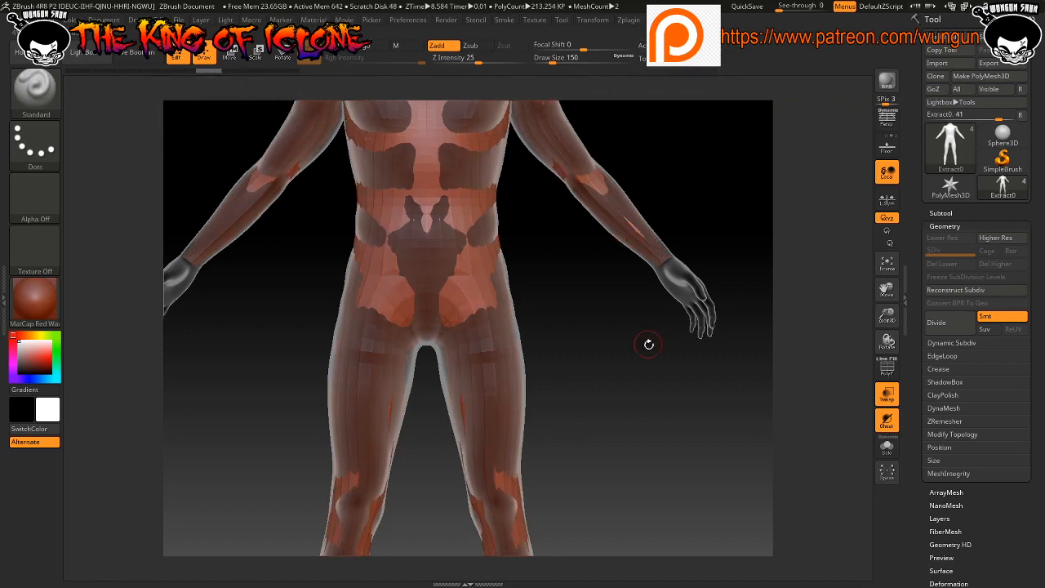
pyautogui.moveTo(648, 345); pyautogui.dragTo(538, 300)
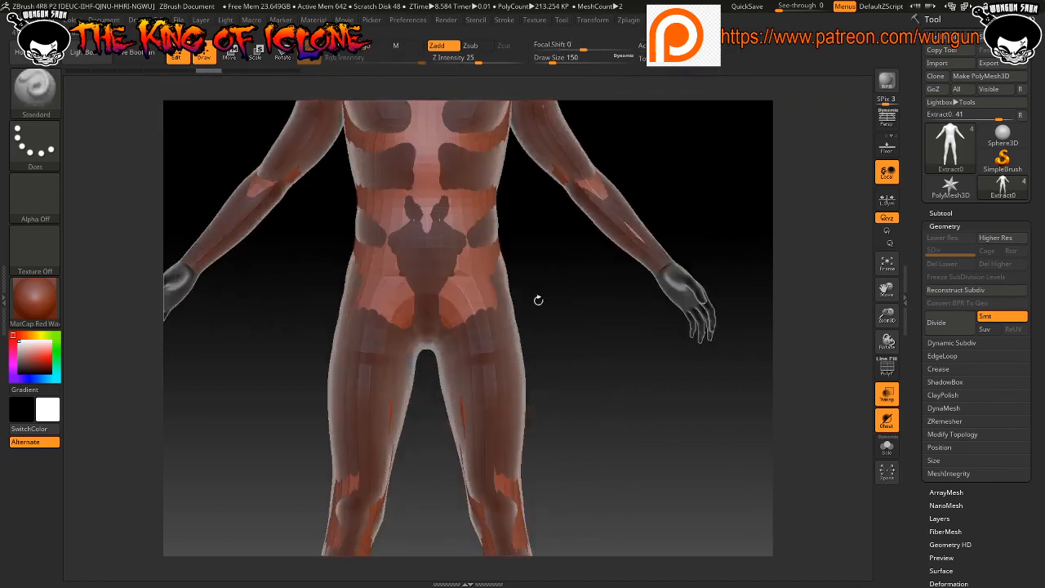
pyautogui.click(176, 72)
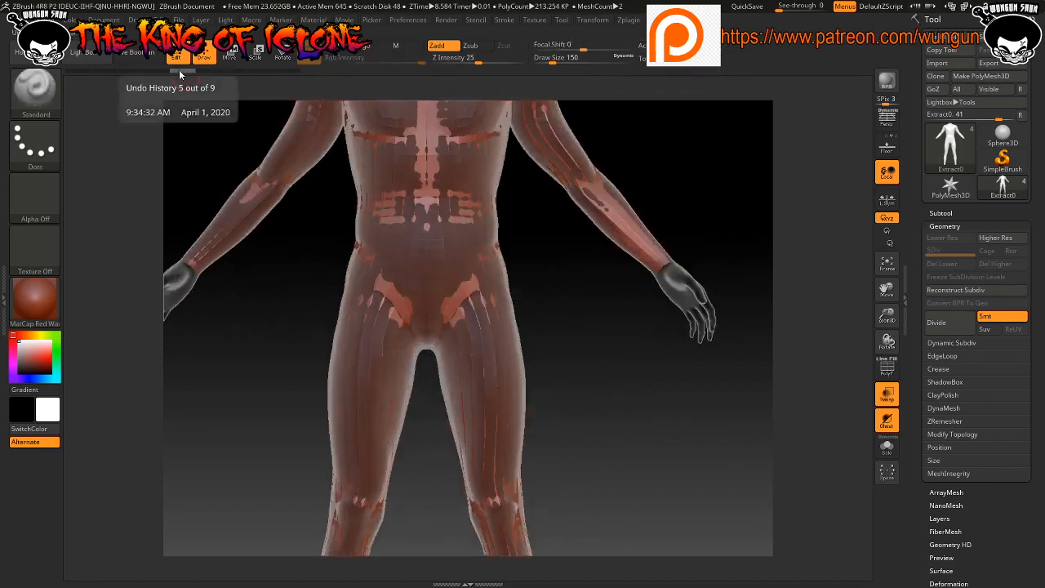
pyautogui.click(162, 72)
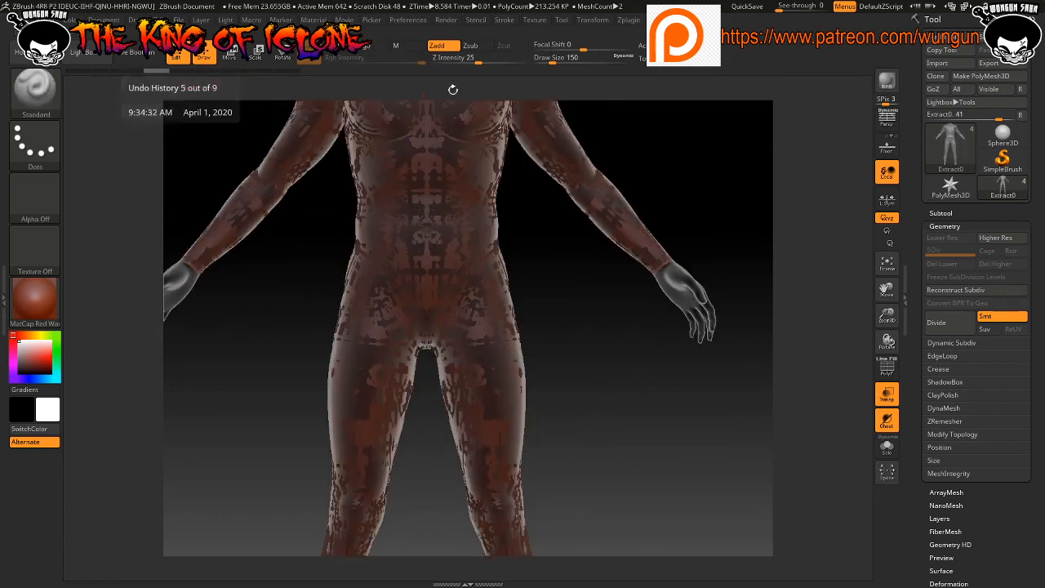
pyautogui.moveTo(717, 194); pyautogui.dragTo(755, 381)
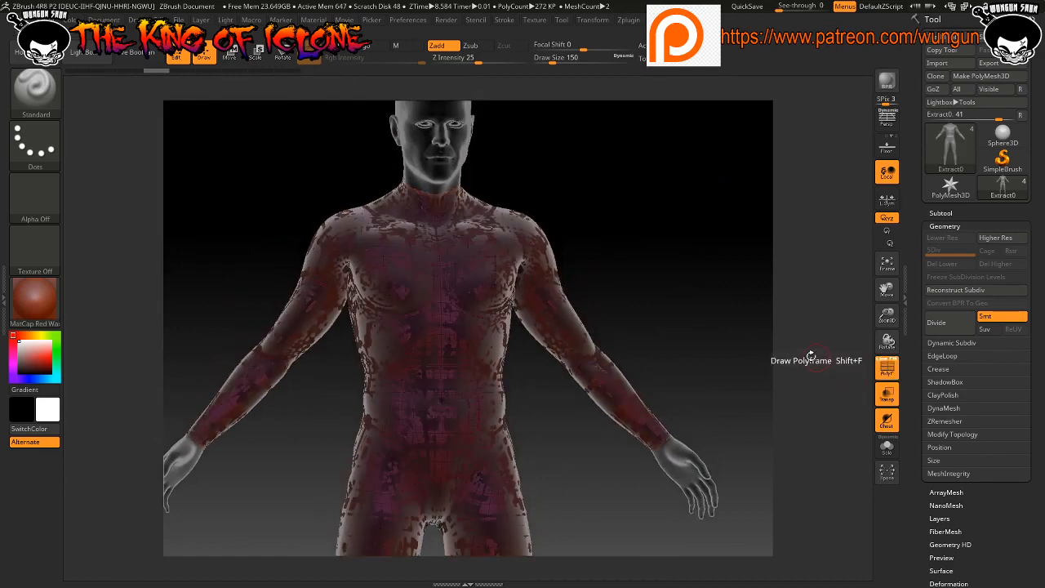
# Turn on the polyframe display for the extracted mesh and switch to the Inflat brush
pyautogui.click(888, 368)
pyautogui.moveTo(719, 289)
pyautogui.mouseDown()
pyautogui.moveTo(700, 289)
pyautogui.moveTo(758, 300)
pyautogui.moveTo(812, 229)
pyautogui.mouseUp()
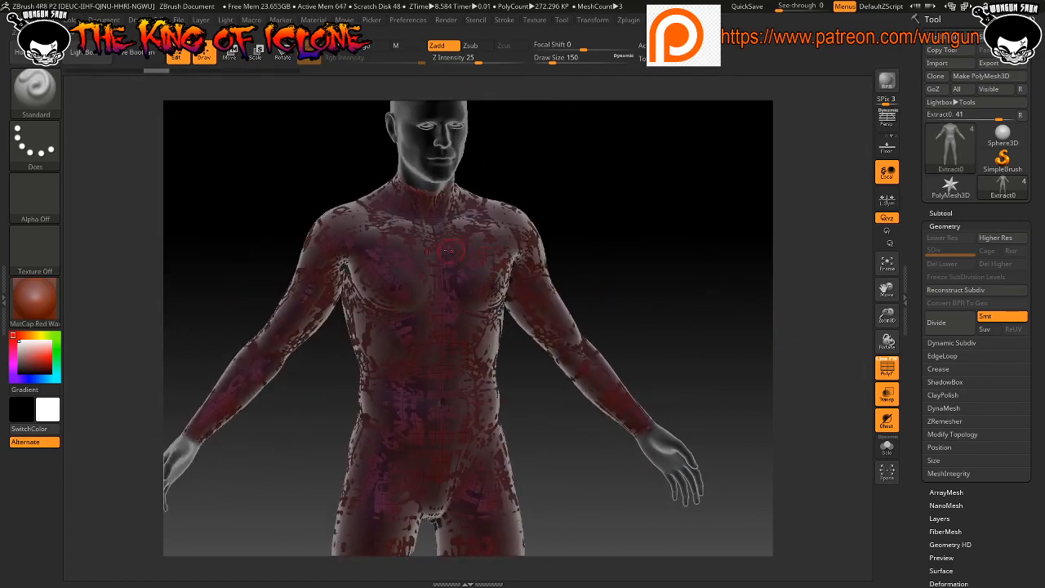
pyautogui.click(36, 96)
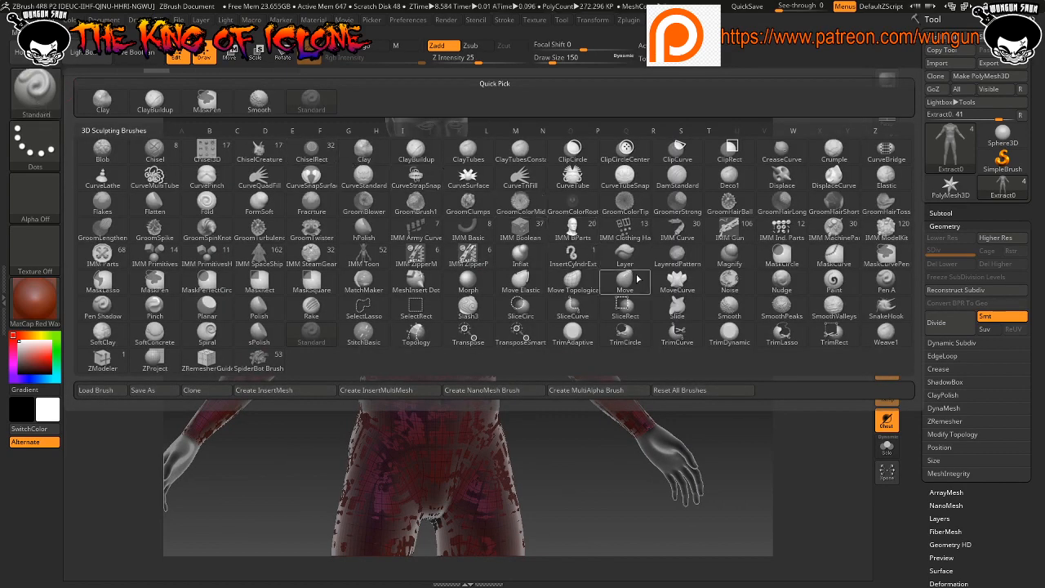
pyautogui.click(567, 281)
pyautogui.click(36, 94)
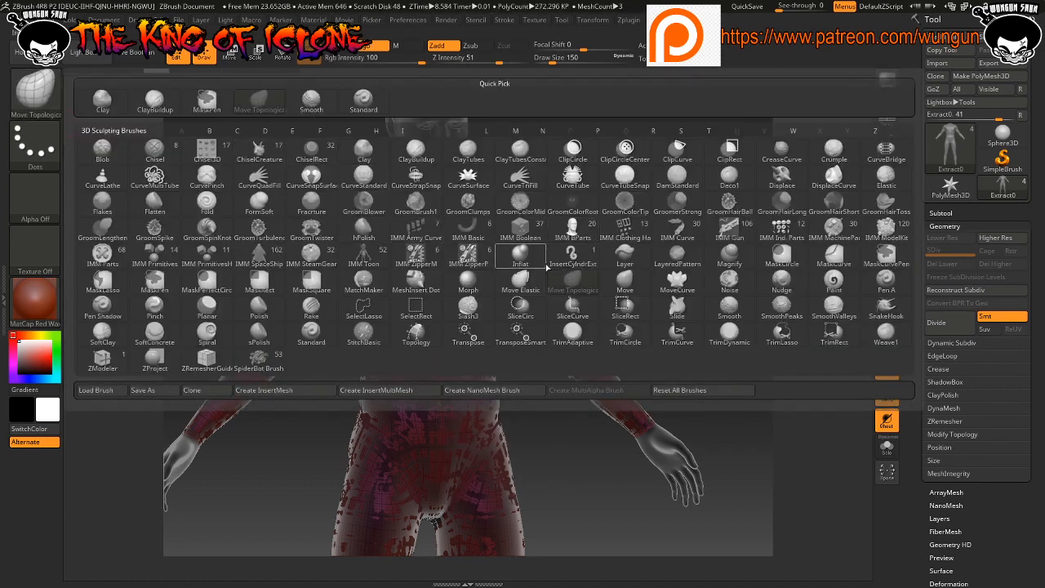
pyautogui.click(521, 262)
pyautogui.moveTo(641, 246); pyautogui.dragTo(614, 247)
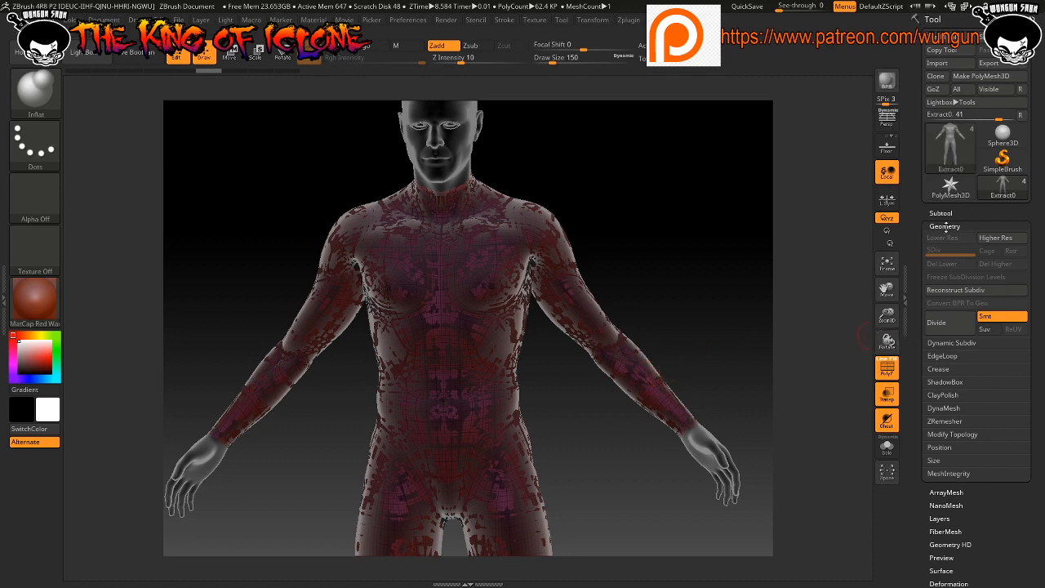
# Hide the CC_Base_Body and CC_Base_Tongue subtools, turn off the polyframe and examine the extracted mesh on its own
pyautogui.click(941, 213)
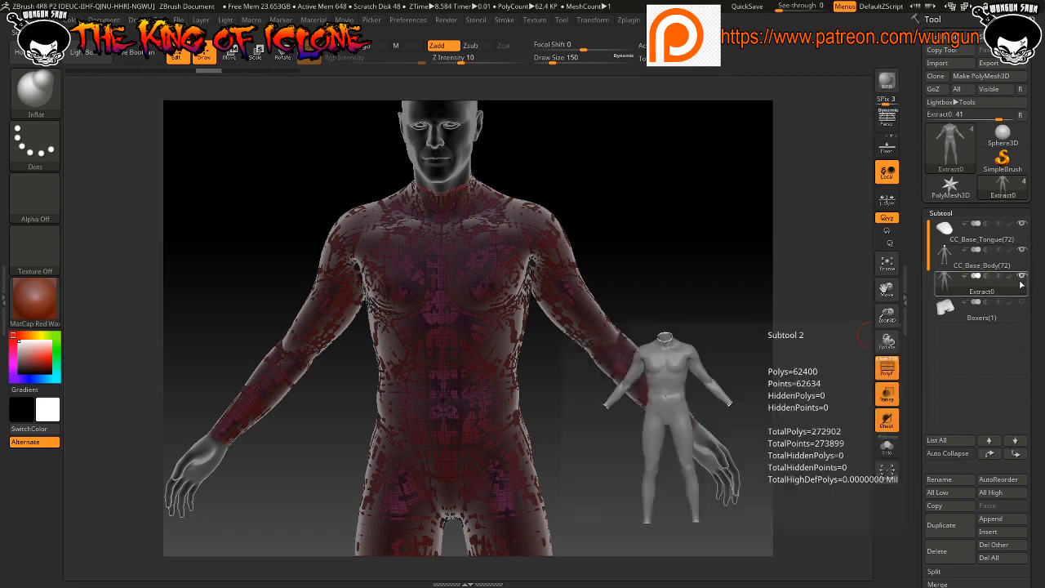
pyautogui.moveTo(1022, 274)
pyautogui.click(1021, 250)
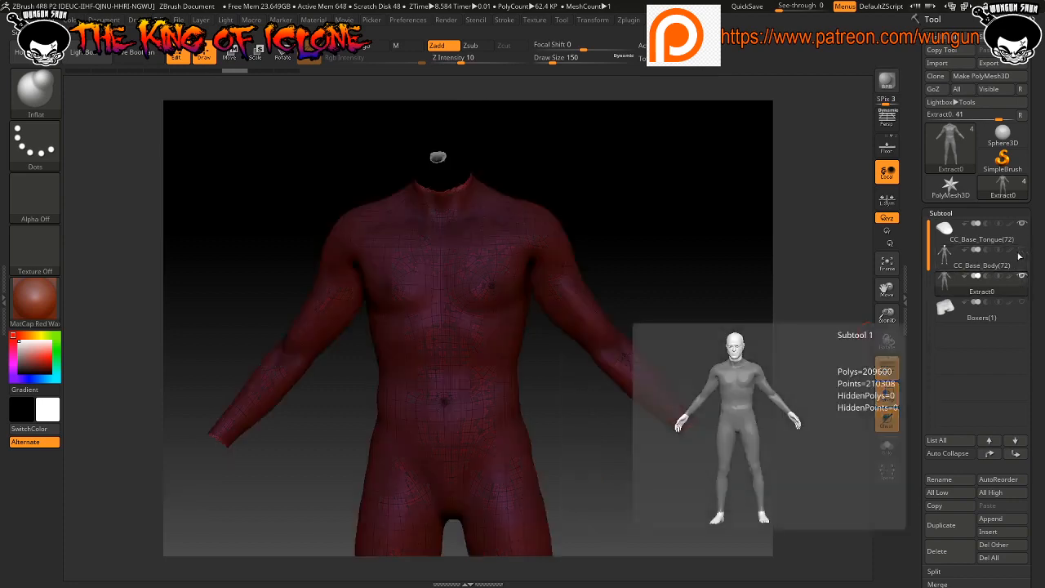
pyautogui.moveTo(721, 198); pyautogui.dragTo(651, 204)
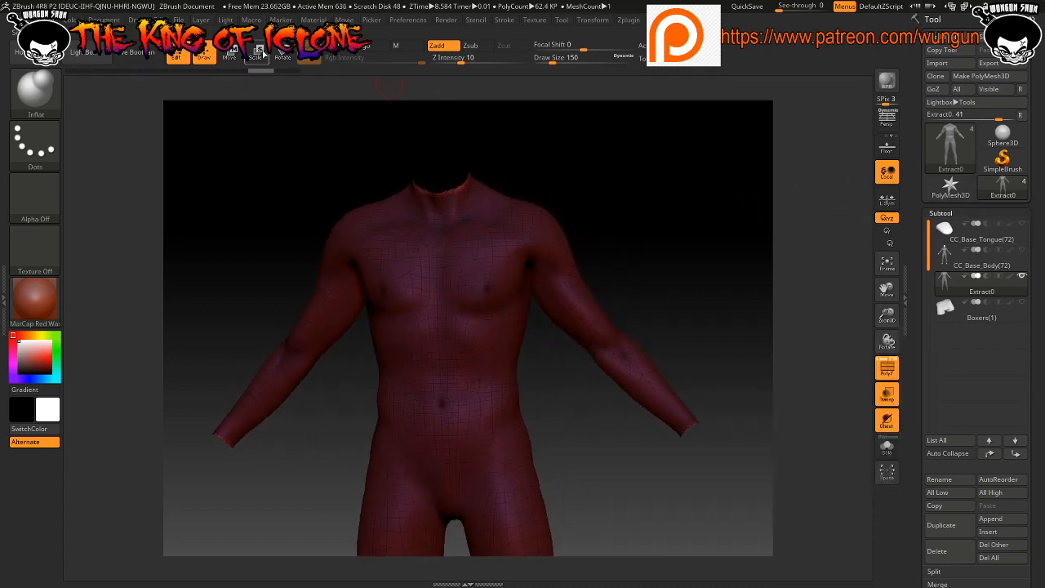
pyautogui.moveTo(562, 194); pyautogui.dragTo(630, 210)
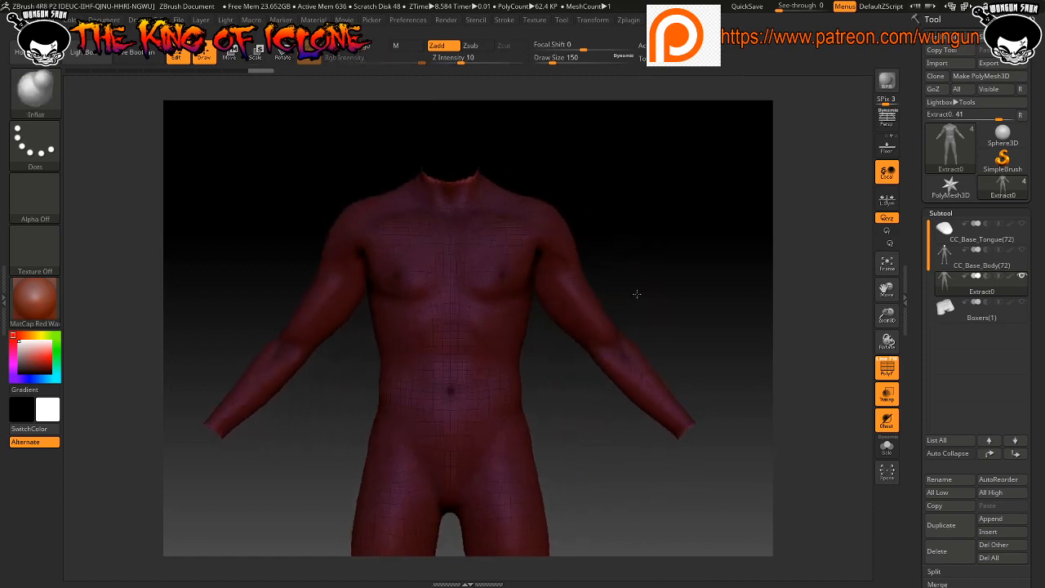
pyautogui.keyDown('alt'); pyautogui.moveTo(637, 368); pyautogui.dragTo(607, 216); pyautogui.keyUp('alt')
pyautogui.keyDown('alt'); pyautogui.moveTo(643, 262); pyautogui.dragTo(597, 190); pyautogui.keyUp('alt')
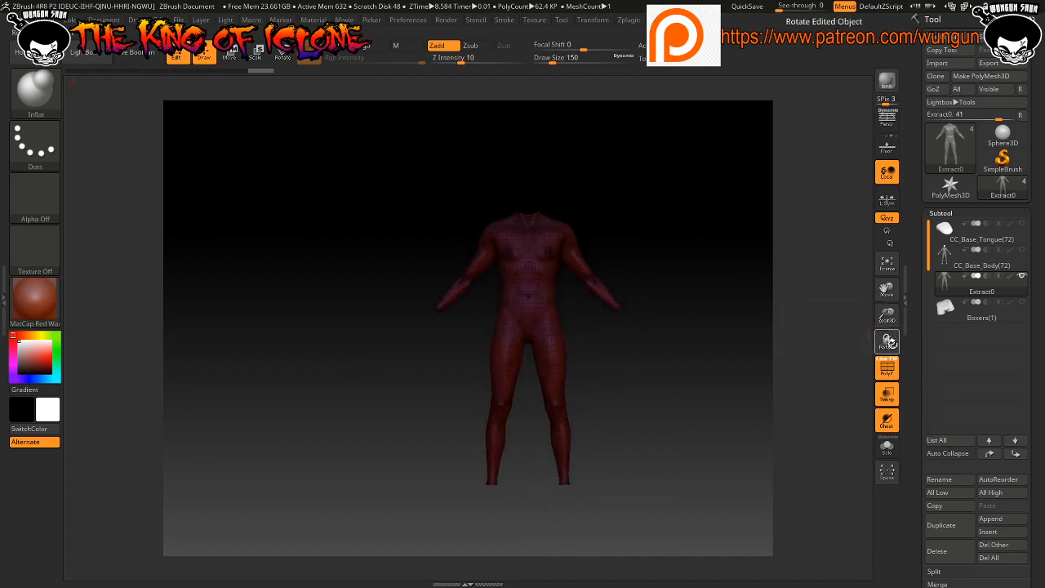
pyautogui.click(887, 366)
pyautogui.moveTo(679, 296)
pyautogui.mouseDown()
pyautogui.moveTo(572, 298)
pyautogui.moveTo(677, 299)
pyautogui.moveTo(664, 296)
pyautogui.mouseUp()
pyautogui.moveTo(647, 233)
pyautogui.keyDown('alt'); pyautogui.mouseDown()
pyautogui.moveTo(580, 243)
pyautogui.moveTo(598, 269)
pyautogui.moveTo(603, 250)
pyautogui.moveTo(623, 326)
pyautogui.moveTo(626, 254)
pyautogui.moveTo(683, 302)
pyautogui.moveTo(654, 275)
pyautogui.moveTo(591, 275)
pyautogui.moveTo(705, 283)
pyautogui.moveTo(608, 282)
pyautogui.moveTo(681, 286)
pyautogui.mouseUp(); pyautogui.keyUp('alt')
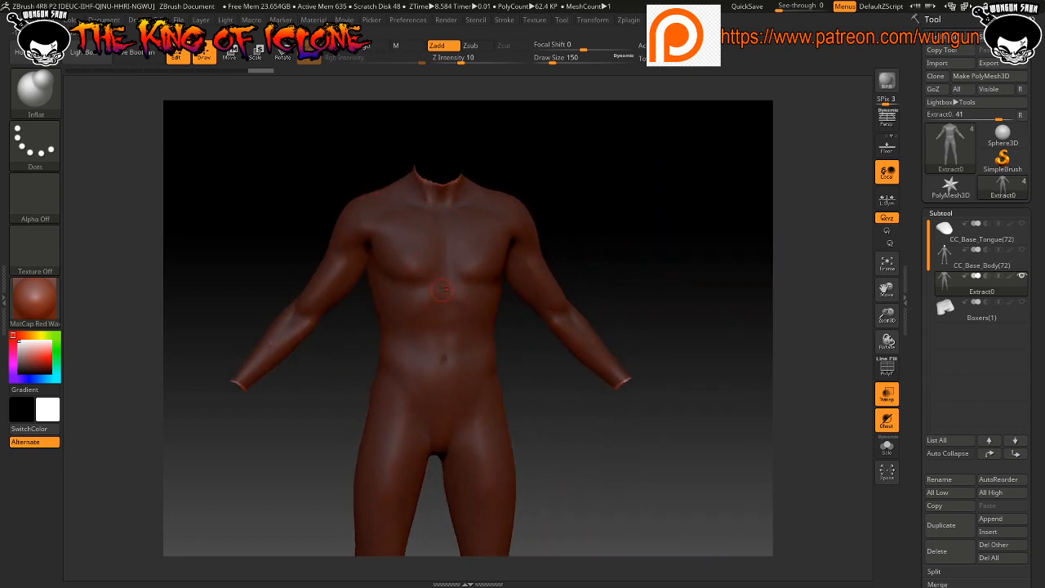
pyautogui.moveTo(636, 275); pyautogui.dragTo(633, 269)
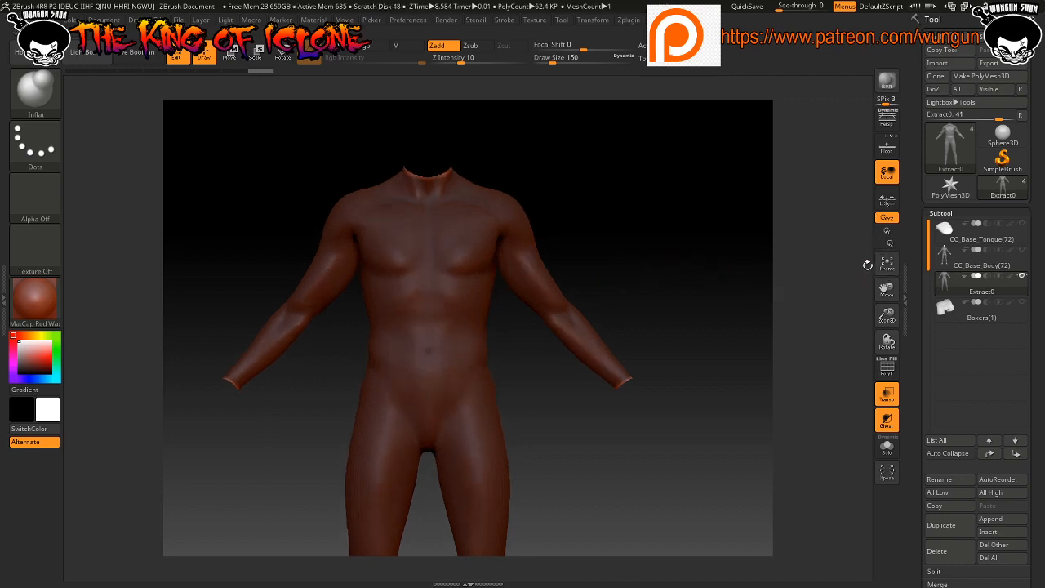
# Clear the mask from the Extract0 subtool and show the CC_Base_Body subtool again
pyautogui.keyDown('ctrl'); pyautogui.moveTo(649, 221); pyautogui.dragTo(696, 300); pyautogui.keyUp('ctrl')
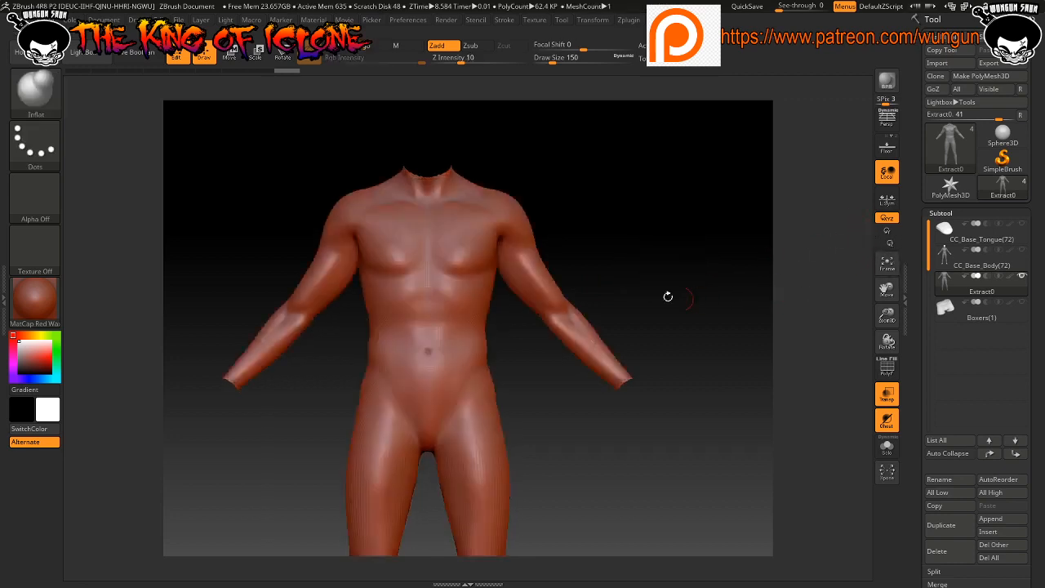
pyautogui.moveTo(662, 258)
pyautogui.mouseDown()
pyautogui.moveTo(705, 259)
pyautogui.moveTo(674, 260)
pyautogui.mouseUp()
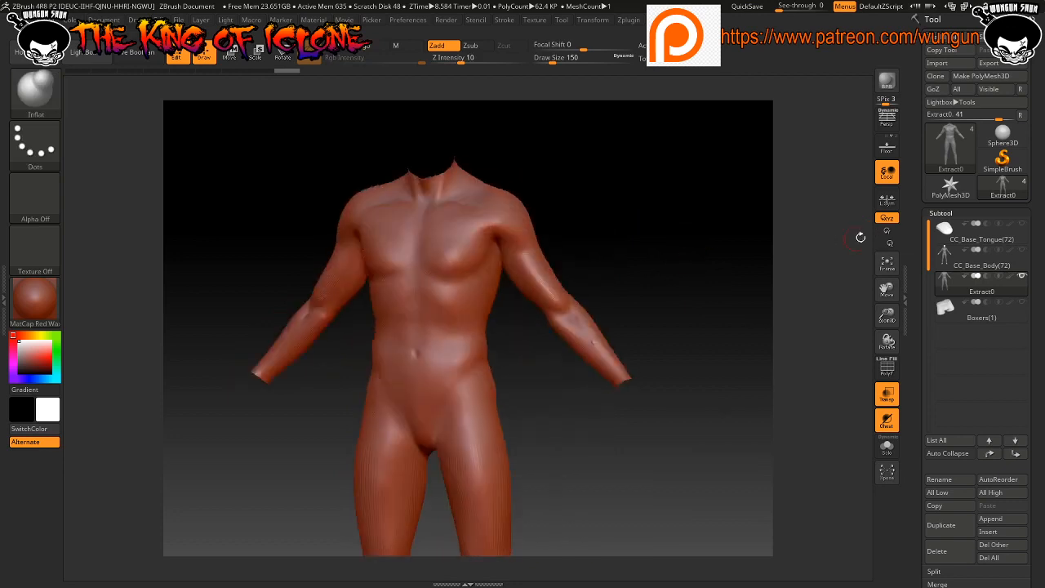
pyautogui.click(1025, 252)
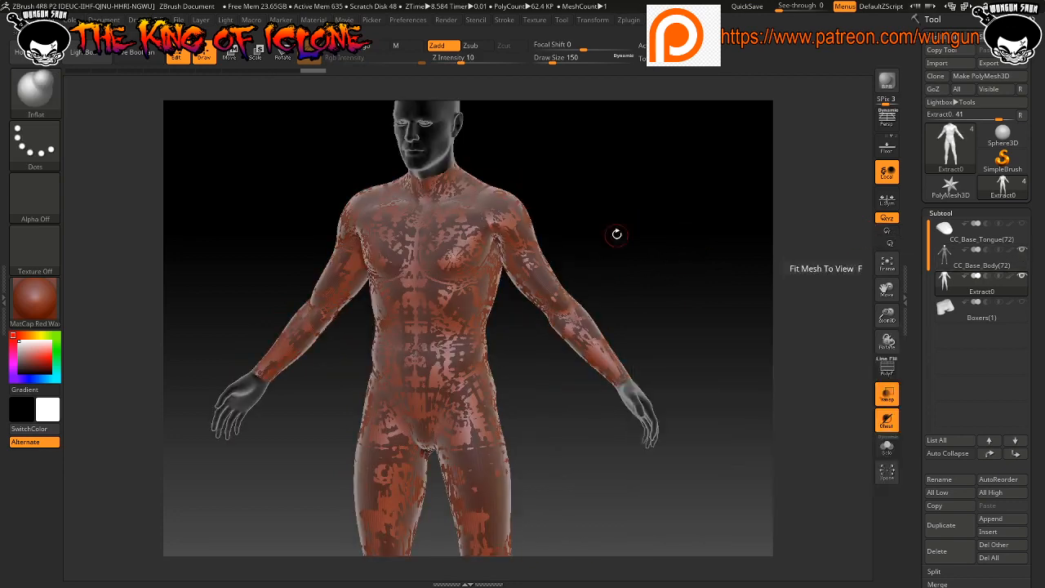
pyautogui.moveTo(615, 234); pyautogui.dragTo(553, 274)
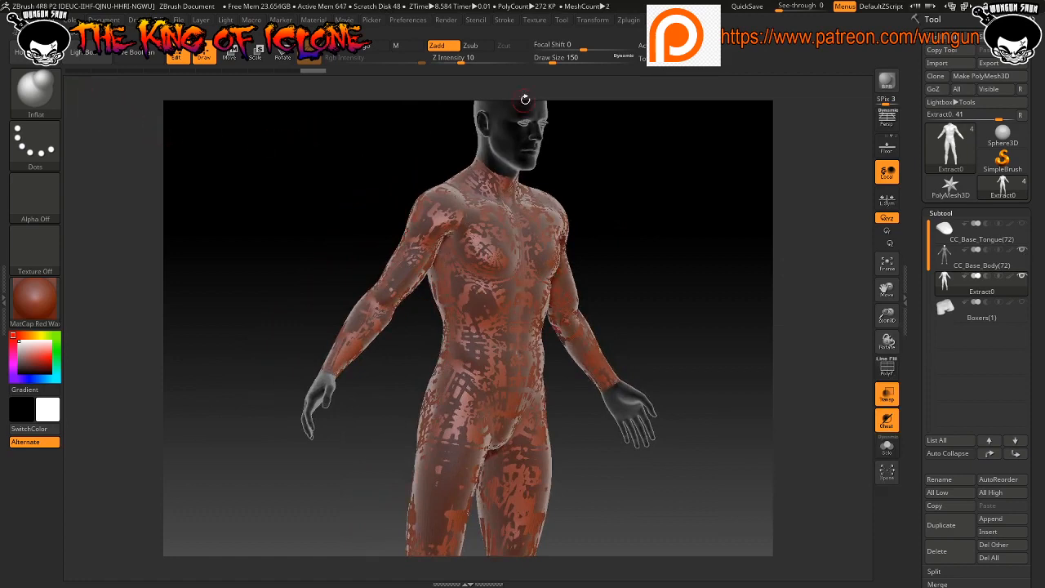
pyautogui.moveTo(552, 62); pyautogui.dragTo(562, 62)
pyautogui.moveTo(632, 266); pyautogui.dragTo(610, 274)
pyautogui.moveTo(462, 277); pyautogui.dragTo(468, 428)
pyautogui.moveTo(620, 290)
pyautogui.mouseDown()
pyautogui.moveTo(559, 288)
pyautogui.moveTo(618, 290)
pyautogui.mouseUp()
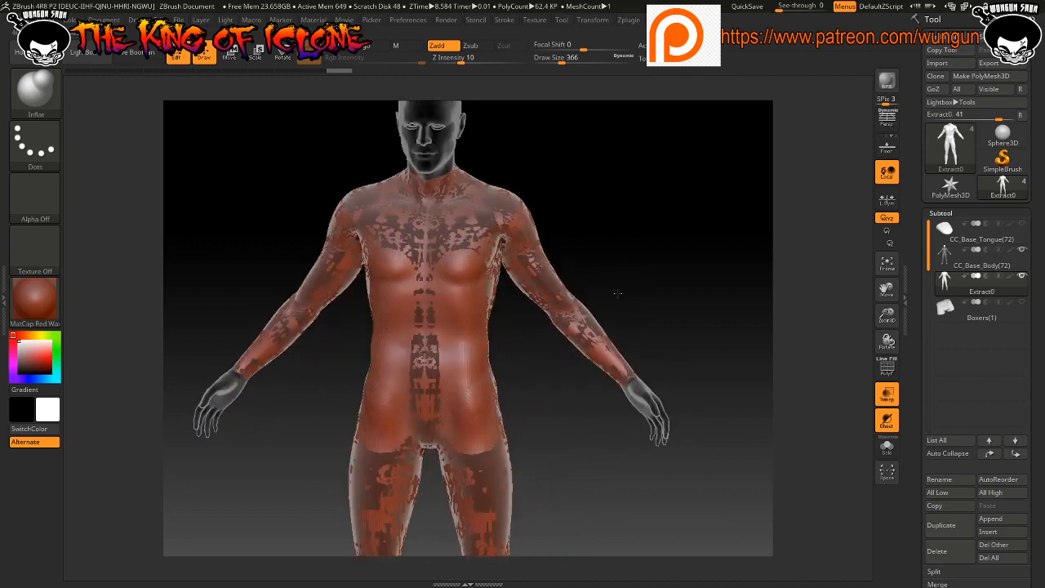
pyautogui.hotkey('ctrl', 'z')
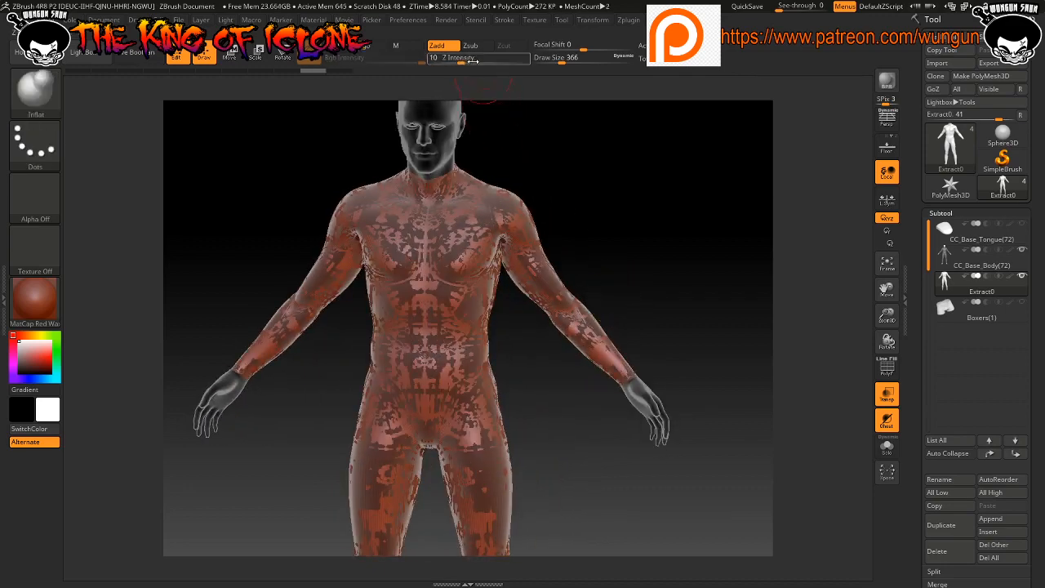
# Set the brush draw size to 576 and inflate the front of the bodysuit from the lower chest to the hips
pyautogui.moveTo(561, 62); pyautogui.dragTo(568, 62)
pyautogui.keyDown('shift'); pyautogui.moveTo(503, 298); pyautogui.dragTo(462, 317); pyautogui.keyUp('shift')
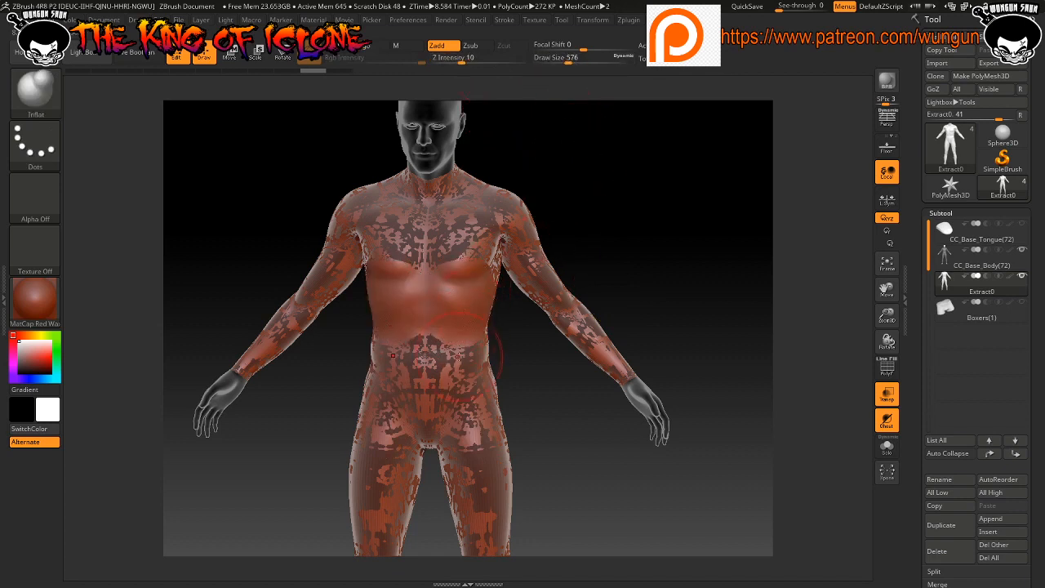
pyautogui.moveTo(457, 354)
pyautogui.keyDown('shift'); pyautogui.mouseDown()
pyautogui.moveTo(449, 402)
pyautogui.moveTo(428, 420)
pyautogui.mouseUp(); pyautogui.keyUp('shift')
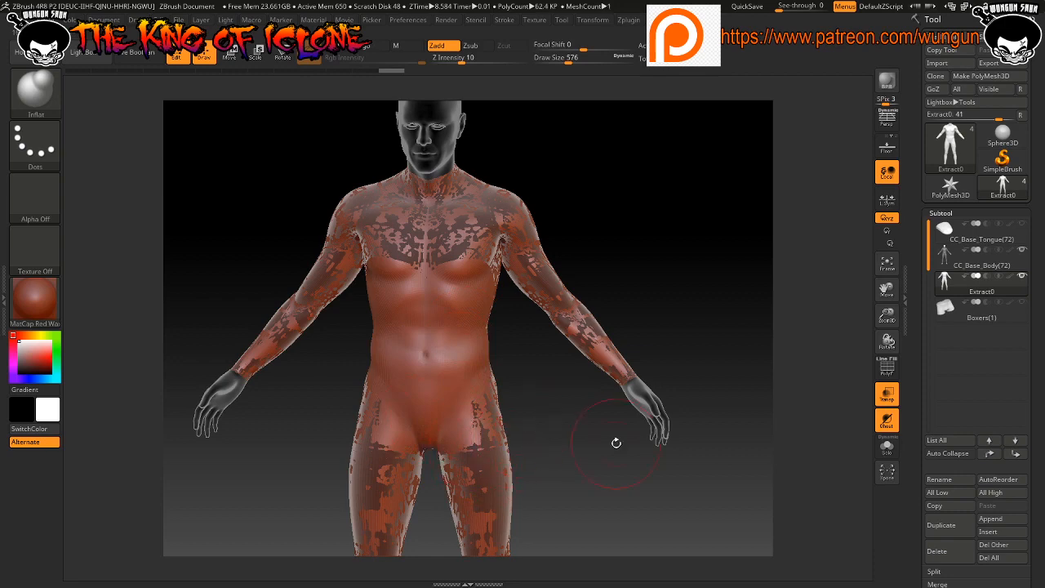
pyautogui.moveTo(573, 441); pyautogui.dragTo(523, 458)
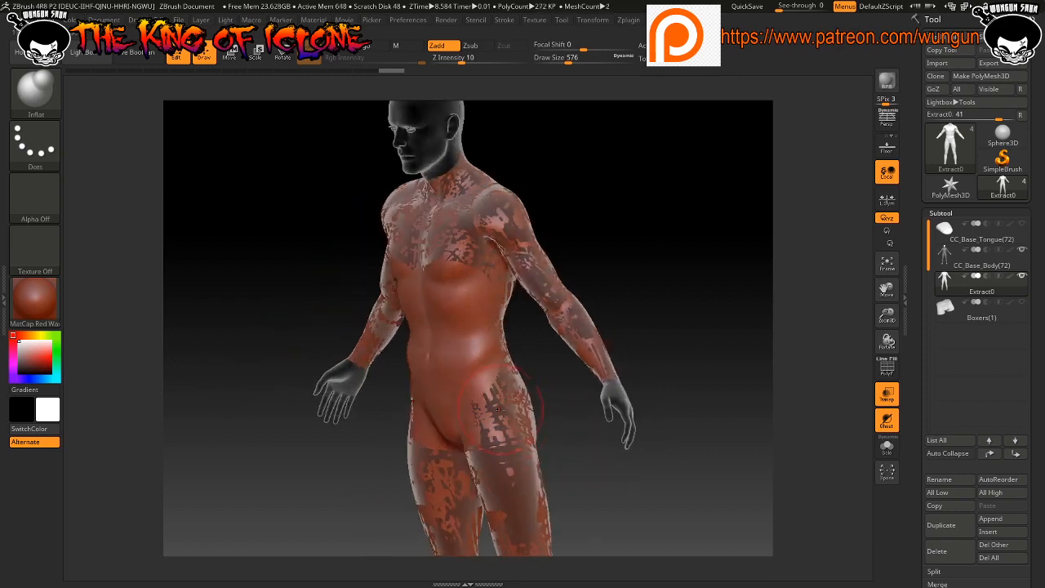
pyautogui.moveTo(568, 495); pyautogui.dragTo(681, 482)
# Inflate the front of the bodysuit's legs from the thighs to just above the ankles so it covers the body
pyautogui.moveTo(663, 441)
pyautogui.keyDown('alt'); pyautogui.mouseDown()
pyautogui.moveTo(639, 293)
pyautogui.moveTo(644, 229)
pyautogui.mouseUp(); pyautogui.keyUp('alt')
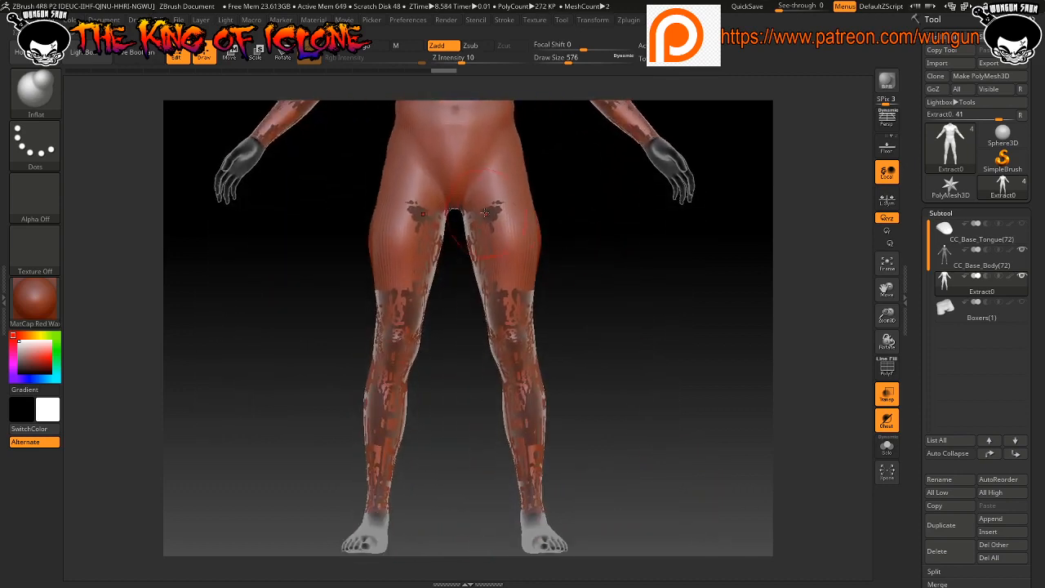
pyautogui.moveTo(483, 214)
pyautogui.mouseDown()
pyautogui.moveTo(471, 250)
pyautogui.moveTo(492, 324)
pyautogui.moveTo(531, 304)
pyautogui.mouseUp()
pyautogui.moveTo(554, 351); pyautogui.dragTo(502, 303)
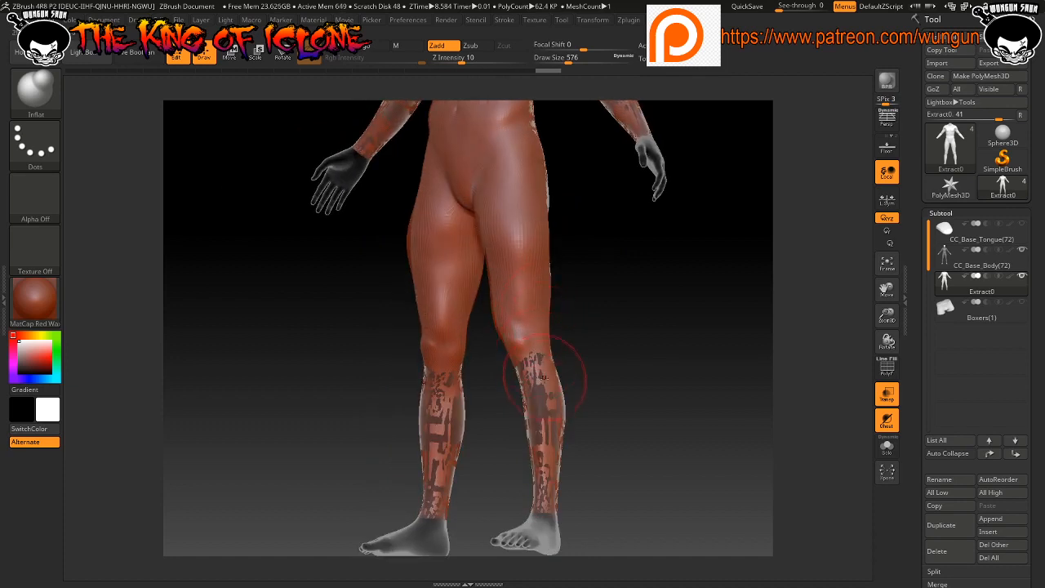
pyautogui.moveTo(535, 359)
pyautogui.mouseDown()
pyautogui.moveTo(537, 427)
pyautogui.moveTo(550, 450)
pyautogui.mouseUp()
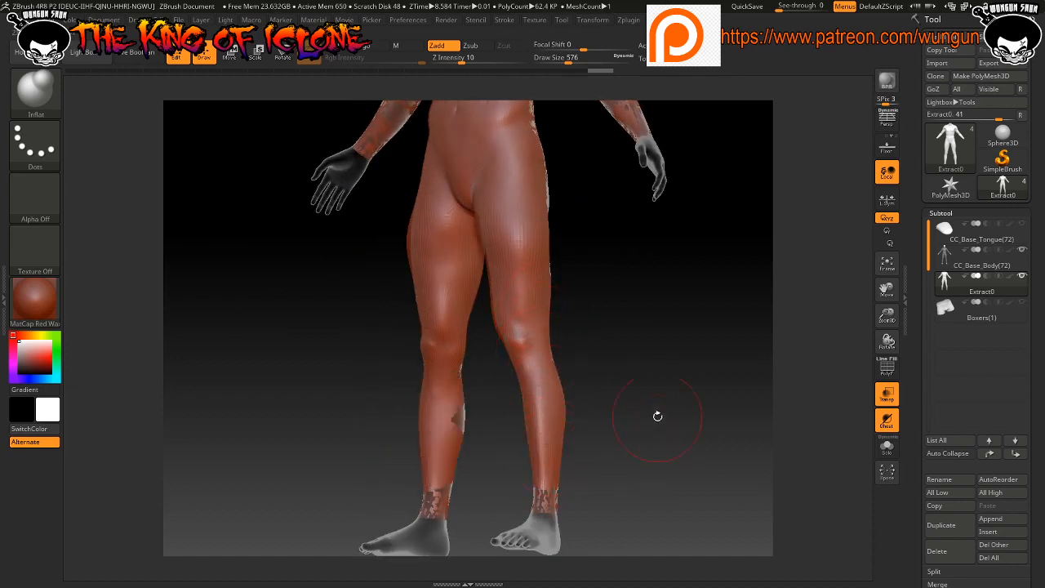
# Inflate the bodysuit over the arms, shoulders, upper chest and upper back until the body underneath is covered
pyautogui.moveTo(658, 417)
pyautogui.mouseDown()
pyautogui.moveTo(423, 374)
pyautogui.moveTo(275, 322)
pyautogui.moveTo(207, 334)
pyautogui.mouseUp()
pyautogui.moveTo(576, 303)
pyautogui.keyDown('alt'); pyautogui.mouseDown()
pyautogui.moveTo(610, 408)
pyautogui.moveTo(622, 510)
pyautogui.mouseUp(); pyautogui.keyUp('alt')
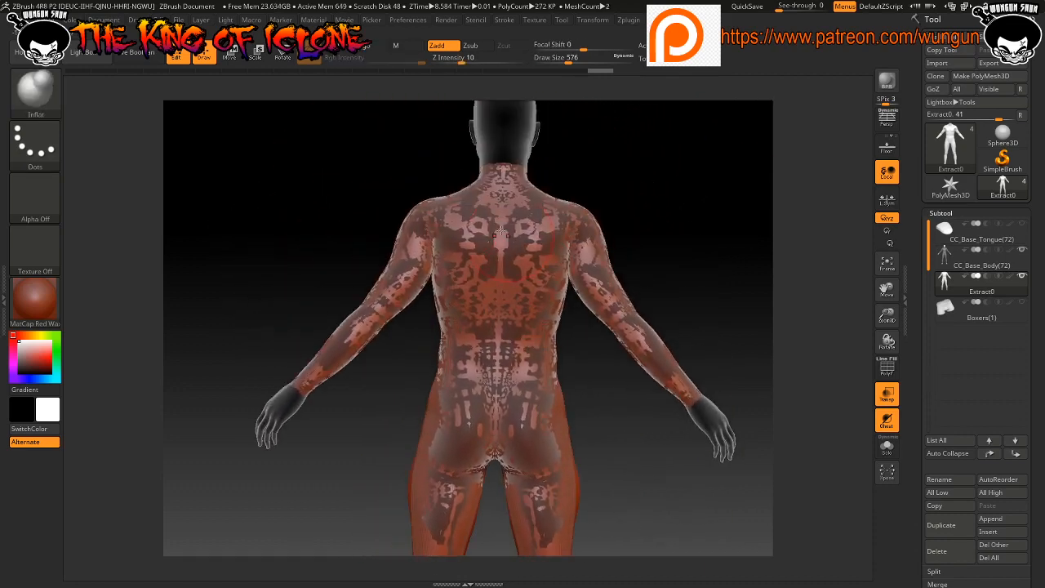
pyautogui.moveTo(418, 250); pyautogui.dragTo(330, 383)
pyautogui.moveTo(310, 175)
pyautogui.mouseDown()
pyautogui.moveTo(370, 206)
pyautogui.moveTo(466, 231)
pyautogui.moveTo(613, 248)
pyautogui.mouseUp()
pyautogui.moveTo(400, 256); pyautogui.dragTo(357, 290)
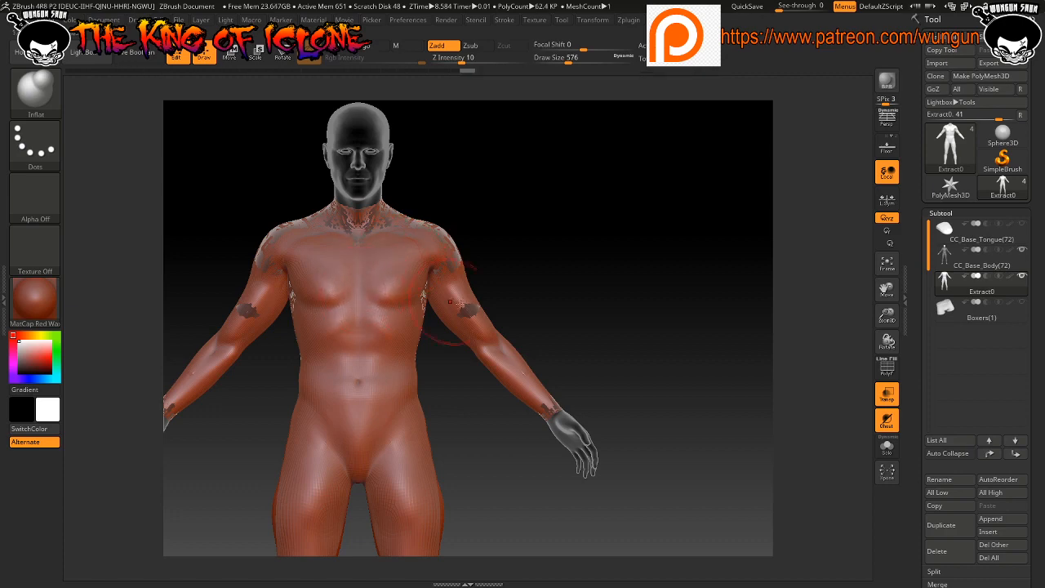
pyautogui.moveTo(497, 297)
pyautogui.mouseDown()
pyautogui.moveTo(522, 296)
pyautogui.moveTo(572, 245)
pyautogui.moveTo(588, 245)
pyautogui.moveTo(576, 286)
pyautogui.moveTo(506, 222)
pyautogui.moveTo(518, 233)
pyautogui.mouseUp()
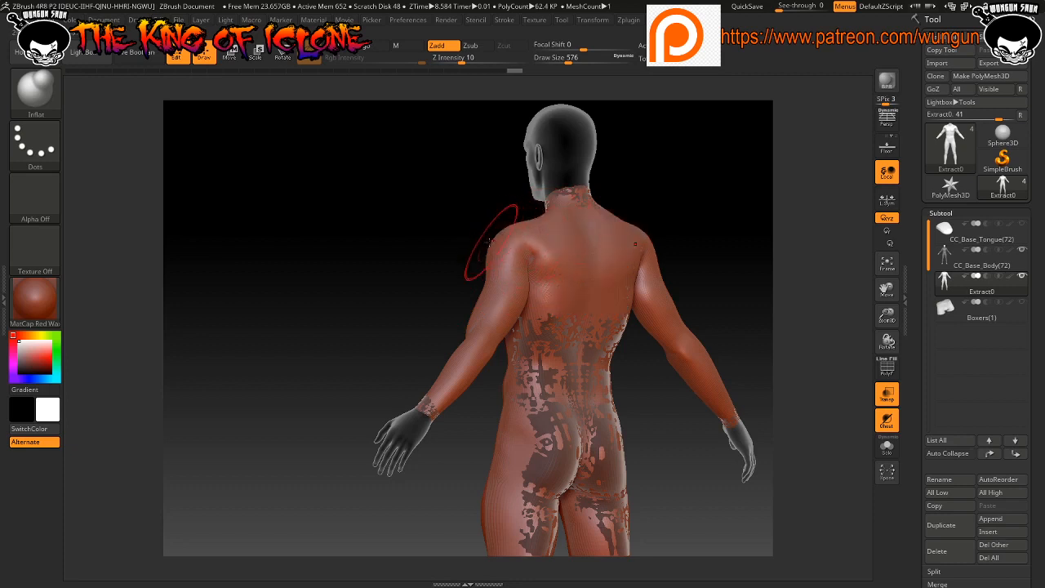
# Inflate the bodysuit around the waist, lower back and base of the neck so it covers the body
pyautogui.moveTo(429, 251)
pyautogui.mouseDown()
pyautogui.moveTo(546, 318)
pyautogui.moveTo(551, 361)
pyautogui.moveTo(590, 402)
pyautogui.mouseUp()
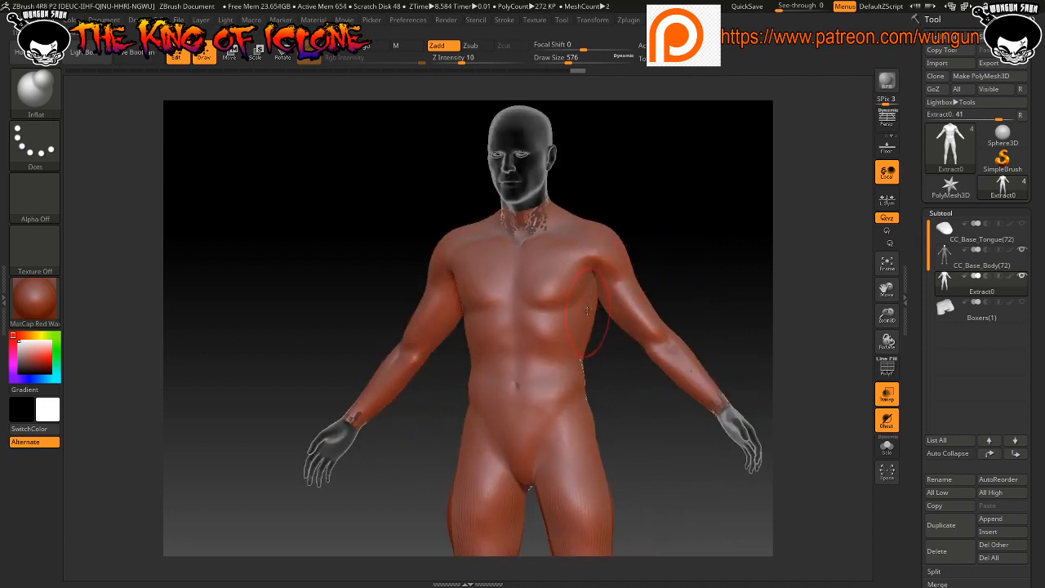
pyautogui.moveTo(594, 360)
pyautogui.mouseDown()
pyautogui.moveTo(644, 349)
pyautogui.moveTo(590, 357)
pyautogui.mouseUp()
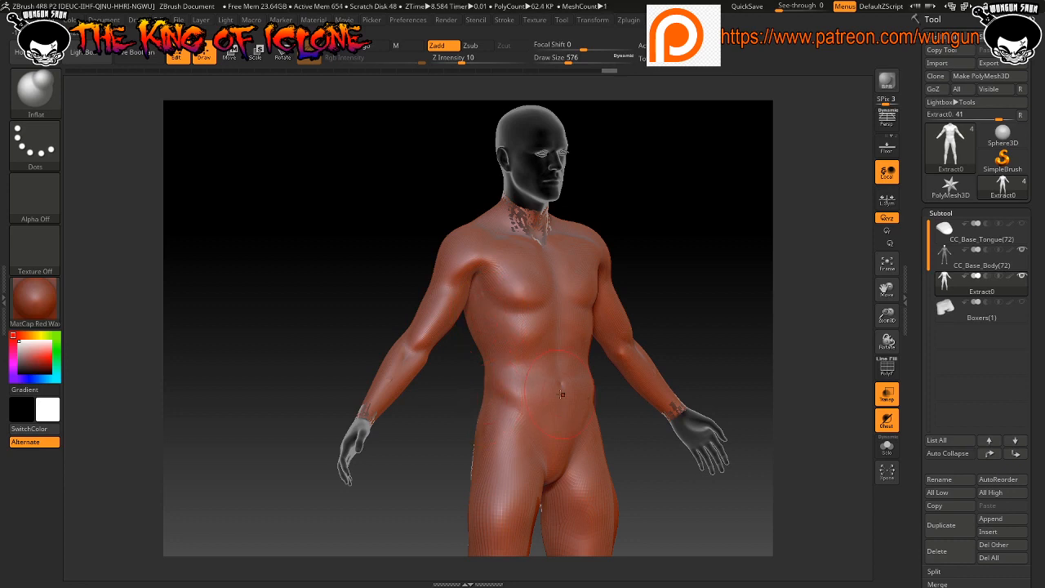
pyautogui.moveTo(494, 417); pyautogui.dragTo(477, 367)
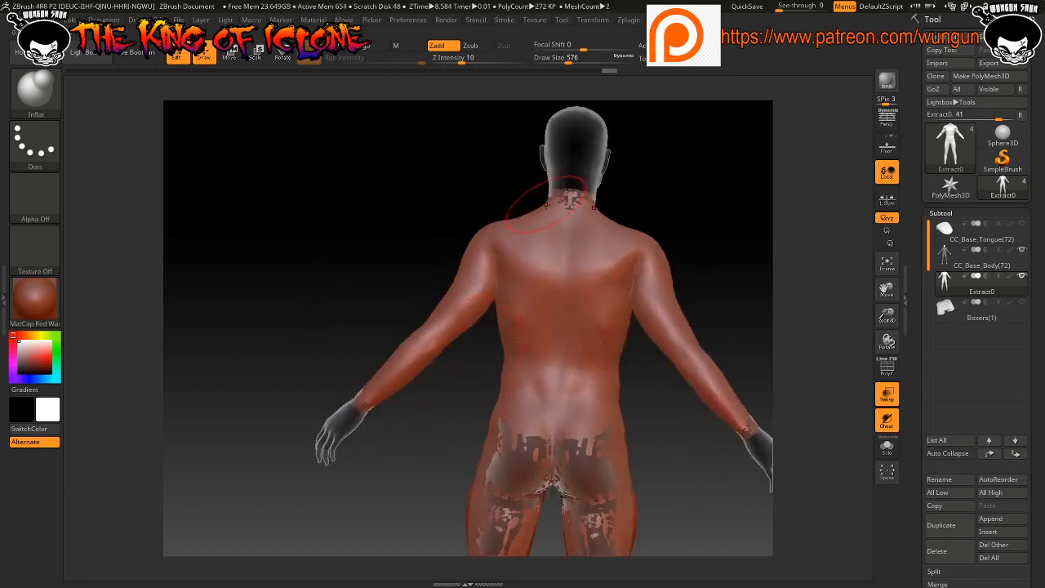
pyautogui.moveTo(665, 194)
pyautogui.mouseDown()
pyautogui.moveTo(567, 194)
pyautogui.moveTo(551, 214)
pyautogui.mouseUp()
pyautogui.moveTo(387, 205); pyautogui.dragTo(613, 289)
pyautogui.press('shift')
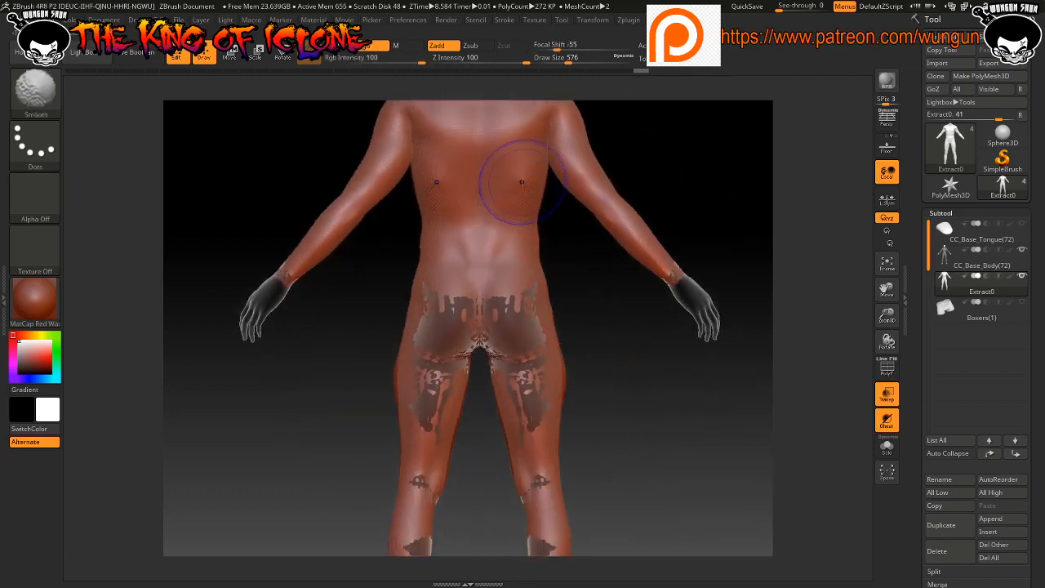
pyautogui.press('ctrl')
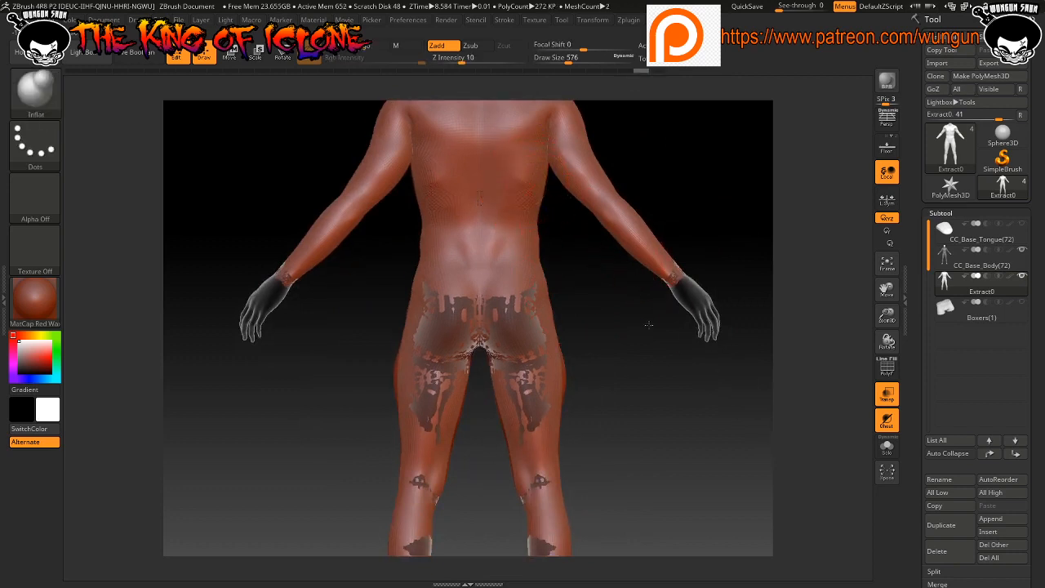
# Inflate the back of the bodysuit over the buttocks, the backs of the thighs and the backs of the knees
pyautogui.moveTo(612, 306)
pyautogui.mouseDown()
pyautogui.moveTo(544, 309)
pyautogui.moveTo(518, 341)
pyautogui.mouseUp()
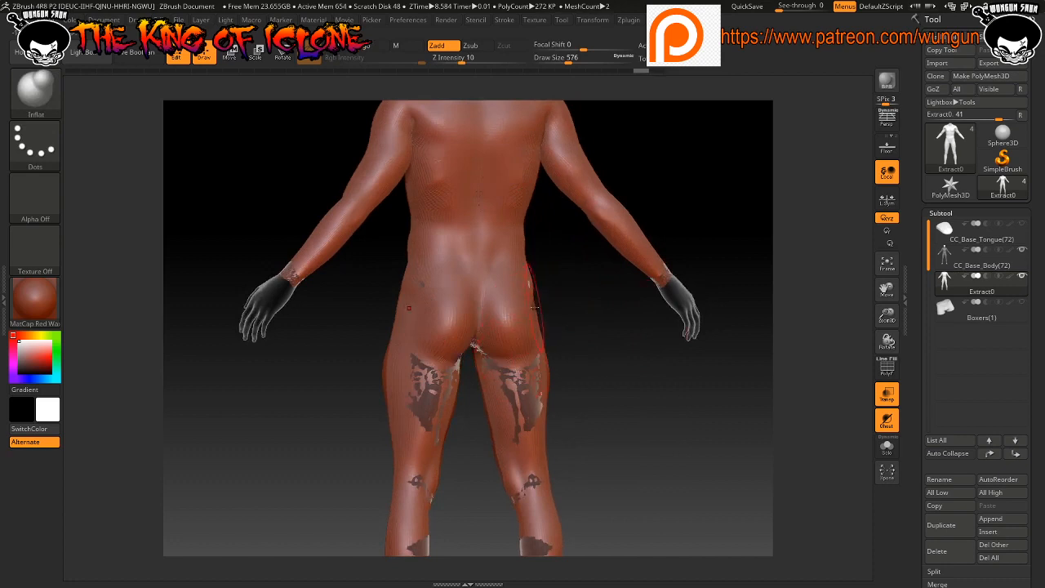
pyautogui.press('ctrl')
pyautogui.moveTo(530, 285); pyautogui.dragTo(540, 301)
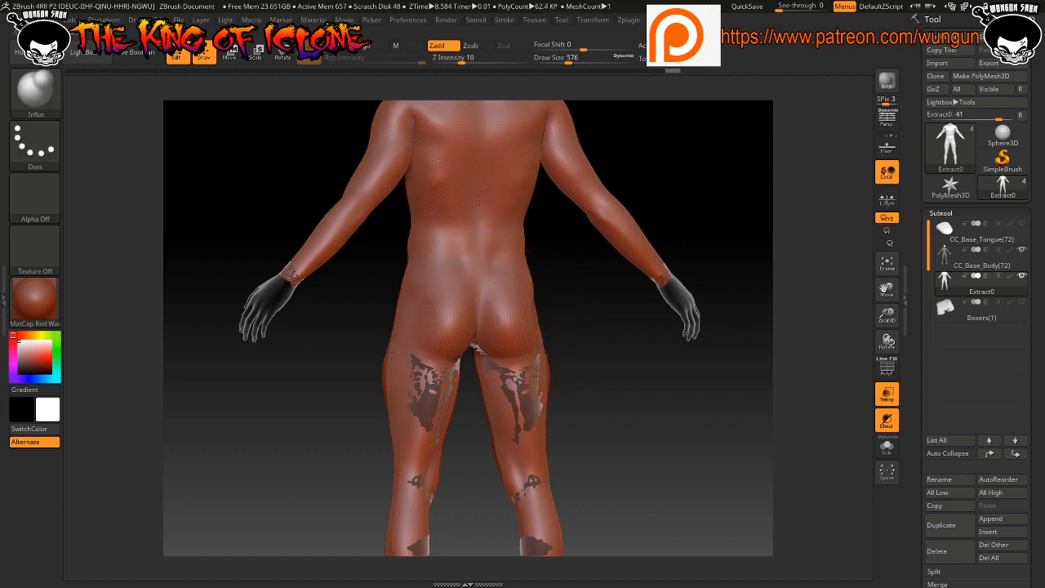
pyautogui.moveTo(477, 349)
pyautogui.mouseDown()
pyautogui.moveTo(490, 402)
pyautogui.moveTo(529, 405)
pyautogui.mouseUp()
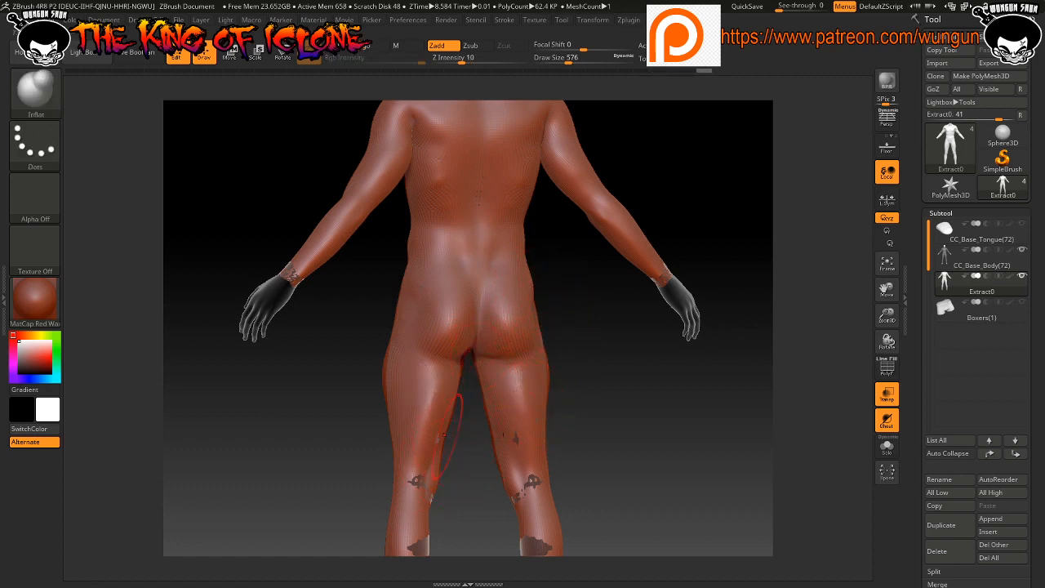
pyautogui.moveTo(520, 501); pyautogui.dragTo(527, 501)
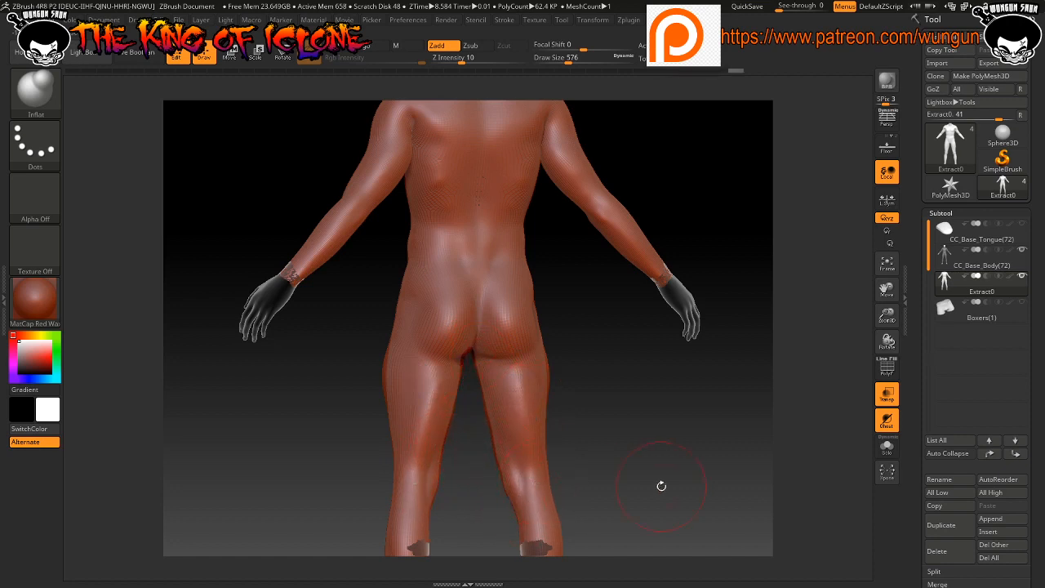
# Inflate the lower legs of the bodysuit over the calves and around the ankles until the body is covered
pyautogui.keyDown('alt'); pyautogui.moveTo(662, 485); pyautogui.dragTo(654, 190); pyautogui.keyUp('alt')
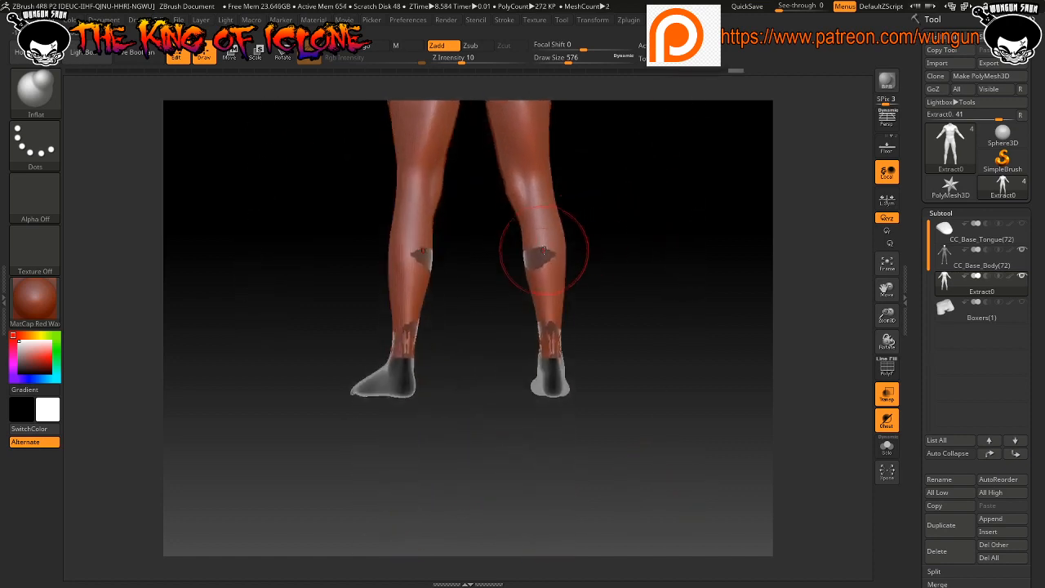
pyautogui.moveTo(545, 250); pyautogui.dragTo(547, 286)
pyautogui.moveTo(698, 279); pyautogui.dragTo(519, 291)
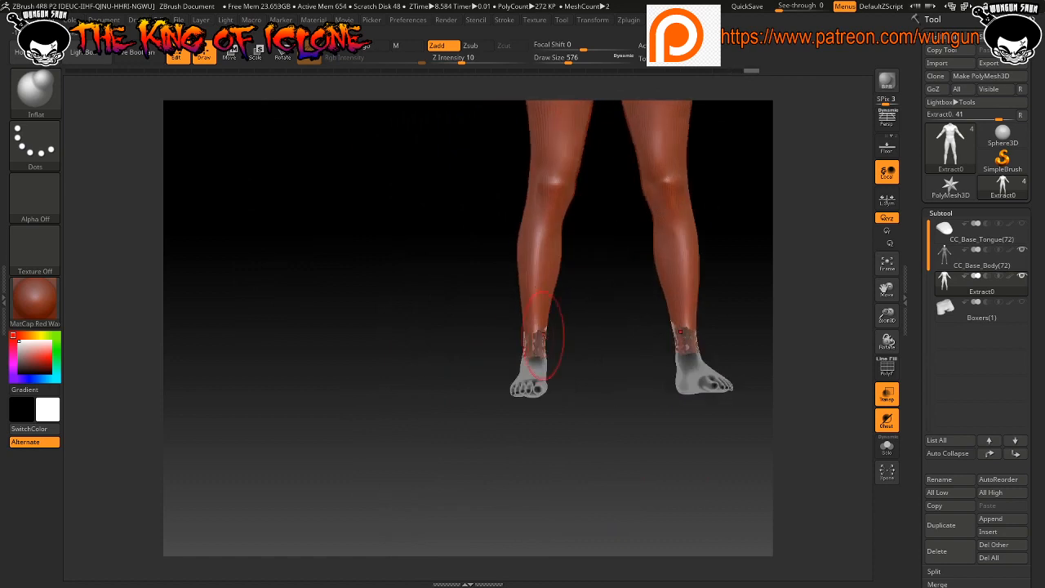
pyautogui.moveTo(539, 336)
pyautogui.mouseDown()
pyautogui.moveTo(541, 356)
pyautogui.moveTo(522, 351)
pyautogui.moveTo(663, 347)
pyautogui.mouseUp()
pyautogui.moveTo(458, 299); pyautogui.dragTo(474, 299)
pyautogui.keyDown('alt'); pyautogui.moveTo(412, 245); pyautogui.dragTo(270, 561); pyautogui.keyUp('alt')
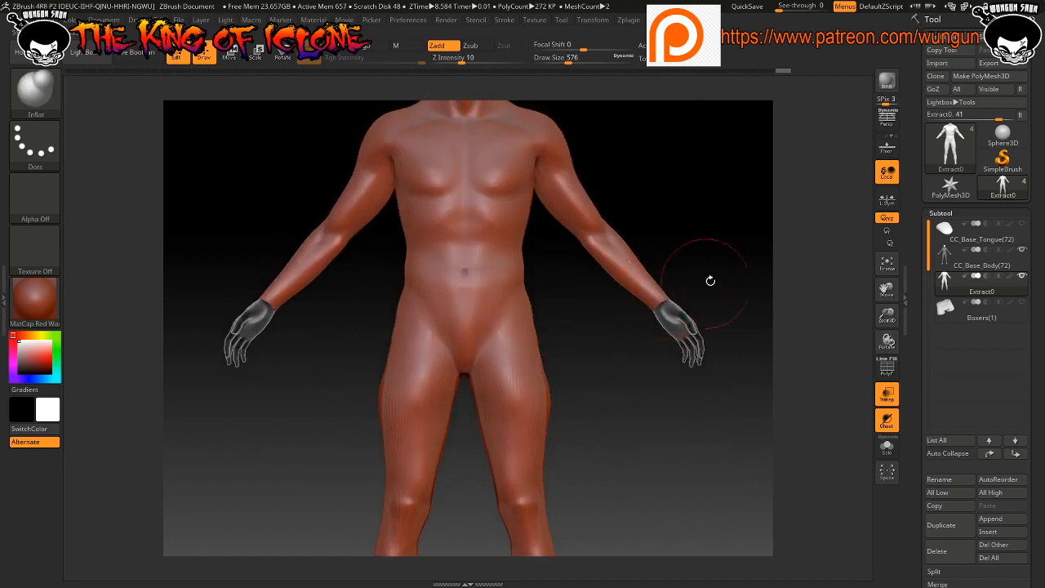
# Check the bodysuit's coverage from the front and back, and hide the CC_Base_Body subtool
pyautogui.moveTo(710, 280); pyautogui.dragTo(611, 273)
pyautogui.moveTo(608, 370); pyautogui.dragTo(577, 371)
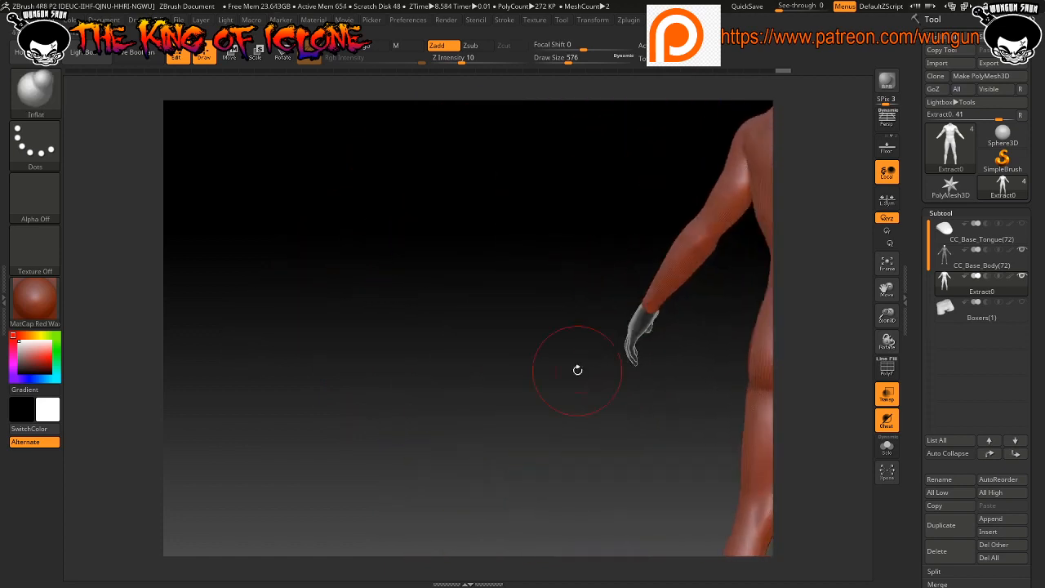
pyautogui.keyDown('shift'); pyautogui.moveTo(652, 382); pyautogui.dragTo(516, 378); pyautogui.keyUp('shift')
pyautogui.moveTo(630, 392); pyautogui.dragTo(142, 373)
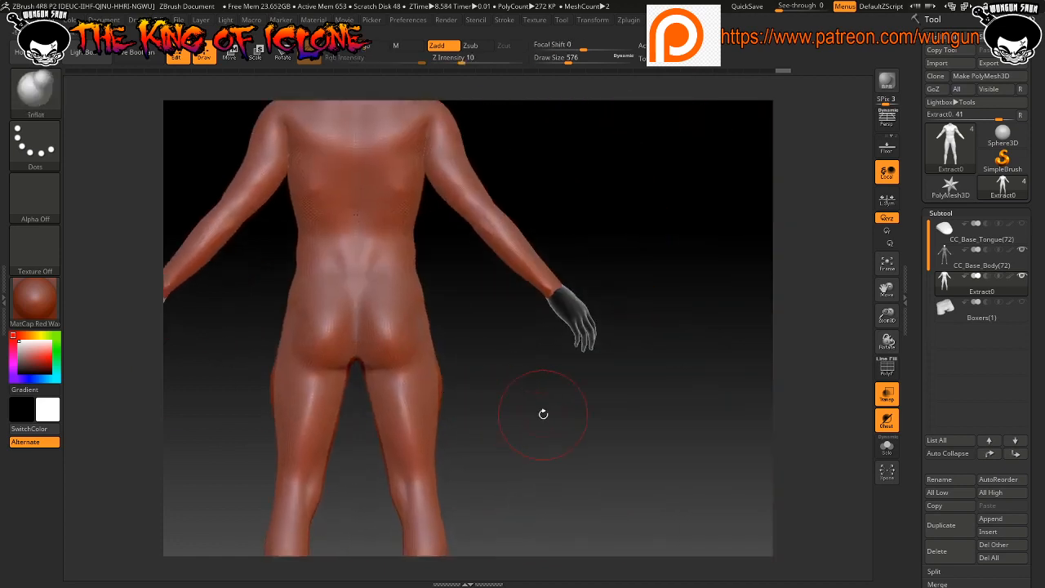
pyautogui.moveTo(541, 416)
pyautogui.mouseDown()
pyautogui.moveTo(495, 396)
pyautogui.moveTo(354, 378)
pyautogui.moveTo(608, 401)
pyautogui.moveTo(626, 422)
pyautogui.moveTo(618, 371)
pyautogui.moveTo(621, 389)
pyautogui.moveTo(536, 373)
pyautogui.moveTo(490, 383)
pyautogui.moveTo(459, 365)
pyautogui.moveTo(558, 330)
pyautogui.moveTo(416, 359)
pyautogui.moveTo(394, 380)
pyautogui.moveTo(451, 351)
pyautogui.moveTo(703, 296)
pyautogui.mouseUp()
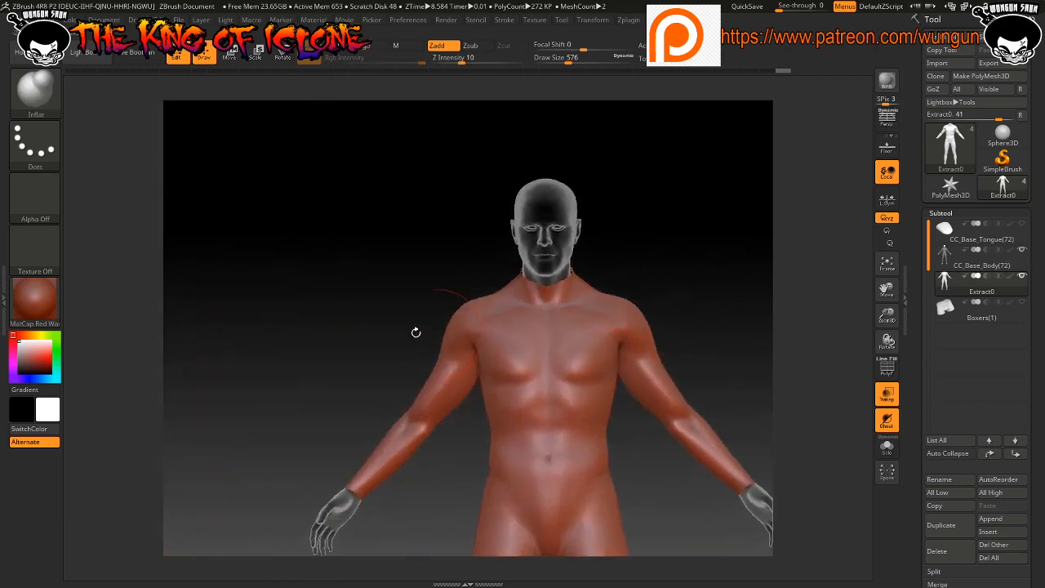
pyautogui.keyDown('alt'); pyautogui.moveTo(293, 287); pyautogui.dragTo(266, 107); pyautogui.keyUp('alt')
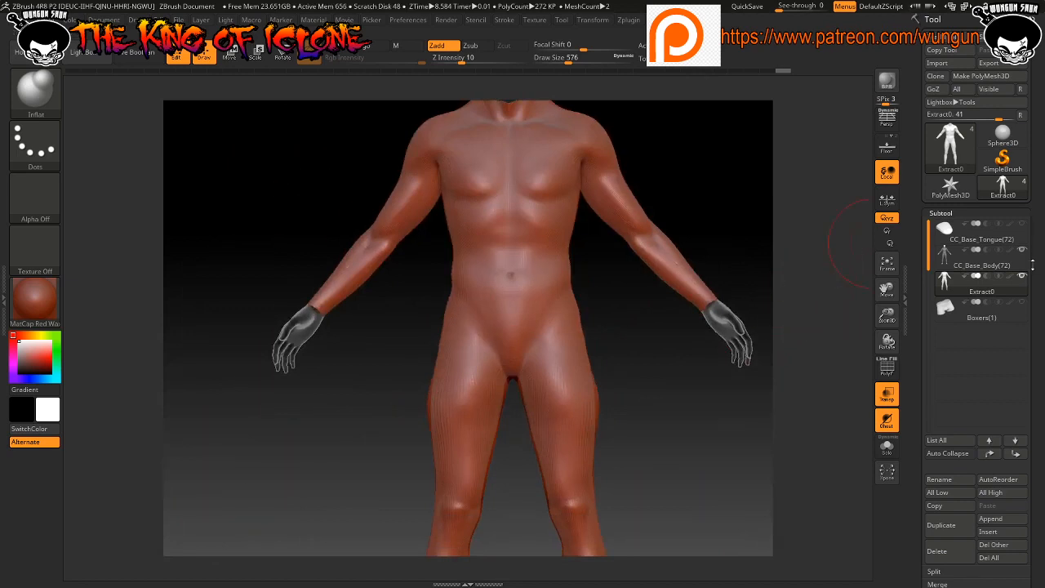
pyautogui.click(1022, 276)
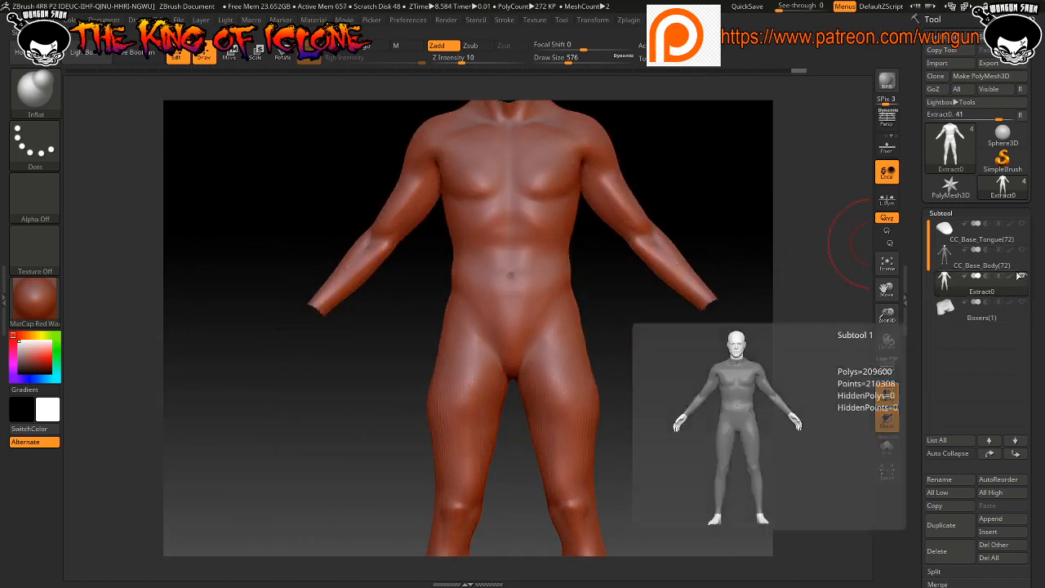
pyautogui.press('f')
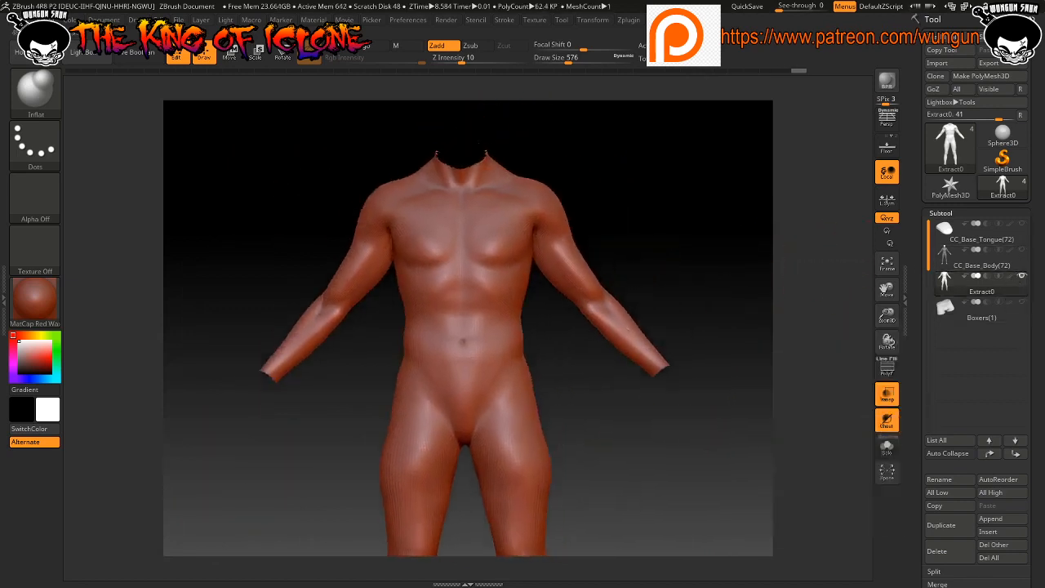
pyautogui.moveTo(635, 513)
pyautogui.mouseDown()
pyautogui.moveTo(613, 512)
pyautogui.moveTo(627, 503)
pyautogui.moveTo(563, 516)
pyautogui.moveTo(634, 521)
pyautogui.mouseUp()
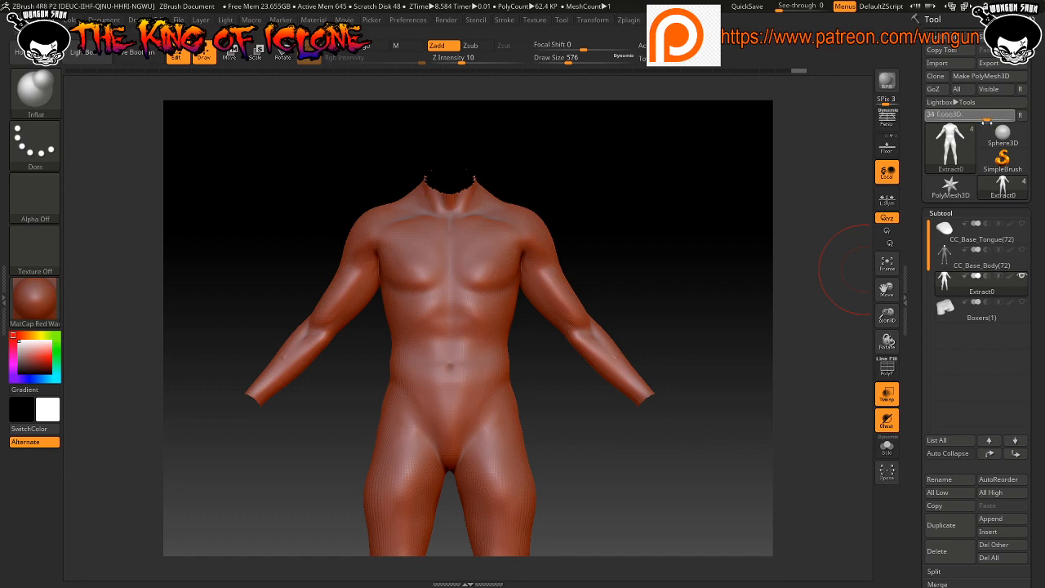
# Make a ZSphere the active tool and frame it in the canvas
pyautogui.click(987, 121)
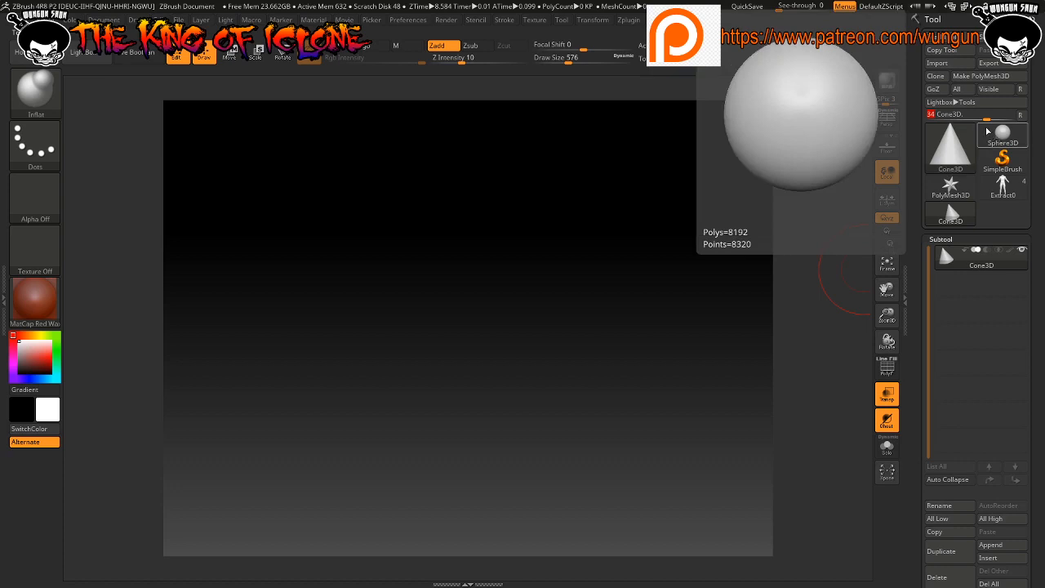
pyautogui.moveTo(986, 121); pyautogui.dragTo(985, 121)
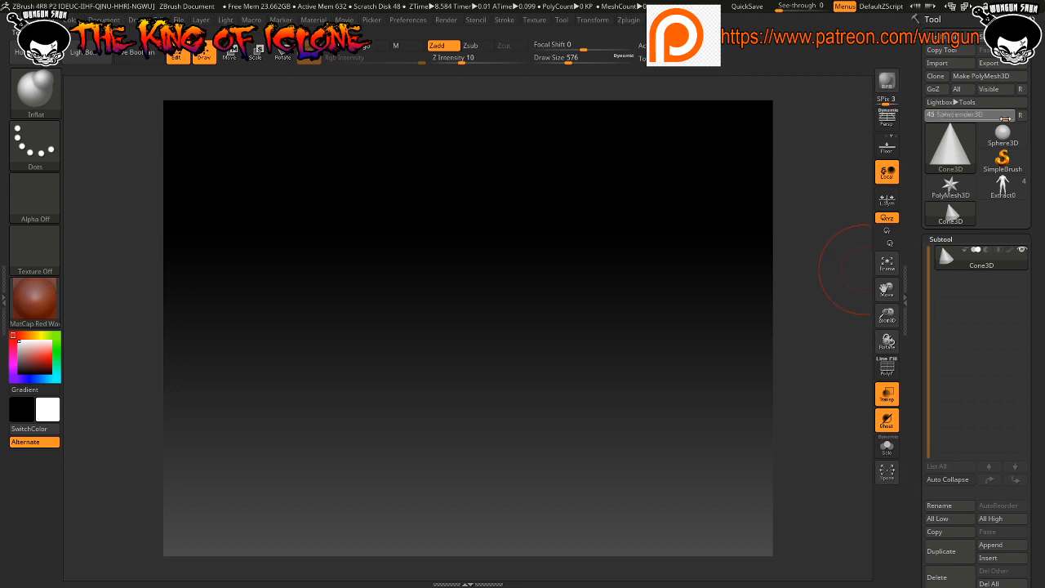
pyautogui.moveTo(1008, 117); pyautogui.dragTo(1009, 117)
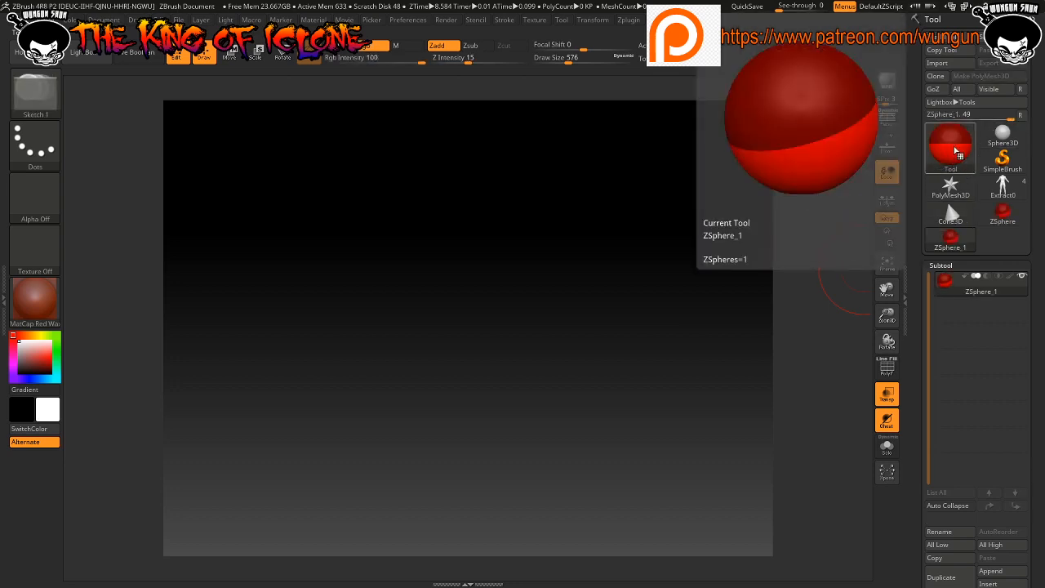
pyautogui.click(954, 149)
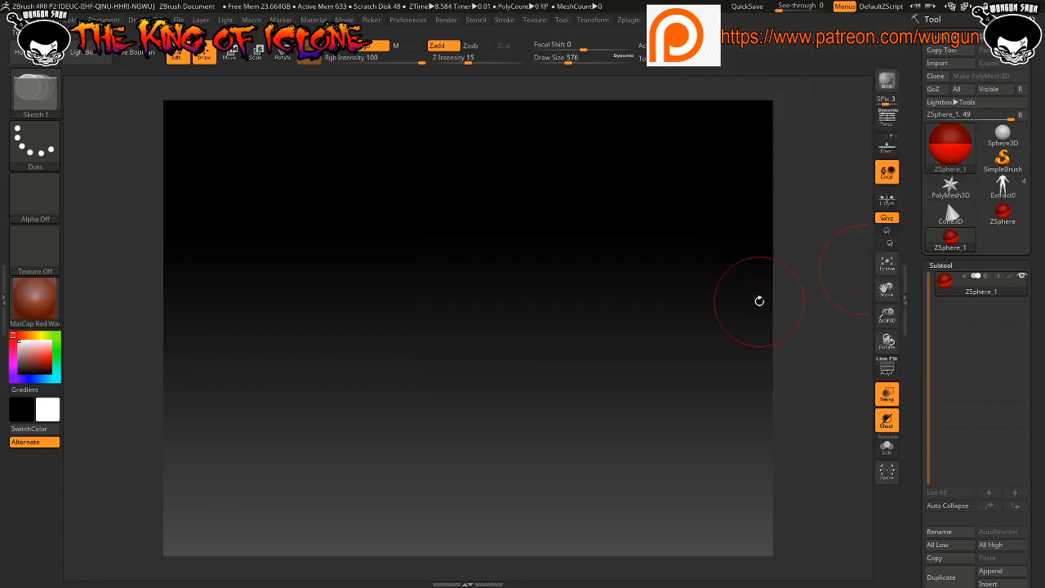
pyautogui.click(889, 266)
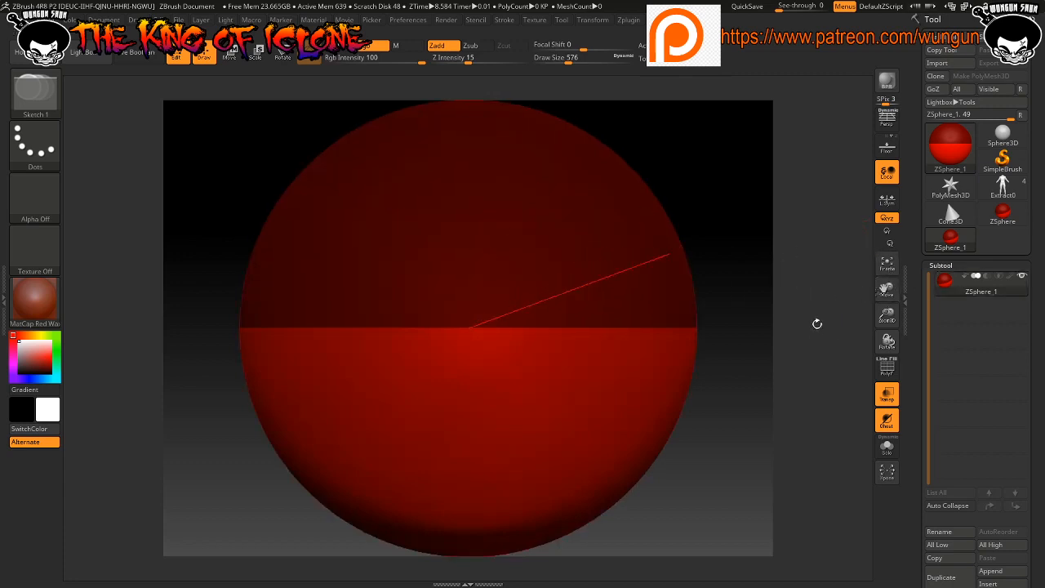
pyautogui.keyDown('alt'); pyautogui.moveTo(747, 361); pyautogui.dragTo(596, 102); pyautogui.keyUp('alt')
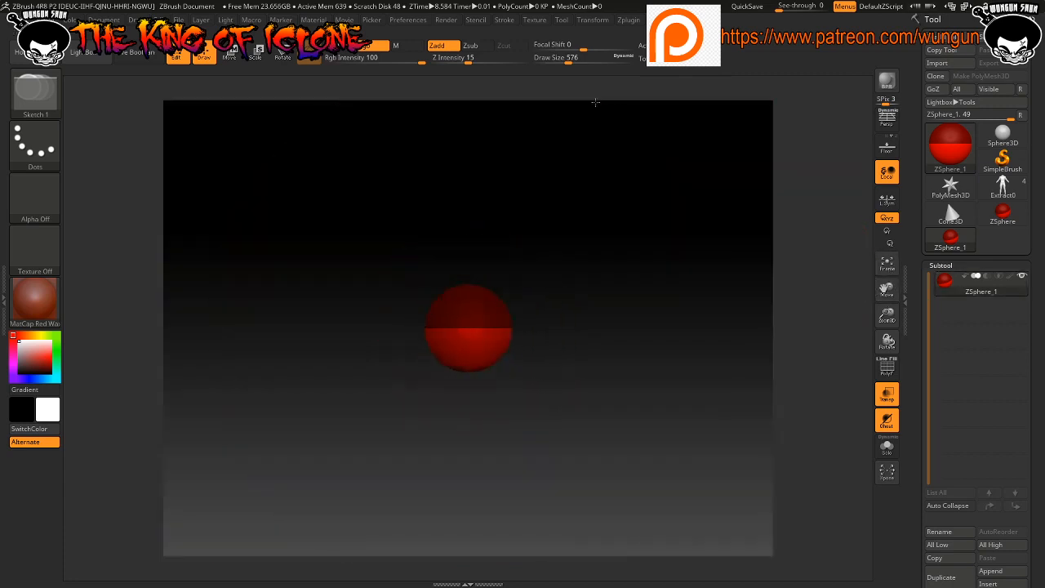
pyautogui.keyDown('alt'); pyautogui.moveTo(658, 269); pyautogui.dragTo(632, 334); pyautogui.keyUp('alt')
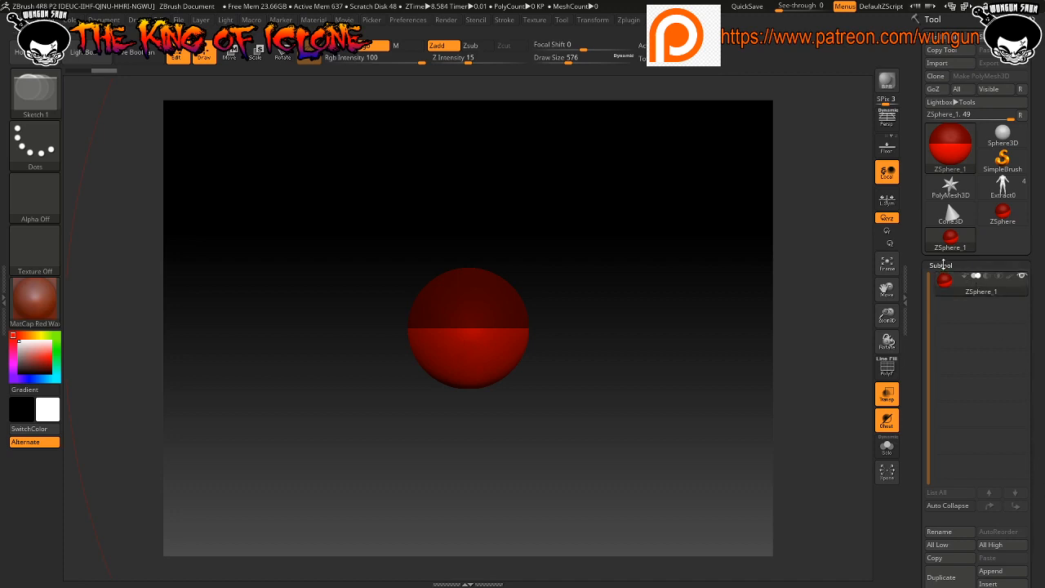
# Select Extract0 as the rigging mesh for the ZSphere and bring its legs into view
pyautogui.click(941, 266)
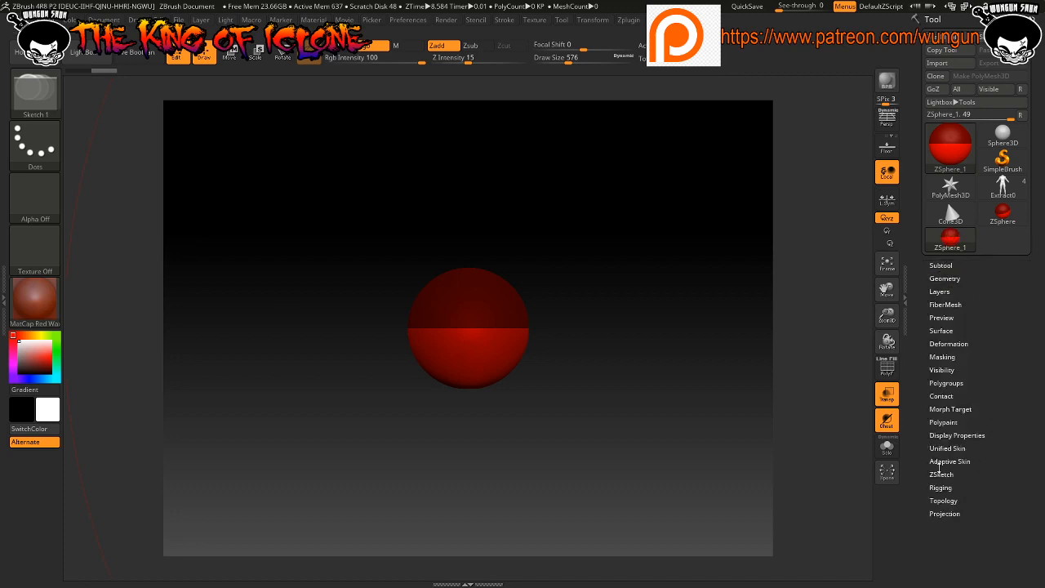
pyautogui.click(940, 487)
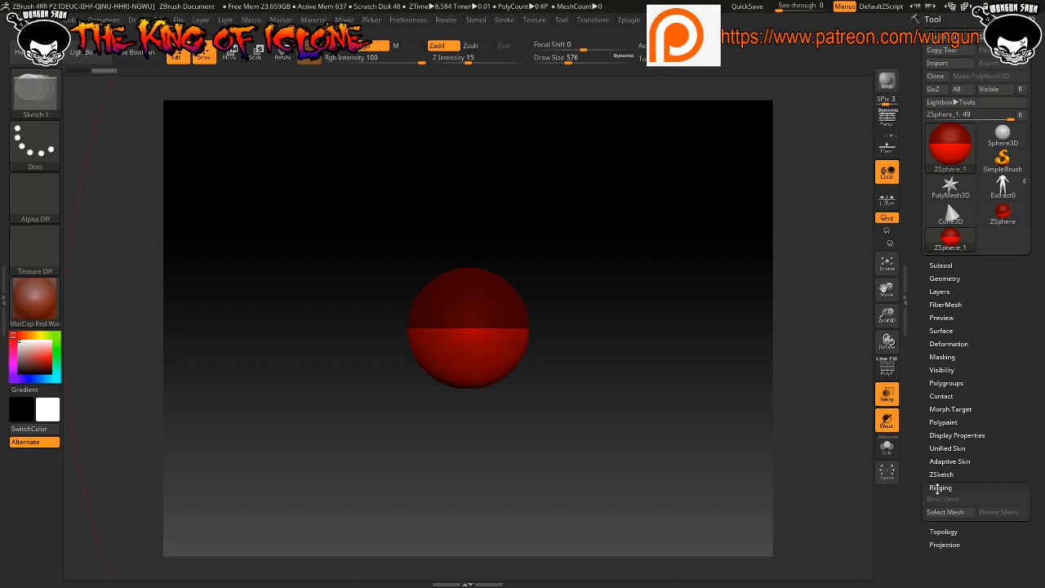
pyautogui.click(949, 512)
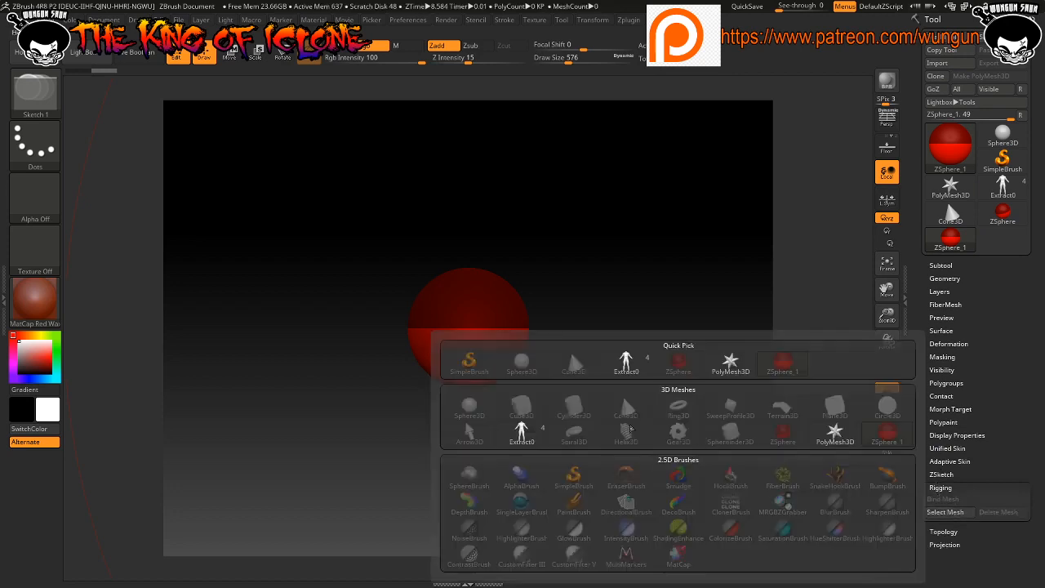
pyautogui.click(640, 370)
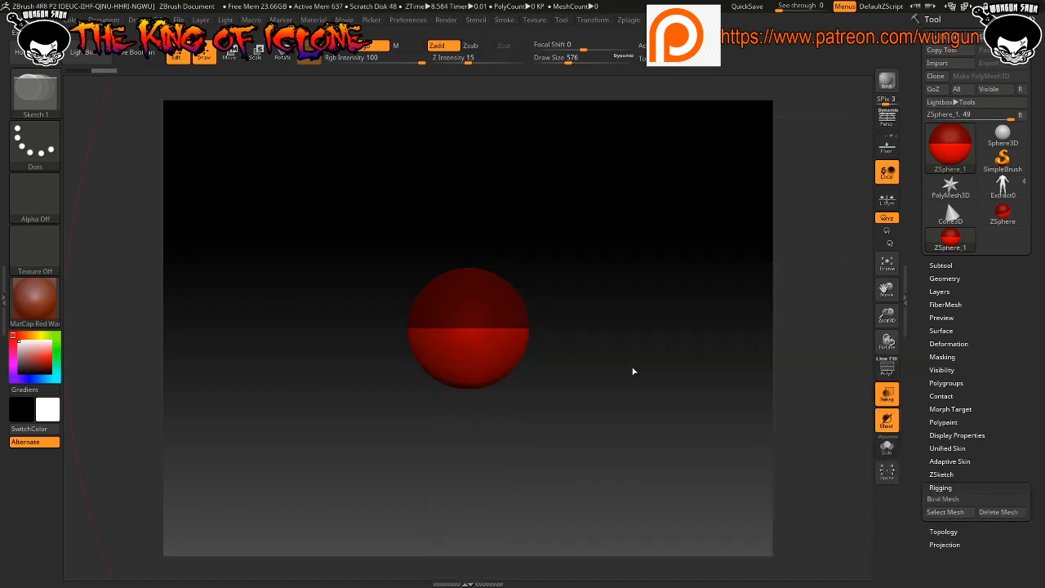
pyautogui.moveTo(617, 357)
pyautogui.keyDown('alt'); pyautogui.mouseDown()
pyautogui.moveTo(620, 397)
pyautogui.moveTo(487, 95)
pyautogui.mouseUp(); pyautogui.keyUp('alt')
pyautogui.keyDown('alt'); pyautogui.moveTo(539, 353); pyautogui.dragTo(602, 328); pyautogui.keyUp('alt')
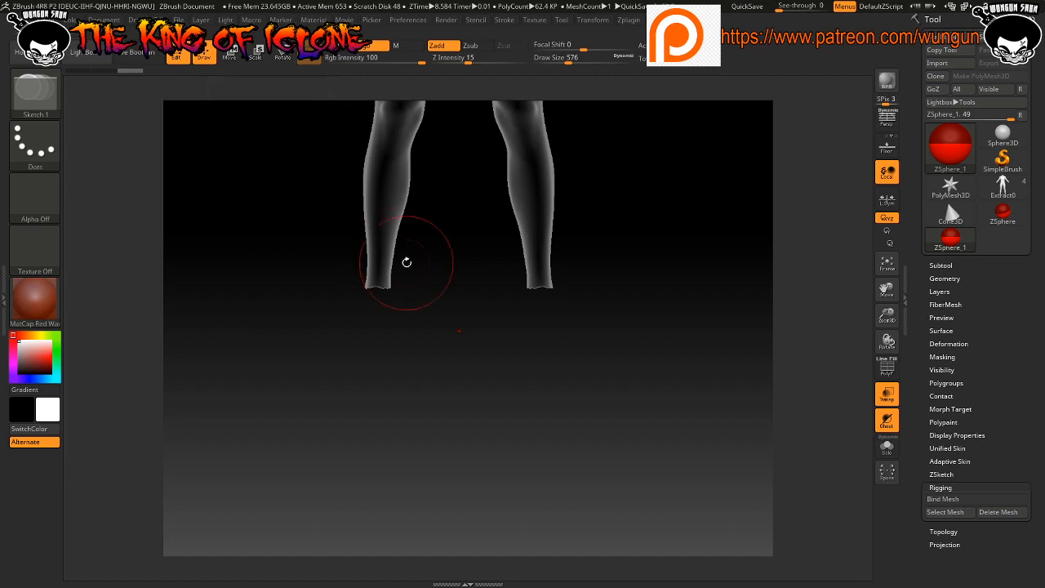
# Enlarge the ZSphere and move it up between the legs to the crotch of the Extract0 mesh
pyautogui.press('e')
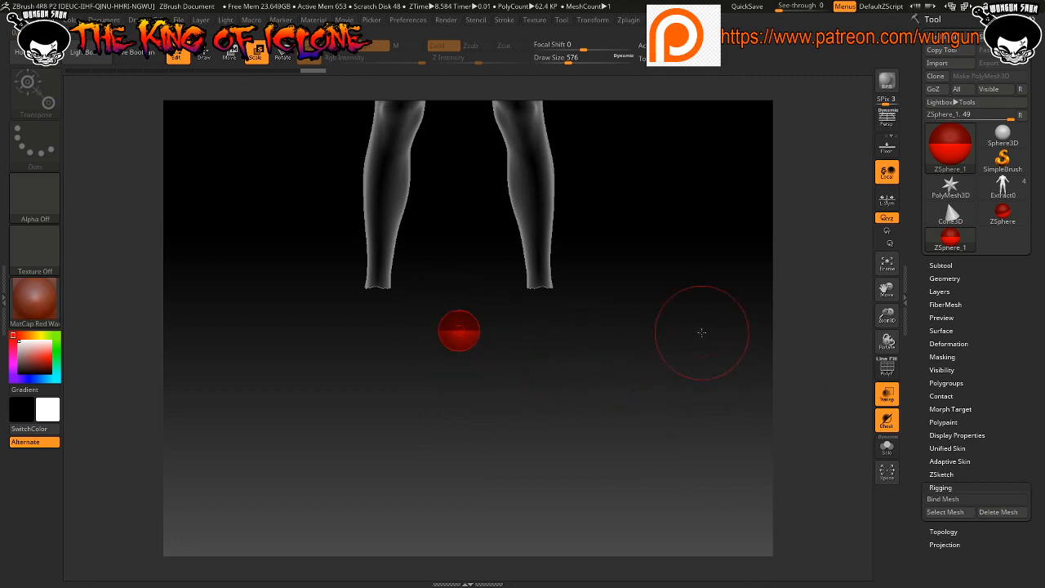
pyautogui.keyDown('alt'); pyautogui.moveTo(686, 308); pyautogui.dragTo(676, 452); pyautogui.keyUp('alt')
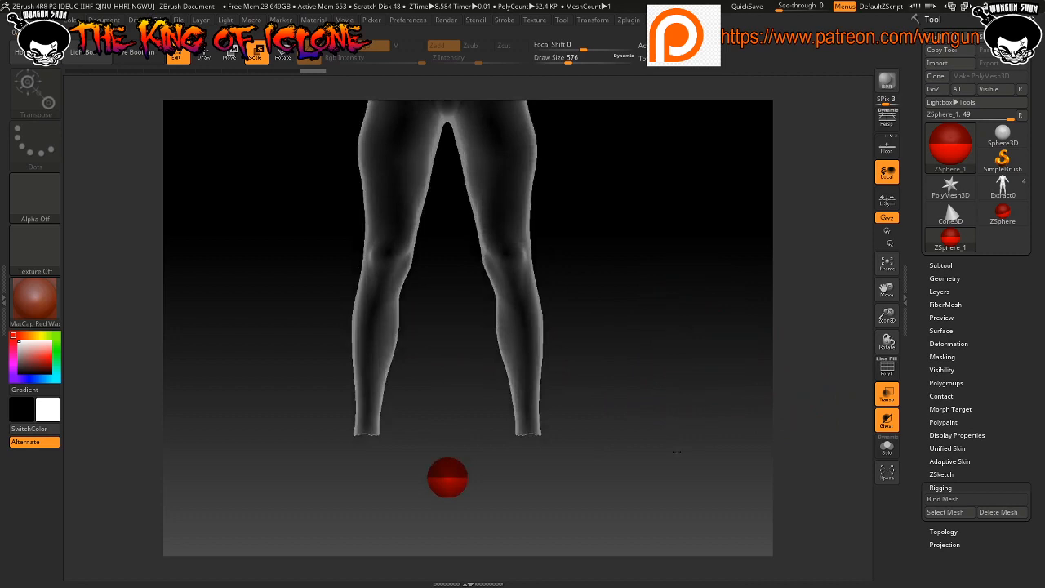
pyautogui.click(228, 56)
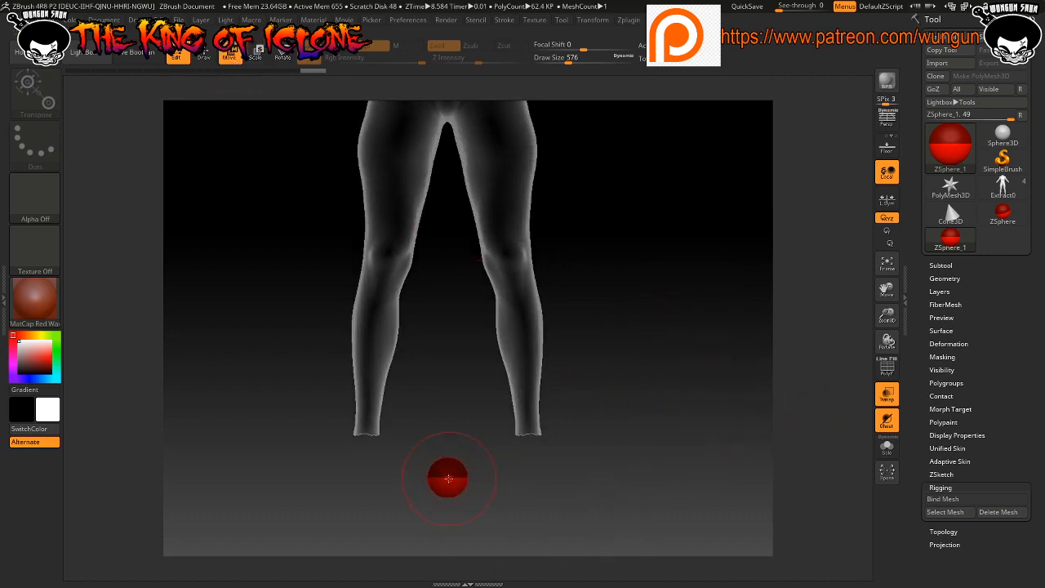
pyautogui.moveTo(451, 487); pyautogui.dragTo(444, 141)
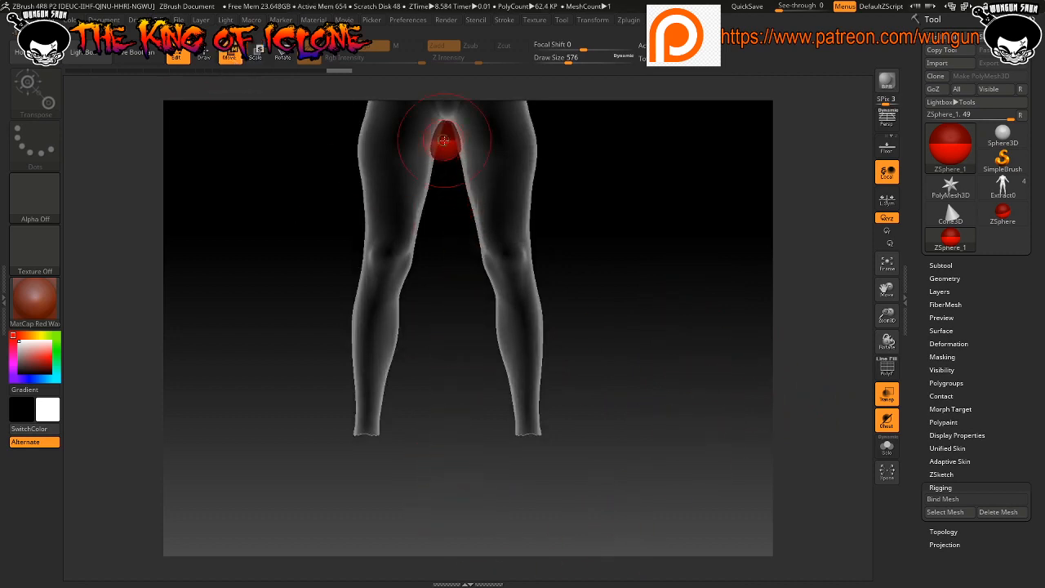
# Move the ZSphere up from the crotch to the centre of the abdomen of the Extract0 mesh, around navel height
pyautogui.rightClick(677, 268)
pyautogui.keyDown('alt'); pyautogui.moveTo(626, 219); pyautogui.dragTo(655, 540); pyautogui.keyUp('alt')
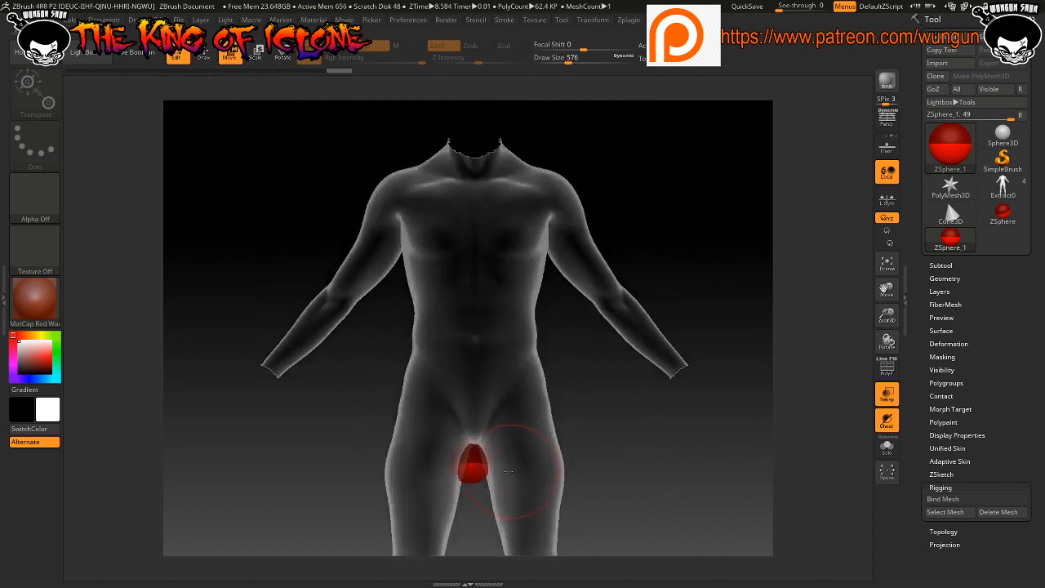
pyautogui.moveTo(472, 463); pyautogui.dragTo(478, 379)
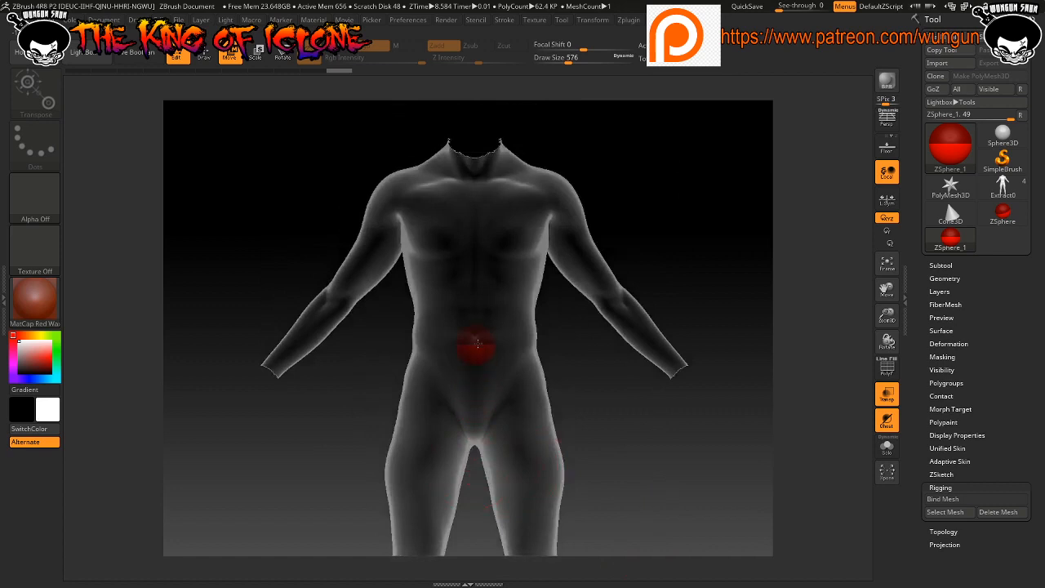
pyautogui.keyDown('alt'); pyautogui.moveTo(644, 415); pyautogui.dragTo(633, 196); pyautogui.keyUp('alt')
pyautogui.keyDown('alt'); pyautogui.moveTo(474, 258); pyautogui.dragTo(463, 512); pyautogui.keyUp('alt')
pyautogui.keyDown('alt'); pyautogui.moveTo(475, 287); pyautogui.dragTo(476, 526); pyautogui.keyUp('alt')
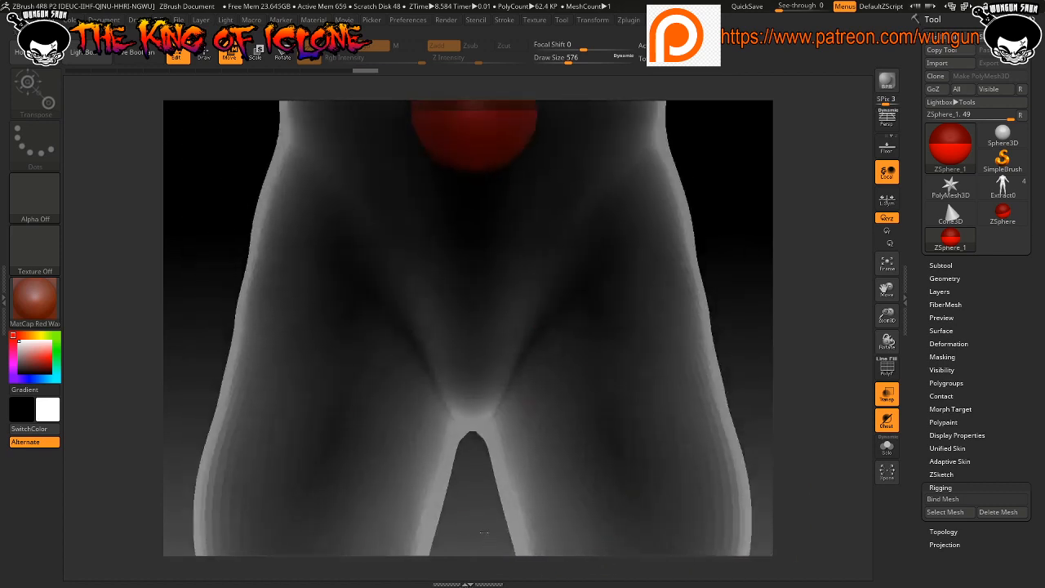
pyautogui.keyDown('alt'); pyautogui.moveTo(730, 221); pyautogui.dragTo(754, 423); pyautogui.keyUp('alt')
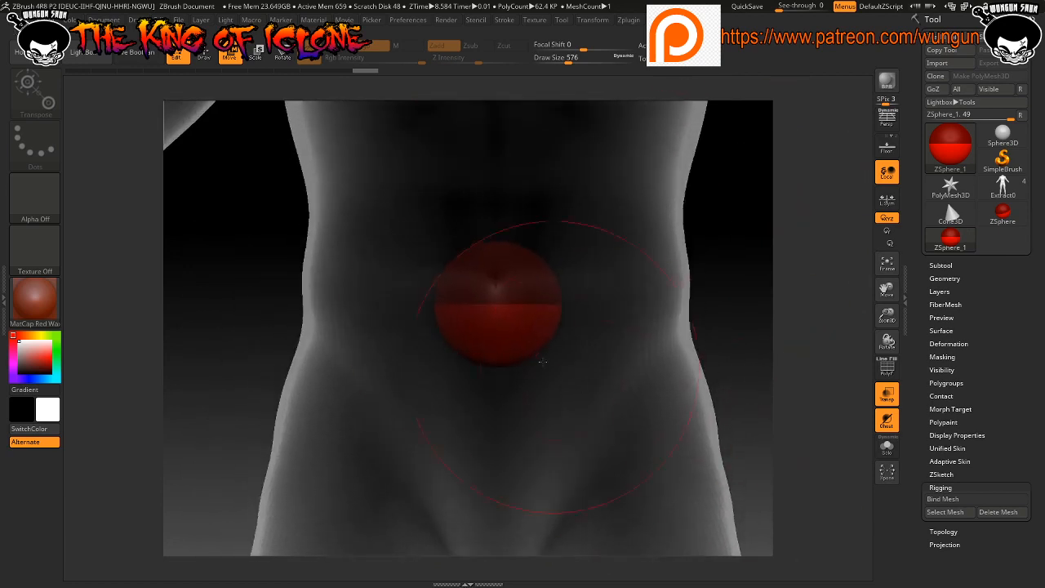
pyautogui.moveTo(490, 301); pyautogui.dragTo(498, 279)
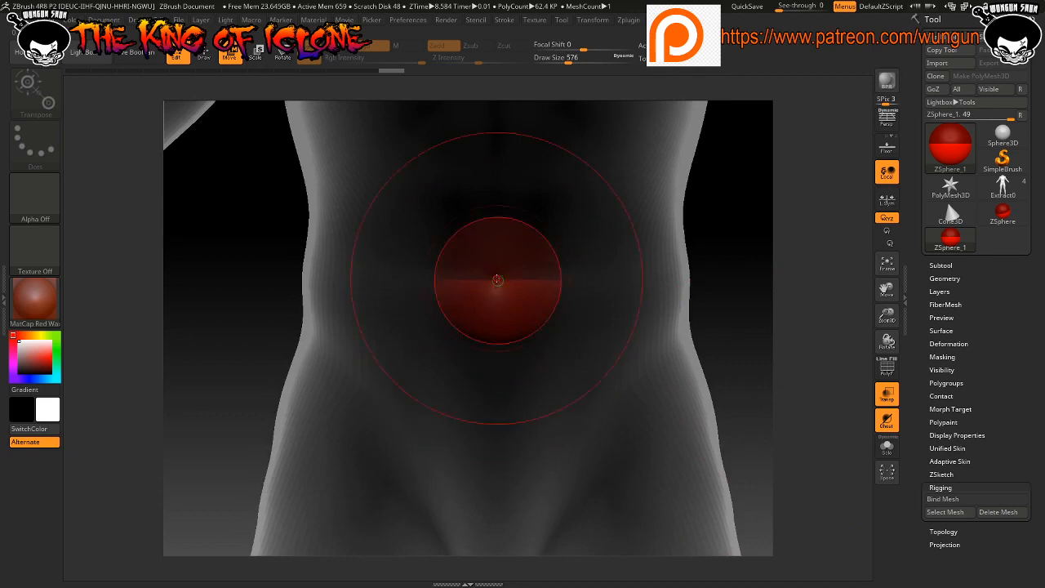
# Enable Edit Topology for the ZSphere rigged to the bodysuit mesh
pyautogui.keyDown('alt'); pyautogui.moveTo(715, 342); pyautogui.dragTo(569, 177); pyautogui.keyUp('alt')
pyautogui.keyDown('alt'); pyautogui.moveTo(721, 475); pyautogui.dragTo(647, 329); pyautogui.keyUp('alt')
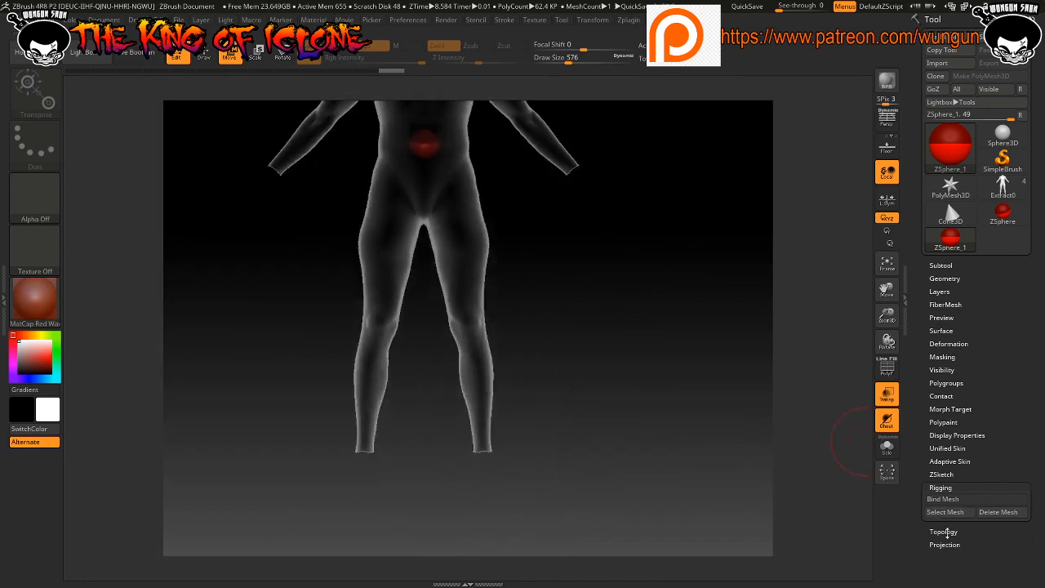
pyautogui.click(944, 532)
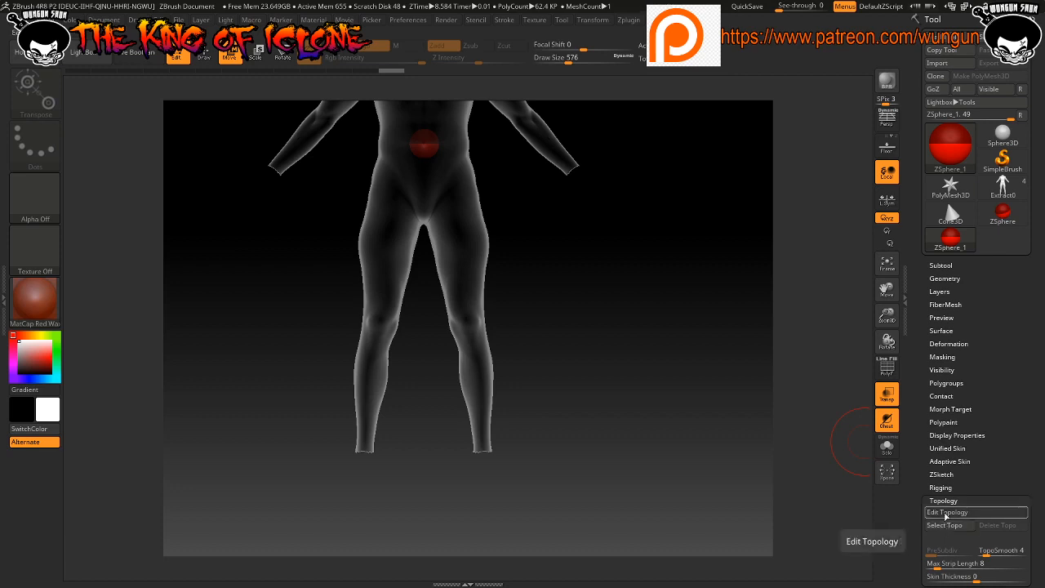
pyautogui.click(946, 512)
# Bring the chest into view and switch to Draw mode with a draw size of 29
pyautogui.moveTo(613, 299); pyautogui.dragTo(699, 543)
pyautogui.moveTo(755, 110)
pyautogui.keyDown('alt'); pyautogui.mouseDown()
pyautogui.moveTo(732, 233)
pyautogui.moveTo(714, 237)
pyautogui.moveTo(712, 287)
pyautogui.moveTo(695, 275)
pyautogui.mouseUp(); pyautogui.keyUp('alt')
pyautogui.moveTo(654, 276)
pyautogui.mouseDown()
pyautogui.moveTo(773, 290)
pyautogui.moveTo(697, 296)
pyautogui.moveTo(712, 285)
pyautogui.mouseUp()
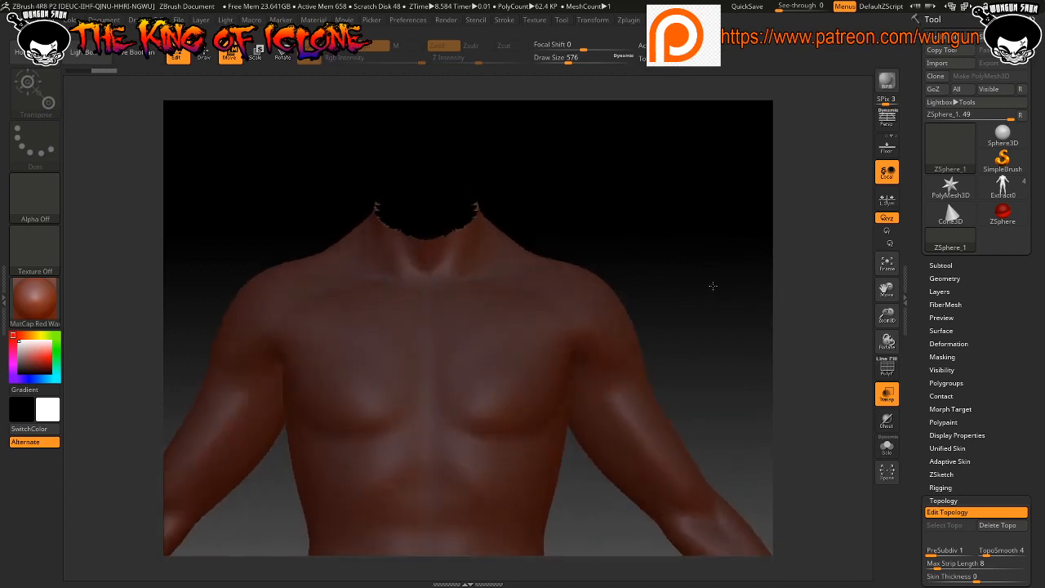
pyautogui.click(210, 58)
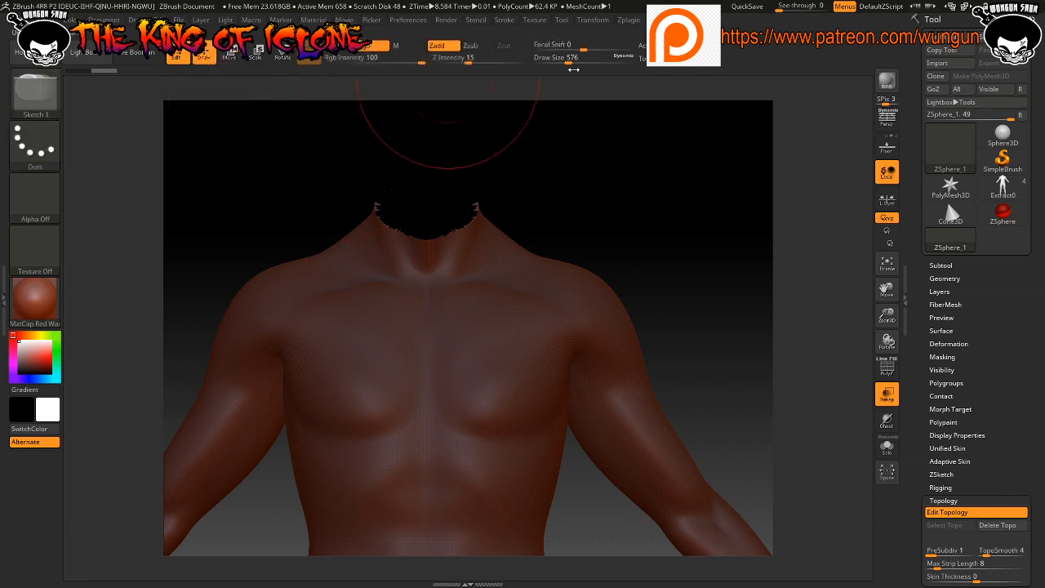
pyautogui.moveTo(570, 63); pyautogui.dragTo(542, 65)
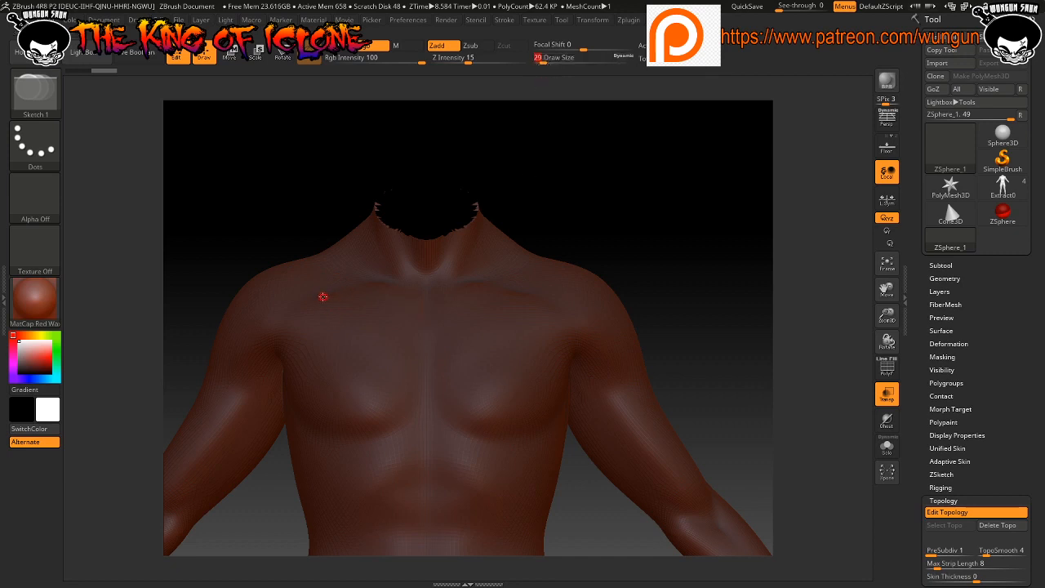
pyautogui.moveTo(662, 216); pyautogui.dragTo(635, 253)
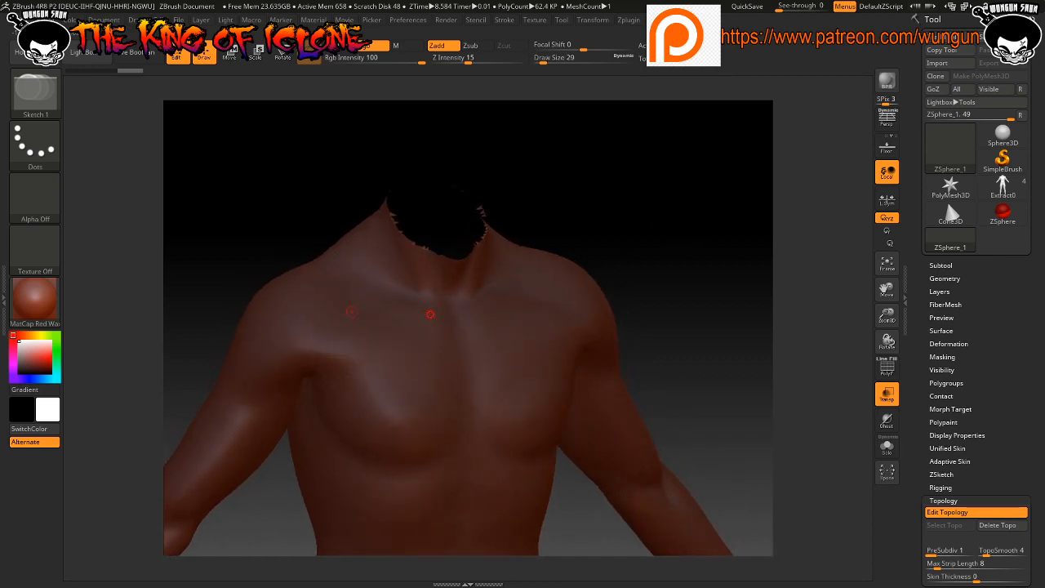
pyautogui.click(430, 315)
pyautogui.moveTo(712, 236); pyautogui.dragTo(673, 241)
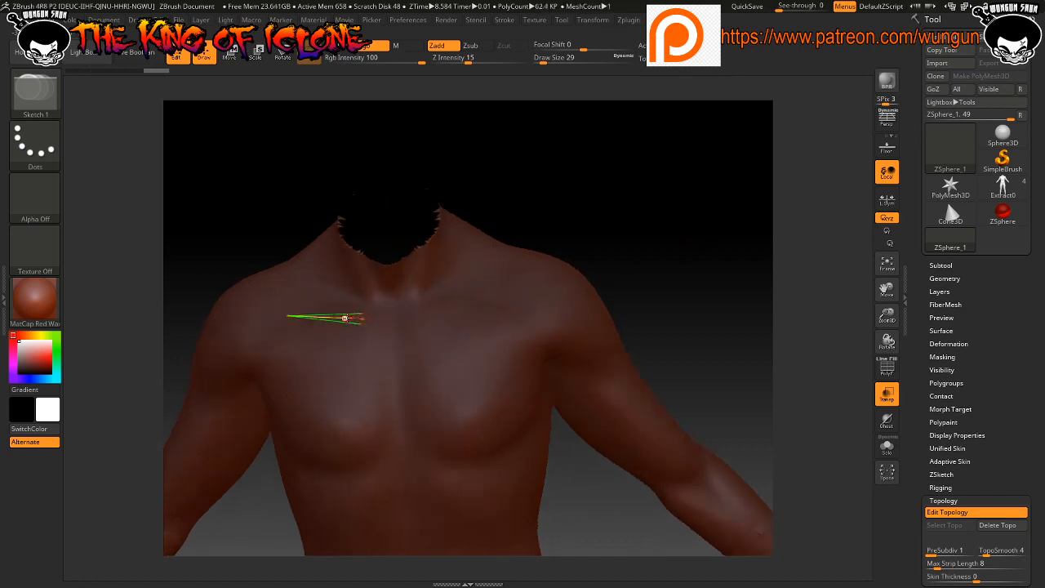
pyautogui.hotkey('ctrl', 'z')
pyautogui.hotkey('ctrl', 'z')
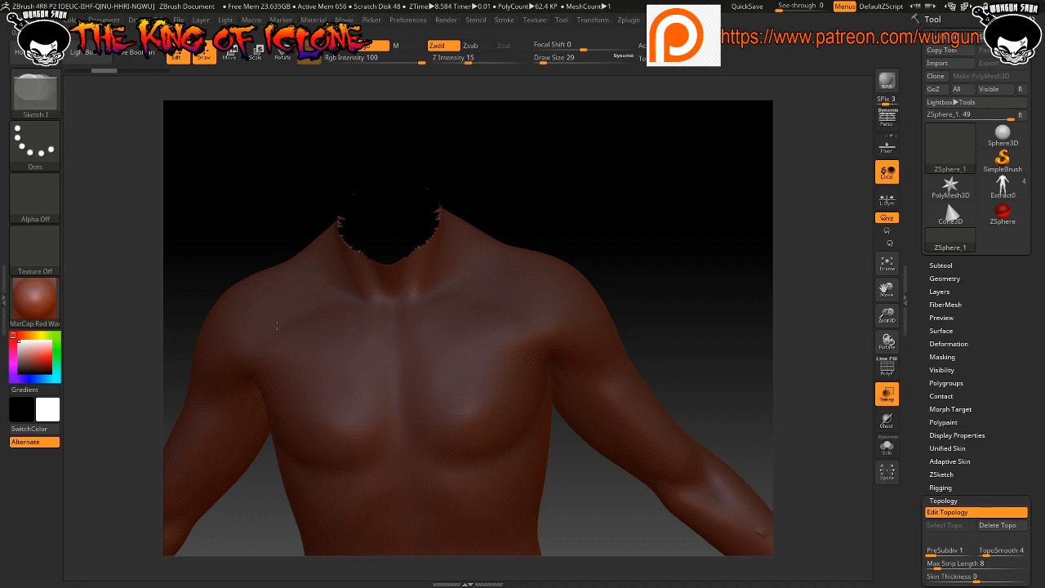
pyautogui.click(277, 326)
pyautogui.hotkey('ctrl', 'z')
# Place topology points from the figure's right shoulder across the upper chest, then down past the breastbone to below the pectorals
pyautogui.click(270, 342)
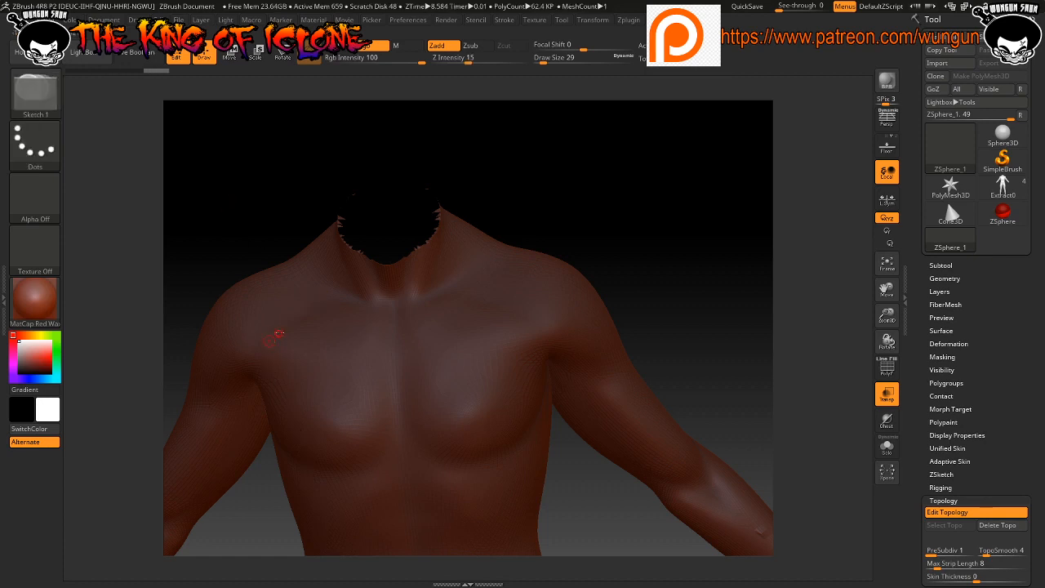
pyautogui.click(323, 308)
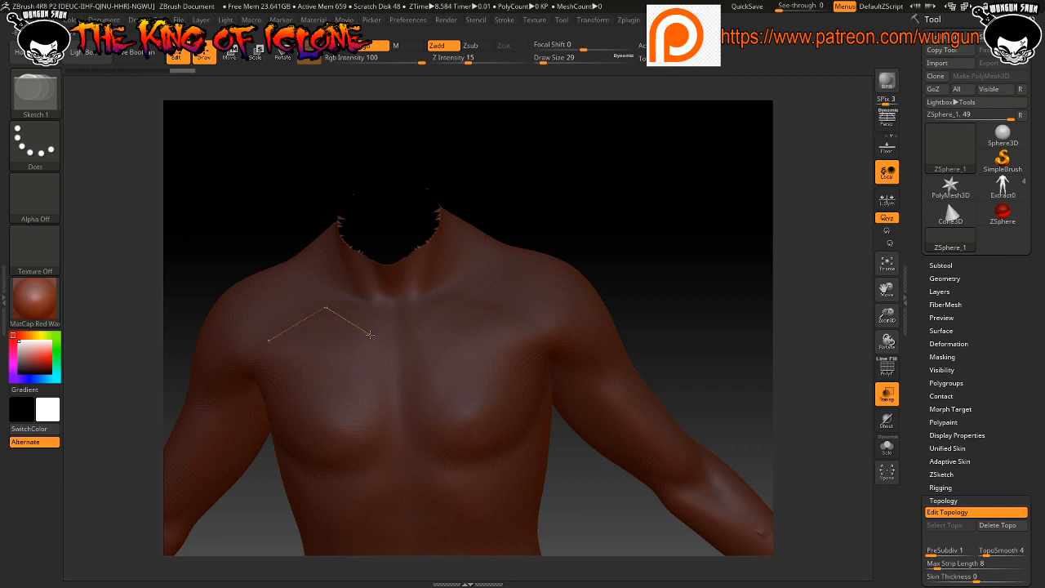
pyautogui.click(370, 335)
pyautogui.click(433, 334)
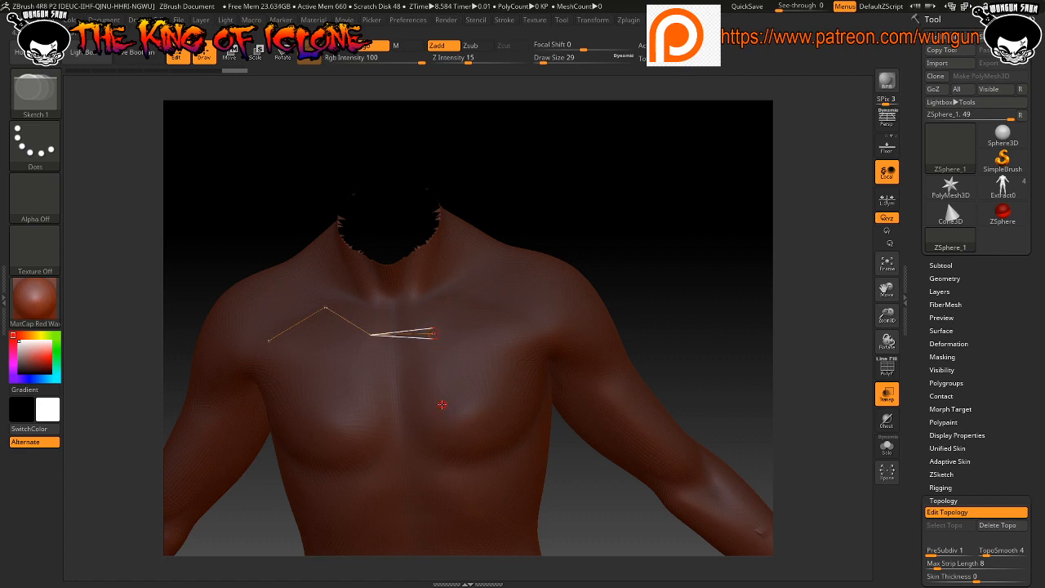
pyautogui.click(441, 410)
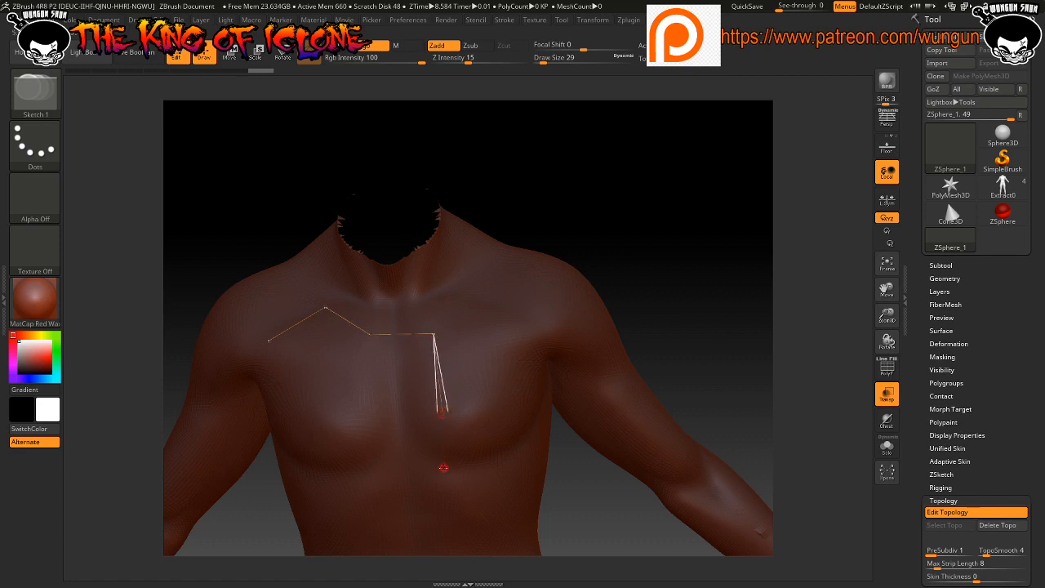
pyautogui.click(442, 468)
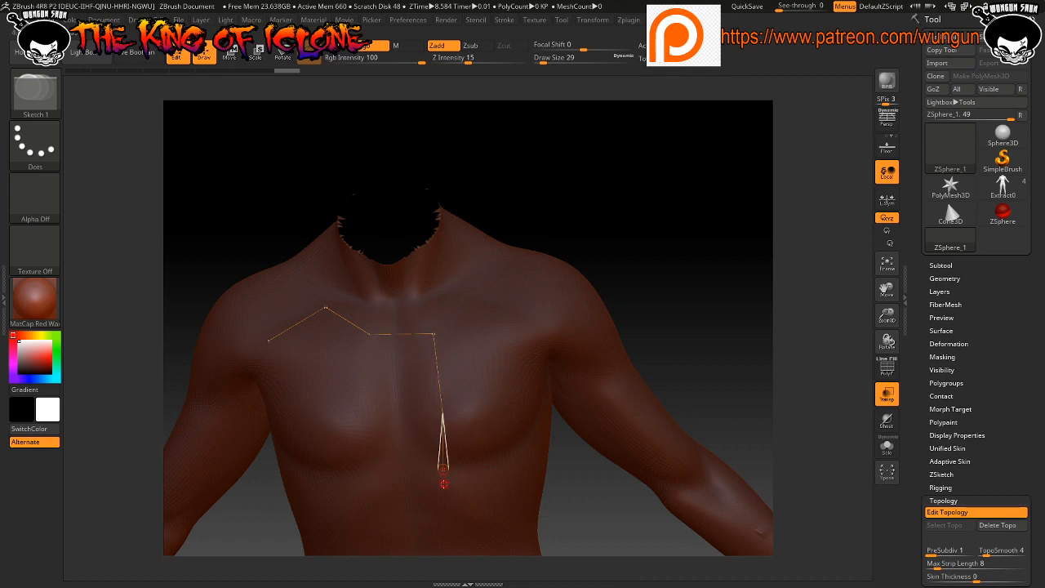
# Continue the topology outline beneath the figure's right pectoral and up its outer side, closing it at the starting point near the shoulder
pyautogui.click(336, 482)
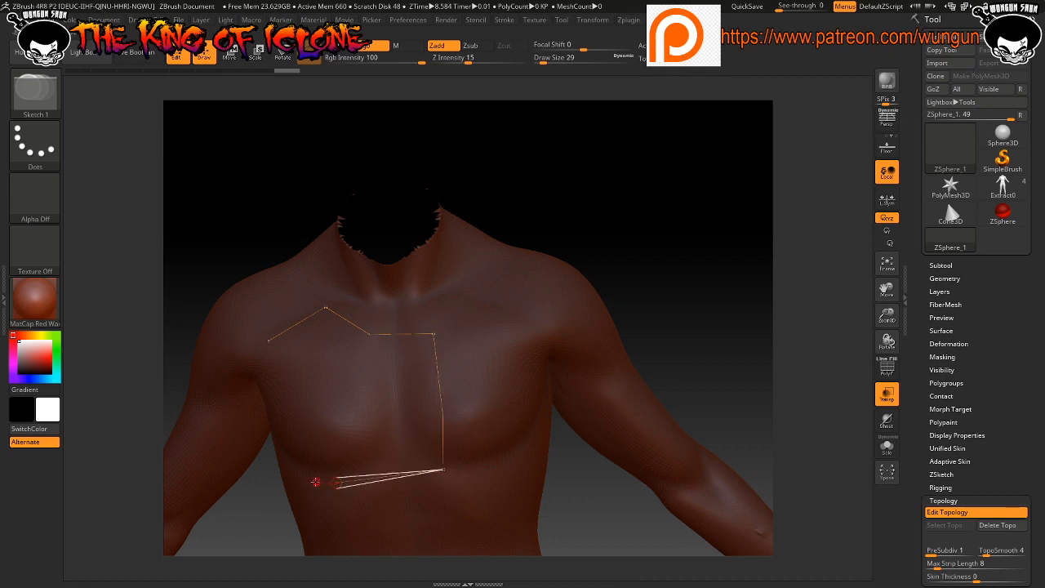
pyautogui.moveTo(662, 264); pyautogui.dragTo(580, 433)
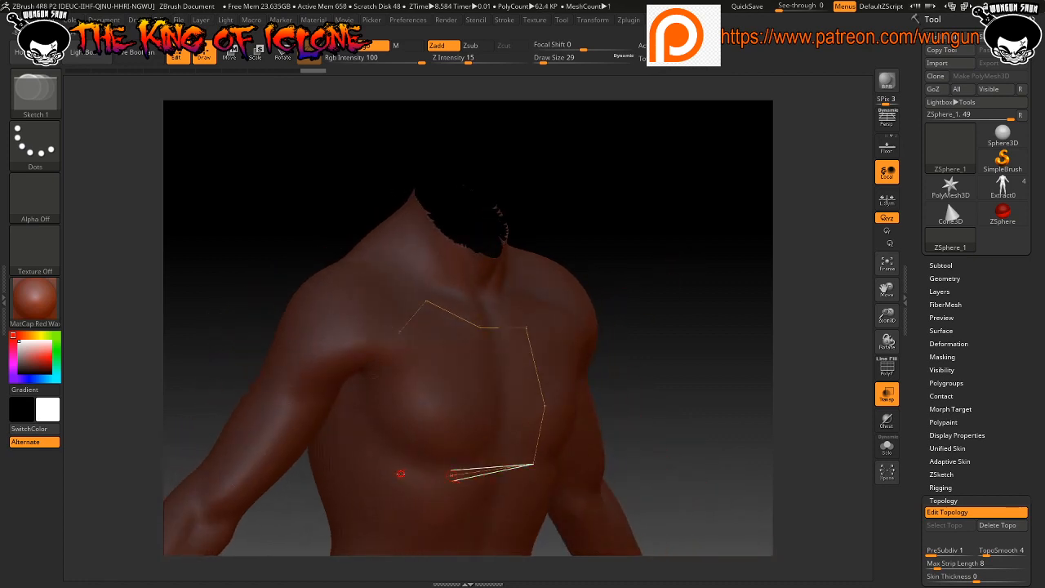
pyautogui.click(400, 474)
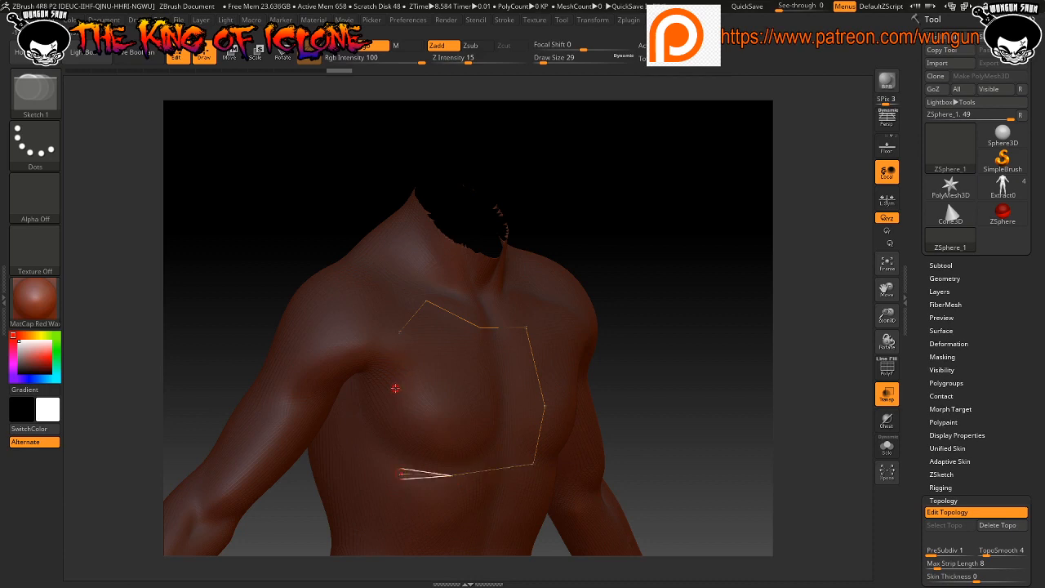
pyautogui.click(396, 401)
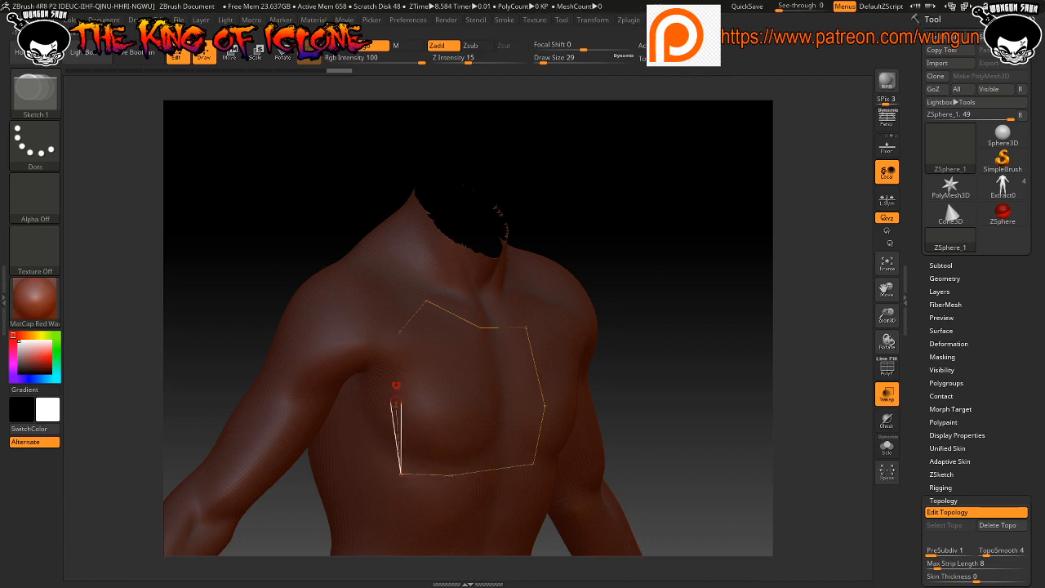
pyautogui.click(399, 333)
pyautogui.moveTo(725, 399); pyautogui.dragTo(707, 399)
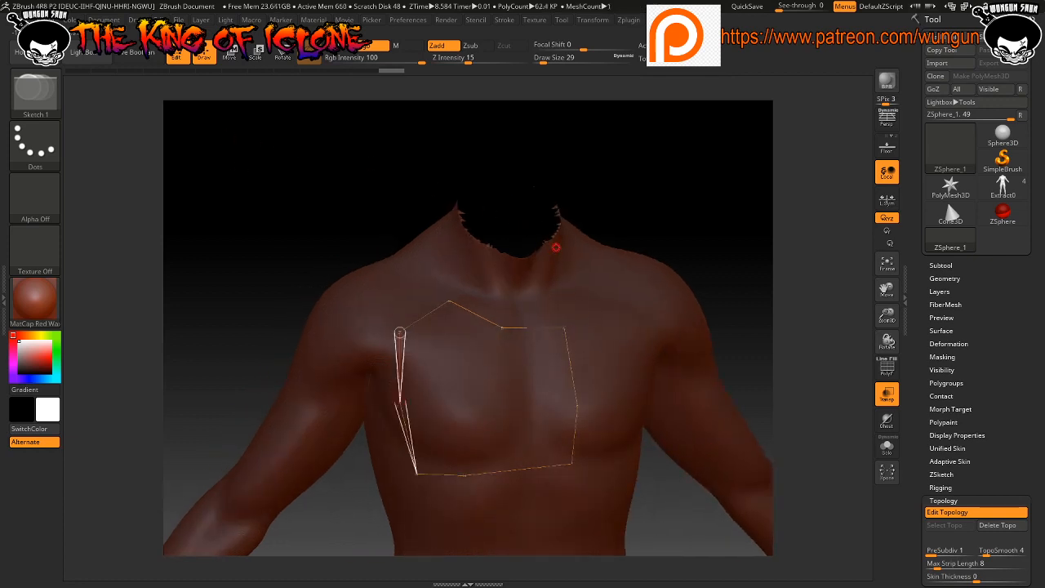
# In Move mode, adjust the chest outline's shoulder, upper-edge, side-midpoint and lower outer corner points to straighten its shape
pyautogui.press('w')
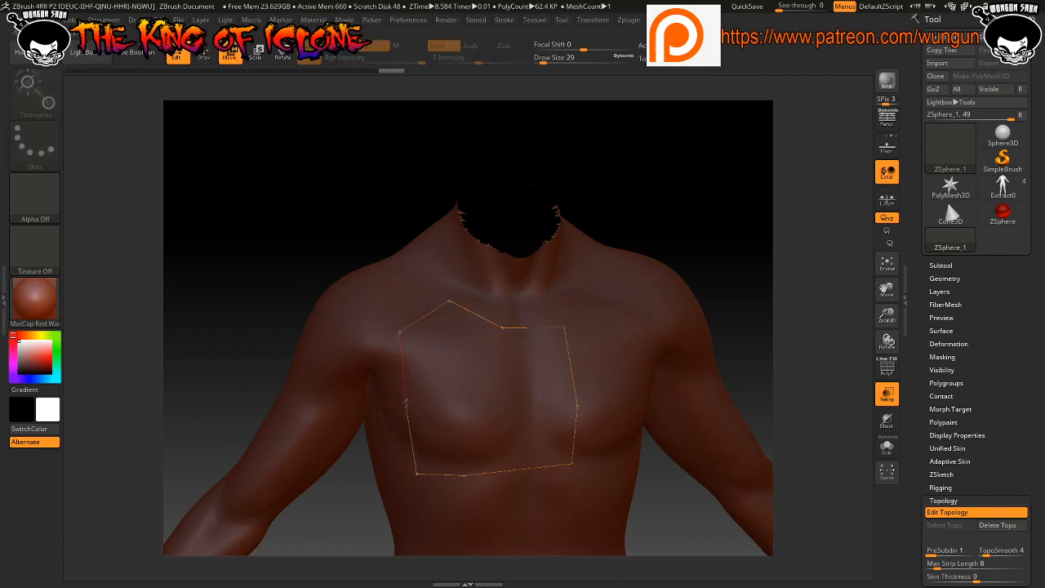
pyautogui.click(408, 402)
pyautogui.moveTo(703, 212)
pyautogui.mouseDown()
pyautogui.moveTo(688, 208)
pyautogui.moveTo(684, 219)
pyautogui.mouseUp()
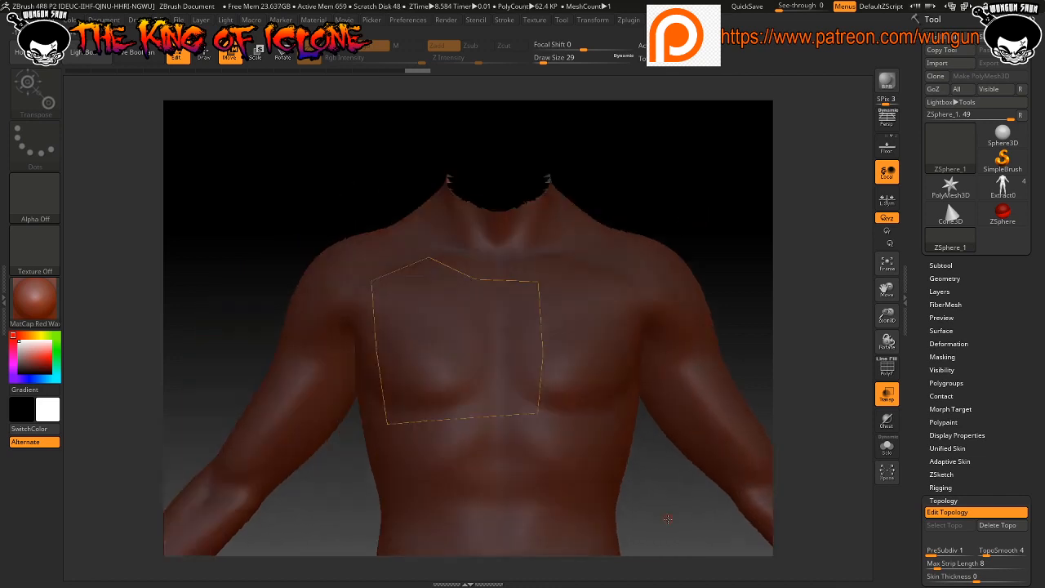
pyautogui.keyDown('alt'); pyautogui.moveTo(668, 519); pyautogui.dragTo(676, 491); pyautogui.keyUp('alt')
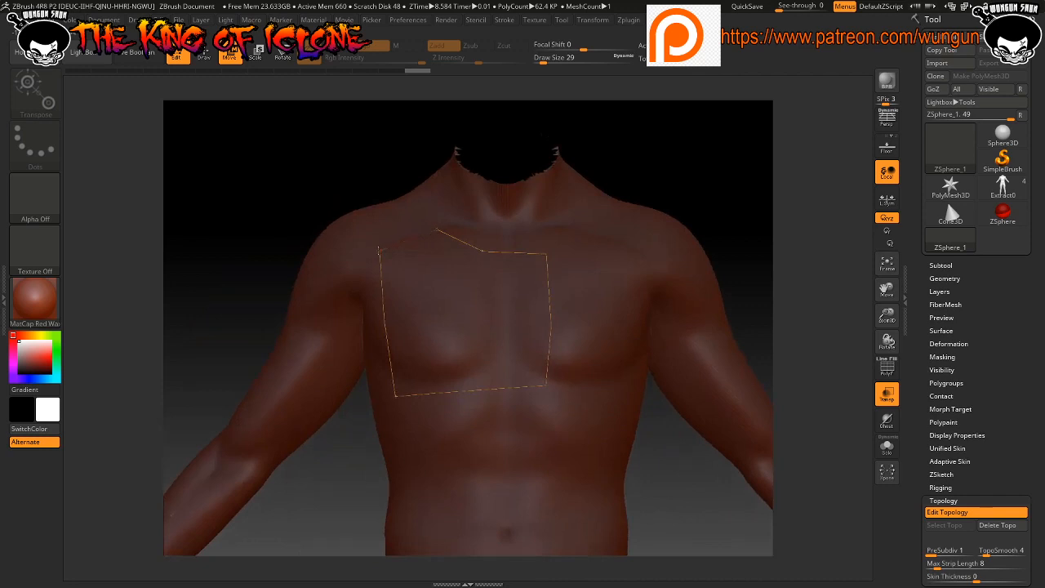
pyautogui.click(375, 245)
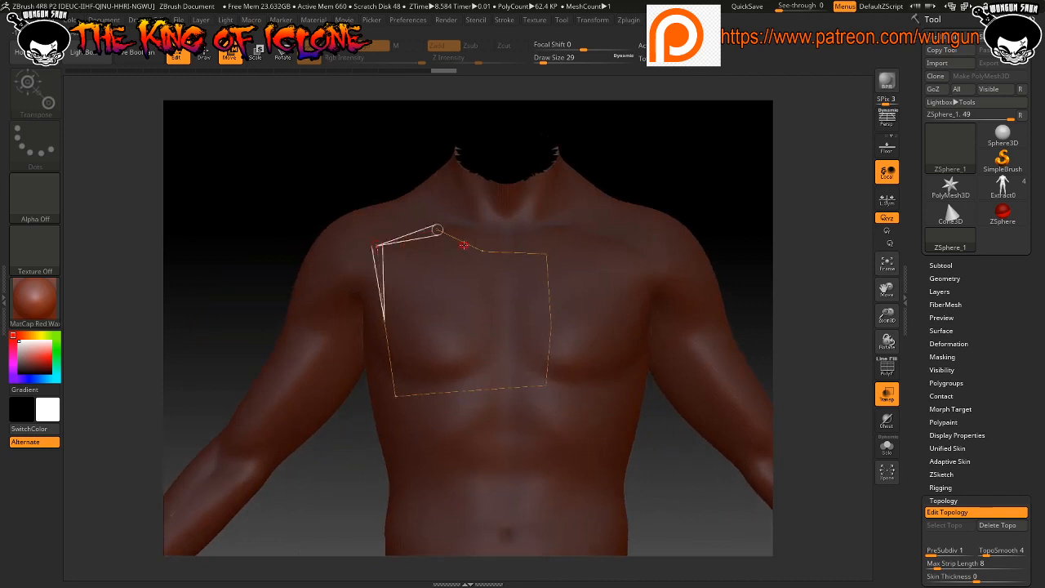
pyautogui.click(484, 252)
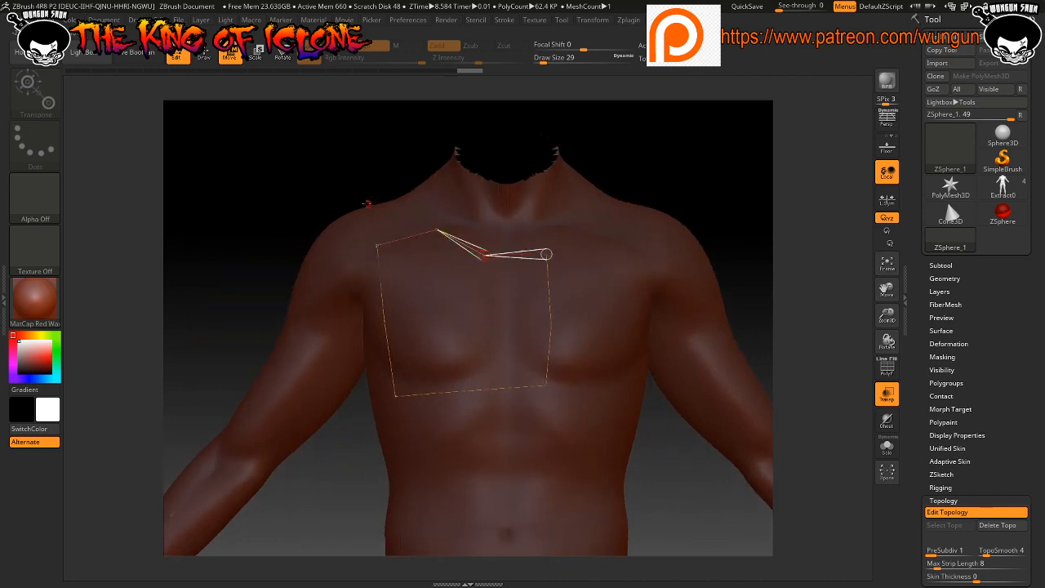
pyautogui.click(669, 158)
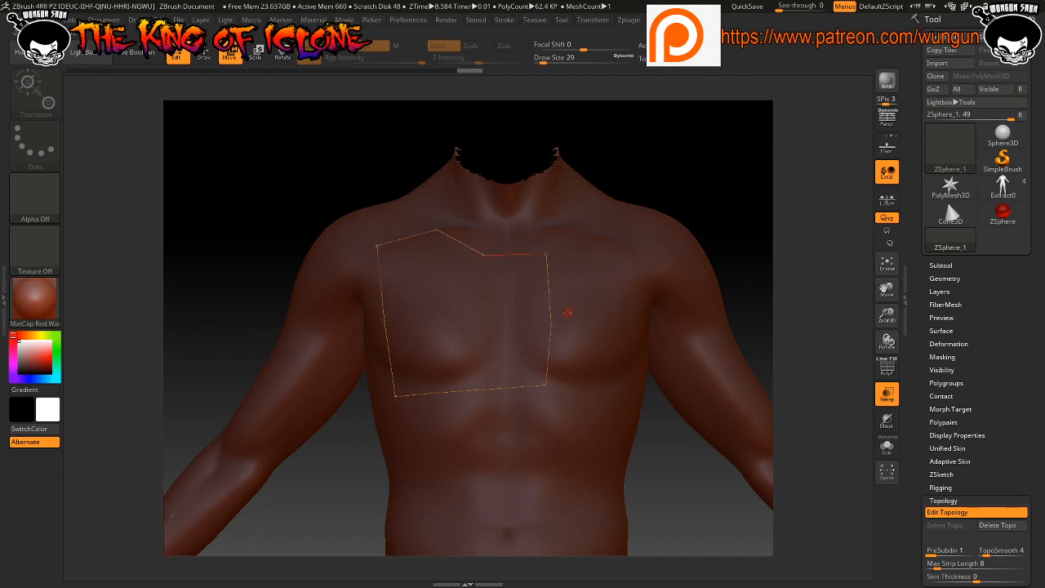
pyautogui.click(547, 327)
pyautogui.moveTo(394, 397); pyautogui.dragTo(393, 395)
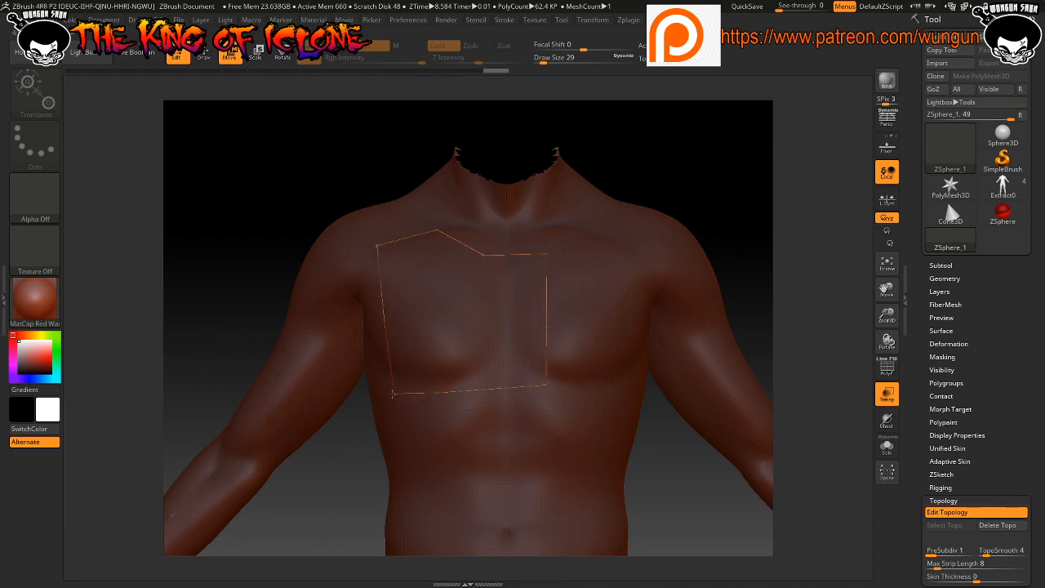
pyautogui.click(382, 321)
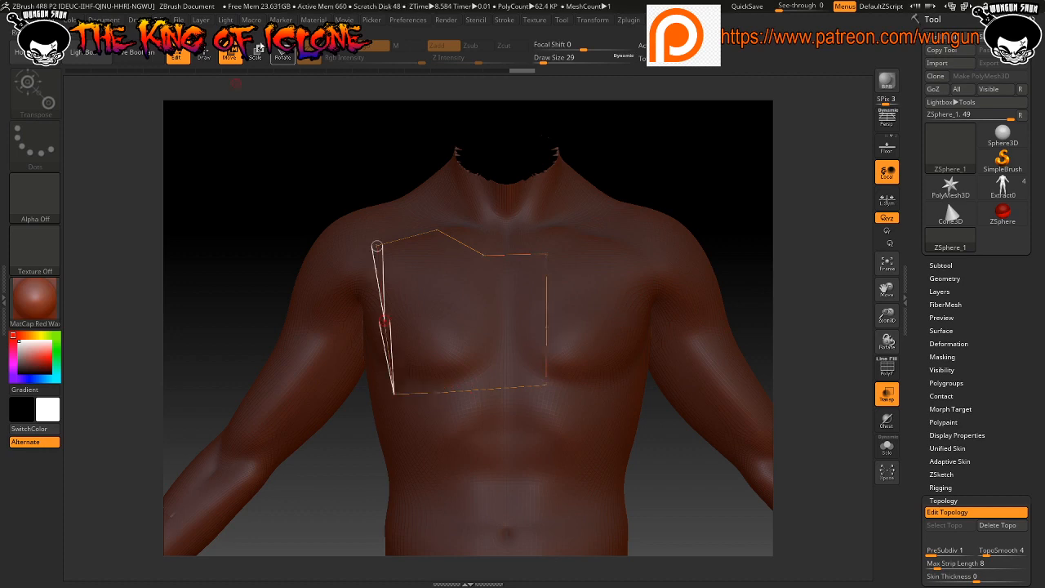
# Connect the midpoints of the chest outline's two sides with a topology line, and nudge the outer midpoint and upper-edge point into place
pyautogui.press('q')
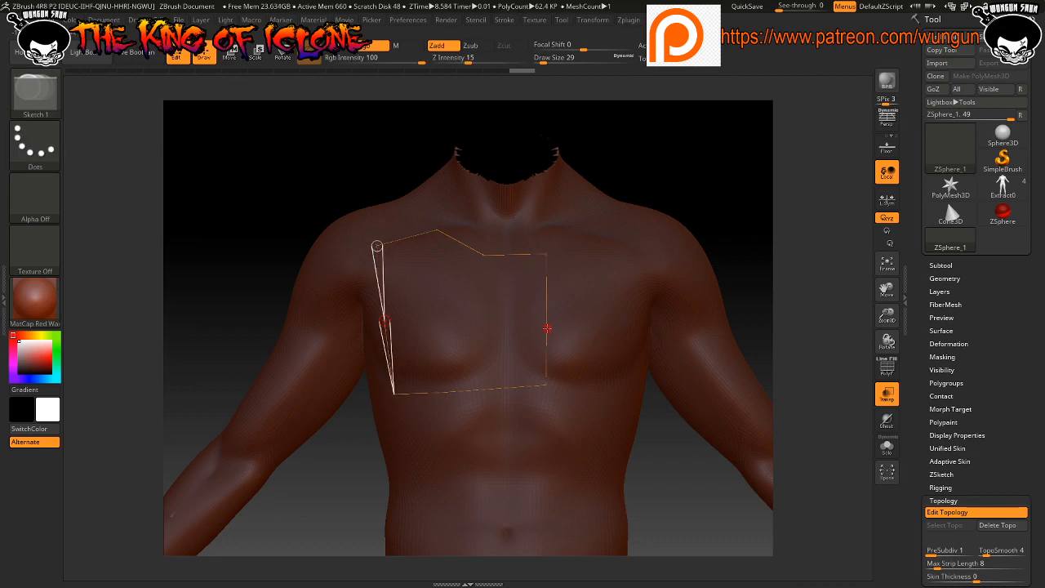
pyautogui.click(547, 327)
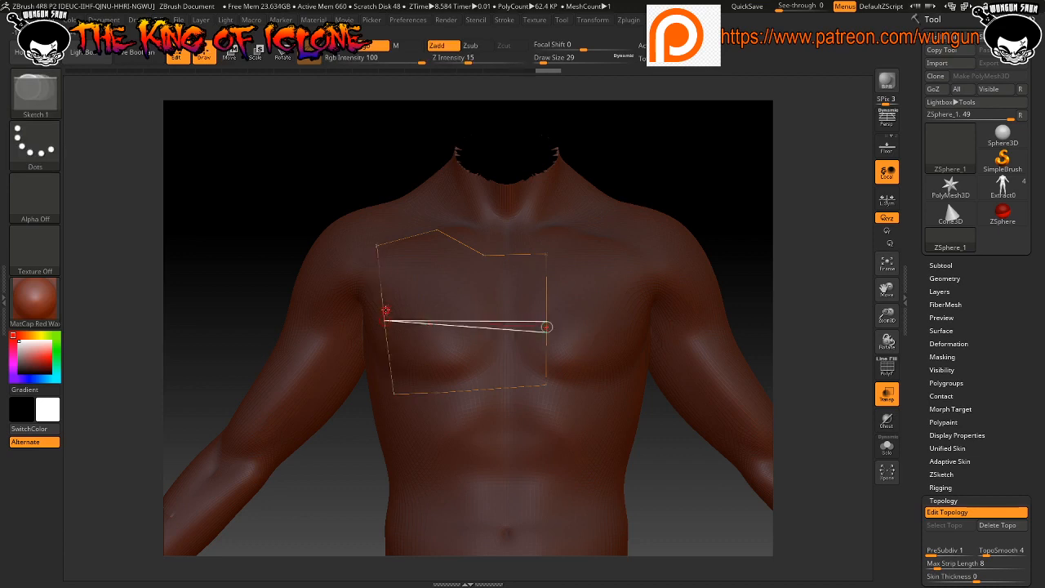
pyautogui.press('w')
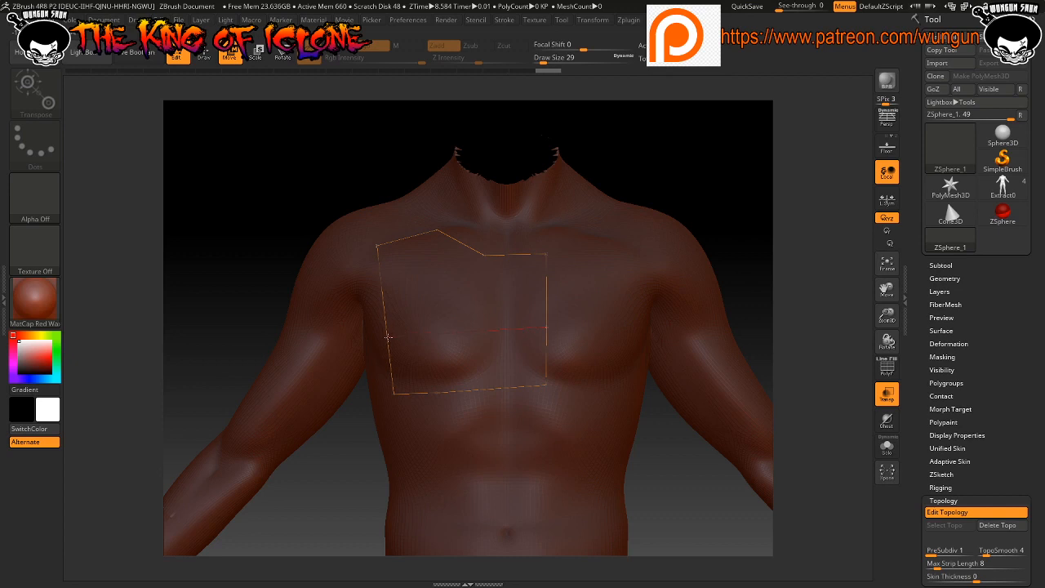
pyautogui.click(387, 337)
pyautogui.click(482, 255)
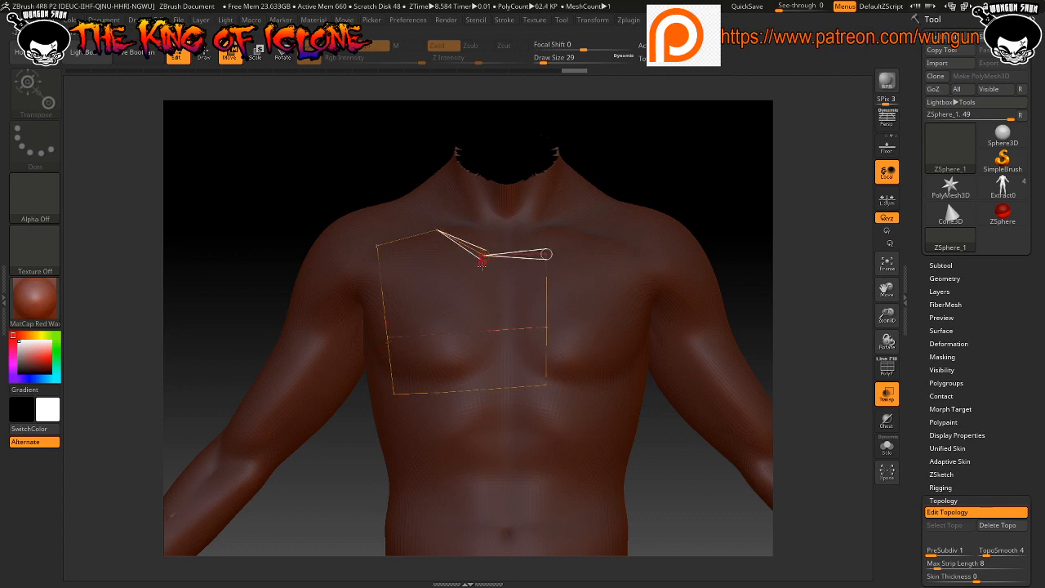
pyautogui.click(487, 331)
pyautogui.click(546, 327)
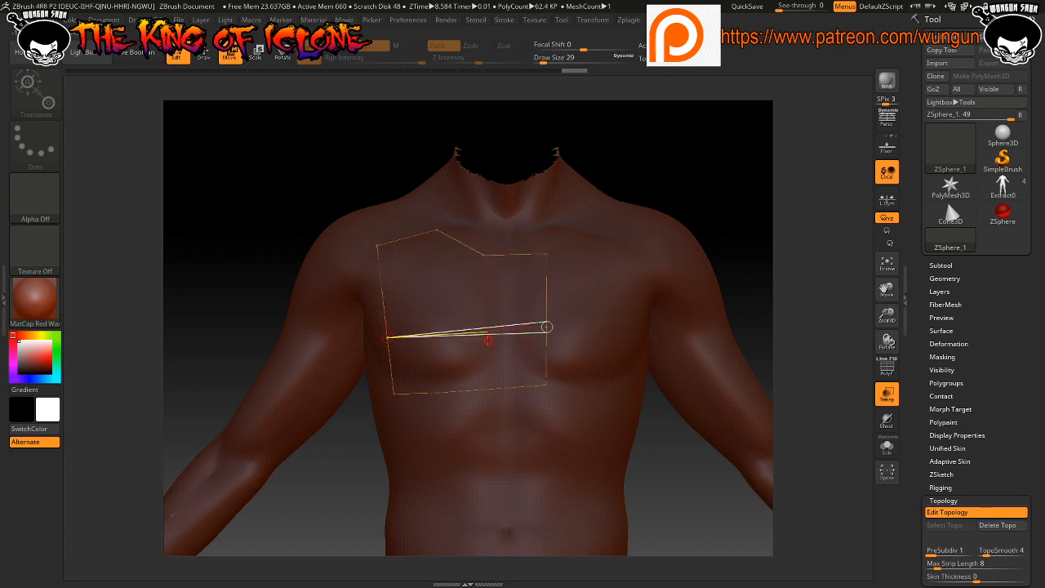
pyautogui.press('q')
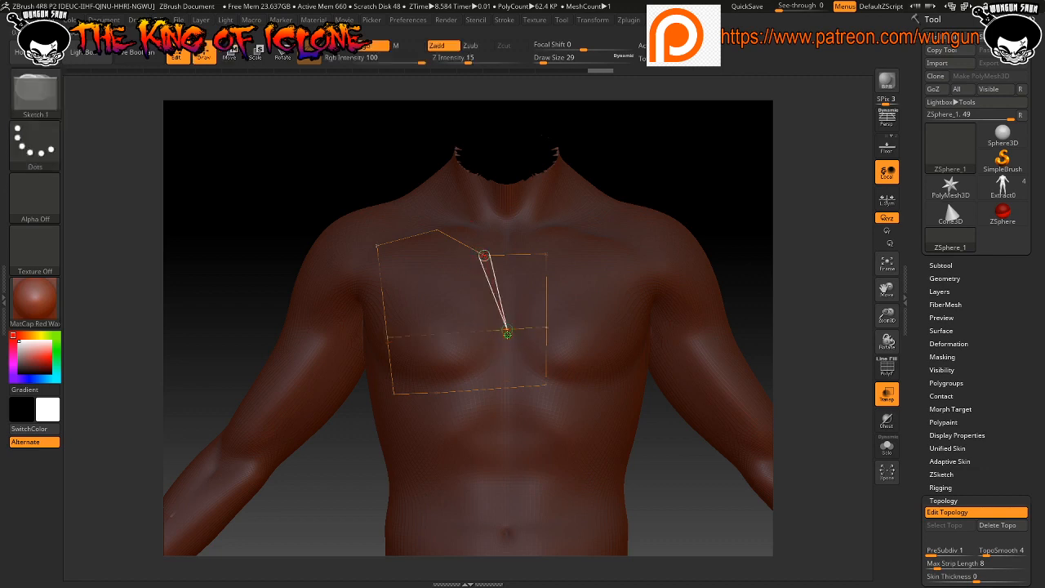
pyautogui.hotkey('ctrl', 'z')
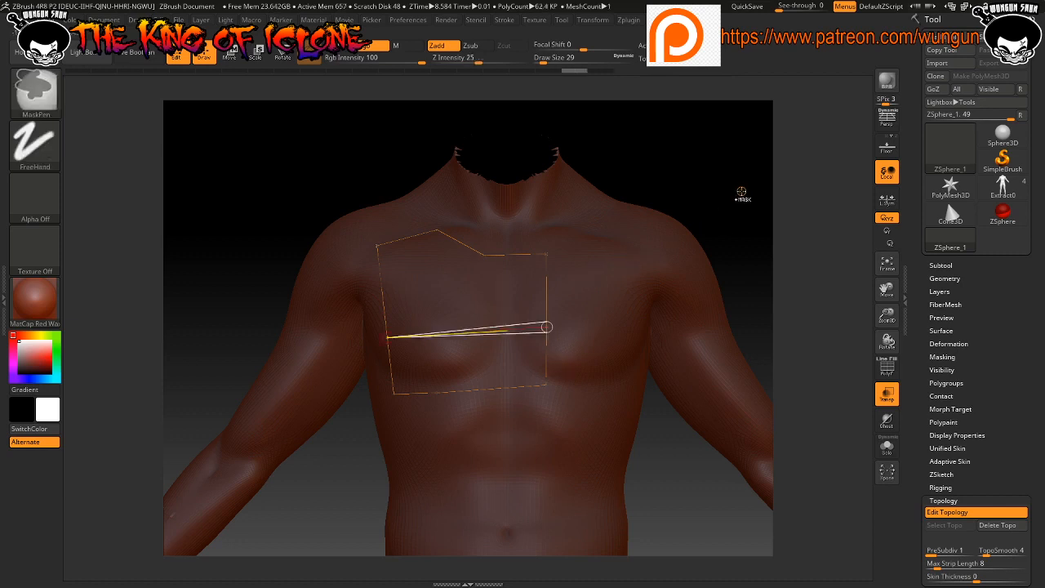
pyautogui.hotkey('ctrl', 'z')
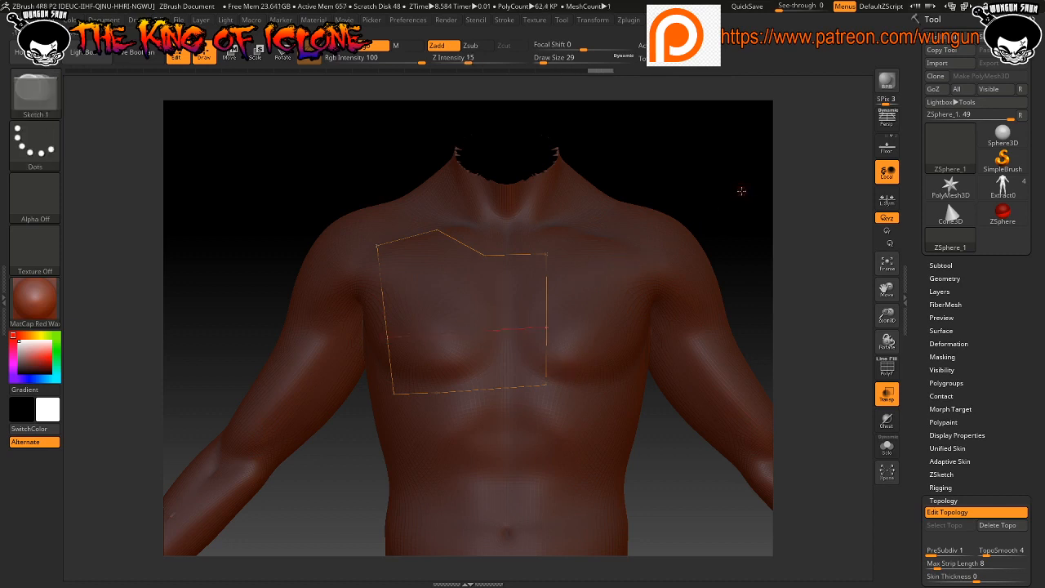
# Draw a topology line from the upper edge's inner bend through the cross line to the lower edge, and straighten it at the crossing
pyautogui.click(482, 255)
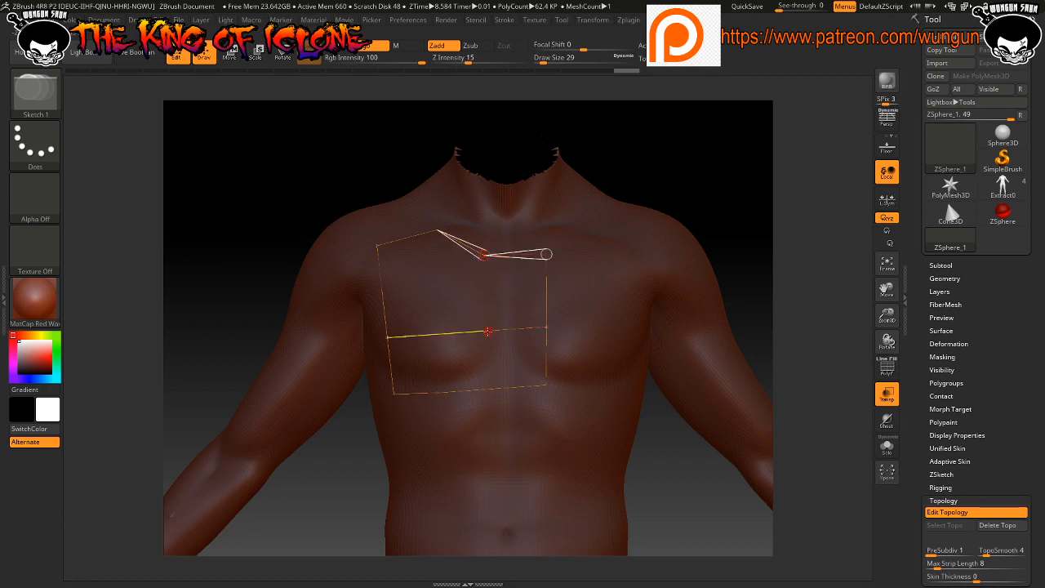
pyautogui.click(487, 331)
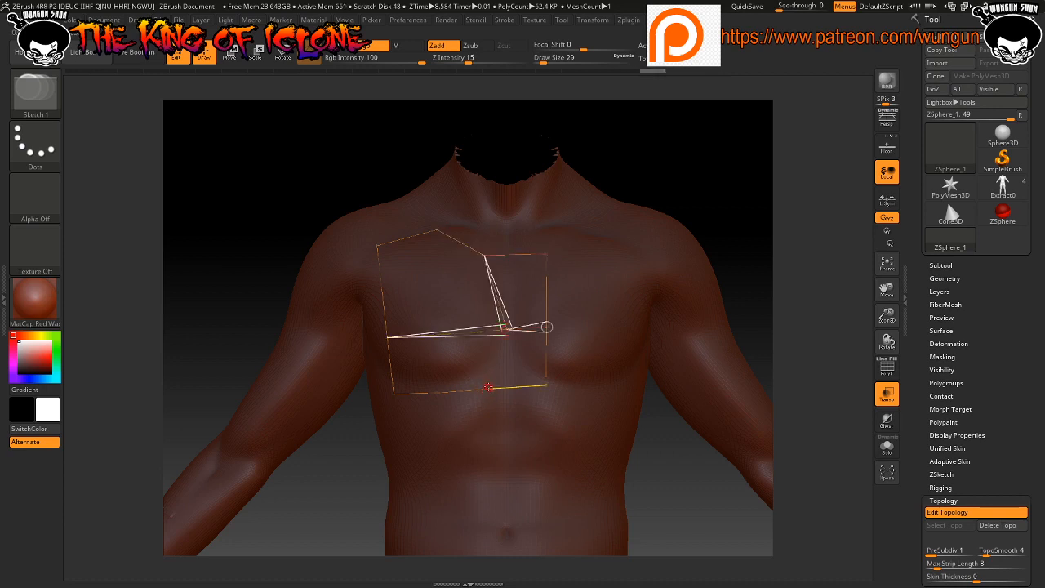
pyautogui.click(488, 387)
pyautogui.click(252, 170)
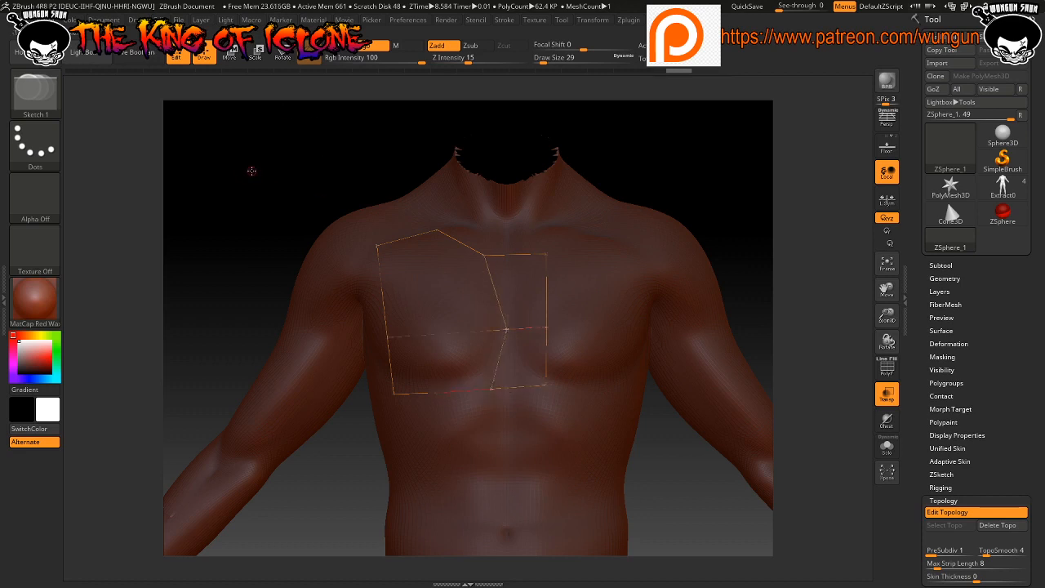
pyautogui.press('w')
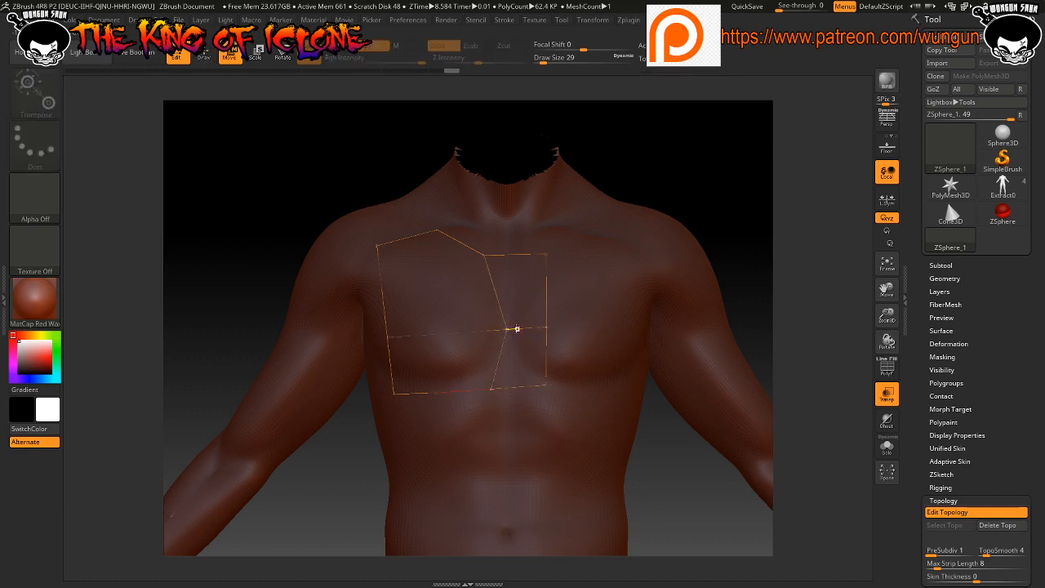
pyautogui.moveTo(508, 329); pyautogui.dragTo(489, 331)
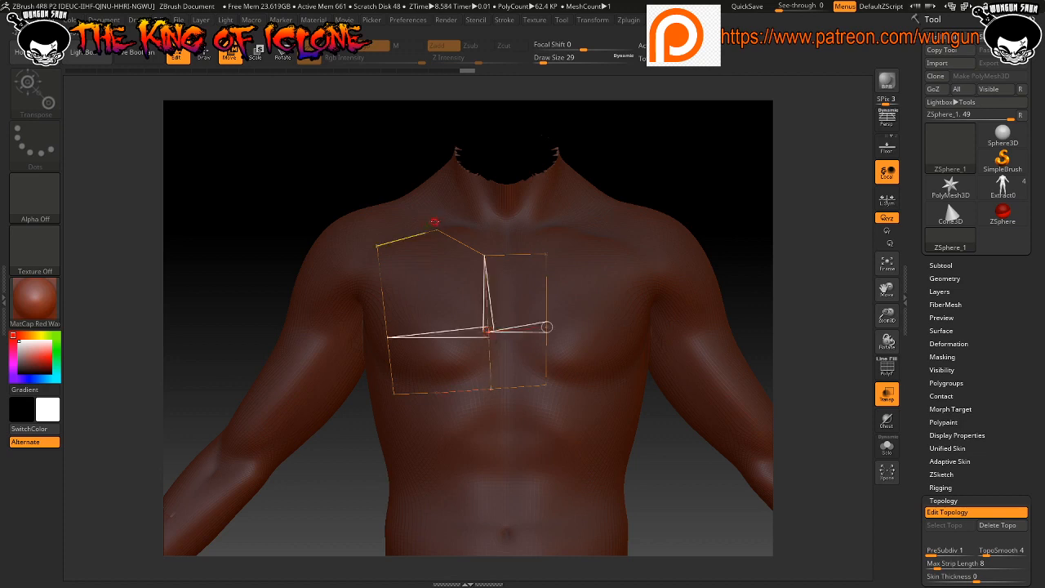
pyautogui.press('q')
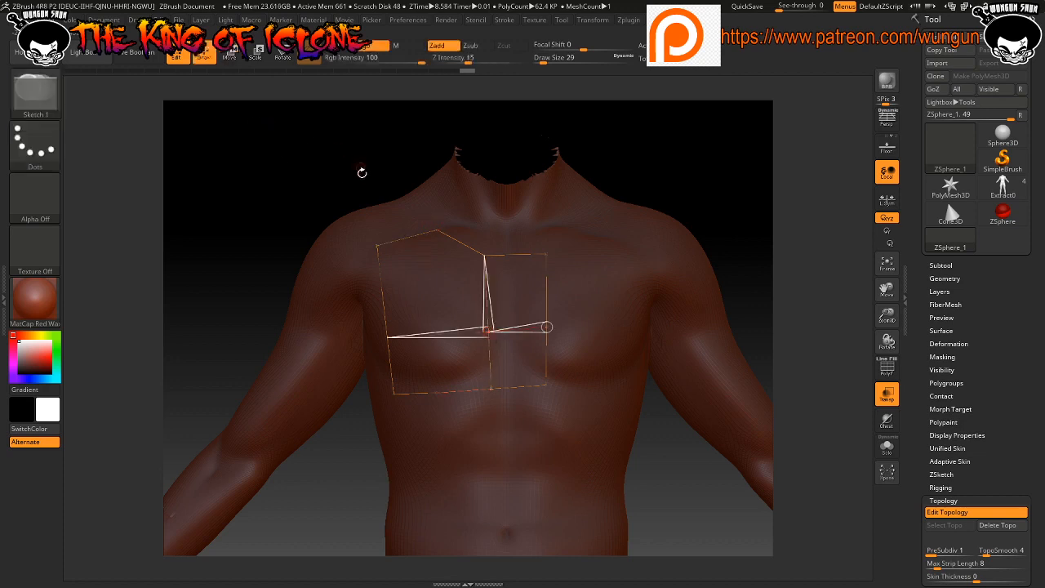
pyautogui.click(436, 231)
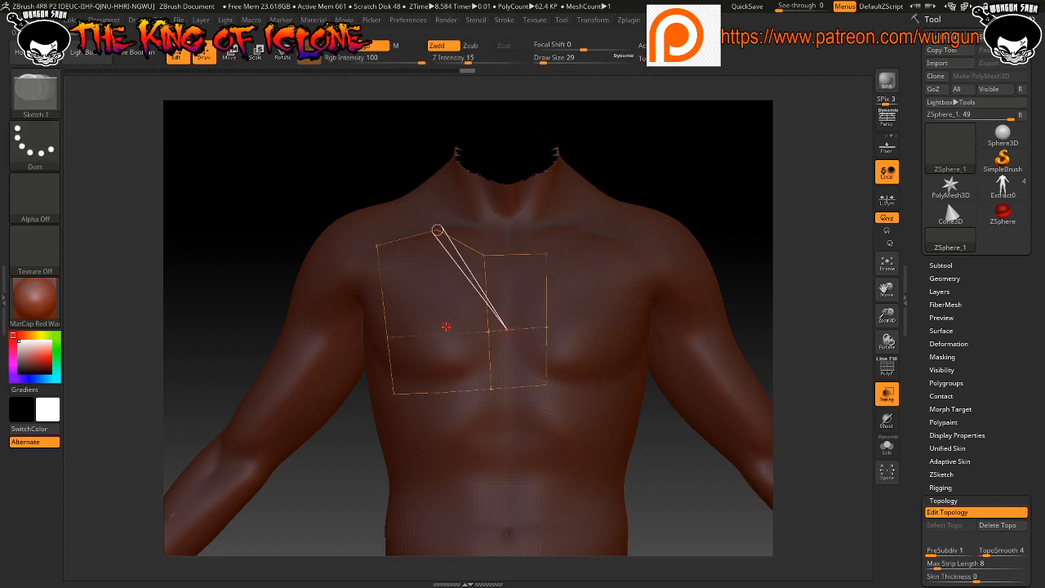
pyautogui.click(447, 332)
pyautogui.hotkey('ctrl', 'z')
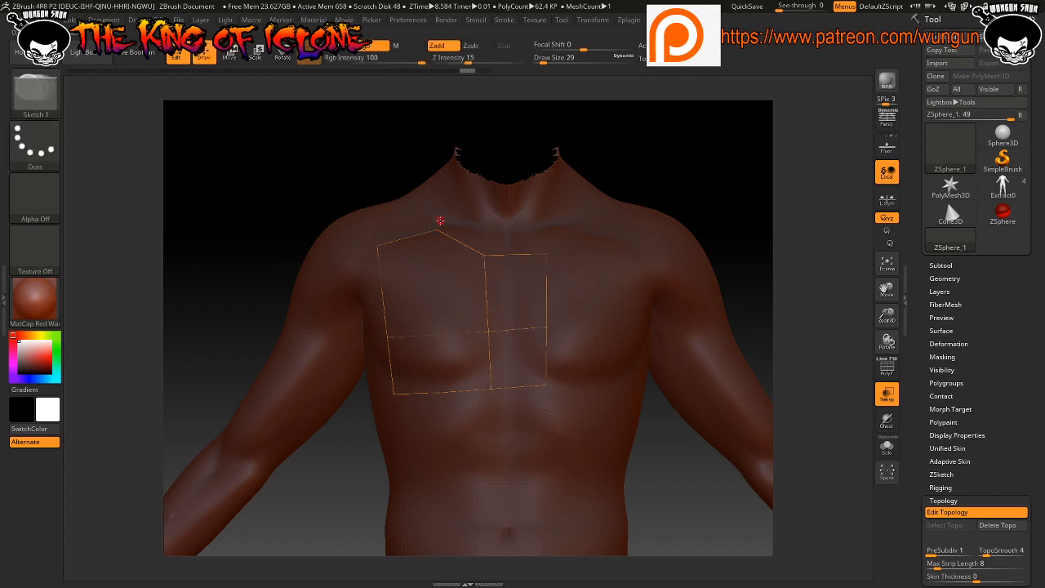
# Draw a second vertical topology line from the outline's upper peak through the cross line to the lower edge, and nudge its crossing point inward
pyautogui.click(438, 231)
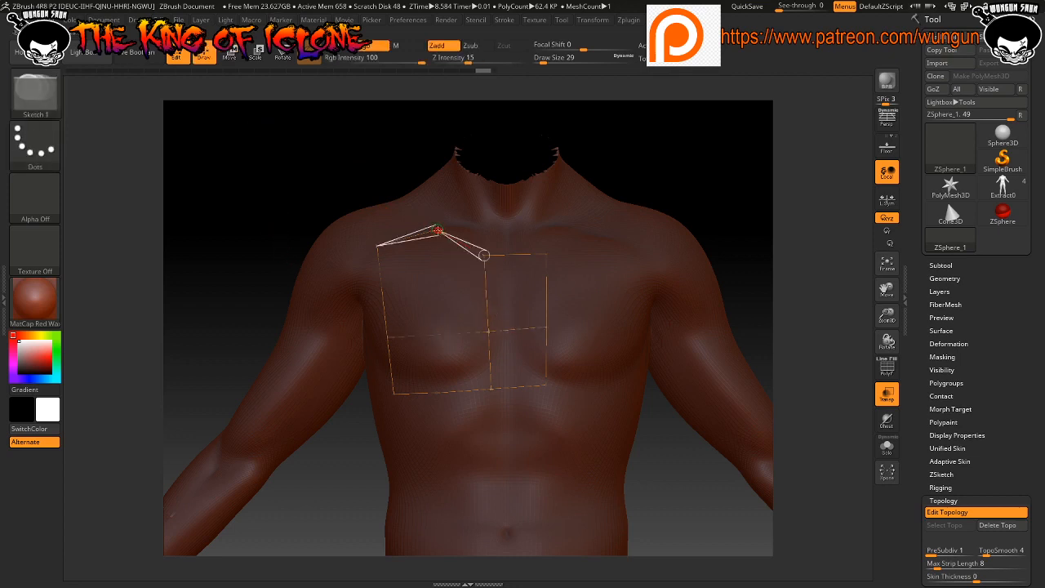
pyautogui.click(448, 332)
pyautogui.click(439, 333)
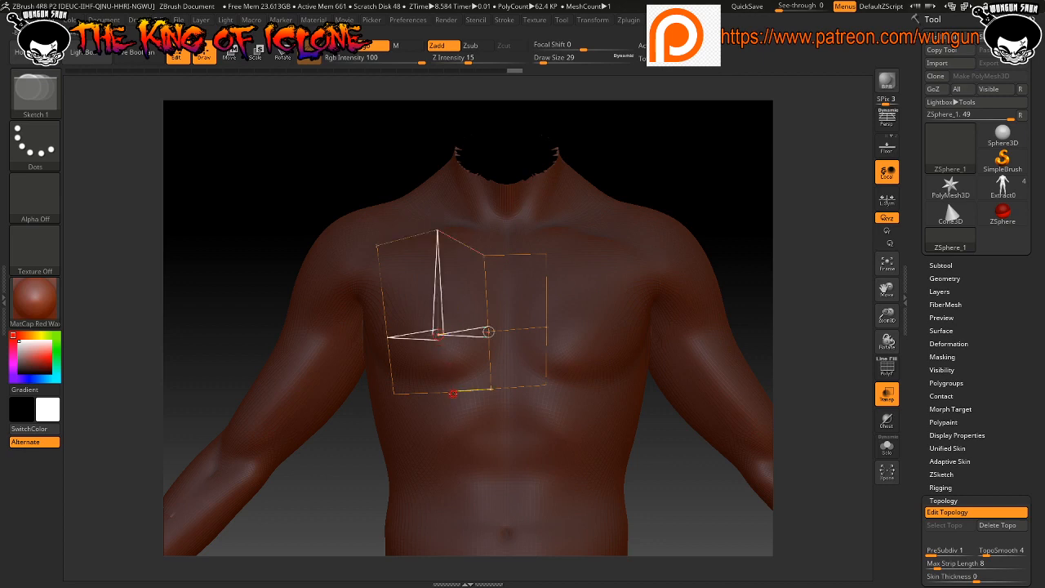
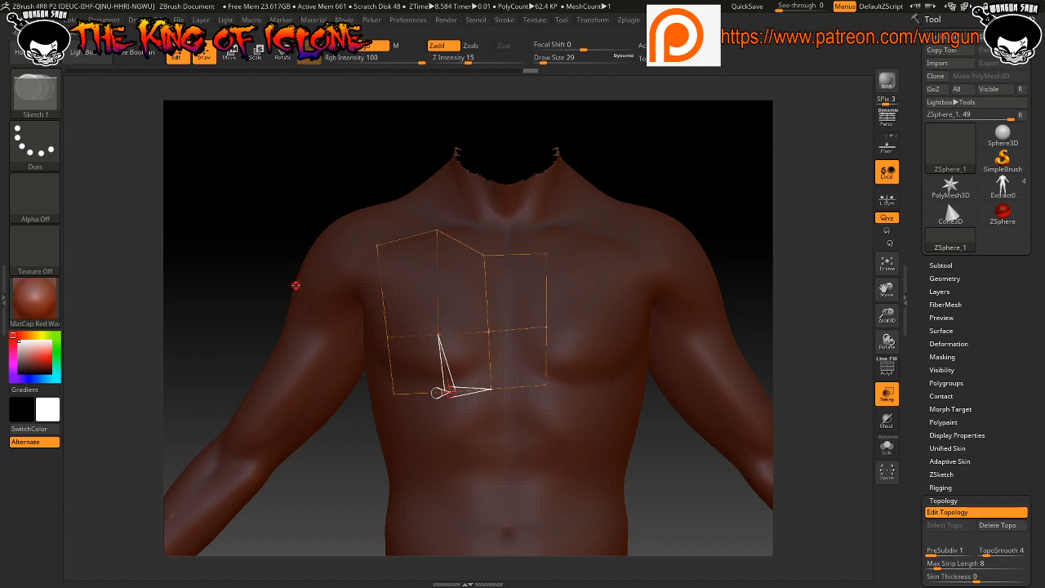
pyautogui.press('w')
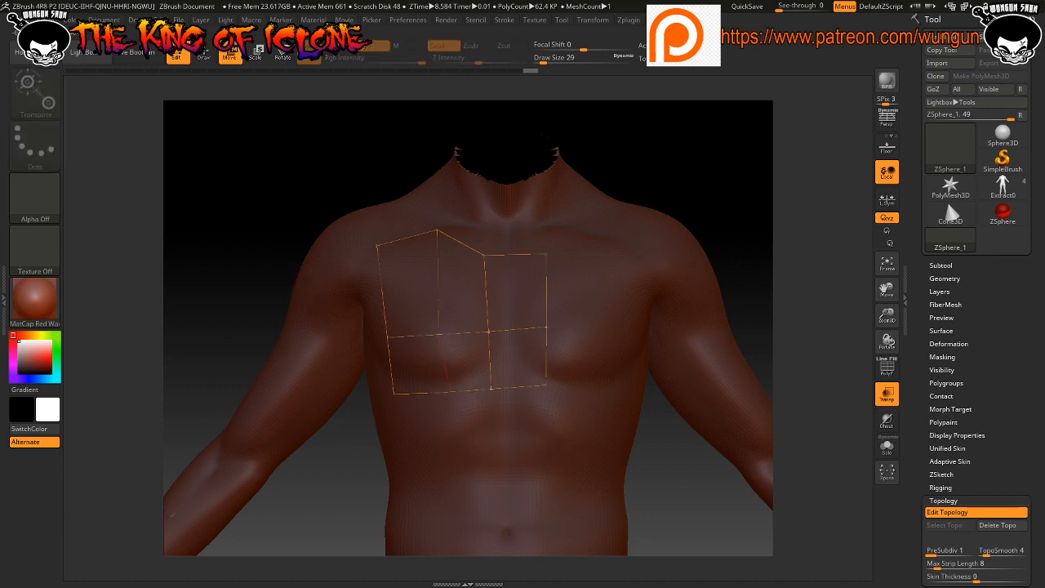
pyautogui.moveTo(438, 336); pyautogui.dragTo(447, 333)
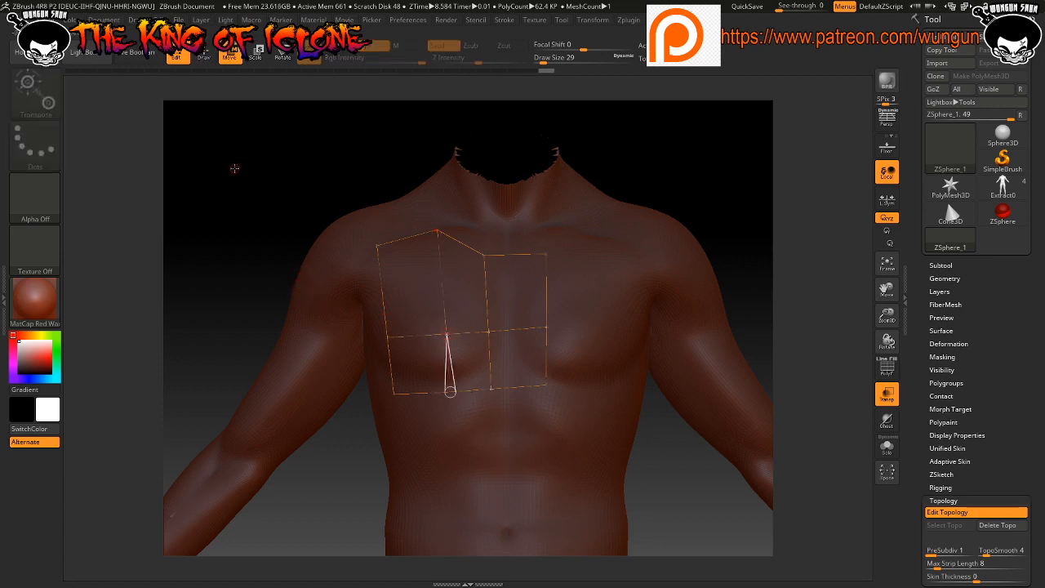
# Add a second horizontal topology line across the upper chest, from the outer side through both vertical lines to the breastbone side
pyautogui.moveTo(233, 169); pyautogui.dragTo(248, 184)
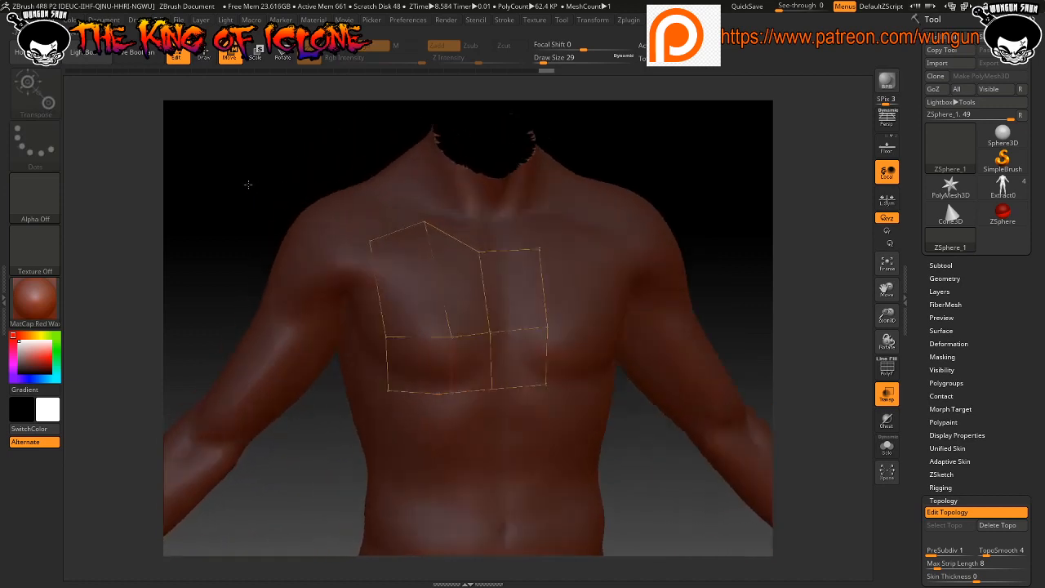
pyautogui.click(379, 280)
pyautogui.press('q')
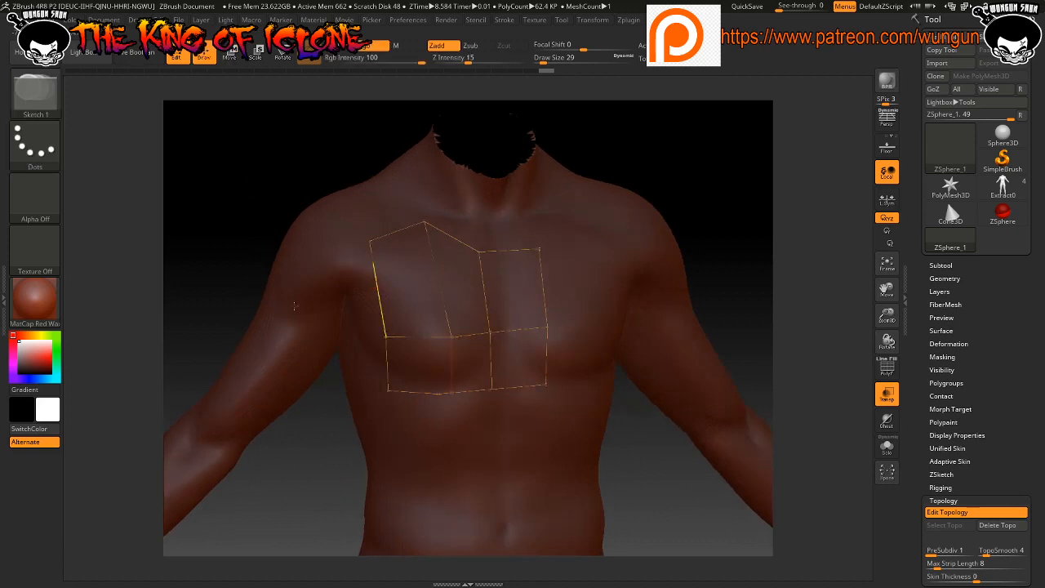
pyautogui.click(378, 291)
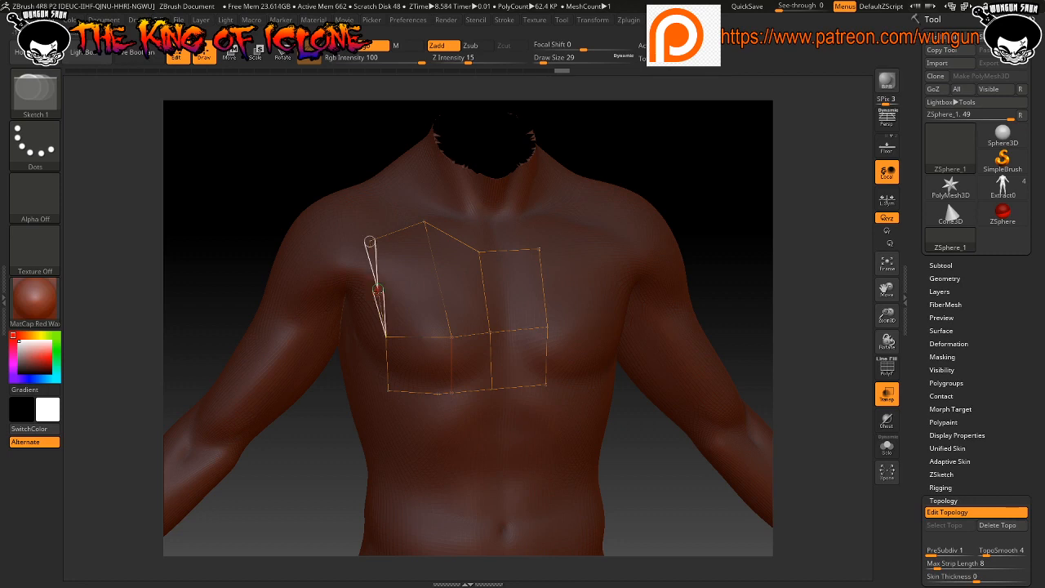
pyautogui.click(439, 280)
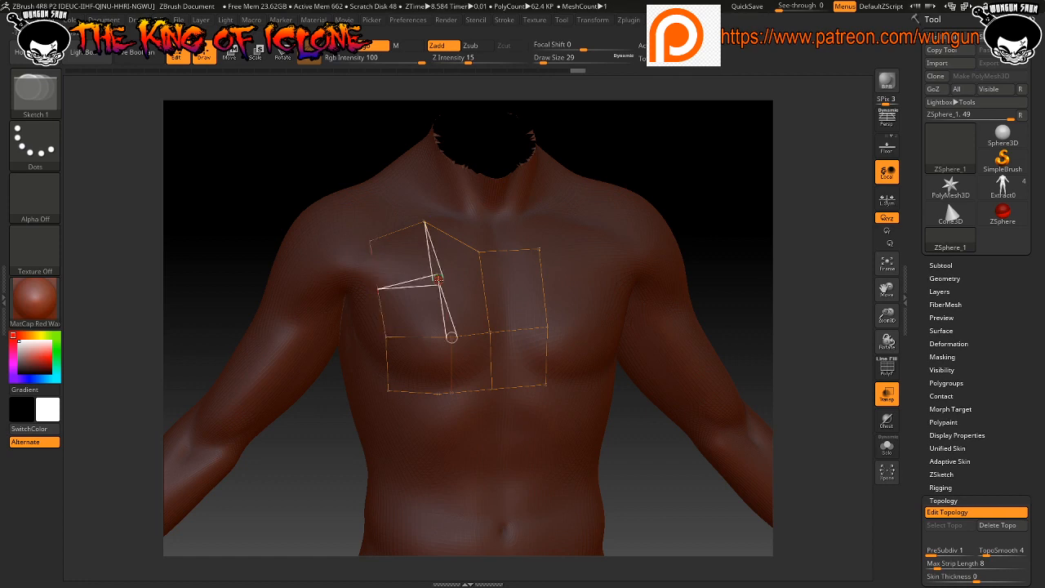
pyautogui.click(482, 285)
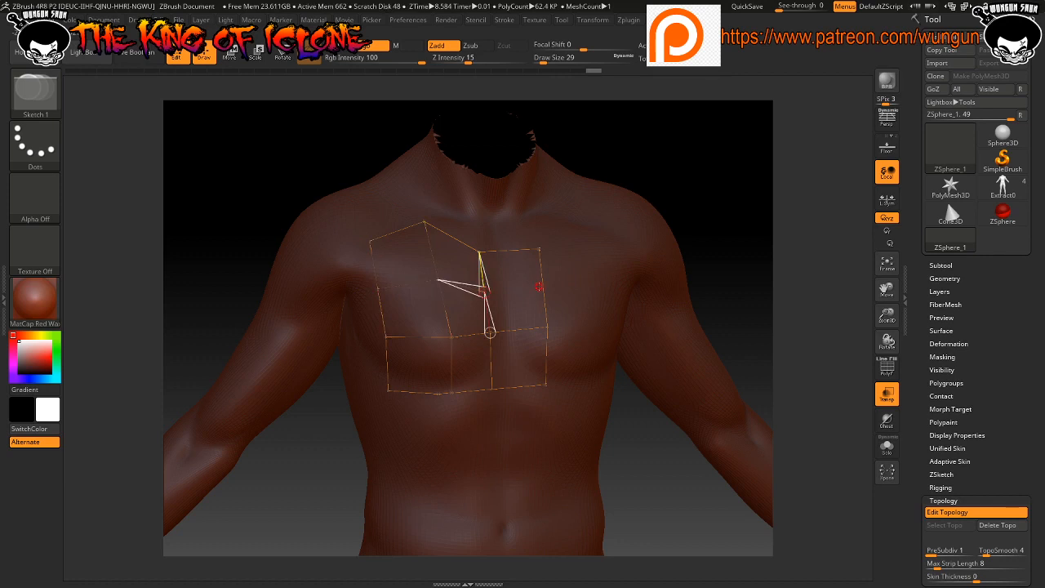
pyautogui.click(542, 287)
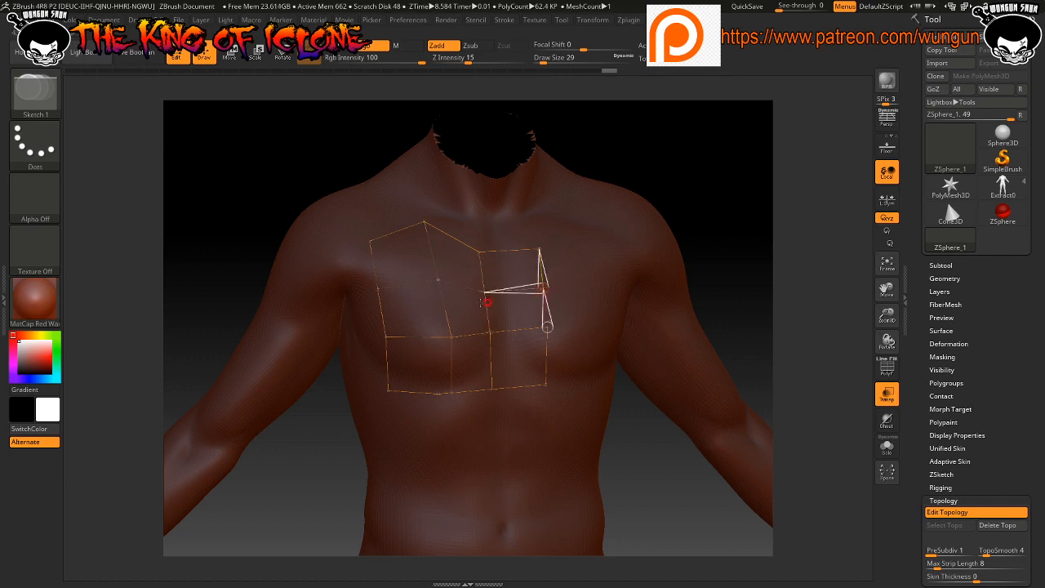
# In Move mode, shift the outer vertical line's crossing point above the pectoral's base and its lower-edge point outward to straighten the line
pyautogui.press('w')
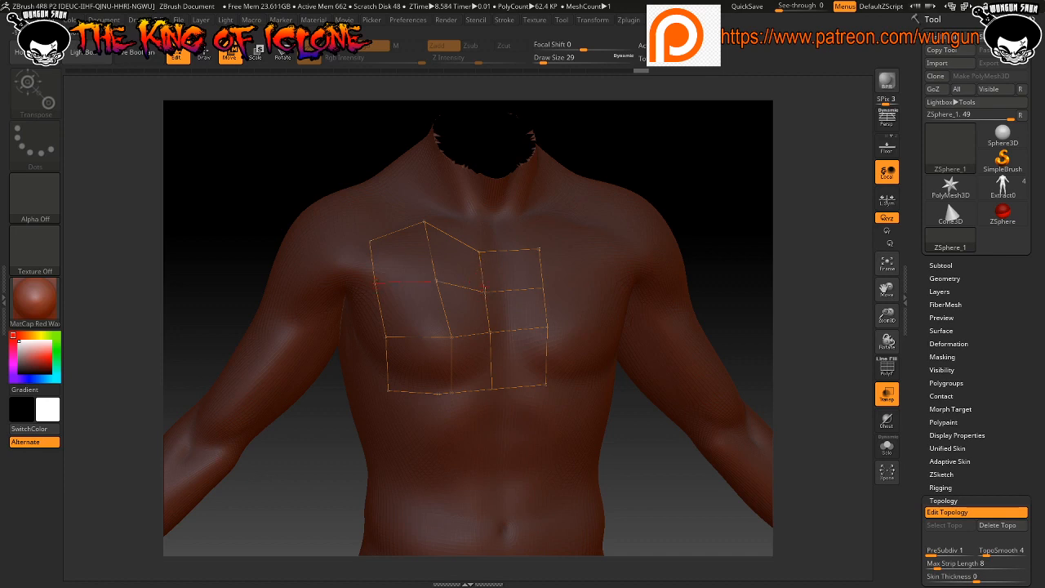
pyautogui.moveTo(451, 337); pyautogui.dragTo(441, 340)
pyautogui.moveTo(744, 256); pyautogui.dragTo(730, 252)
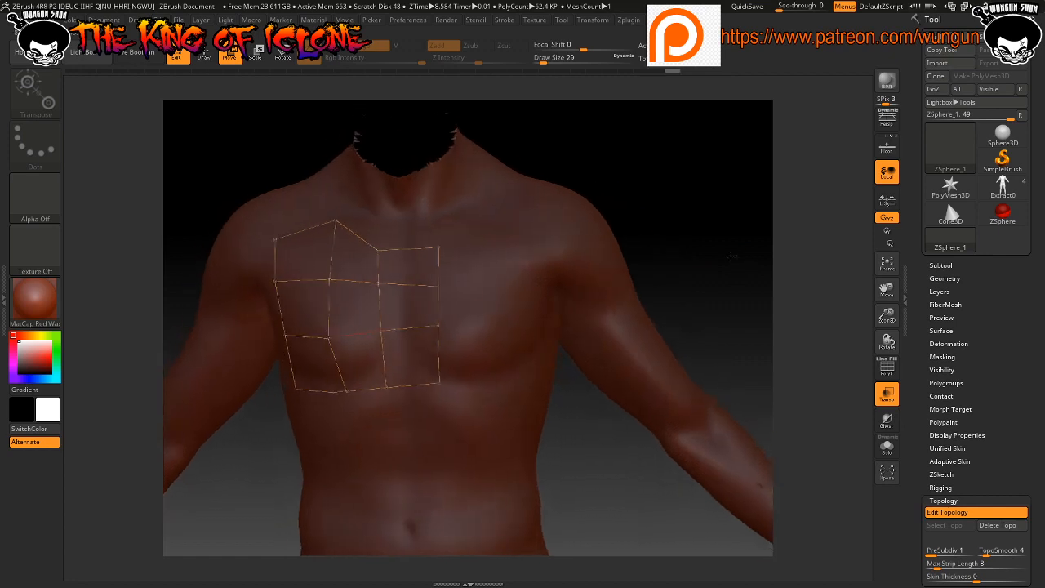
pyautogui.moveTo(350, 390); pyautogui.dragTo(337, 391)
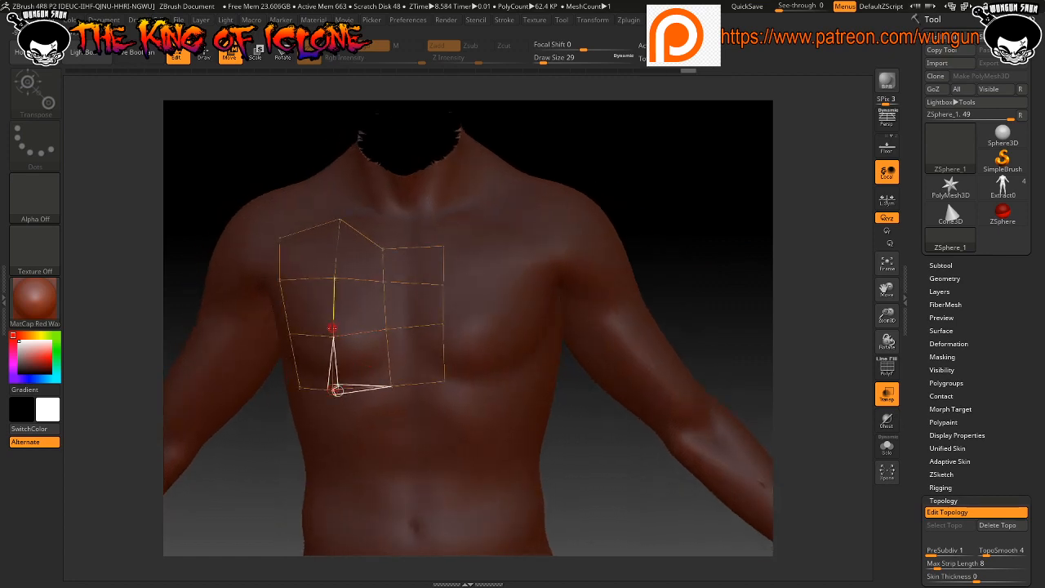
# Level the two horizontal topology rows by moving their crossing and breastbone-side points, and nudge the outline's upper peak into line
pyautogui.moveTo(333, 337); pyautogui.dragTo(386, 333)
pyautogui.click(443, 325)
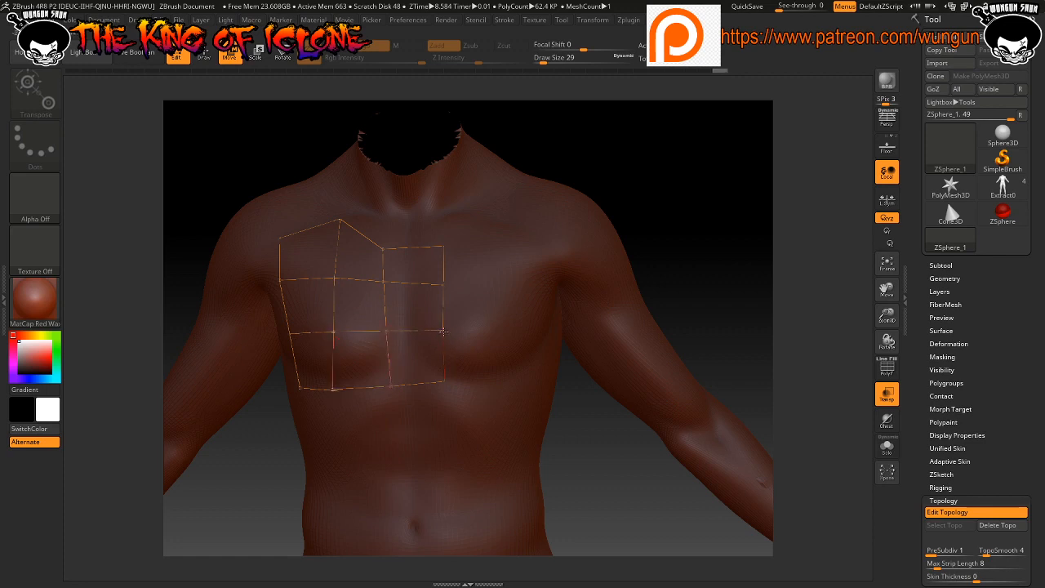
pyautogui.click(445, 284)
pyautogui.moveTo(332, 277); pyautogui.dragTo(334, 282)
pyautogui.moveTo(340, 217); pyautogui.dragTo(339, 219)
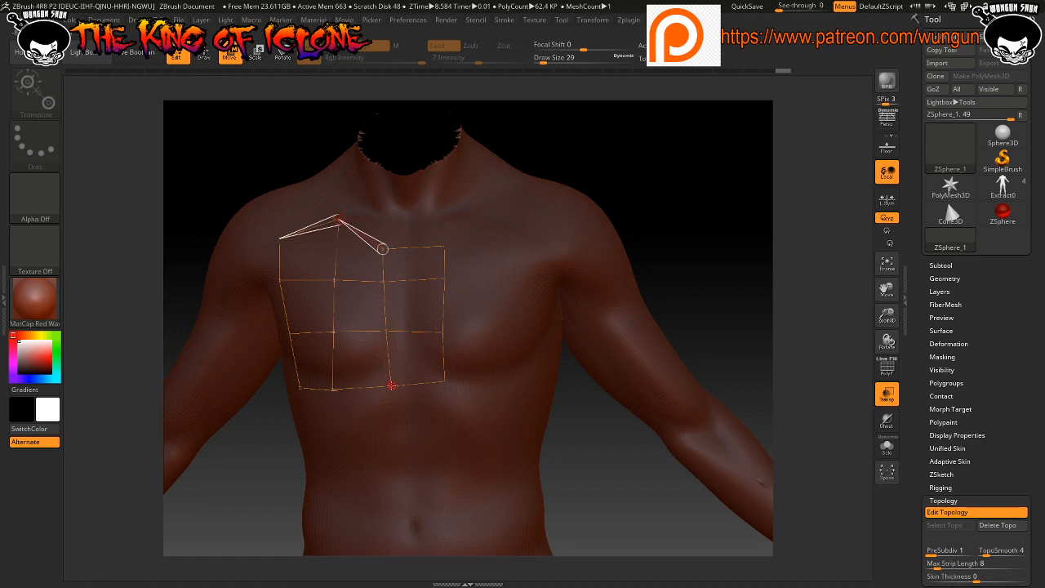
# Nudge the vertices along the bottom edge of the chest topology grid to even out their spacing
pyautogui.click(387, 384)
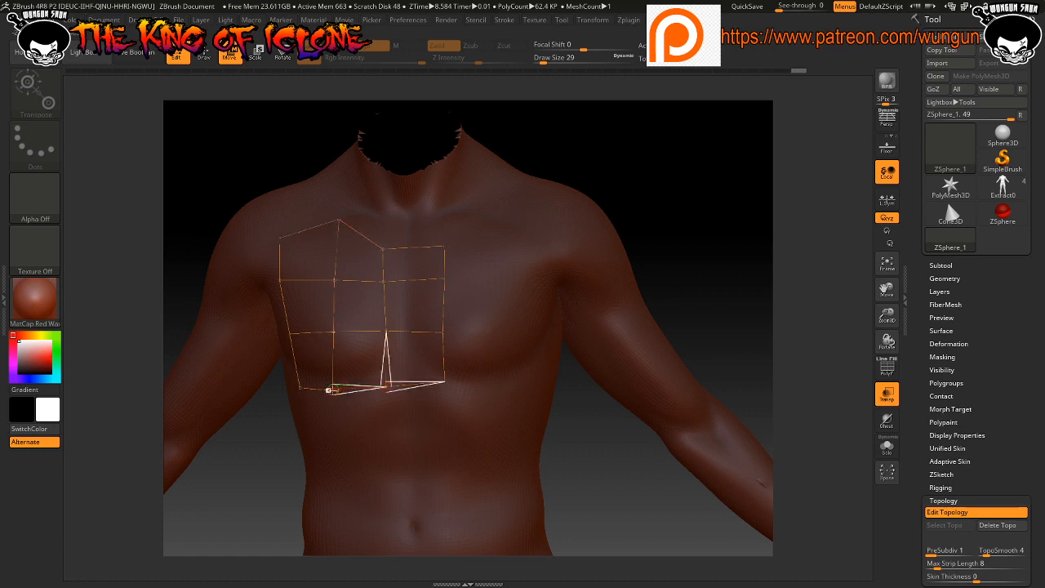
pyautogui.click(336, 392)
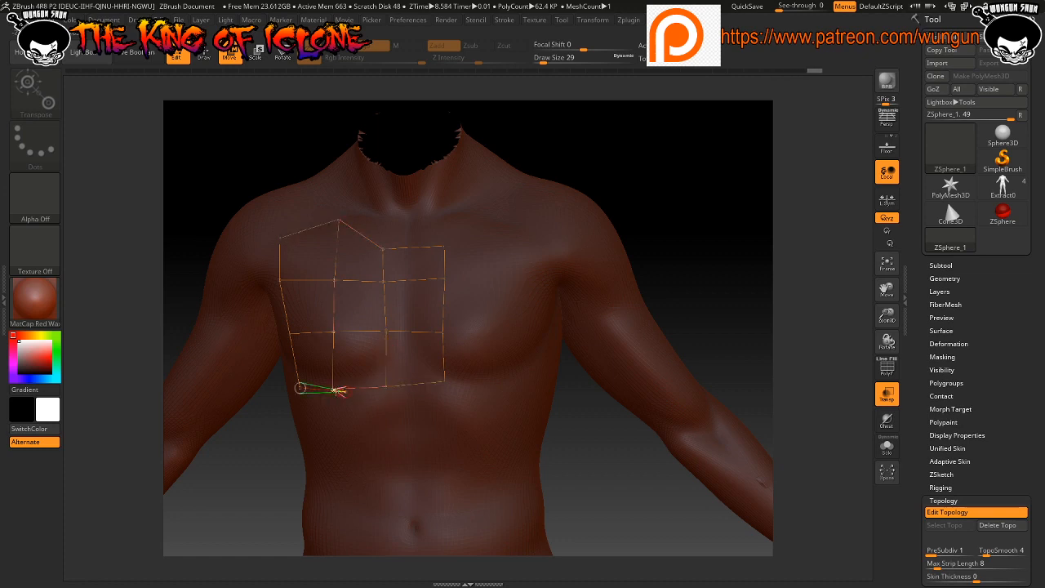
pyautogui.click(301, 387)
pyautogui.click(314, 434)
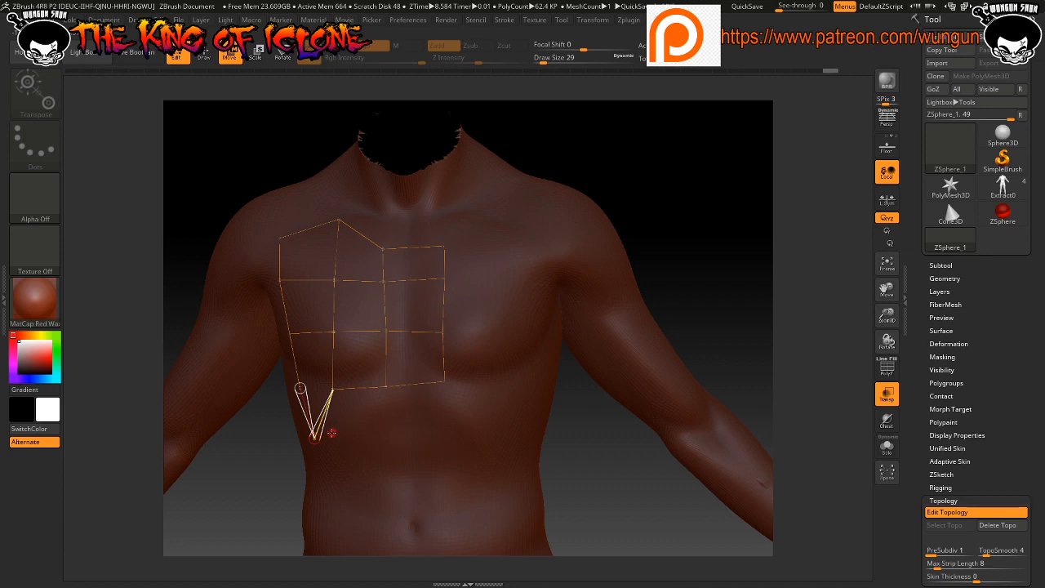
pyautogui.press('q')
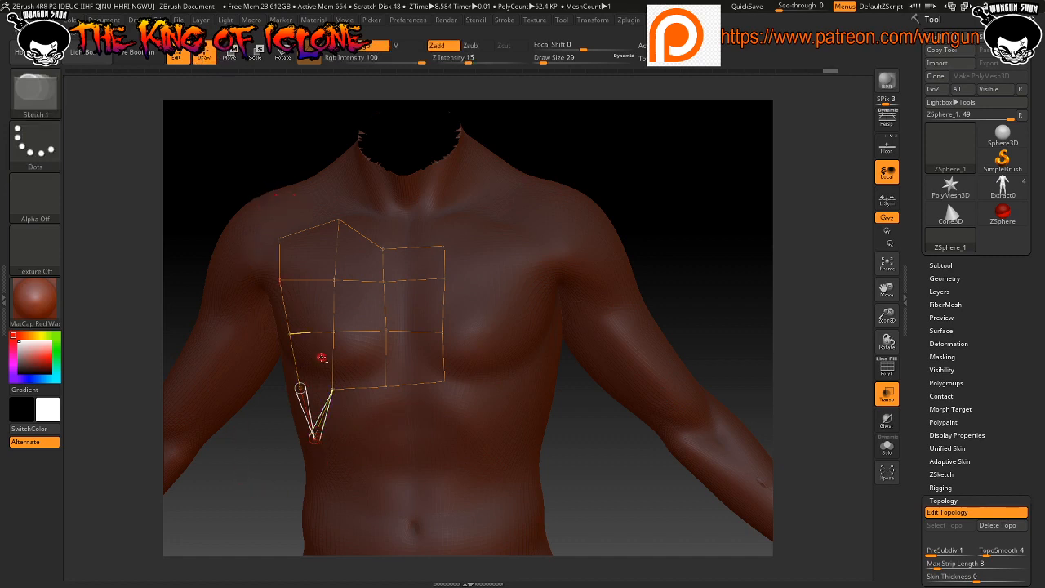
pyautogui.keyDown('alt'); pyautogui.click(315, 438); pyautogui.keyUp('alt')
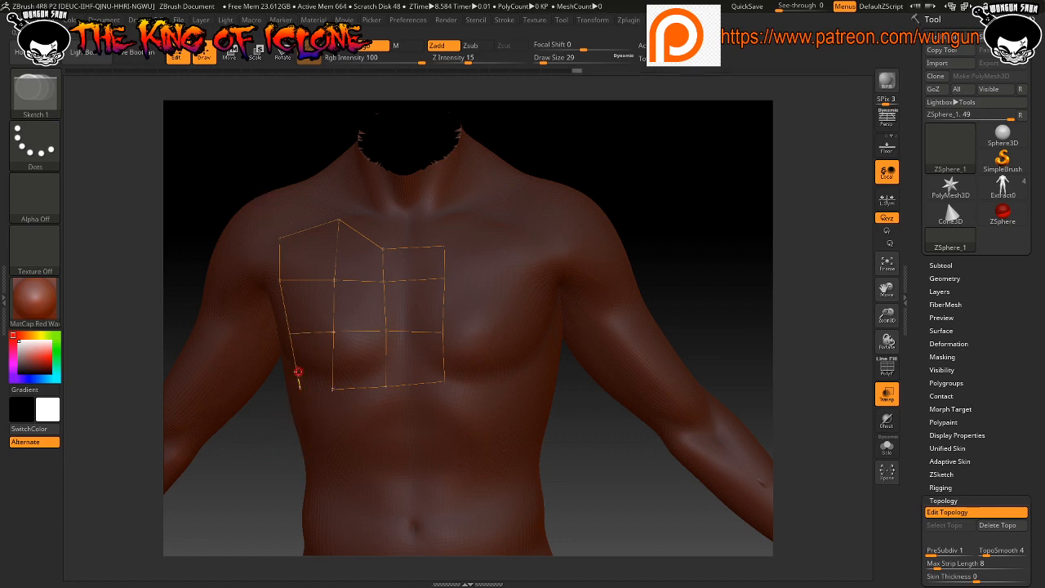
pyautogui.click(299, 389)
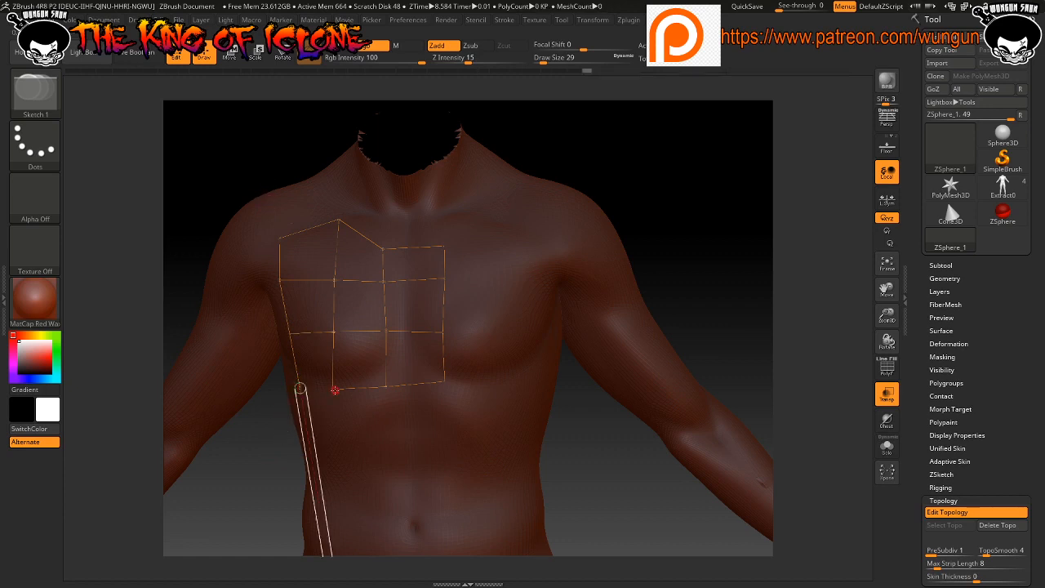
pyautogui.hotkey('ctrl', 'z')
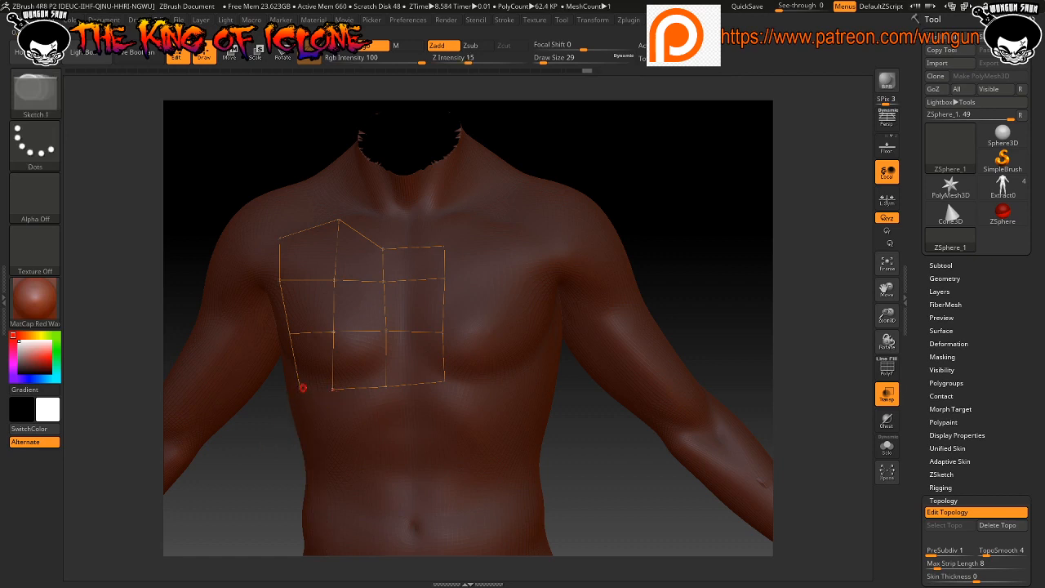
# Reconnect the grid's bottom corner vertex on the armpit side to its neighbouring vertex in the bottom row
pyautogui.moveTo(276, 418); pyautogui.dragTo(282, 415)
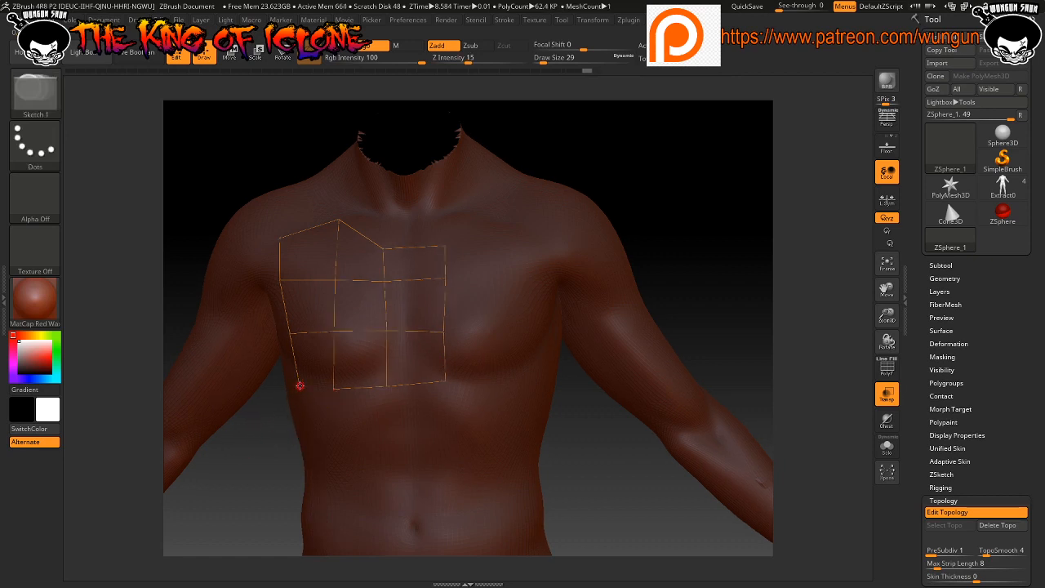
pyautogui.click(300, 386)
pyautogui.click(334, 388)
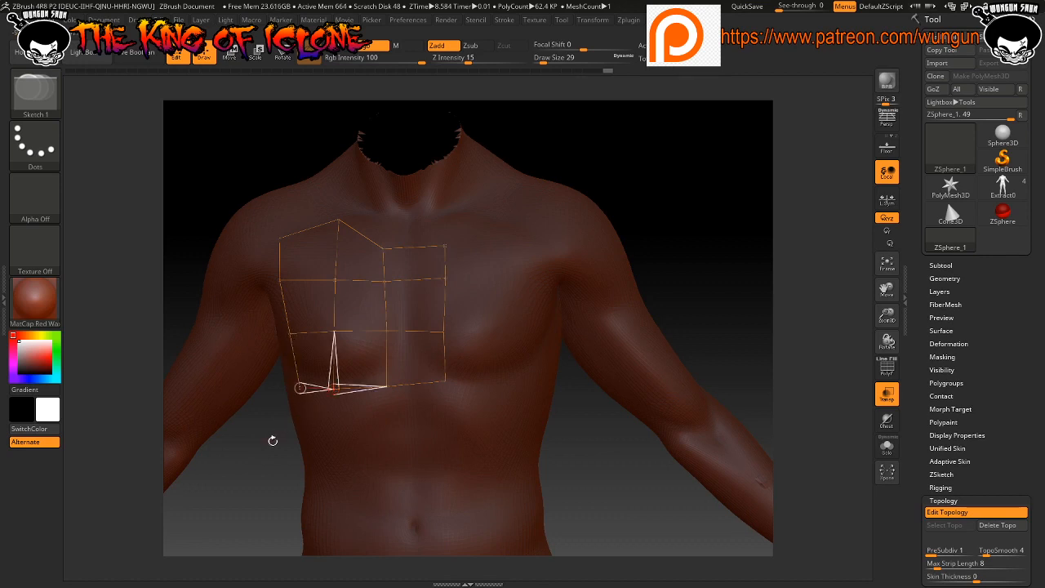
# Move the grid's bottom corner vertex on the armpit side slightly outward and down along the chest
pyautogui.press('w')
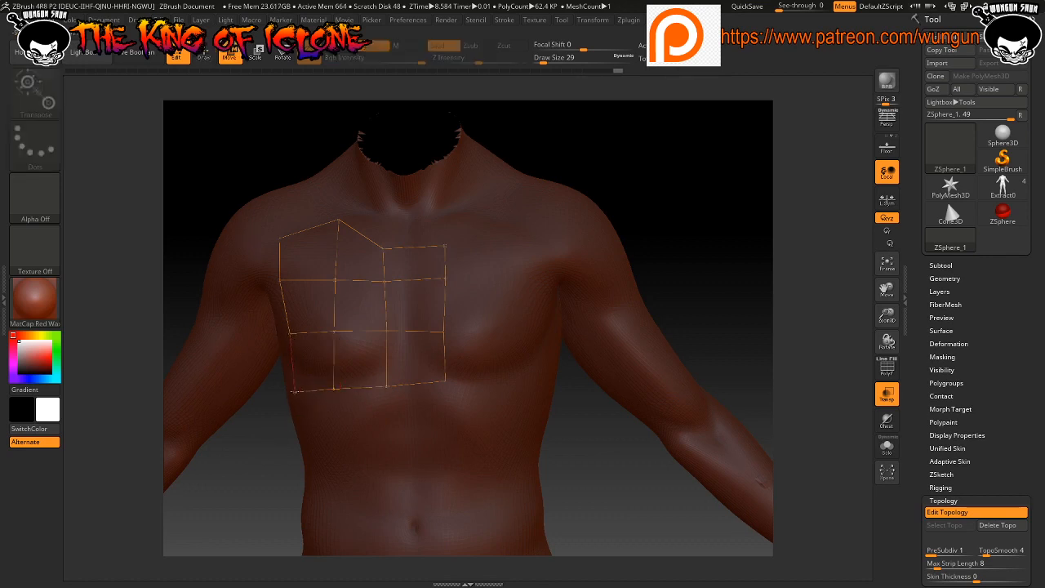
pyautogui.moveTo(296, 391); pyautogui.dragTo(295, 392)
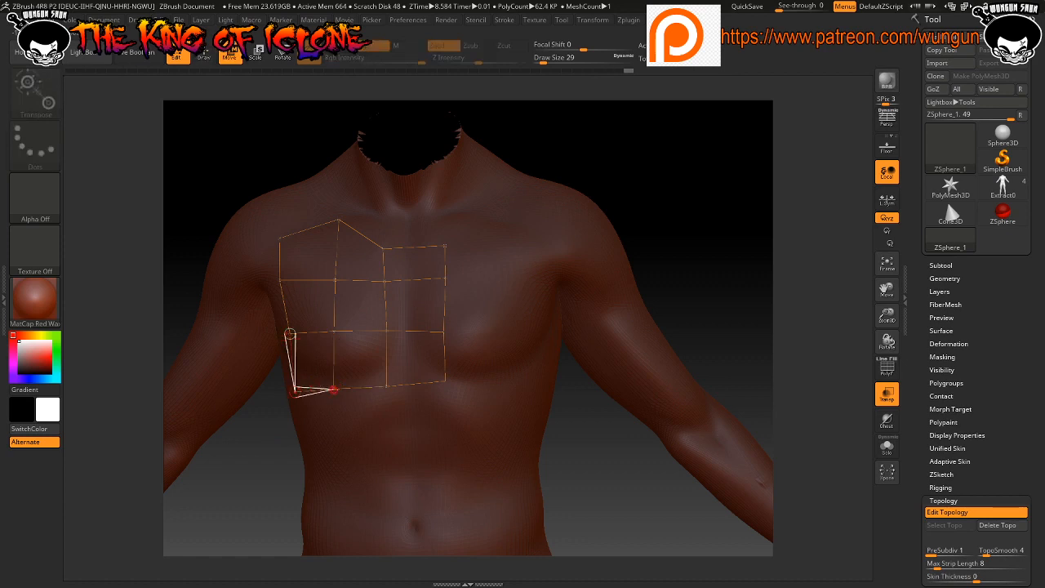
pyautogui.moveTo(229, 441); pyautogui.dragTo(304, 476)
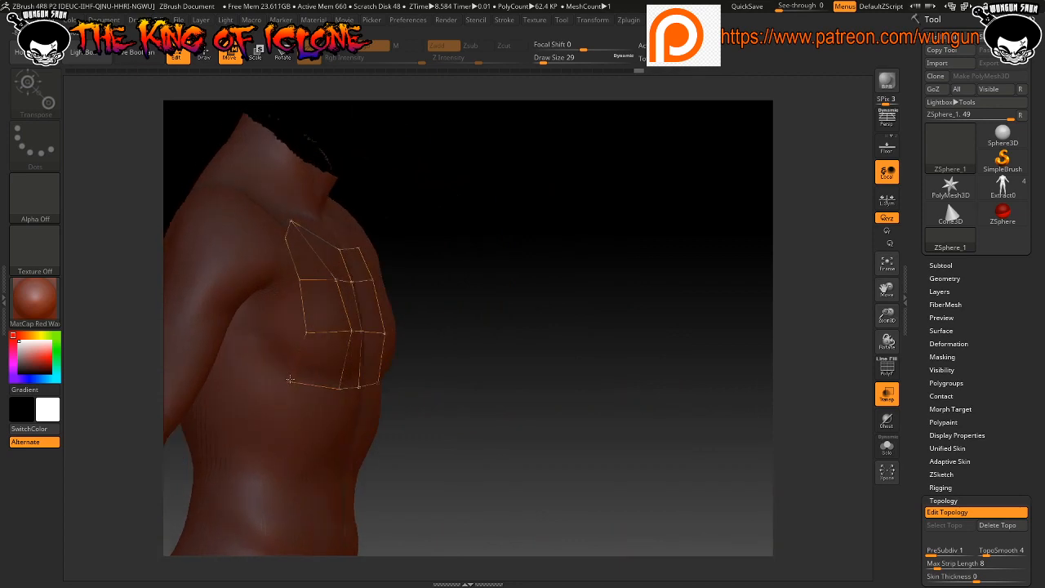
# Shift the interior vertices of the chest topology grid's two middle rows to even out the quads
pyautogui.moveTo(623, 401); pyautogui.dragTo(594, 404)
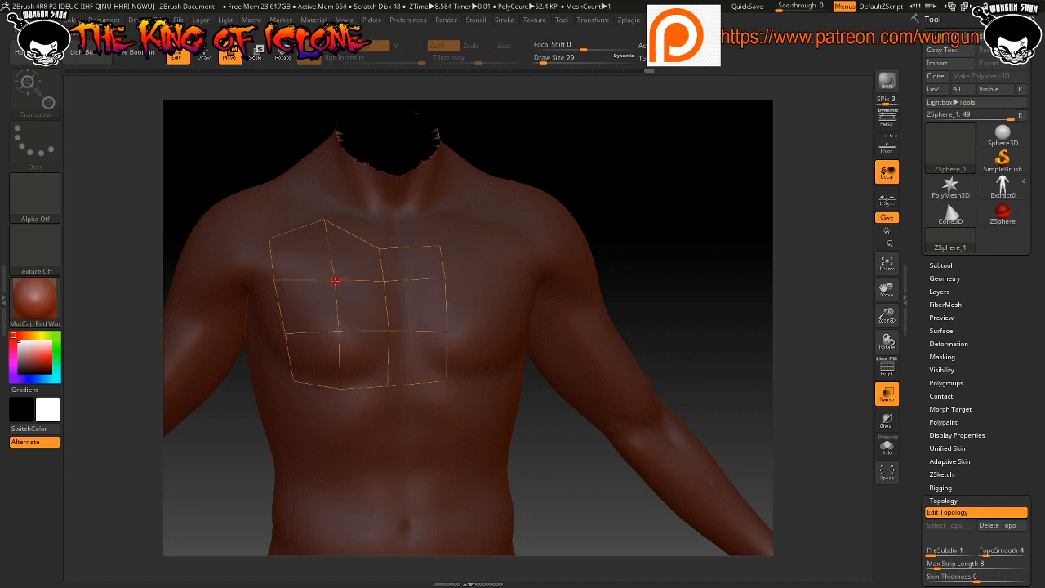
pyautogui.click(334, 281)
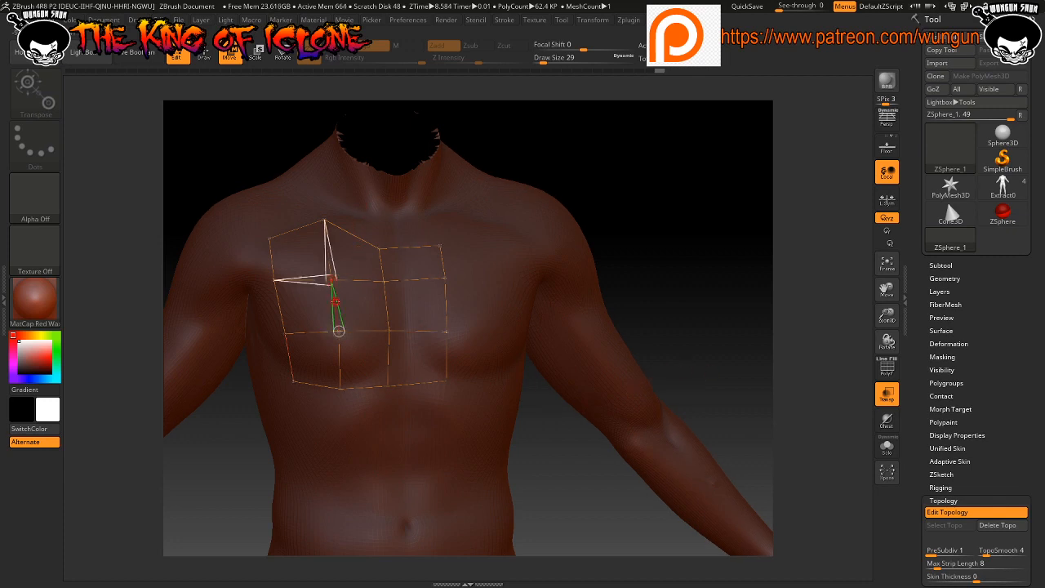
pyautogui.click(339, 330)
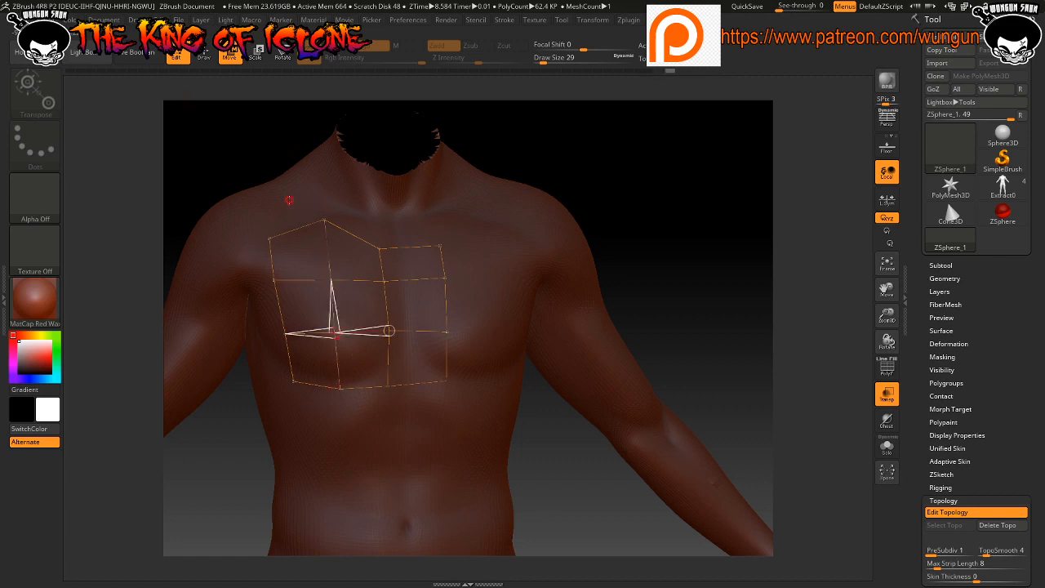
pyautogui.moveTo(763, 182); pyautogui.dragTo(560, 203)
pyautogui.moveTo(786, 209); pyautogui.dragTo(749, 204)
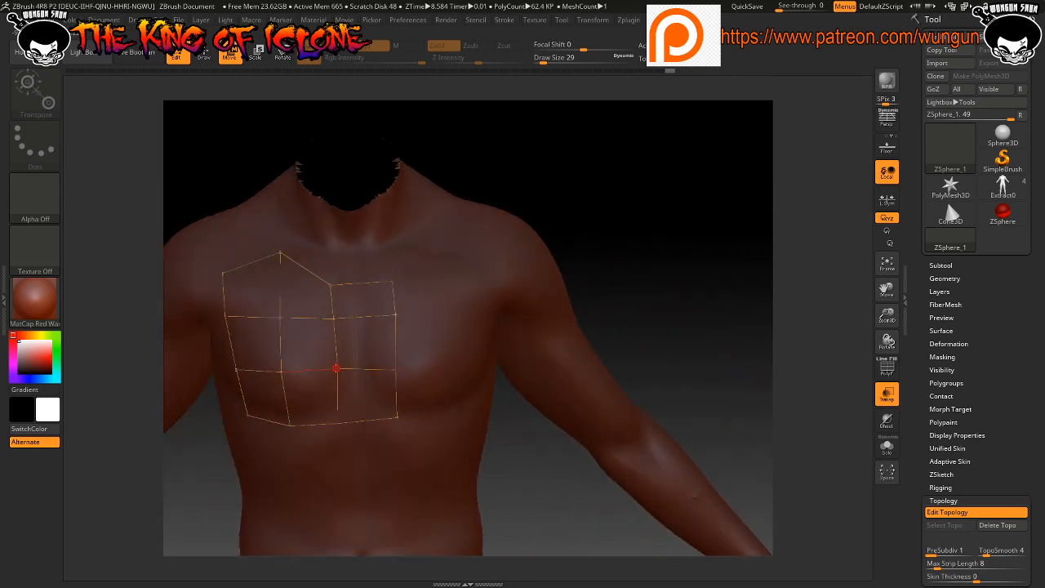
pyautogui.click(335, 370)
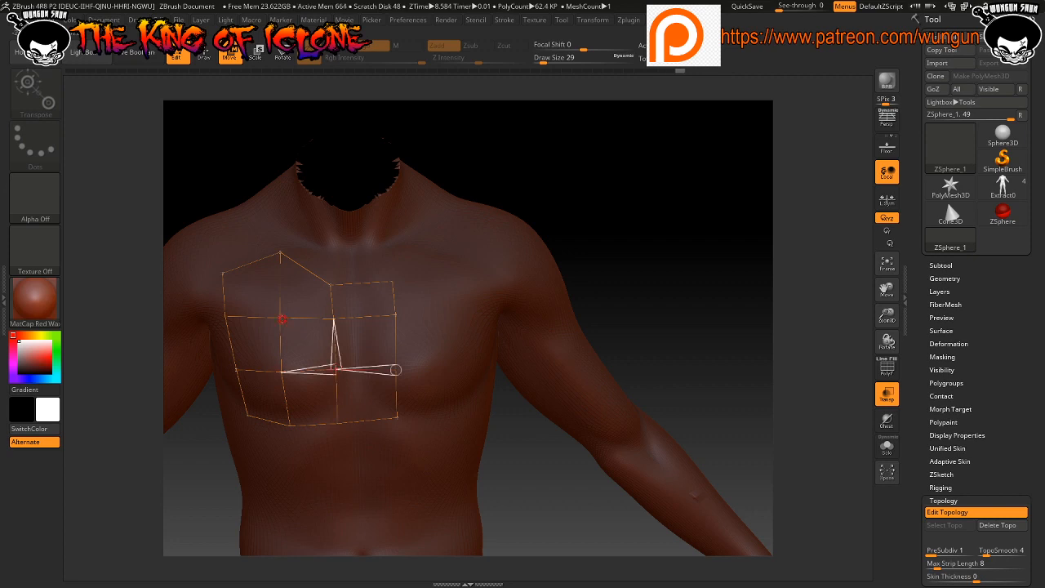
pyautogui.click(280, 318)
pyautogui.click(280, 317)
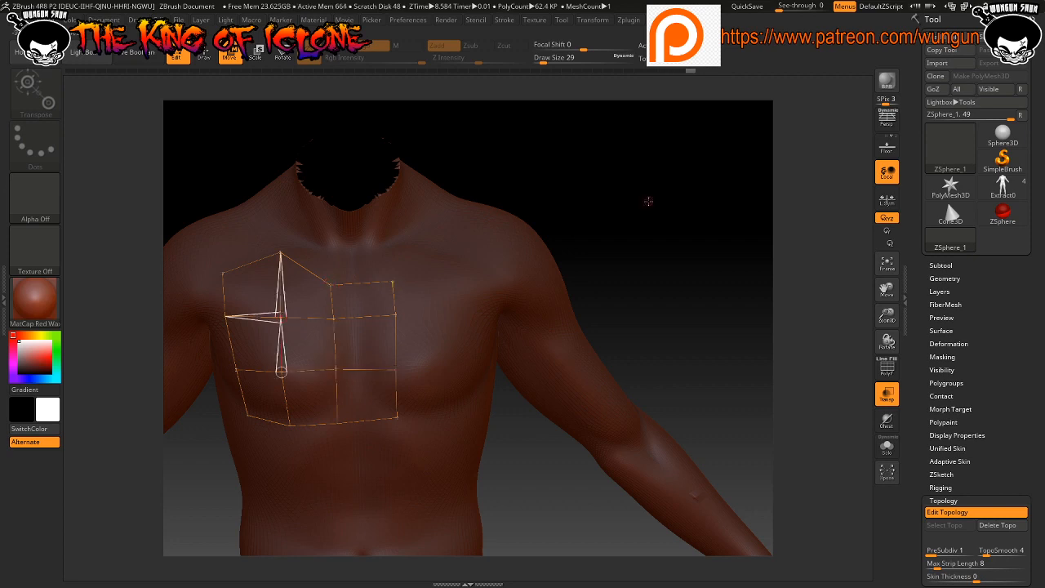
# Draw a new horizontal edge loop across all columns of the grid's top row, just above the existing second line
pyautogui.moveTo(648, 200); pyautogui.dragTo(665, 201)
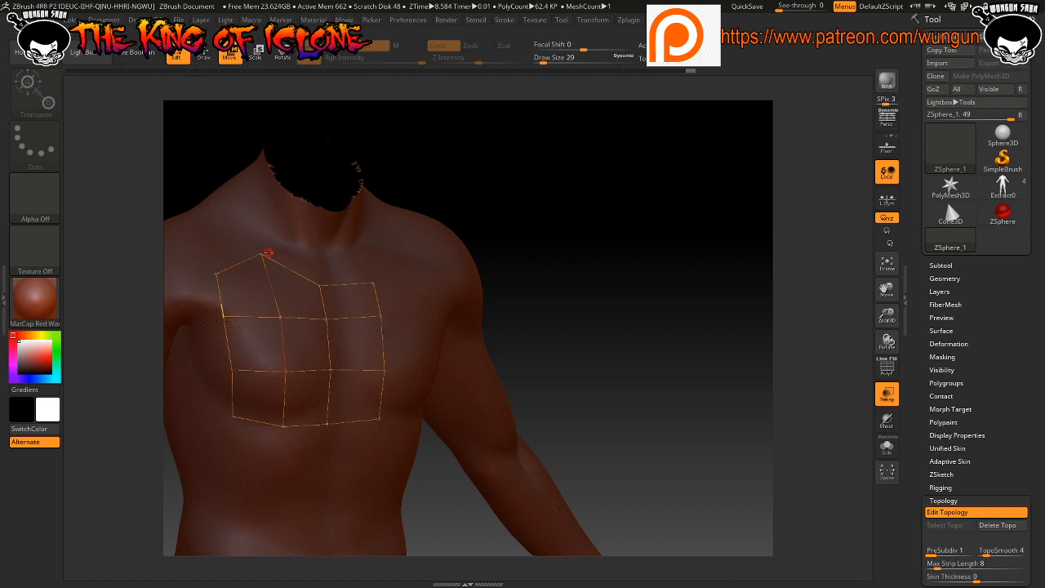
pyautogui.press('q')
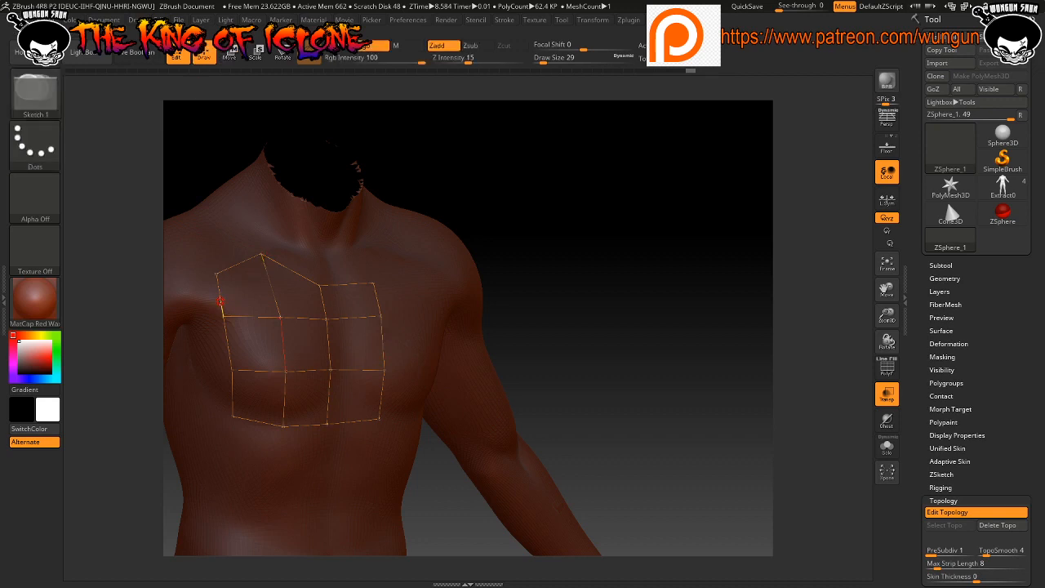
pyautogui.click(220, 301)
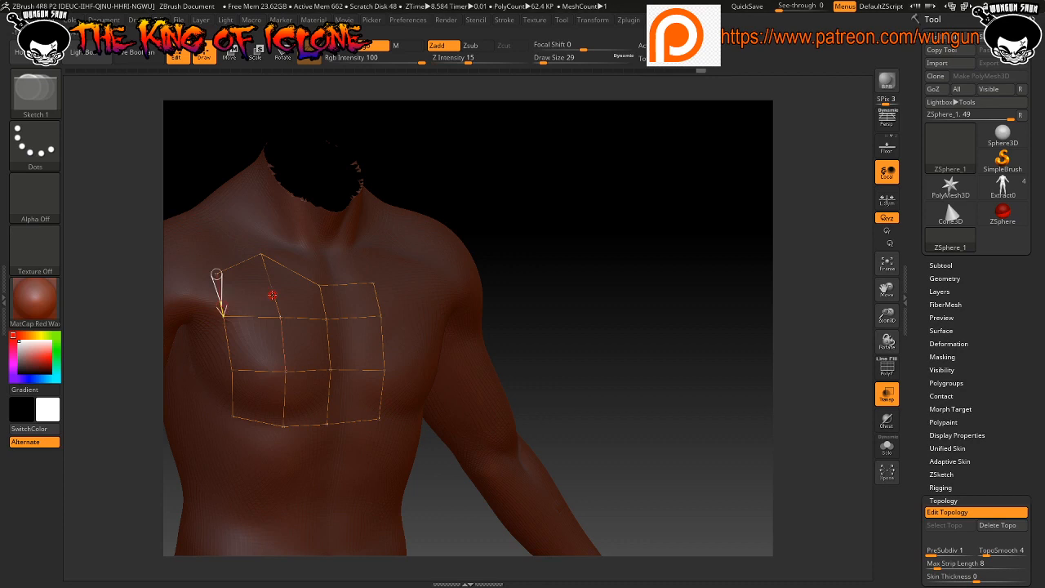
pyautogui.click(278, 312)
pyautogui.click(324, 304)
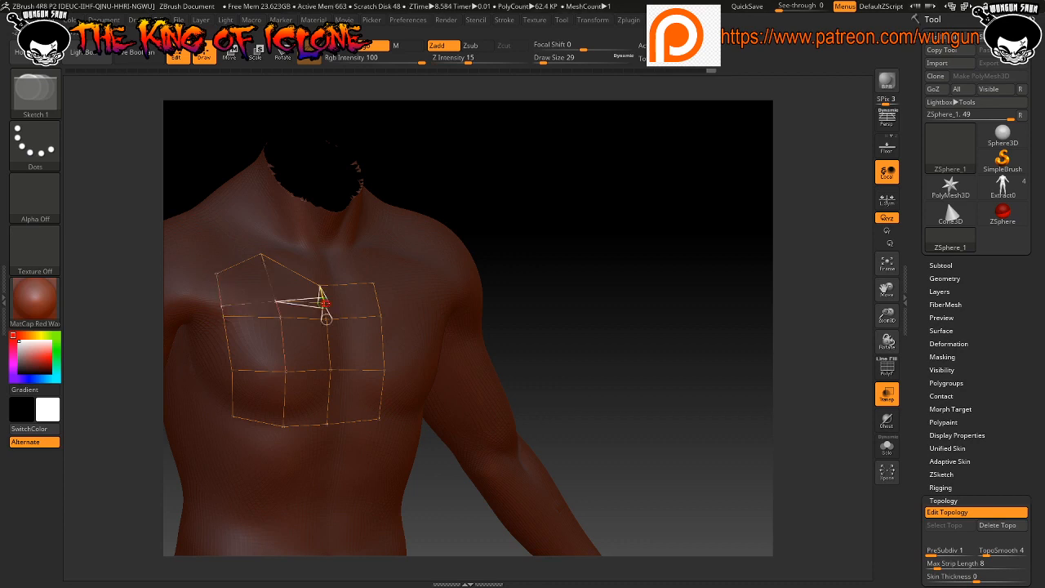
pyautogui.click(379, 309)
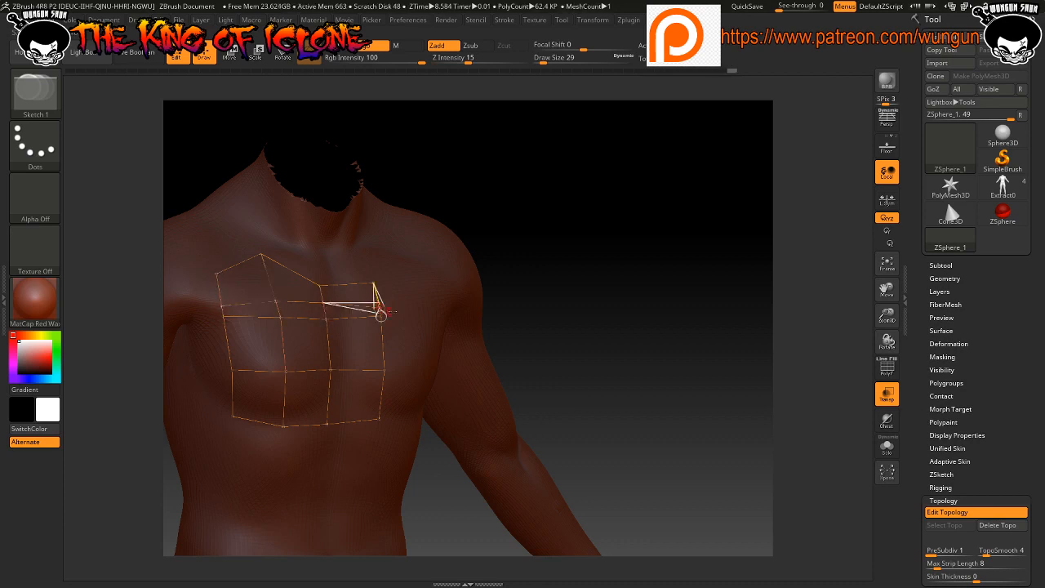
# Move the vertices of the newly drawn edge row upward to space it further from the row below
pyautogui.moveTo(541, 318); pyautogui.dragTo(572, 323)
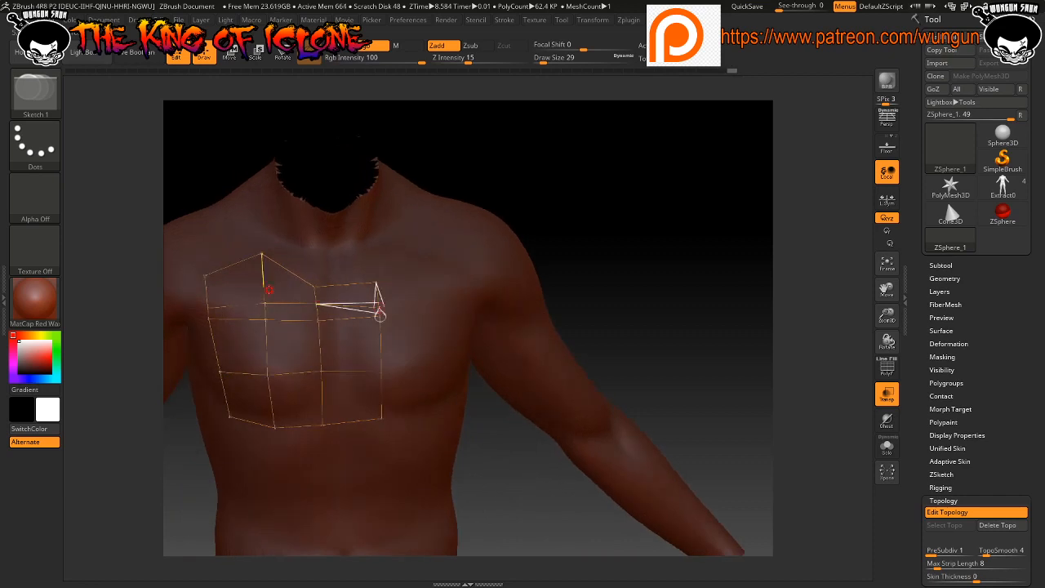
pyautogui.press('w')
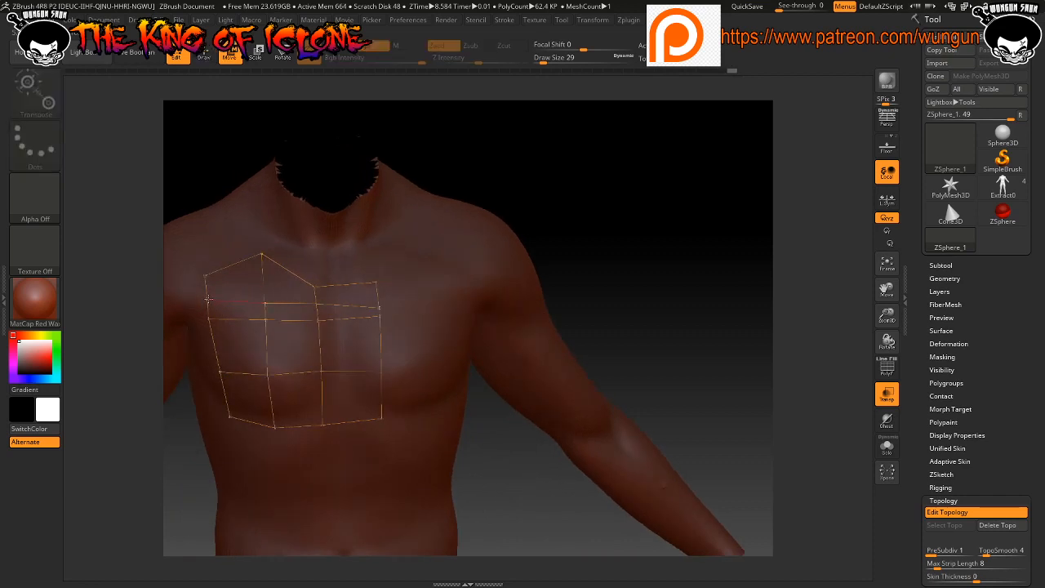
pyautogui.moveTo(265, 304); pyautogui.dragTo(265, 297)
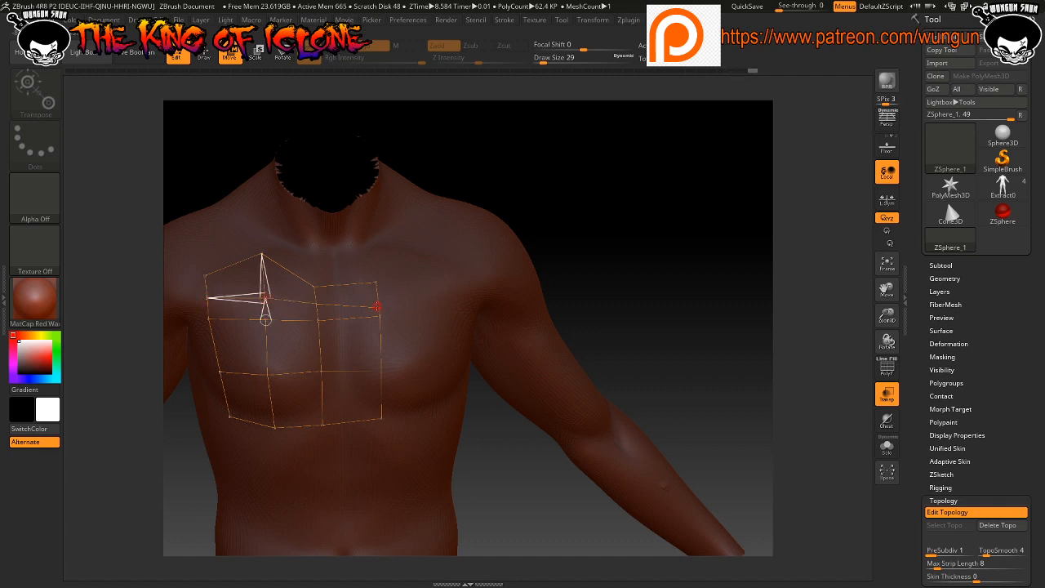
pyautogui.moveTo(376, 307); pyautogui.dragTo(378, 297)
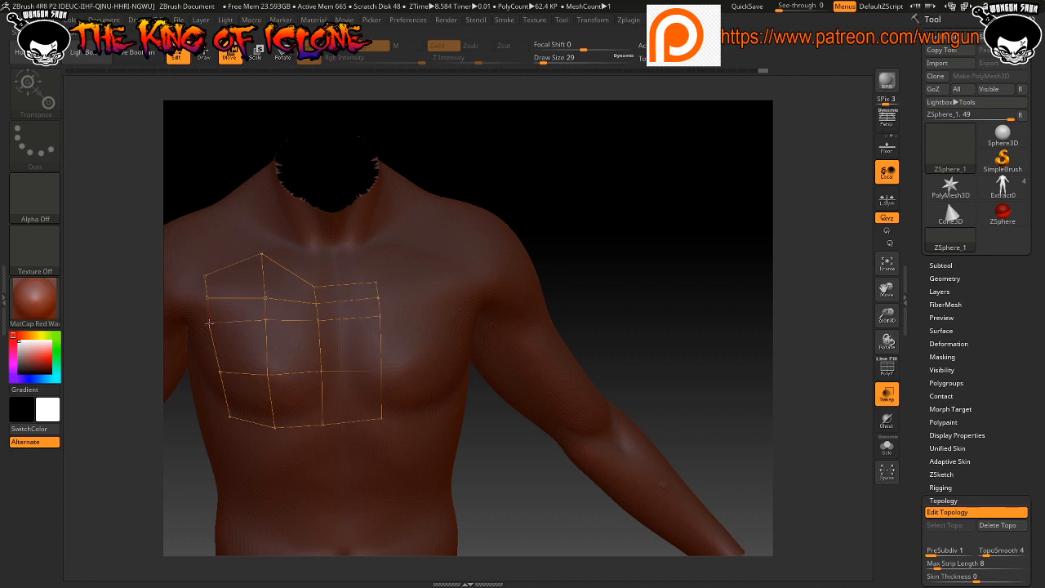
# Move the vertices of the row below the new edge loop downward so the rows are more evenly spaced
pyautogui.moveTo(209, 324); pyautogui.dragTo(212, 328)
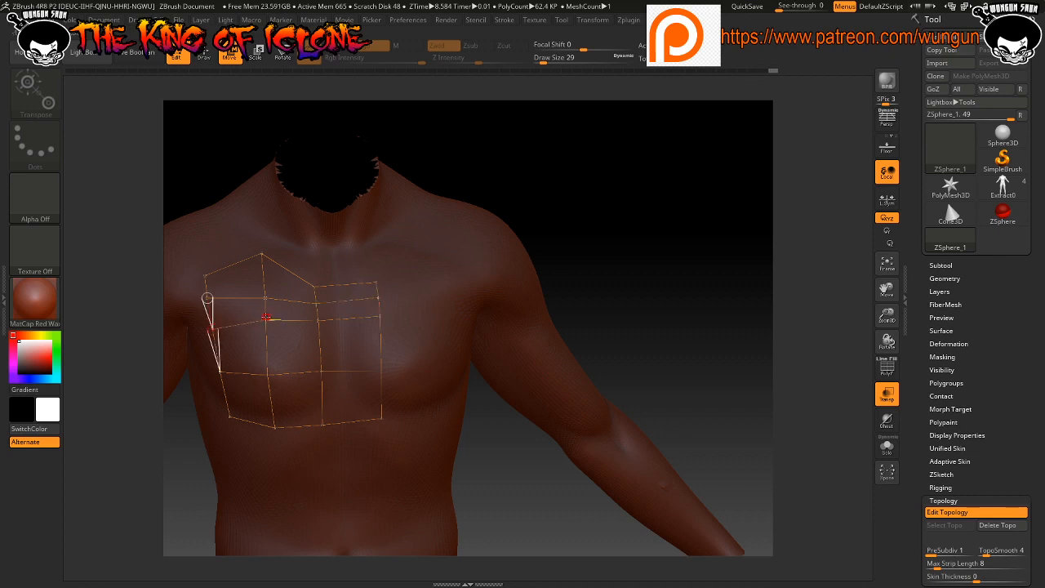
pyautogui.moveTo(265, 298); pyautogui.dragTo(265, 297)
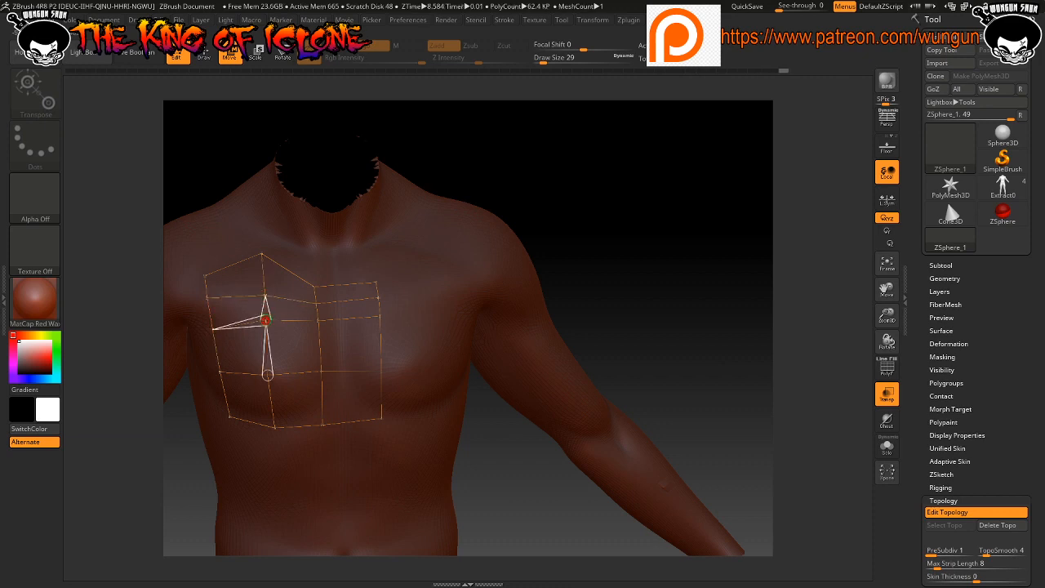
pyautogui.moveTo(265, 318); pyautogui.dragTo(267, 330)
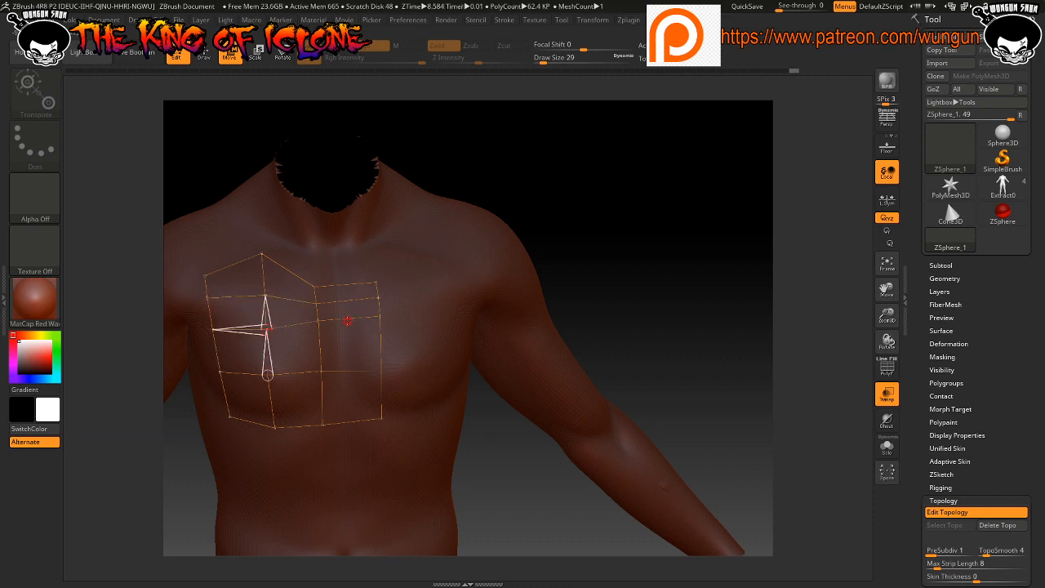
pyautogui.click(318, 330)
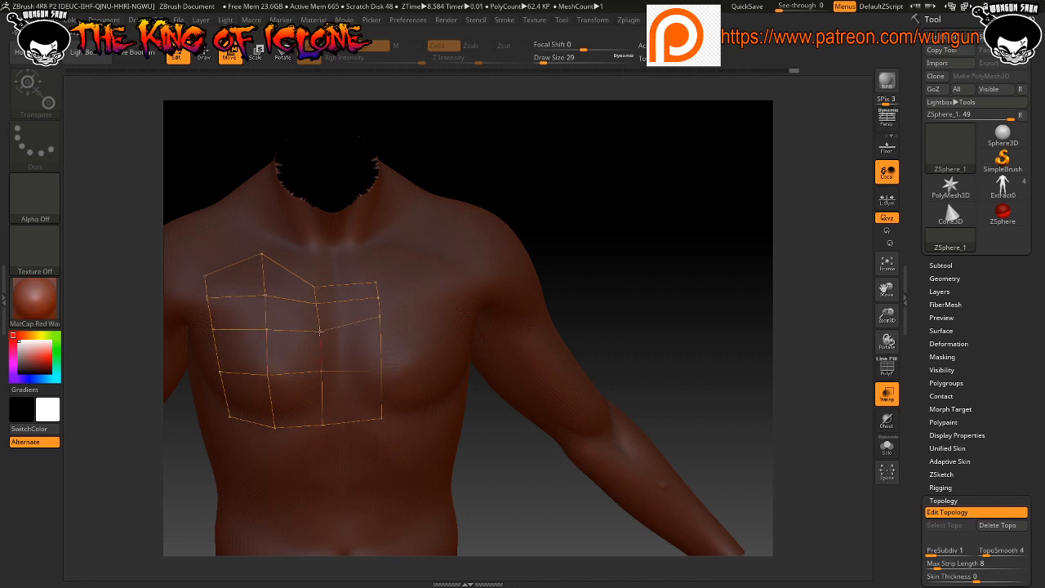
pyautogui.click(380, 328)
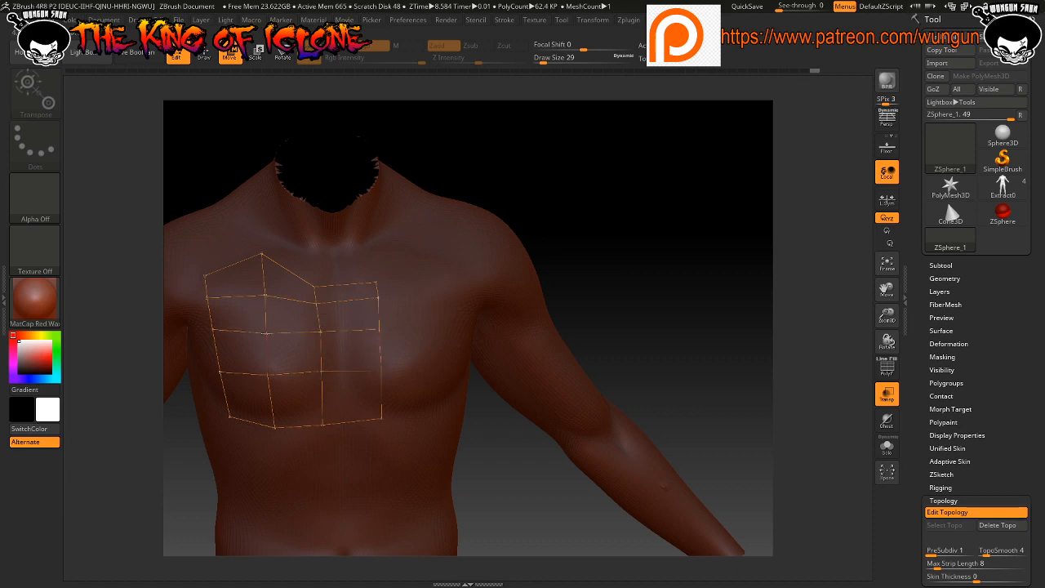
pyautogui.click(265, 331)
pyautogui.click(213, 331)
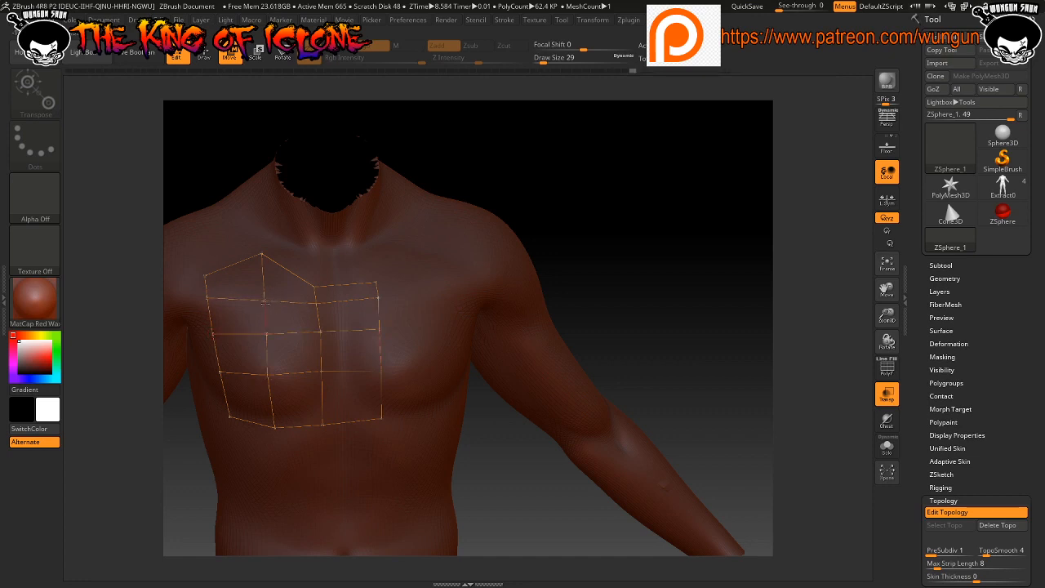
# Fine-tune the middle and sternum-side end vertices of the added upper row to straighten the line
pyautogui.click(266, 301)
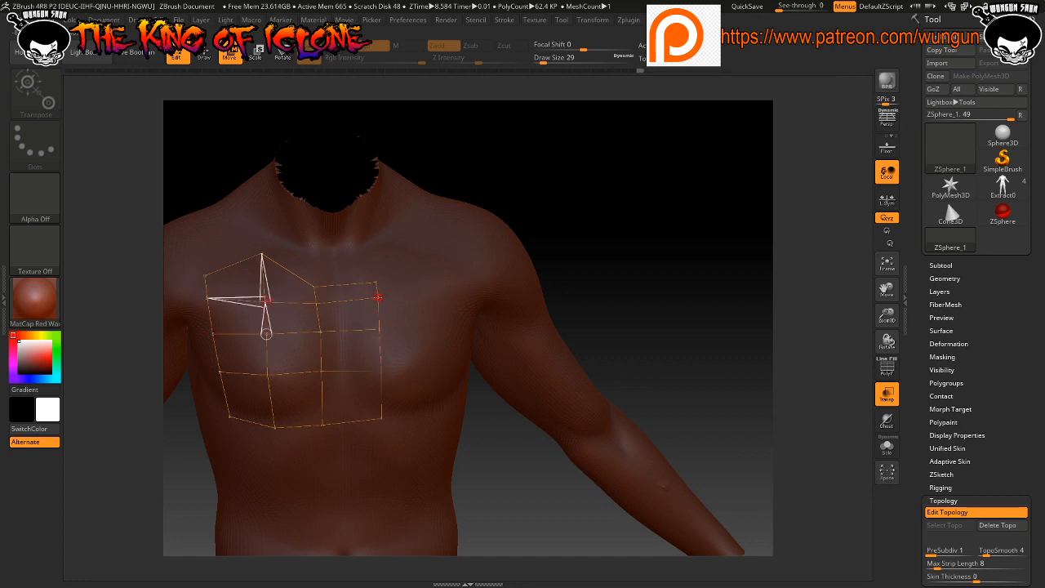
pyautogui.click(378, 297)
pyautogui.click(379, 299)
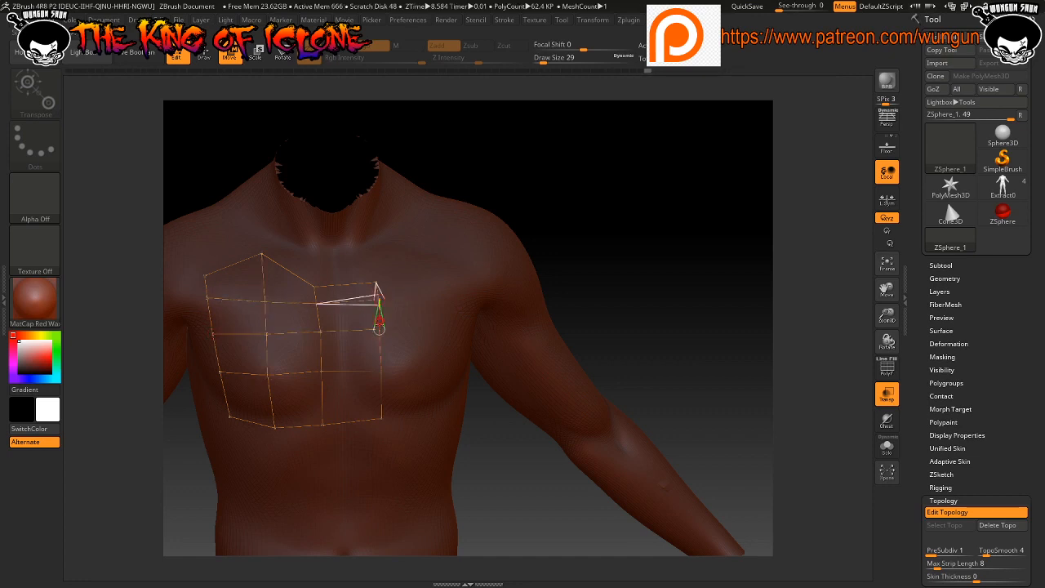
# Nudge the interior vertices of the chest grid to straighten its second vertical line
pyautogui.click(325, 373)
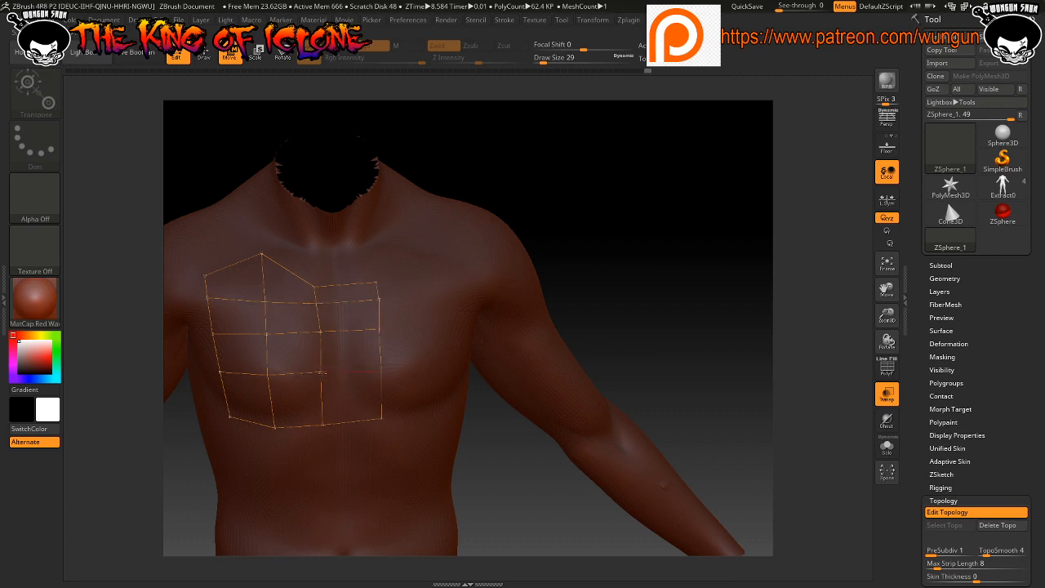
pyautogui.click(321, 374)
pyautogui.click(264, 335)
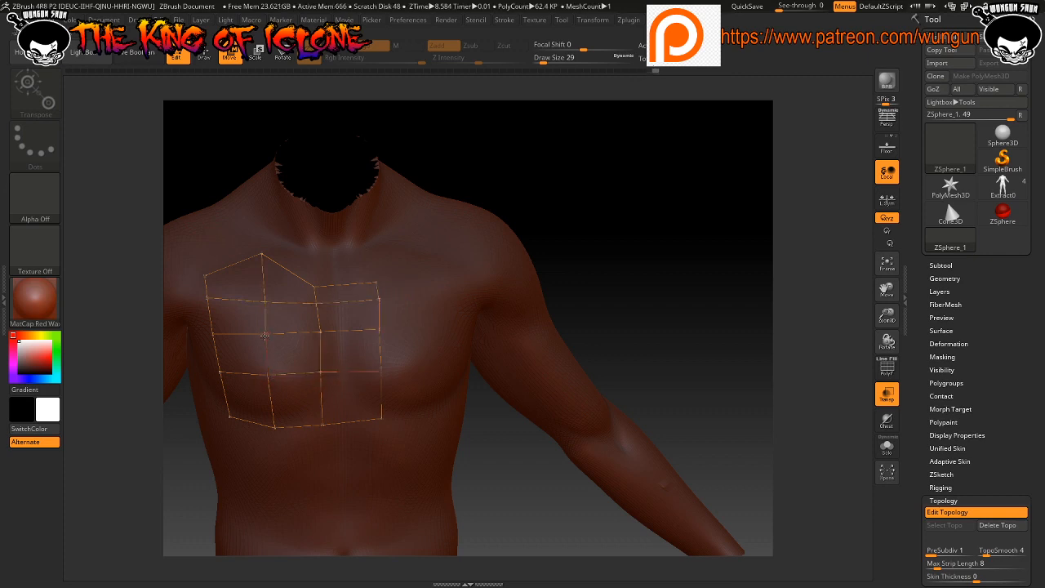
pyautogui.moveTo(265, 302); pyautogui.dragTo(263, 303)
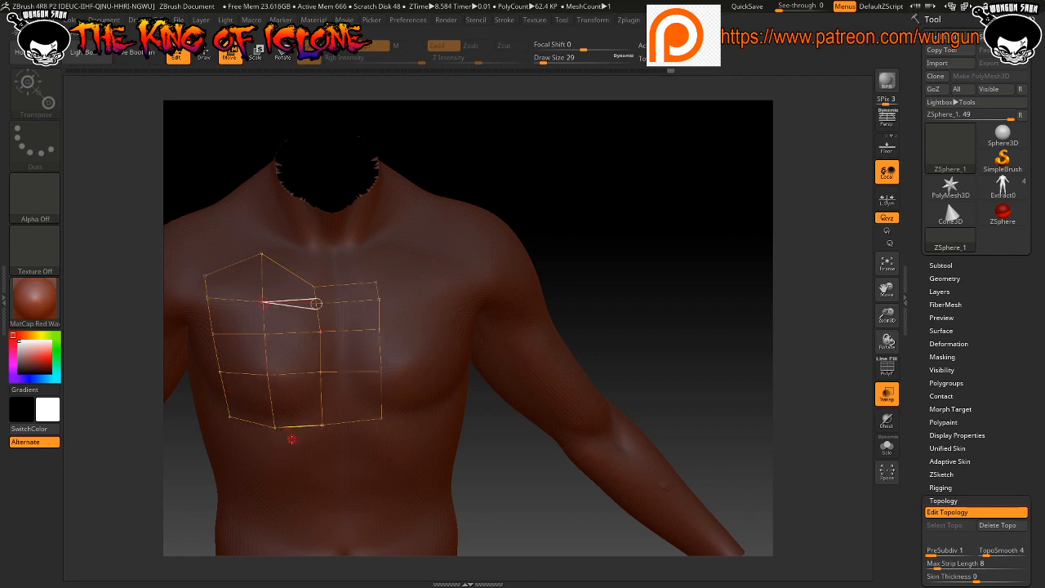
# Draw a new horizontal edge row across all columns of the grid's bottom row, from the armpit side to the sternum
pyautogui.press('q')
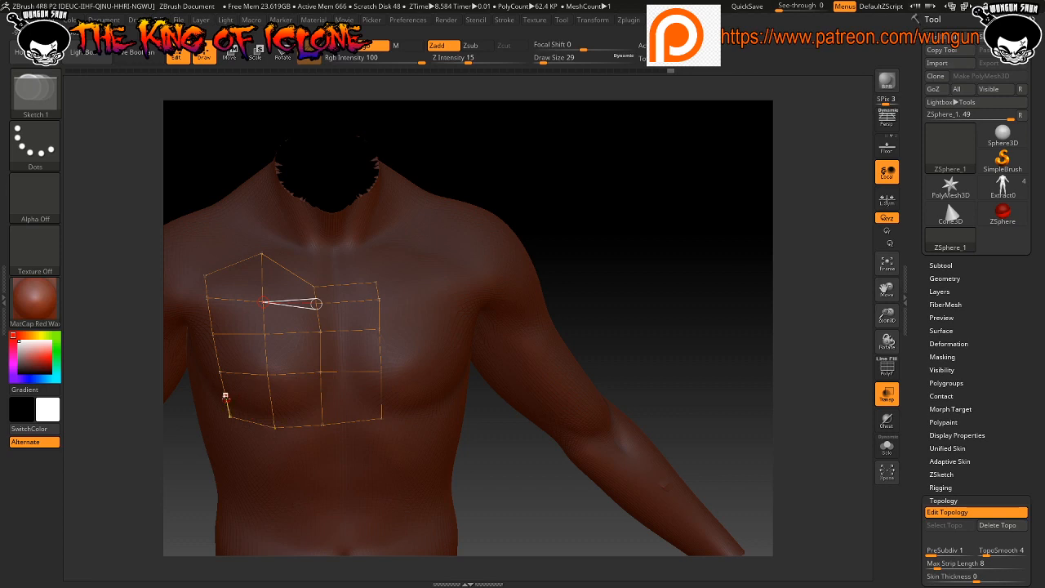
pyautogui.click(226, 399)
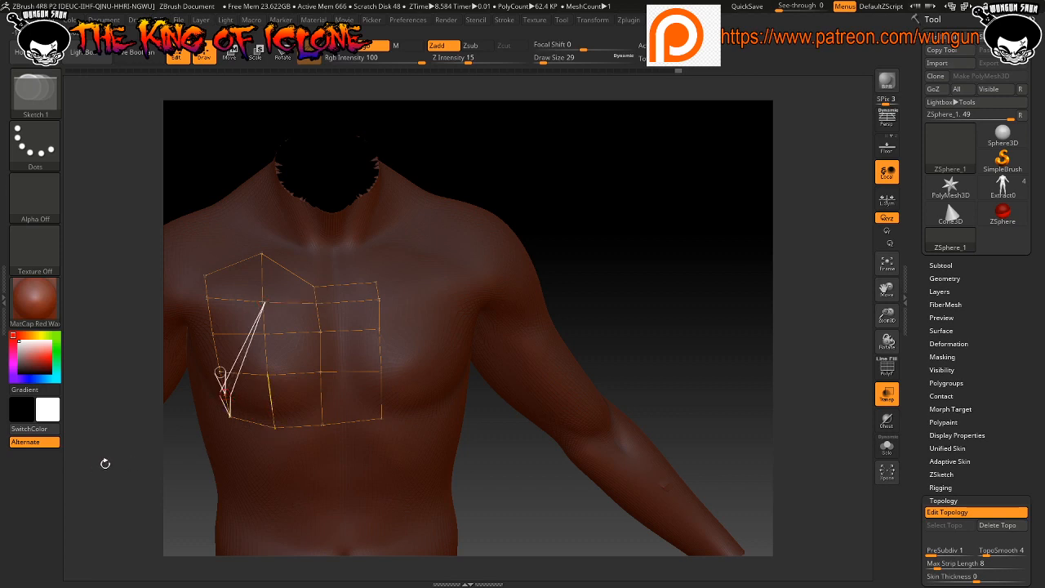
pyautogui.hotkey('ctrl', 'z')
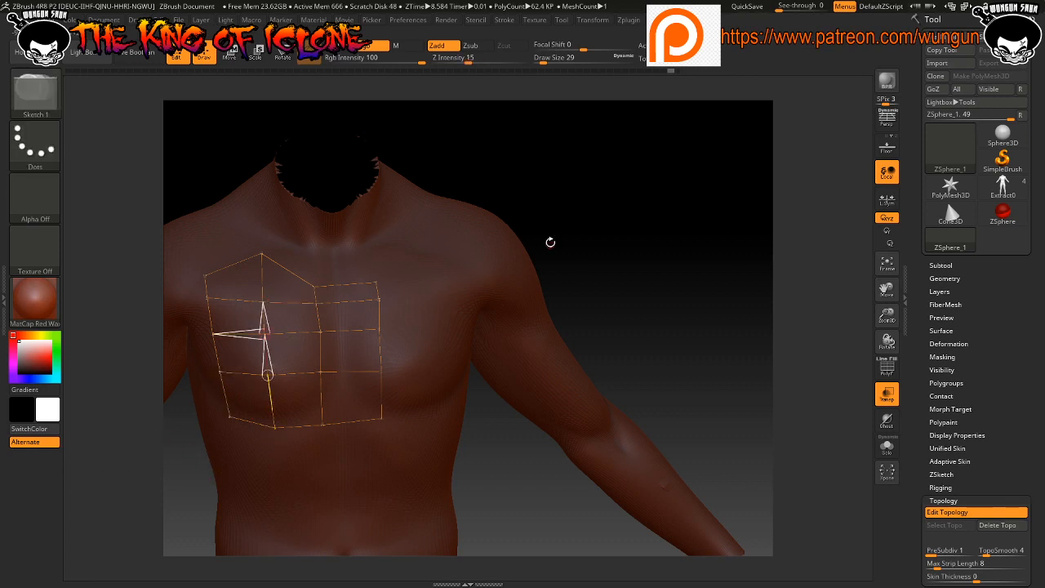
pyautogui.click(625, 220)
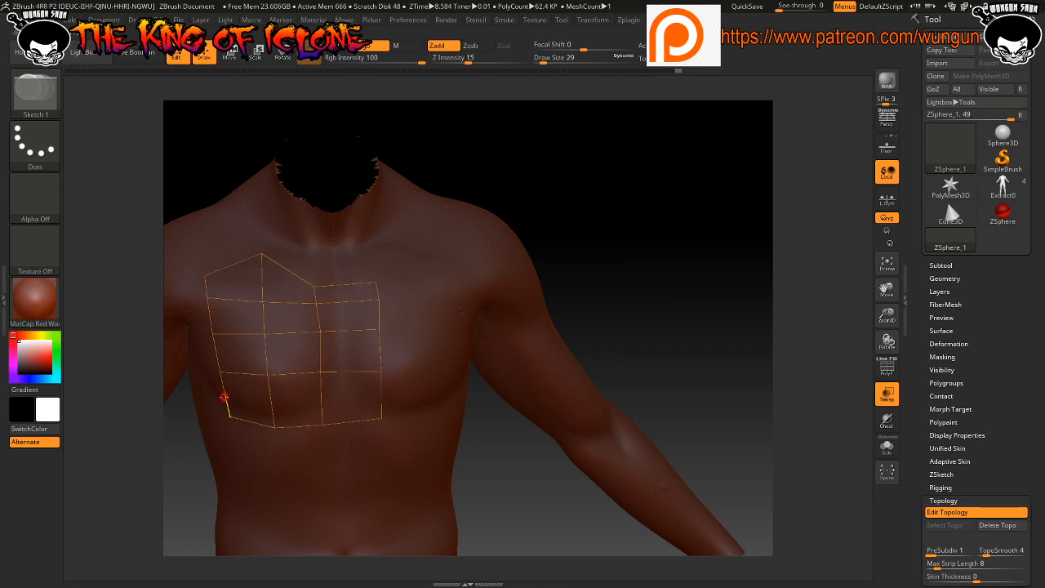
pyautogui.click(224, 397)
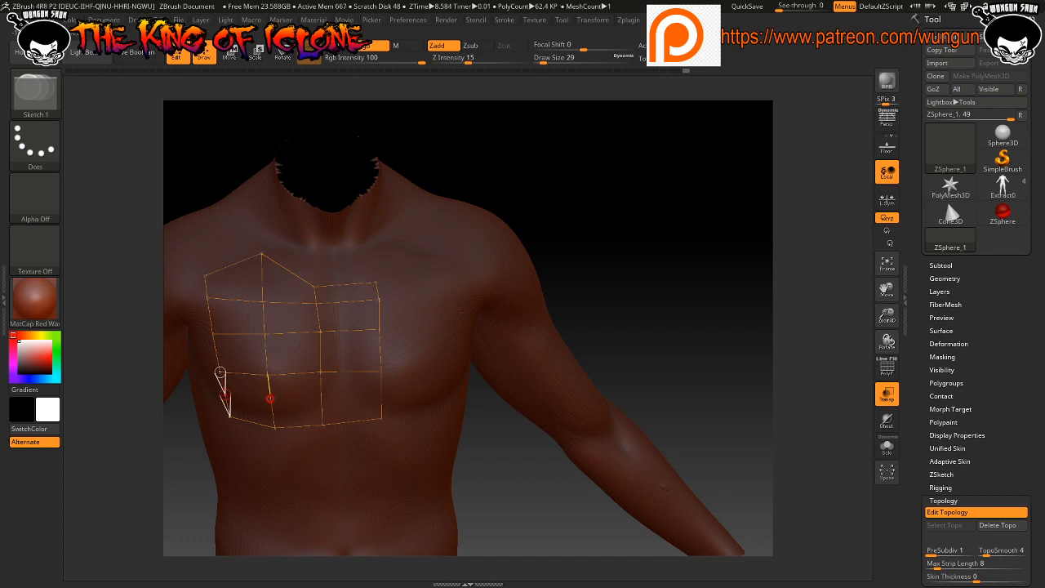
pyautogui.click(270, 398)
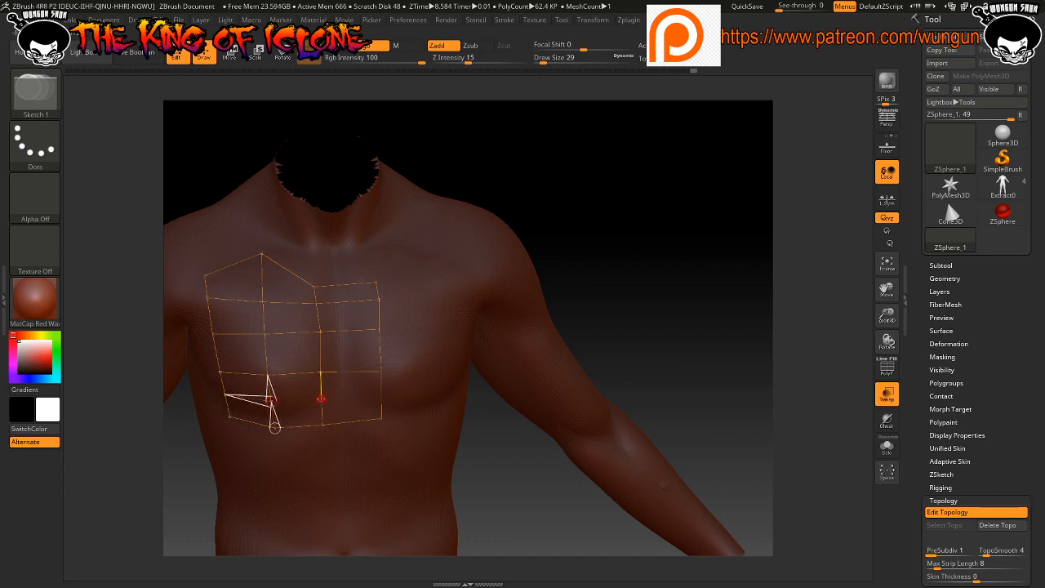
pyautogui.click(322, 398)
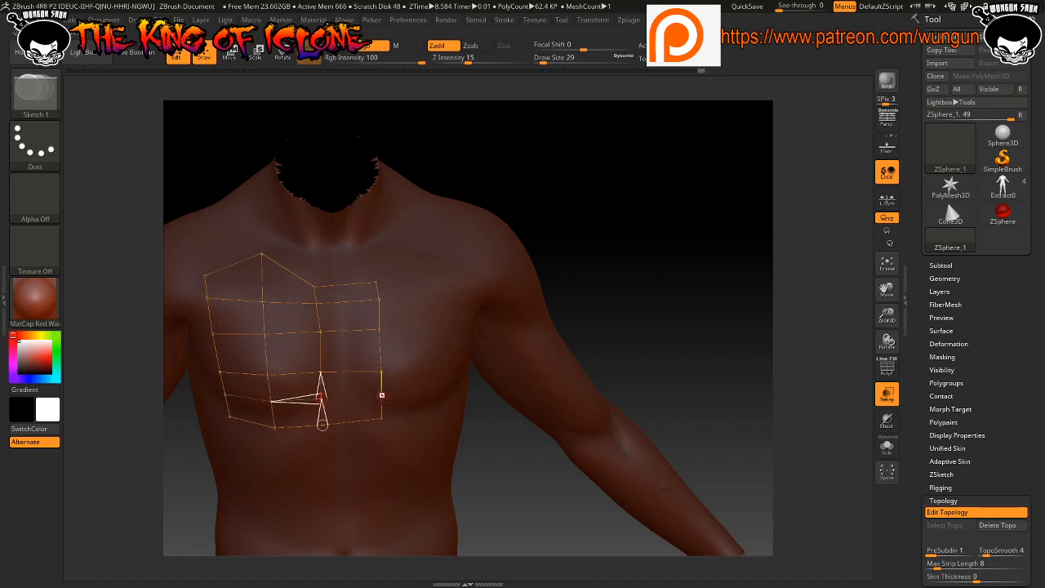
pyautogui.click(381, 396)
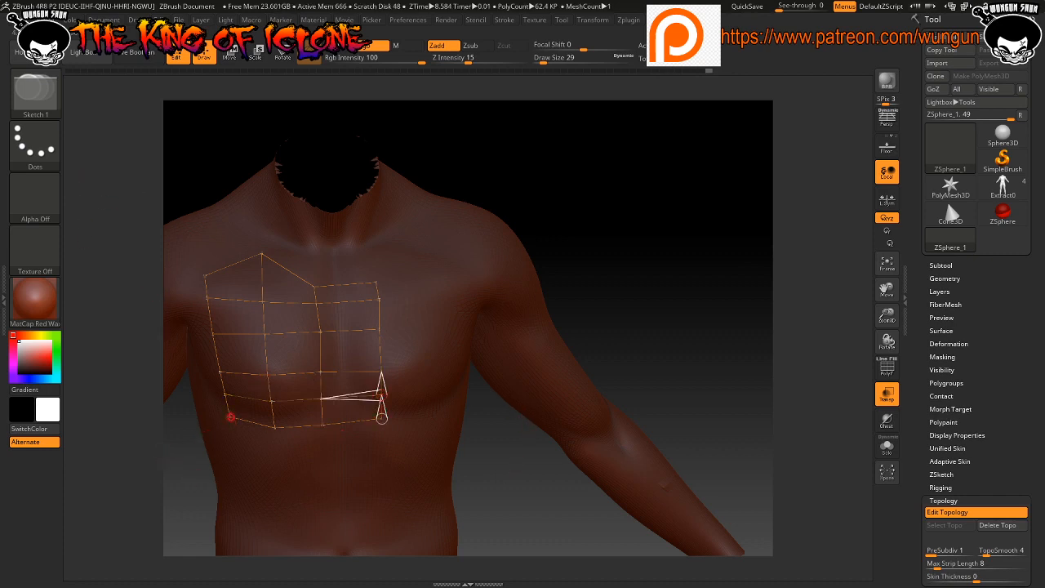
# Lower the outer bottom corner vertex slightly and move the row of vertices above the new edge row upward to even the spacing
pyautogui.press('w')
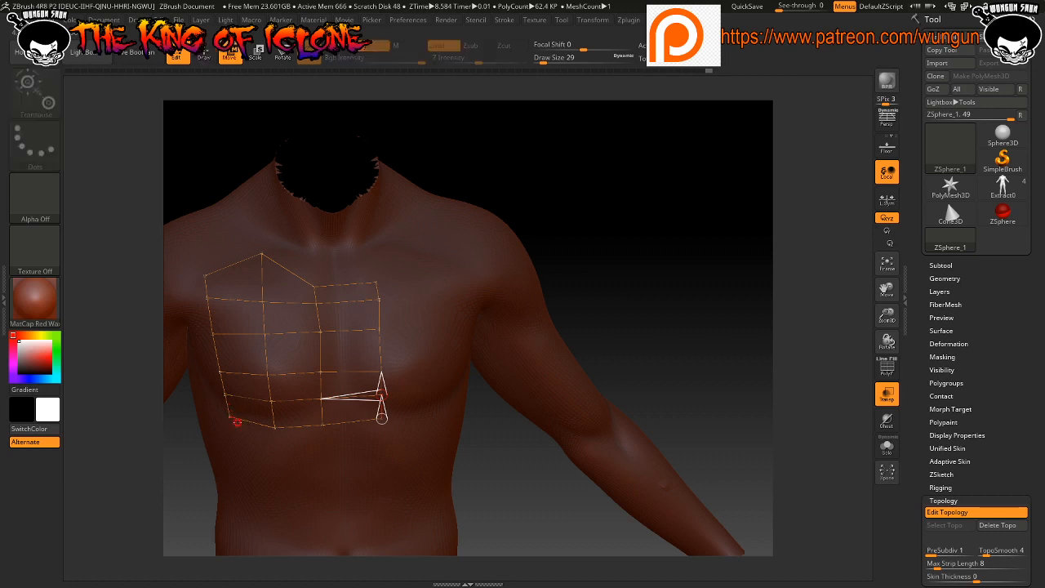
pyautogui.moveTo(230, 416); pyautogui.dragTo(231, 421)
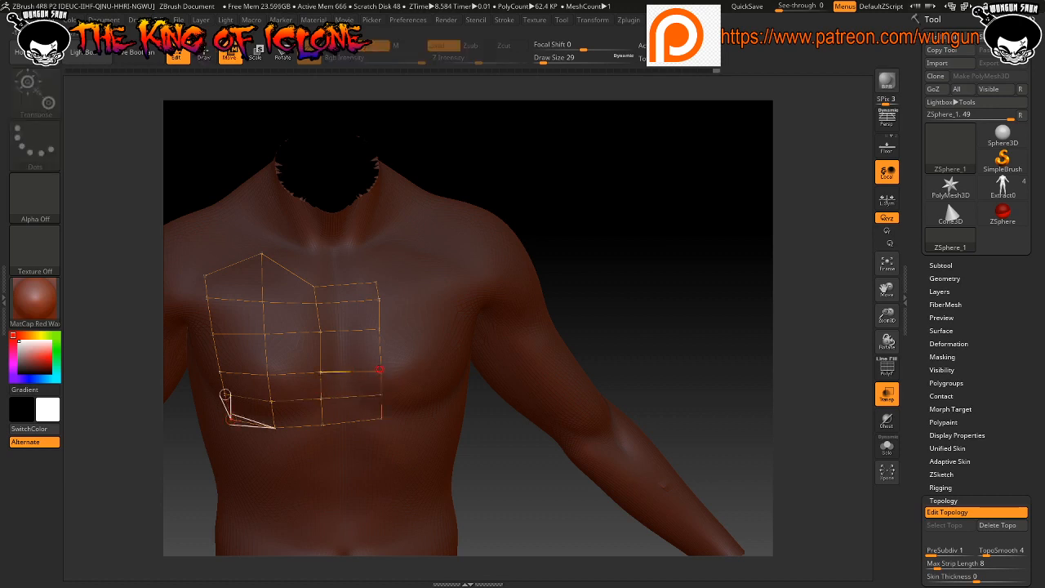
pyautogui.moveTo(380, 369); pyautogui.dragTo(383, 362)
pyautogui.moveTo(320, 372); pyautogui.dragTo(321, 360)
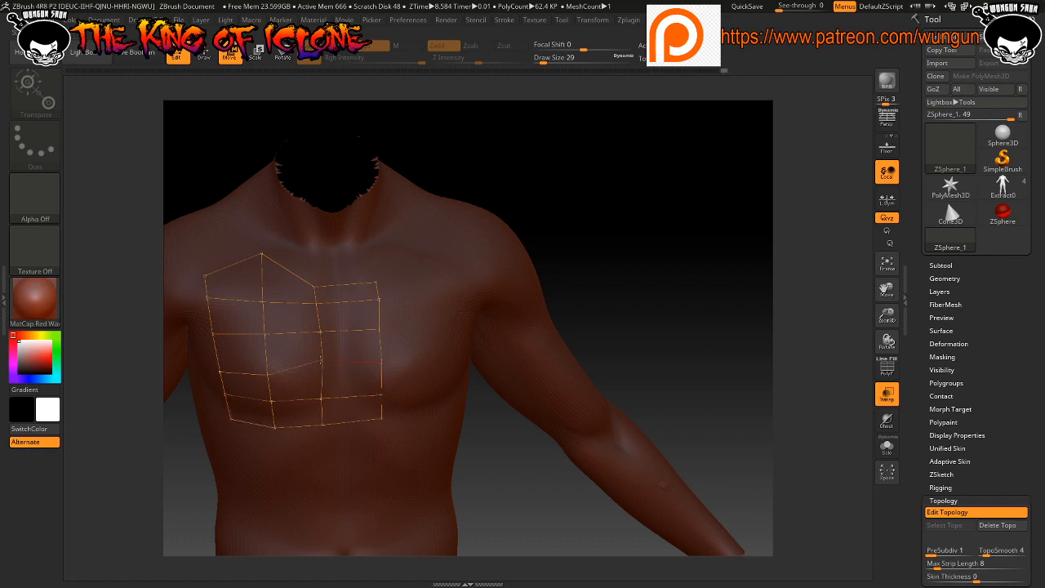
pyautogui.click(320, 364)
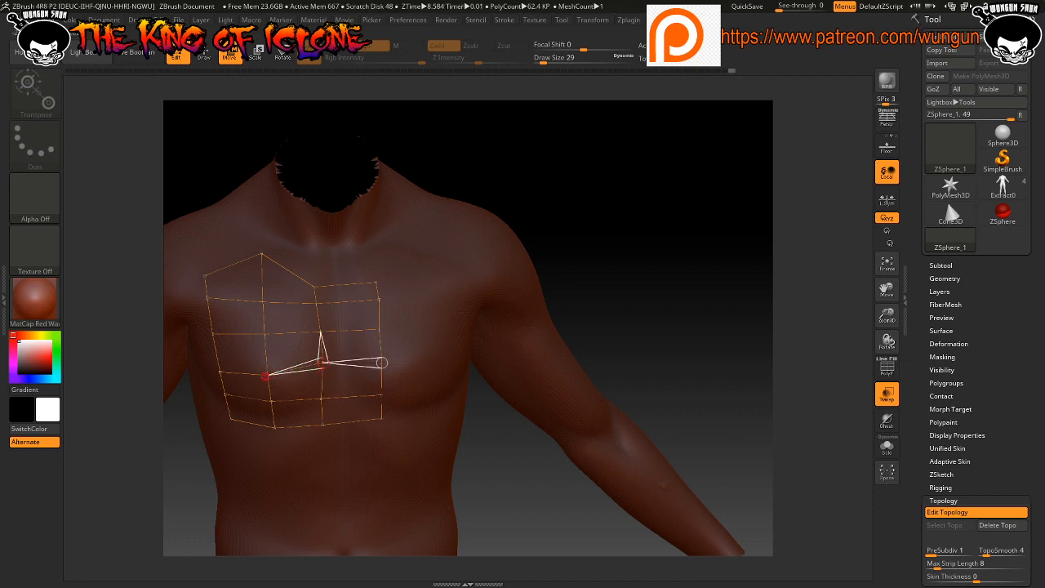
pyautogui.moveTo(266, 377)
pyautogui.mouseDown()
pyautogui.moveTo(266, 364)
pyautogui.moveTo(221, 364)
pyautogui.mouseUp()
pyautogui.click(220, 365)
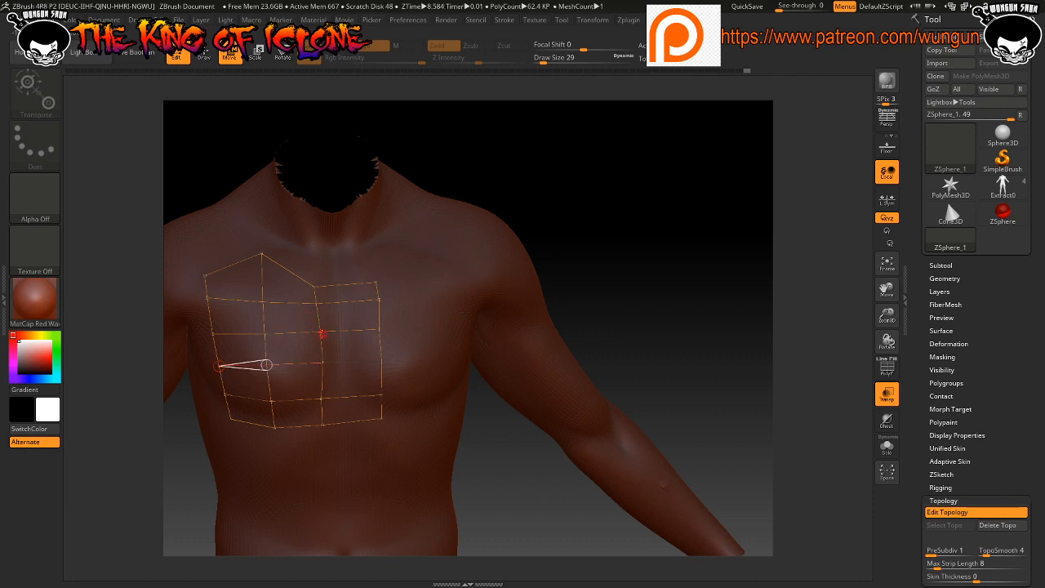
# Adjust the vertices along the grid's third vertical line, from its top point to the bottom edge, to straighten it
pyautogui.moveTo(322, 332); pyautogui.dragTo(318, 330)
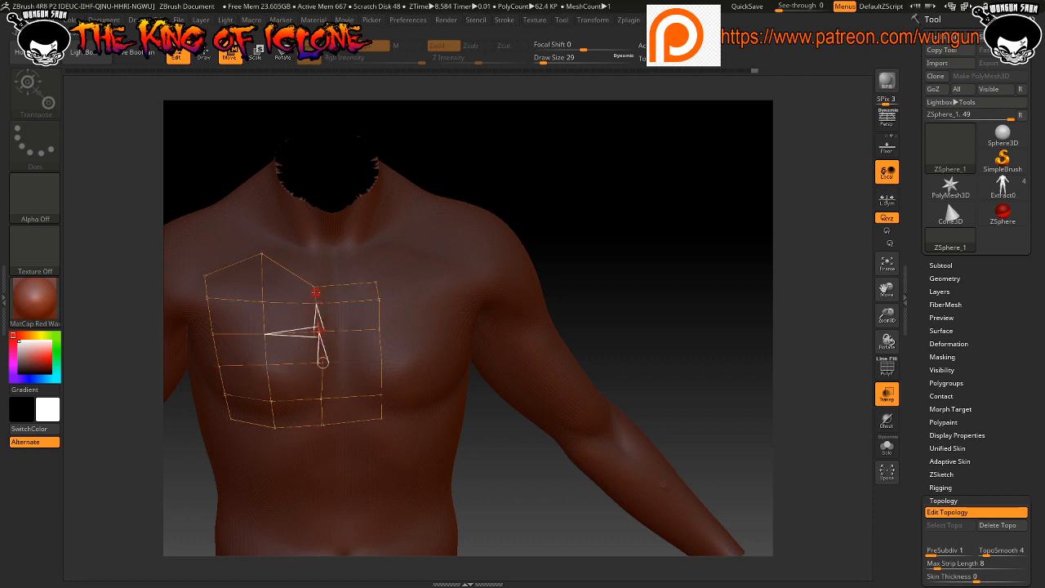
pyautogui.moveTo(314, 287); pyautogui.dragTo(320, 287)
pyautogui.click(318, 286)
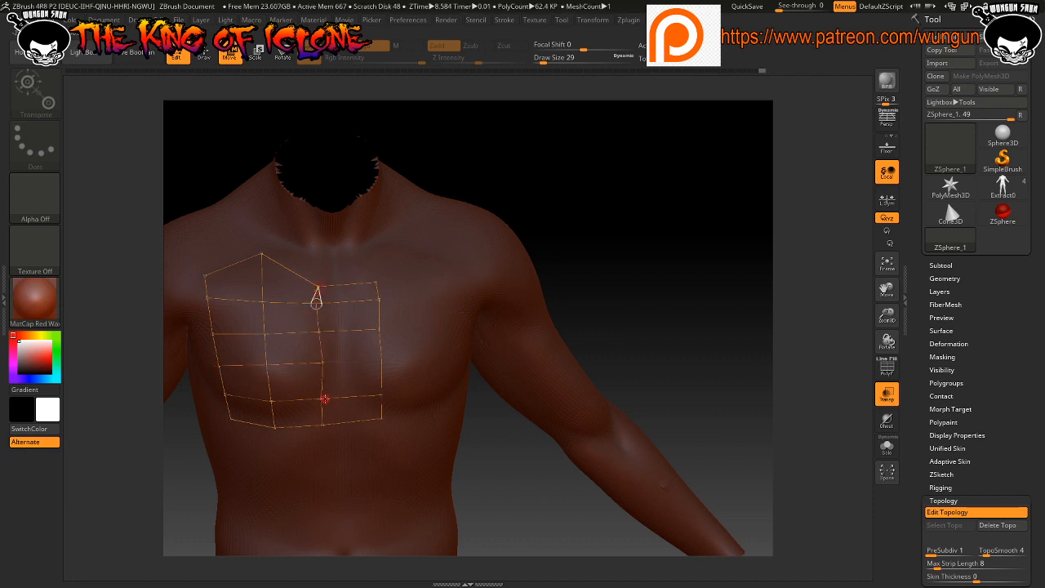
pyautogui.moveTo(322, 365); pyautogui.dragTo(320, 364)
pyautogui.click(322, 428)
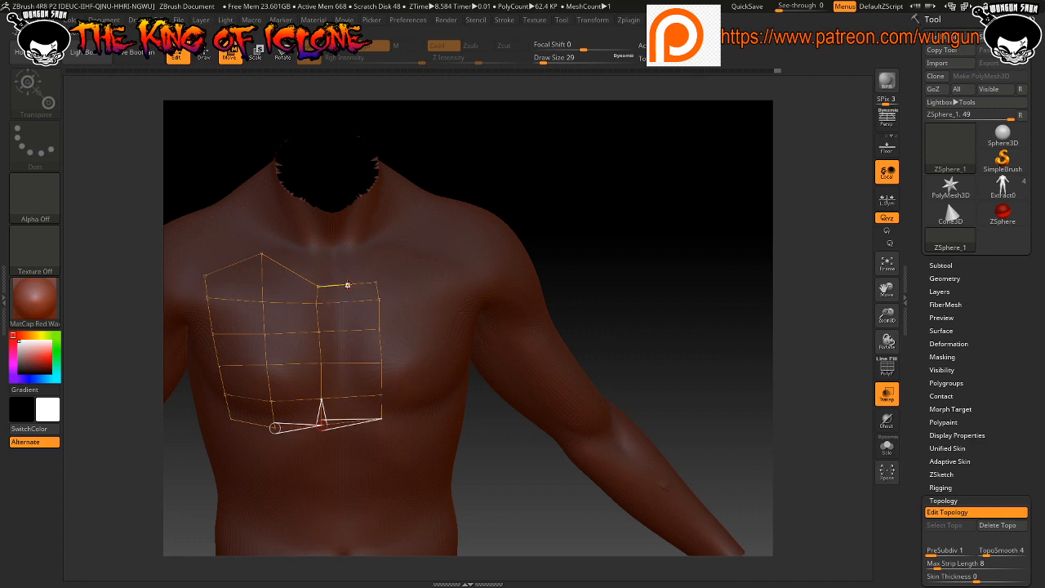
# Draw a new vertical edge line down the middle of the sternum-side column, from the grid's top edge to its bottom edge
pyautogui.press('q')
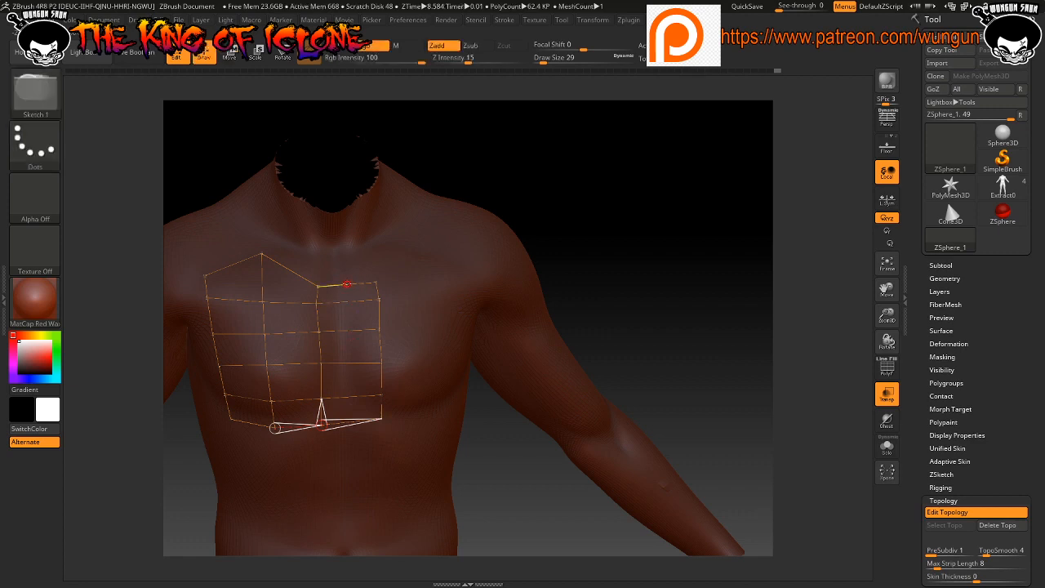
pyautogui.press('ctrl')
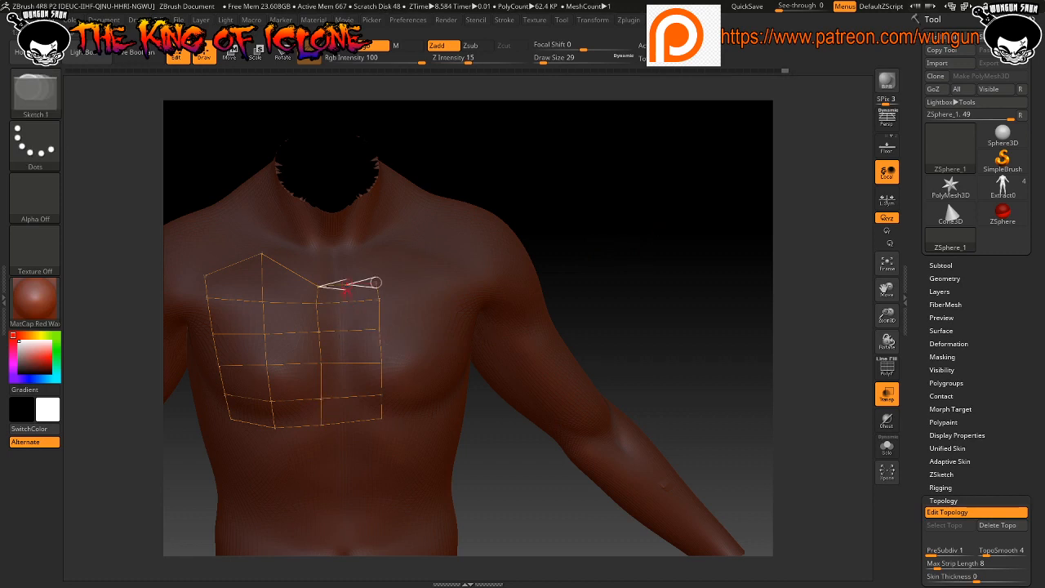
pyautogui.click(375, 283)
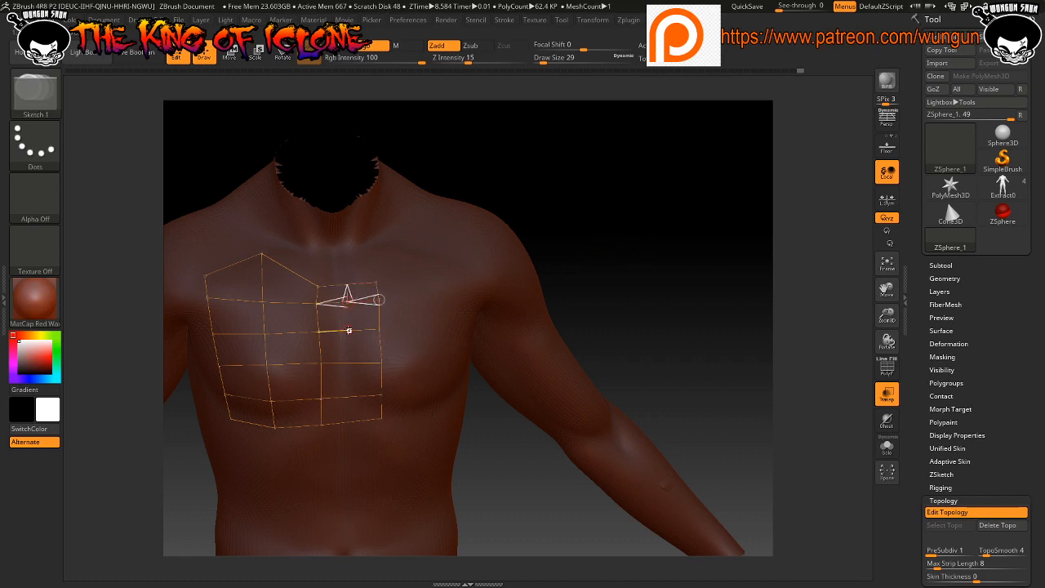
pyautogui.click(349, 330)
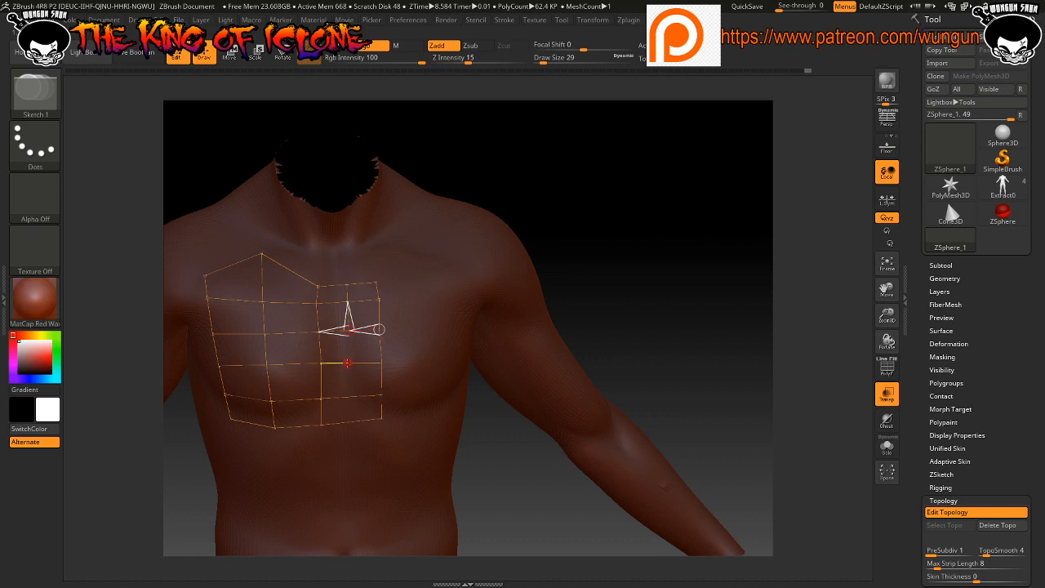
pyautogui.click(348, 362)
pyautogui.click(346, 396)
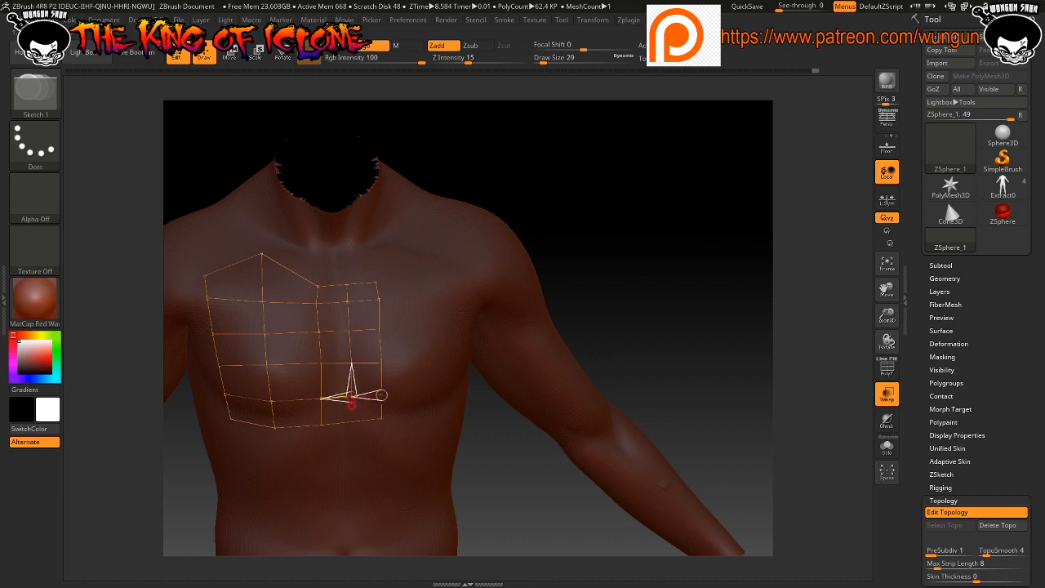
pyautogui.click(352, 421)
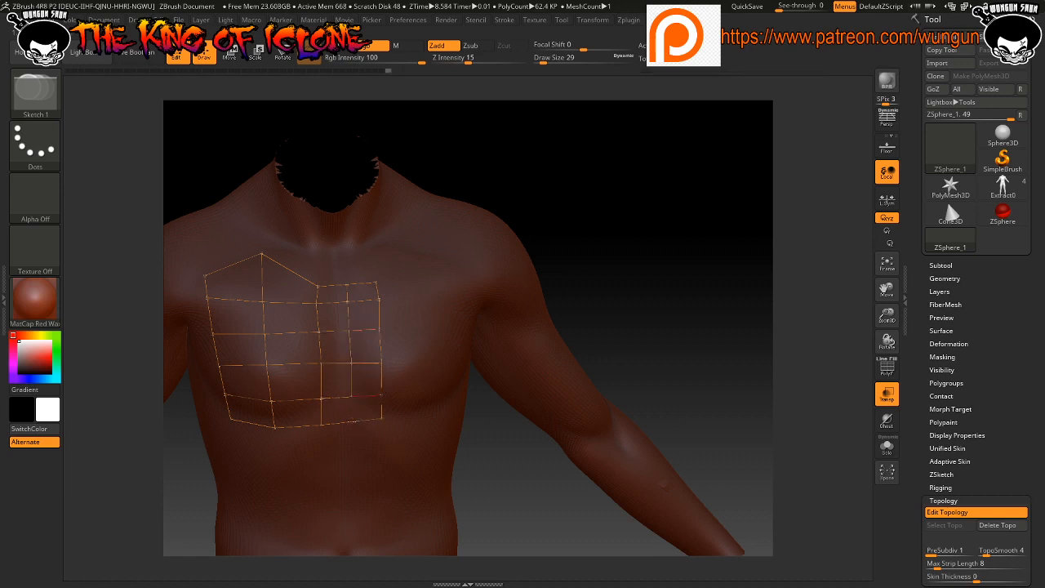
# Preview the skinned mesh generated from the chest grid, inspect it from an angle, and return to the topology wireframe
pyautogui.moveTo(634, 250); pyautogui.dragTo(569, 285)
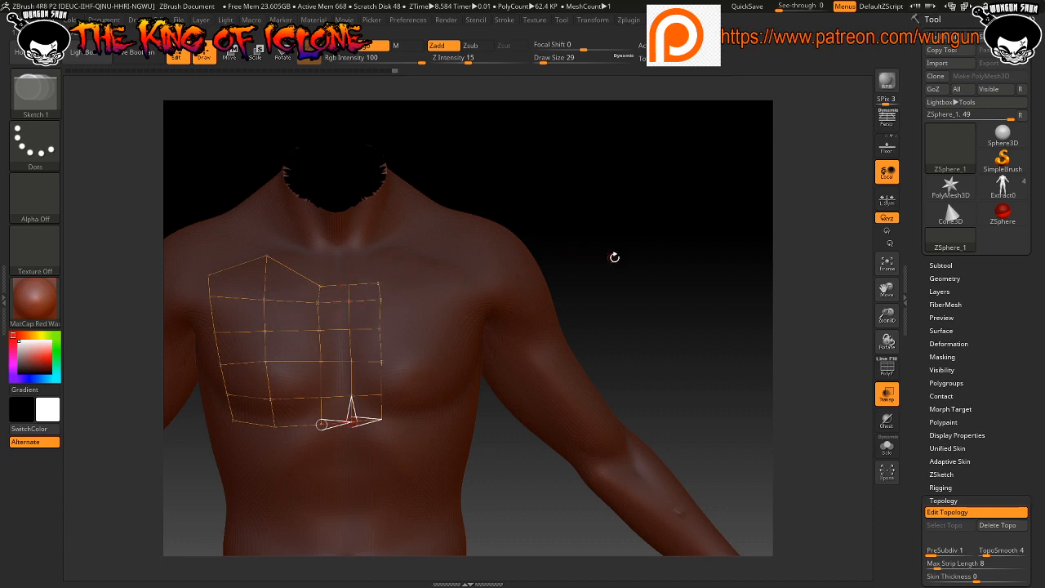
pyautogui.moveTo(629, 263); pyautogui.dragTo(629, 254)
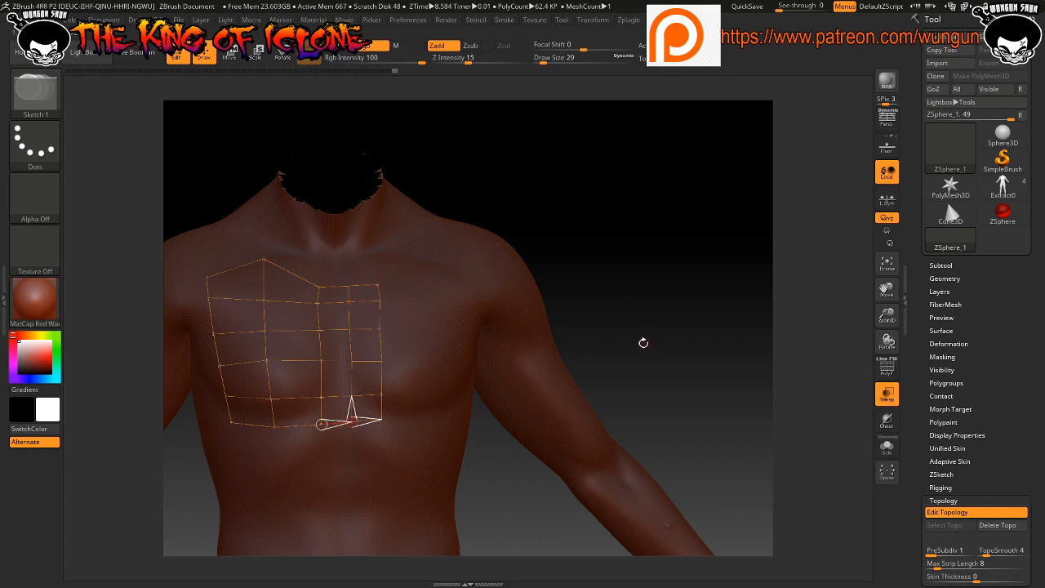
pyautogui.moveTo(645, 340); pyautogui.dragTo(704, 338)
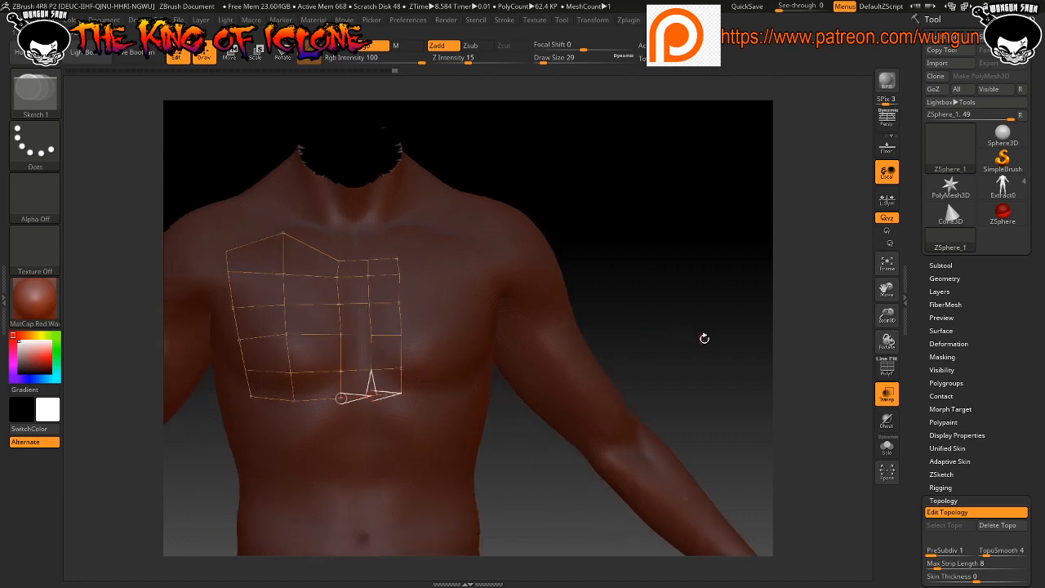
pyautogui.moveTo(1030, 476); pyautogui.dragTo(1040, 407)
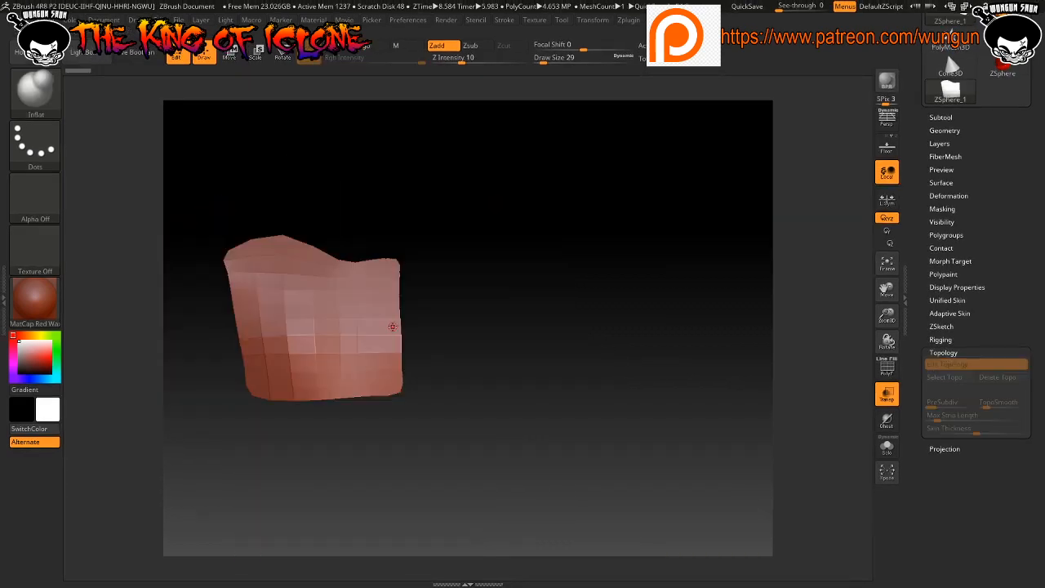
pyautogui.moveTo(452, 320)
pyautogui.mouseDown()
pyautogui.moveTo(501, 327)
pyautogui.moveTo(326, 339)
pyautogui.moveTo(525, 339)
pyautogui.moveTo(518, 352)
pyautogui.moveTo(474, 352)
pyautogui.moveTo(517, 350)
pyautogui.mouseUp()
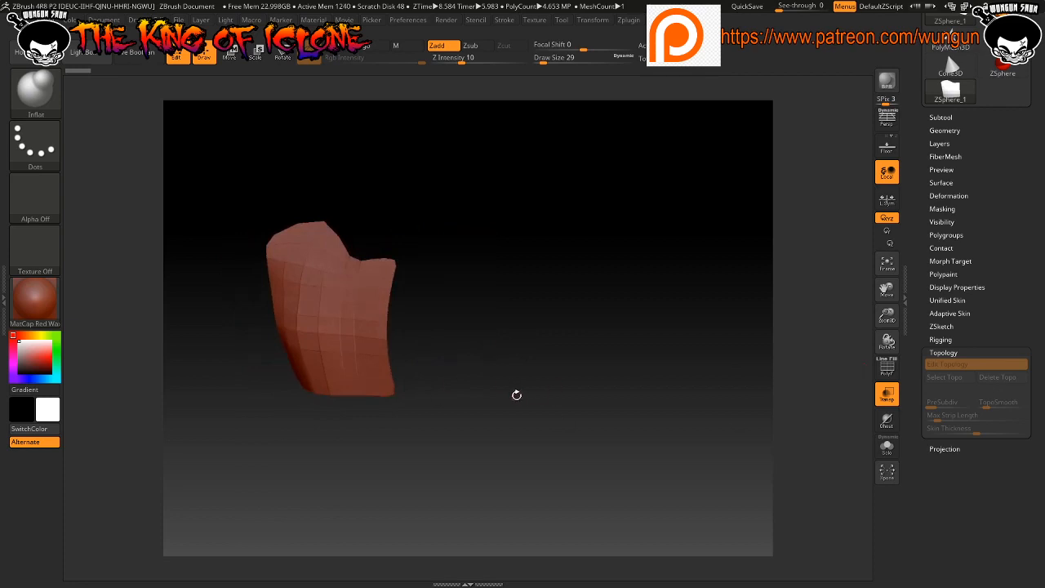
pyautogui.press('a')
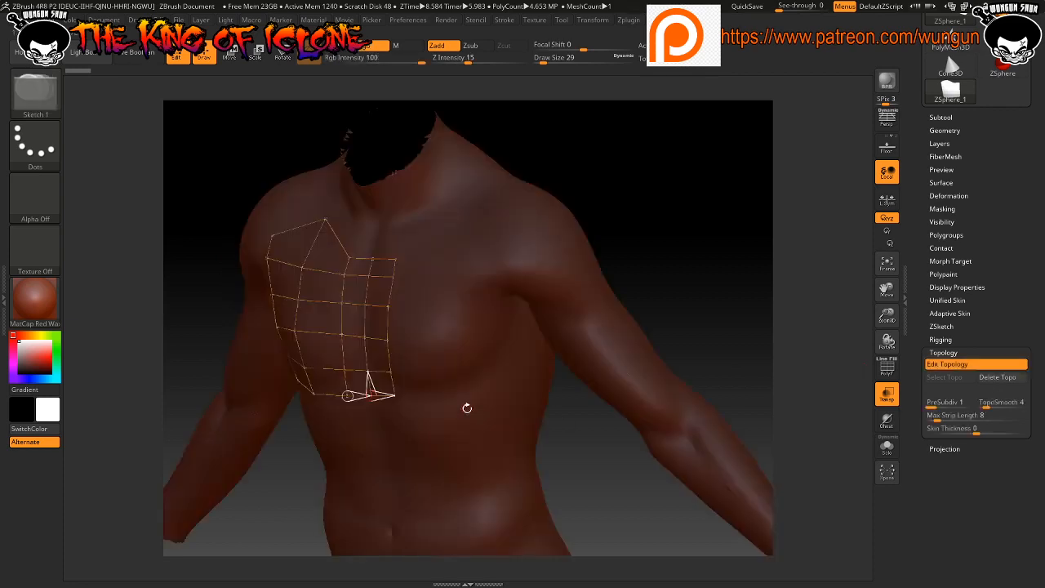
pyautogui.moveTo(725, 239)
pyautogui.mouseDown()
pyautogui.moveTo(744, 227)
pyautogui.moveTo(734, 233)
pyautogui.mouseUp()
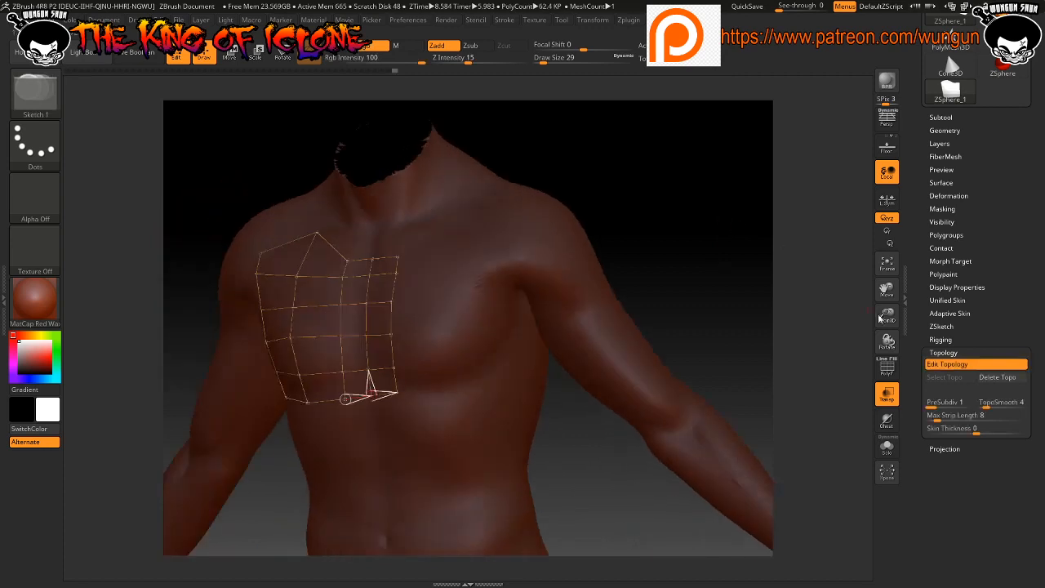
# Set the adaptive skin's DynaMesh Resolution to 0 and reopen the Topology settings
pyautogui.click(953, 314)
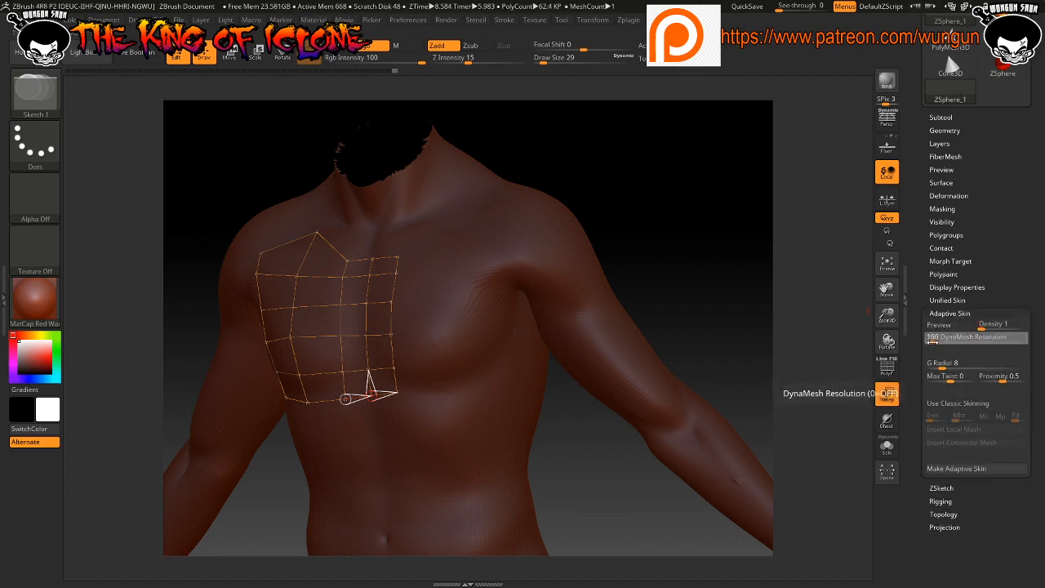
pyautogui.moveTo(937, 343); pyautogui.dragTo(927, 341)
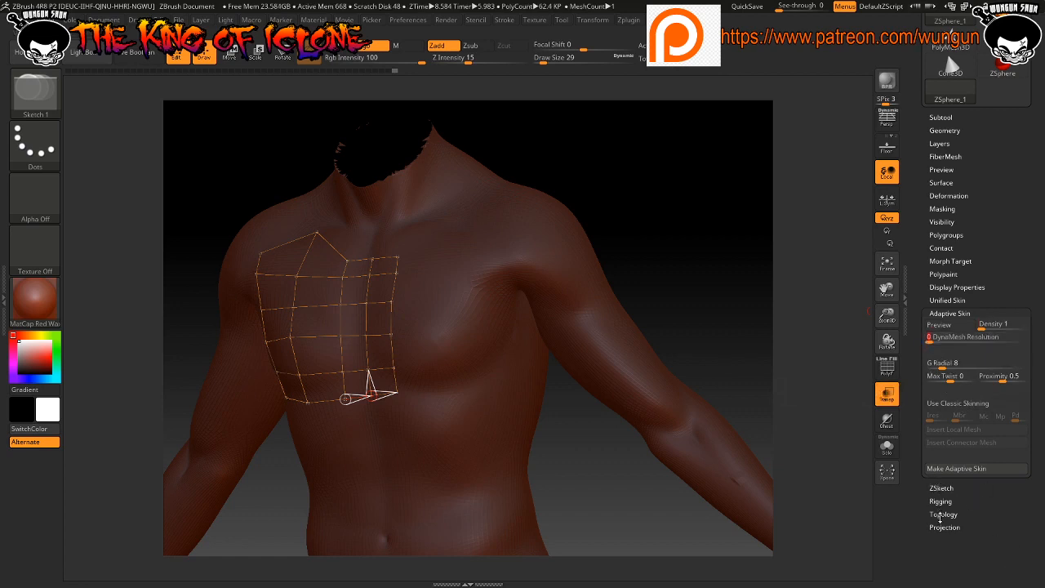
pyautogui.click(943, 515)
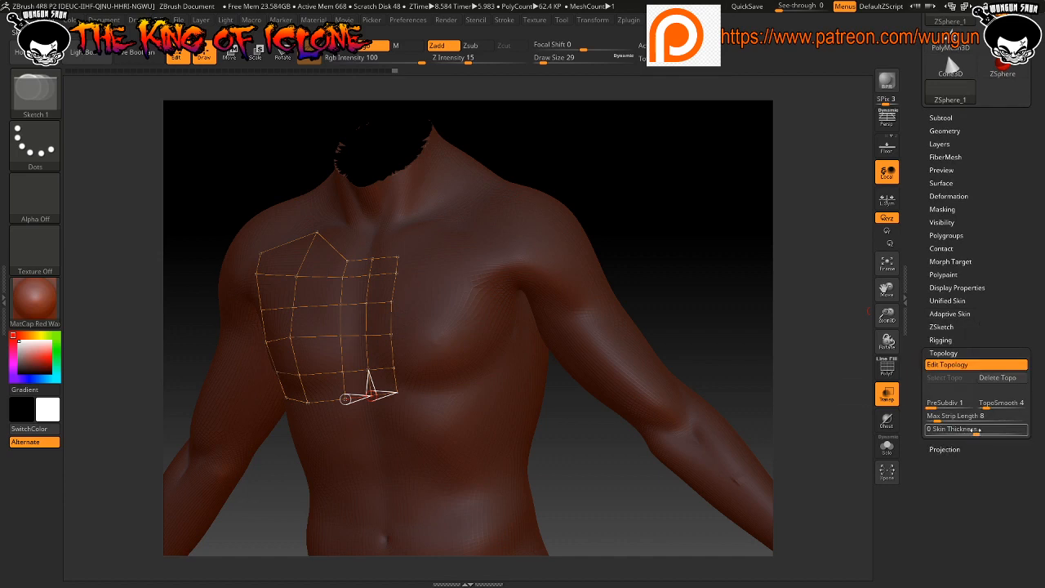
# Set the topology Skin Thickness to 0.1 and turn the torso to a side view to judge the grid
pyautogui.click(973, 429)
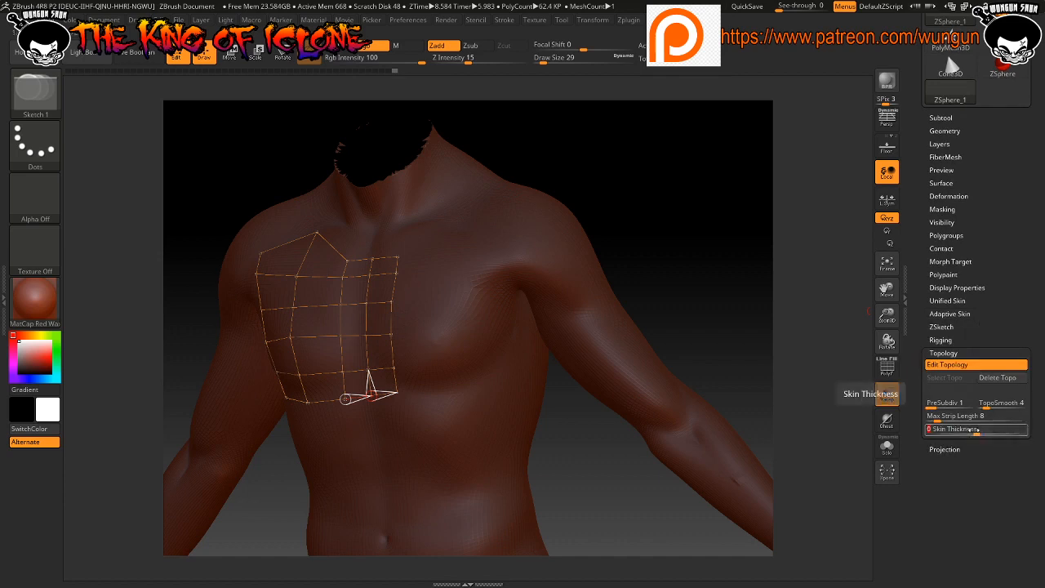
pyautogui.write('.1')
pyautogui.press('Return')
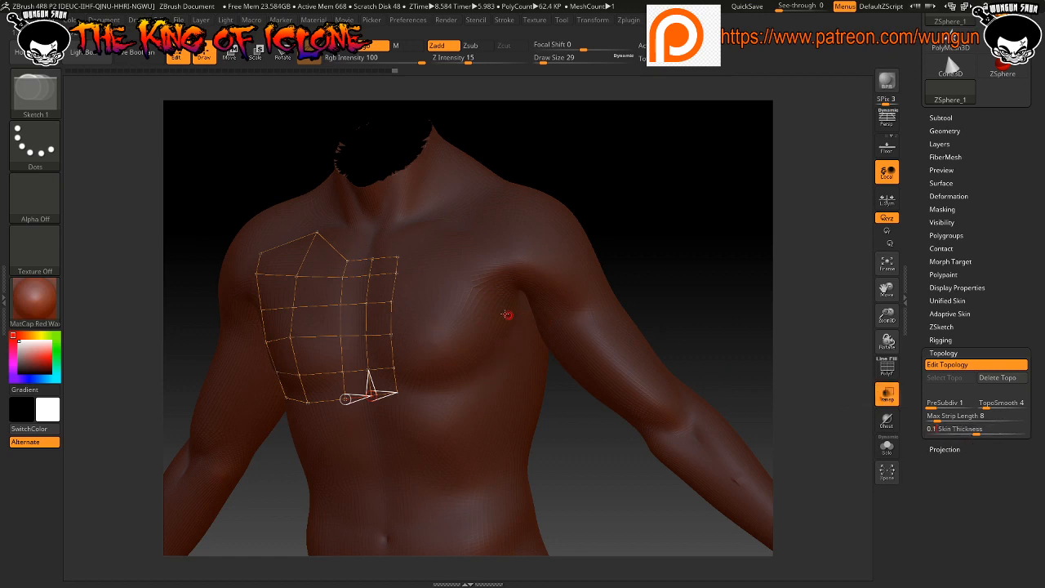
pyautogui.press('a')
pyautogui.moveTo(462, 319)
pyautogui.mouseDown()
pyautogui.moveTo(303, 321)
pyautogui.moveTo(506, 346)
pyautogui.moveTo(497, 346)
pyautogui.moveTo(519, 325)
pyautogui.moveTo(518, 348)
pyautogui.moveTo(658, 367)
pyautogui.moveTo(564, 368)
pyautogui.moveTo(414, 346)
pyautogui.moveTo(520, 348)
pyautogui.moveTo(506, 351)
pyautogui.moveTo(550, 353)
pyautogui.moveTo(582, 370)
pyautogui.mouseUp()
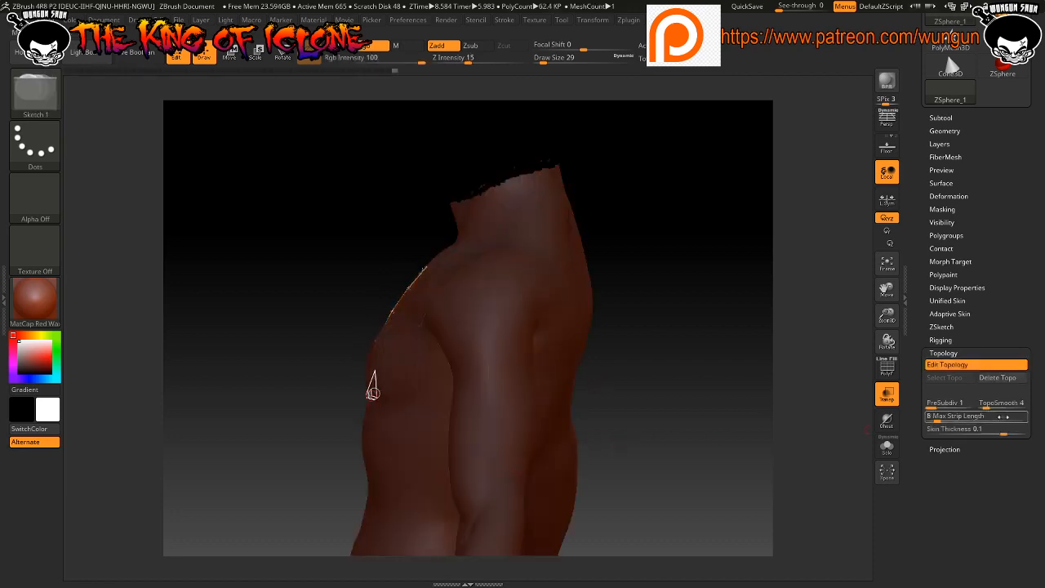
# Set the Skin Thickness to 0.2, inspect the skinned chest mesh from several angles up close, and return to topology editing
pyautogui.click(935, 431)
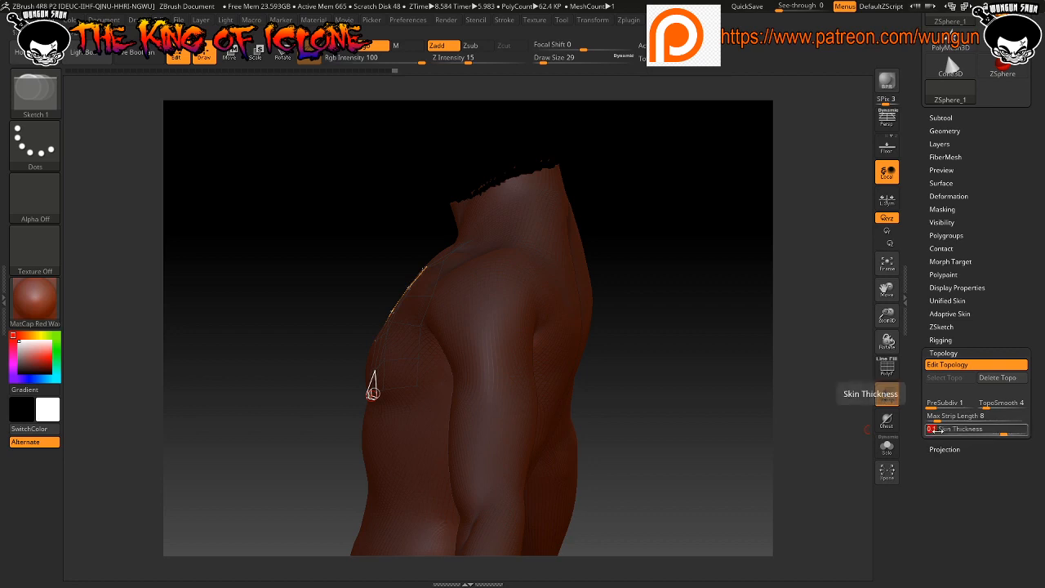
pyautogui.write('0.2')
pyautogui.press('Return')
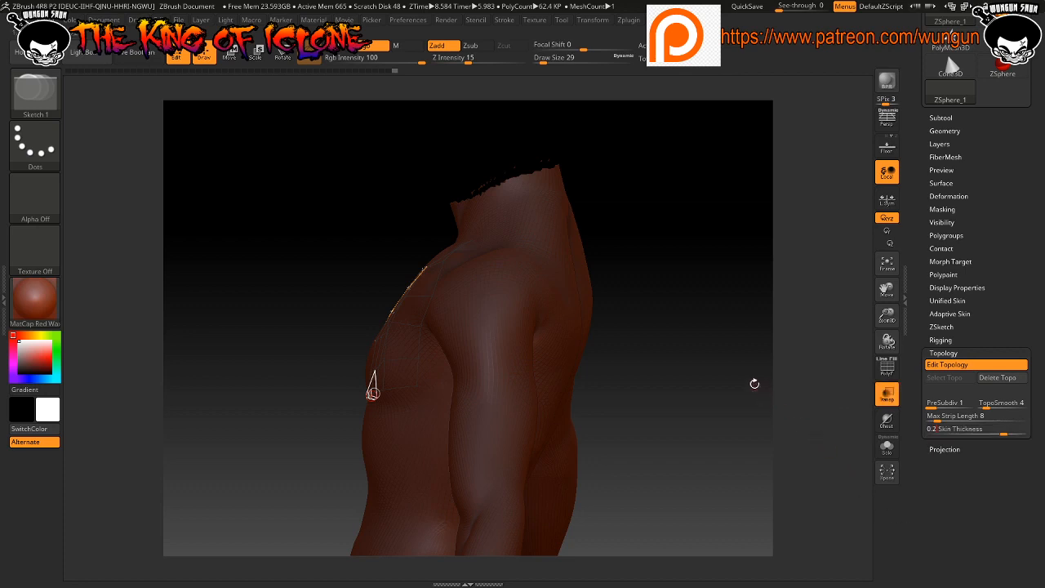
pyautogui.moveTo(664, 392); pyautogui.dragTo(595, 371)
pyautogui.press('a')
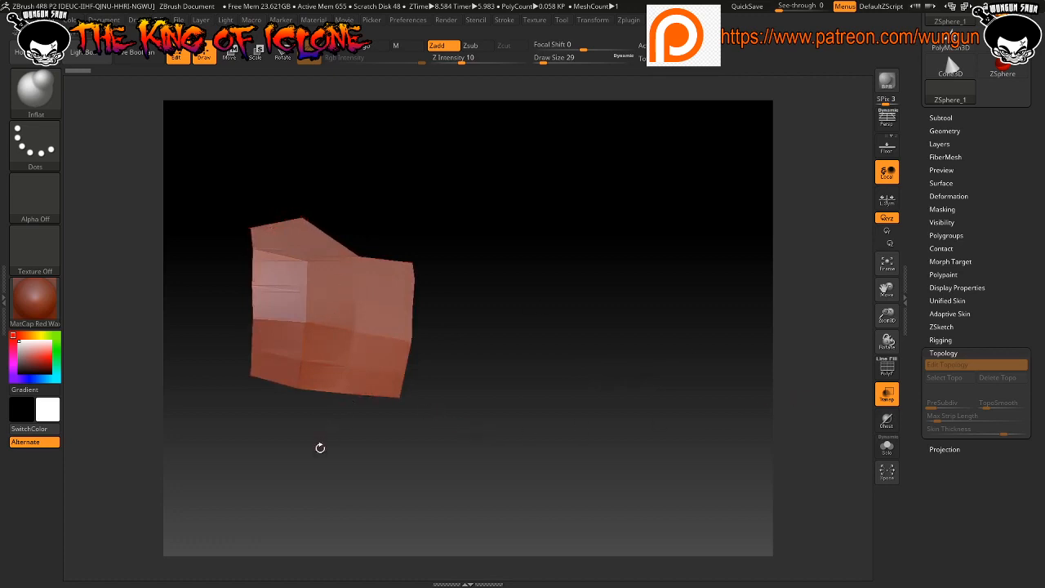
pyautogui.moveTo(320, 448)
pyautogui.mouseDown()
pyautogui.moveTo(371, 454)
pyautogui.moveTo(335, 457)
pyautogui.mouseUp()
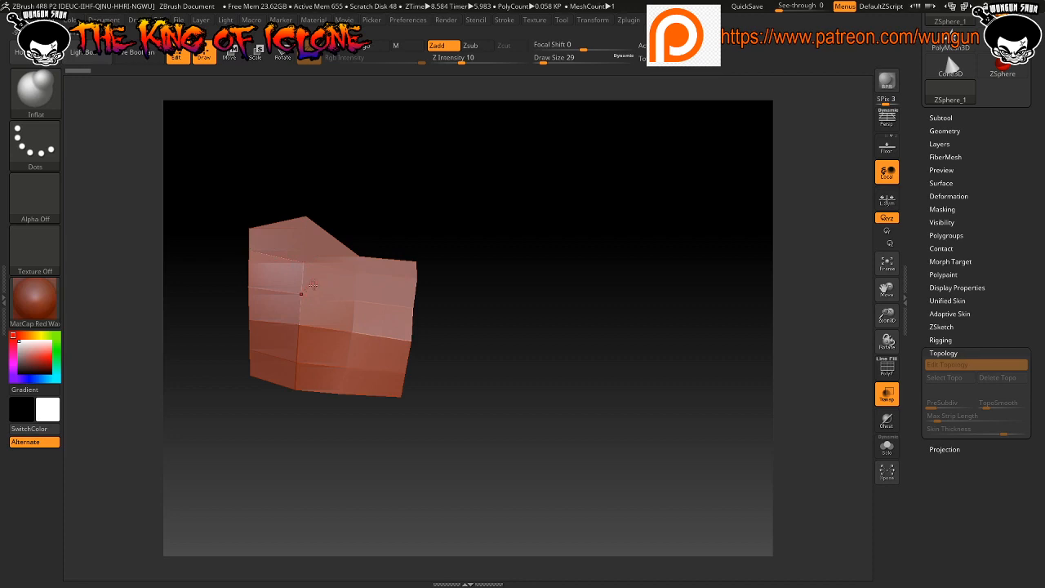
pyautogui.moveTo(427, 334); pyautogui.dragTo(349, 261)
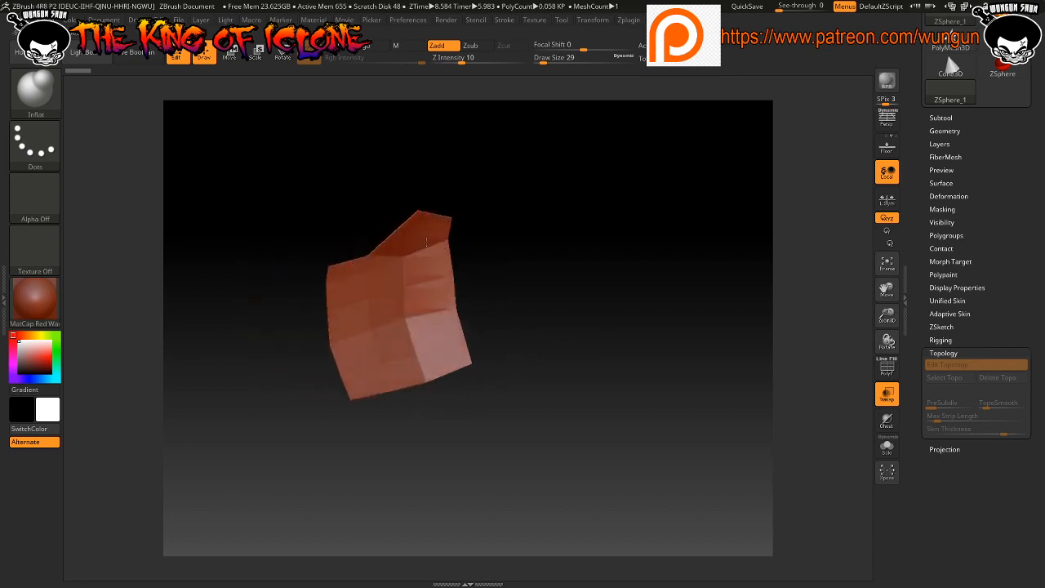
pyautogui.moveTo(505, 298); pyautogui.dragTo(635, 291)
pyautogui.keyDown('alt'); pyautogui.moveTo(496, 263); pyautogui.dragTo(528, 391); pyautogui.keyUp('alt')
pyautogui.keyDown('alt'); pyautogui.moveTo(544, 228); pyautogui.dragTo(533, 379); pyautogui.keyUp('alt')
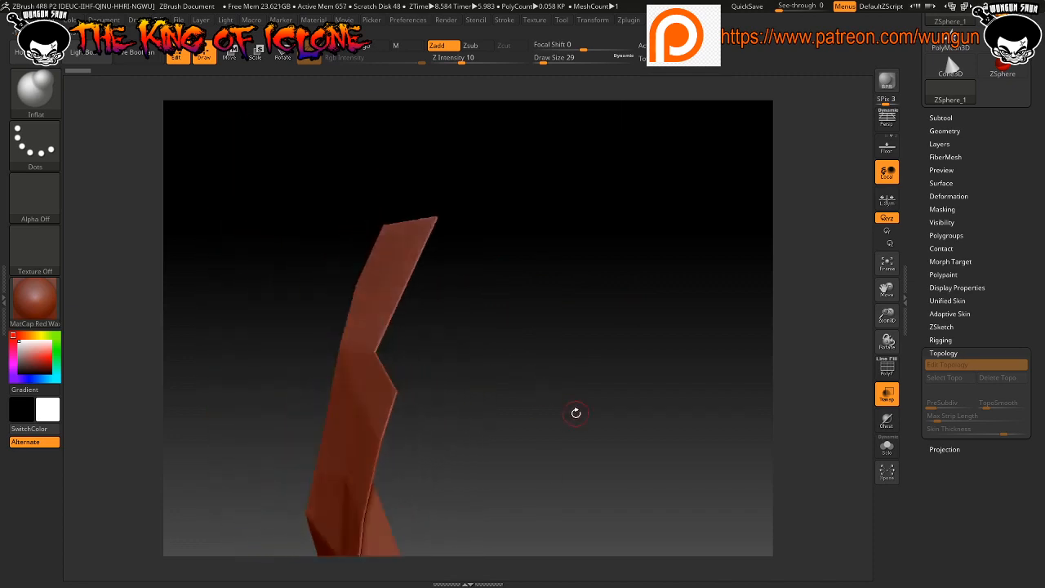
pyautogui.hotkey('shift', 'a')
# Try a different Skin Thickness value, preview the skinned mesh edge-on, and return to topology editing
pyautogui.click(964, 433)
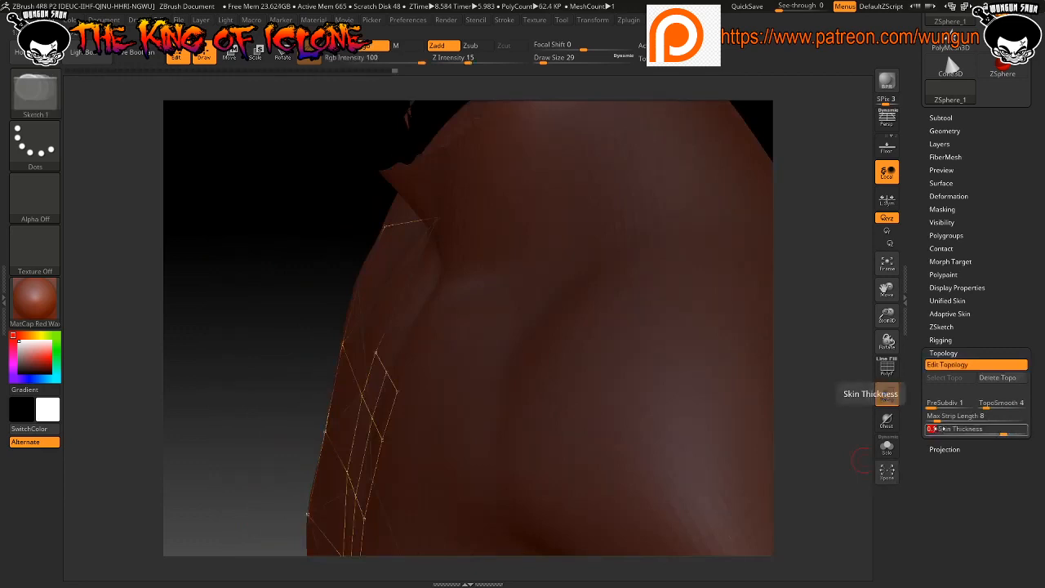
pyautogui.press('BackSpace')
pyautogui.write('0.05')
pyautogui.press('Return')
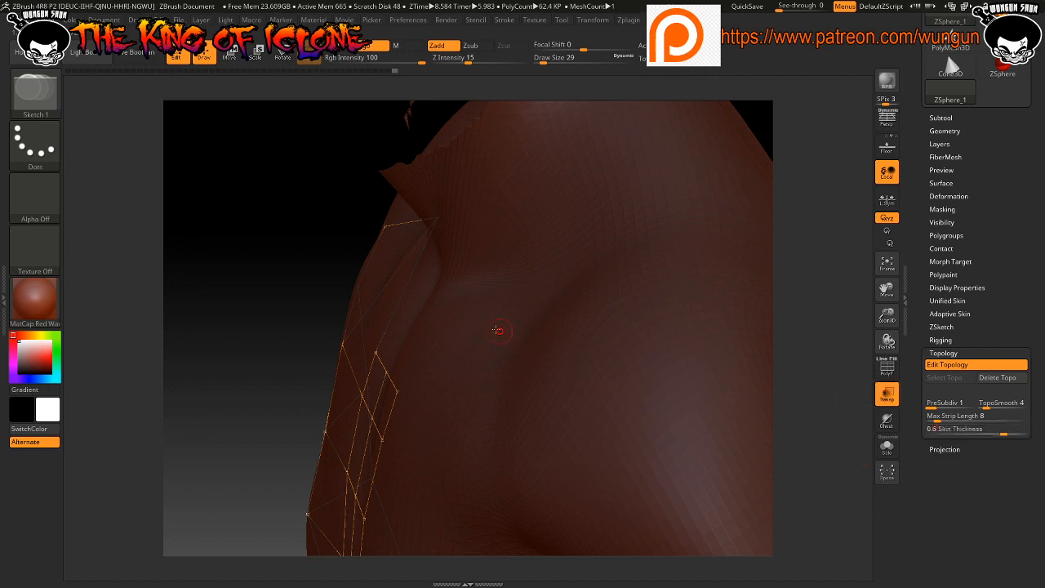
pyautogui.moveTo(285, 294); pyautogui.dragTo(317, 281)
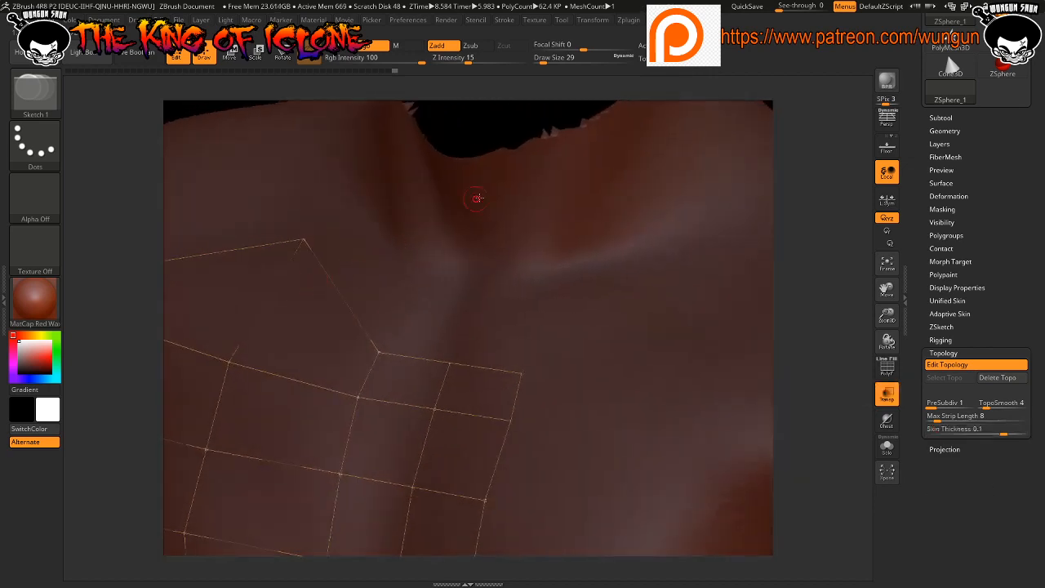
pyautogui.keyDown('alt'); pyautogui.moveTo(493, 109); pyautogui.dragTo(494, 196); pyautogui.keyUp('alt')
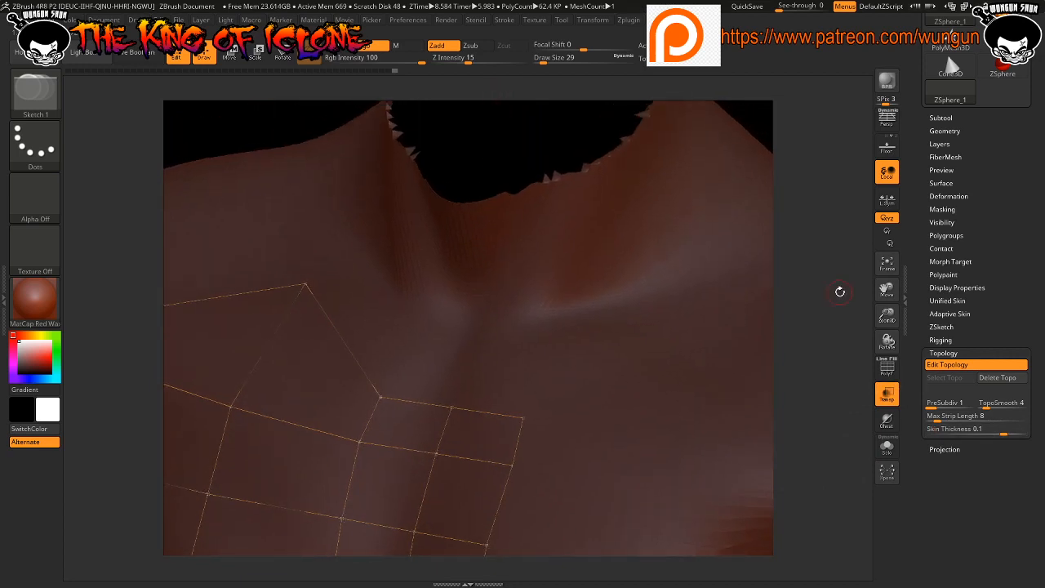
pyautogui.keyDown('alt'); pyautogui.moveTo(820, 351); pyautogui.dragTo(797, 251); pyautogui.keyUp('alt')
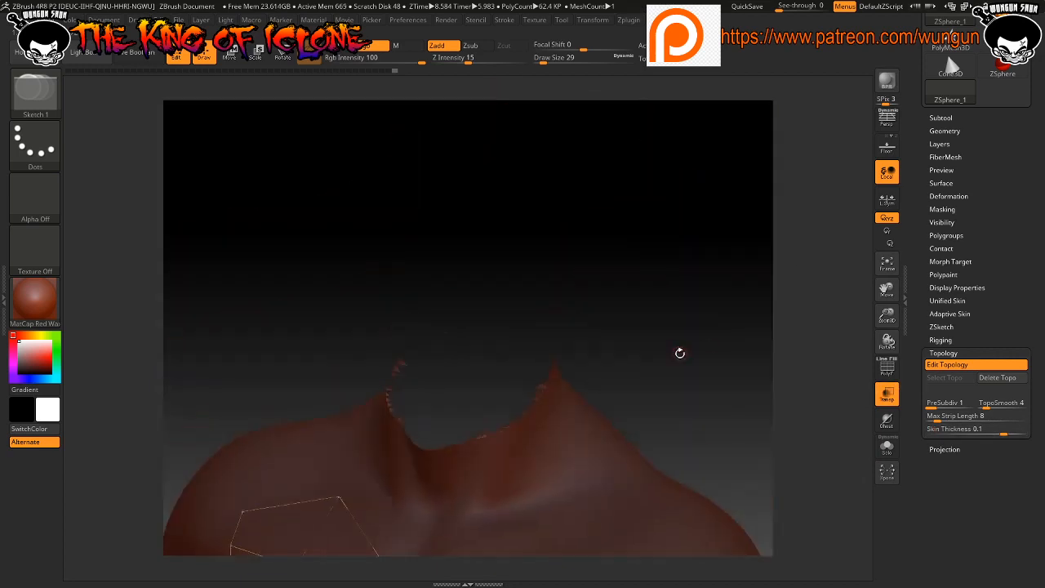
pyautogui.keyDown('alt'); pyautogui.moveTo(680, 354); pyautogui.dragTo(690, 242); pyautogui.keyUp('alt')
pyautogui.press('a')
pyautogui.moveTo(660, 238)
pyautogui.mouseDown()
pyautogui.moveTo(648, 238)
pyautogui.moveTo(672, 242)
pyautogui.mouseUp()
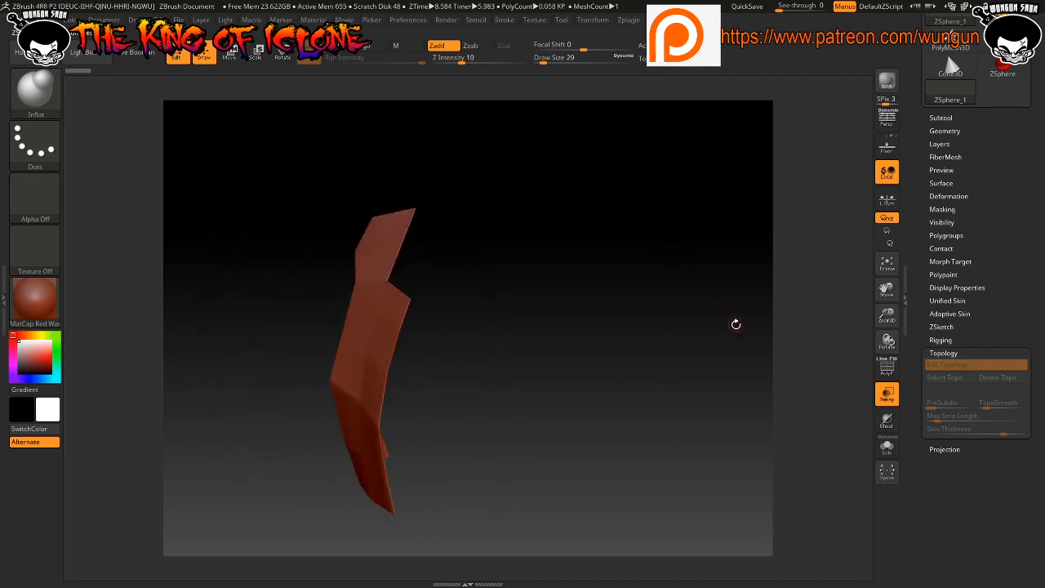
pyautogui.click(947, 364)
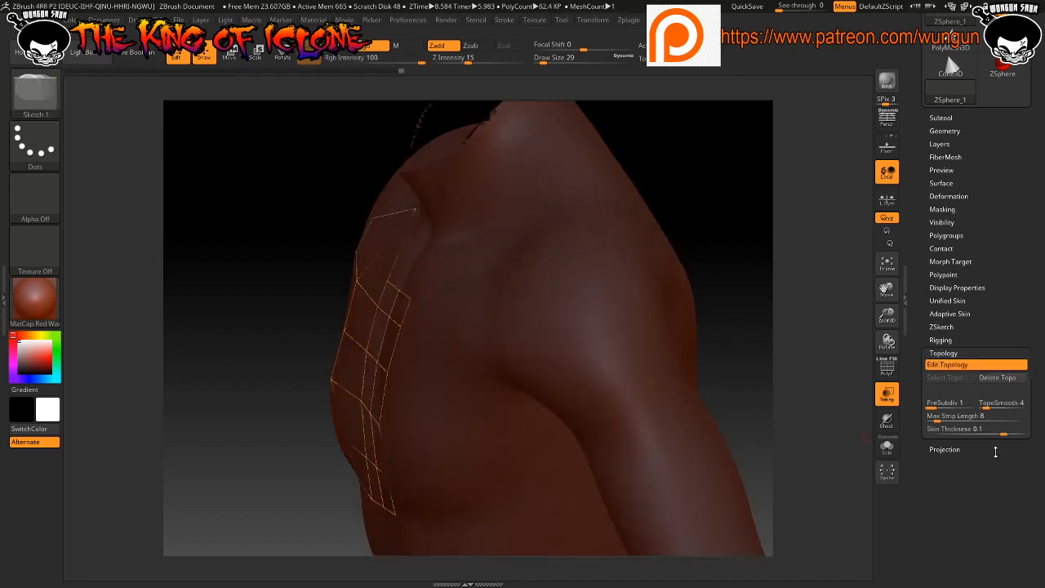
# Set the Skin Thickness to 0.24583, inspect the edges of the previewed mesh up close, and return to the topology wireframe
pyautogui.moveTo(1003, 435); pyautogui.dragTo(1007, 435)
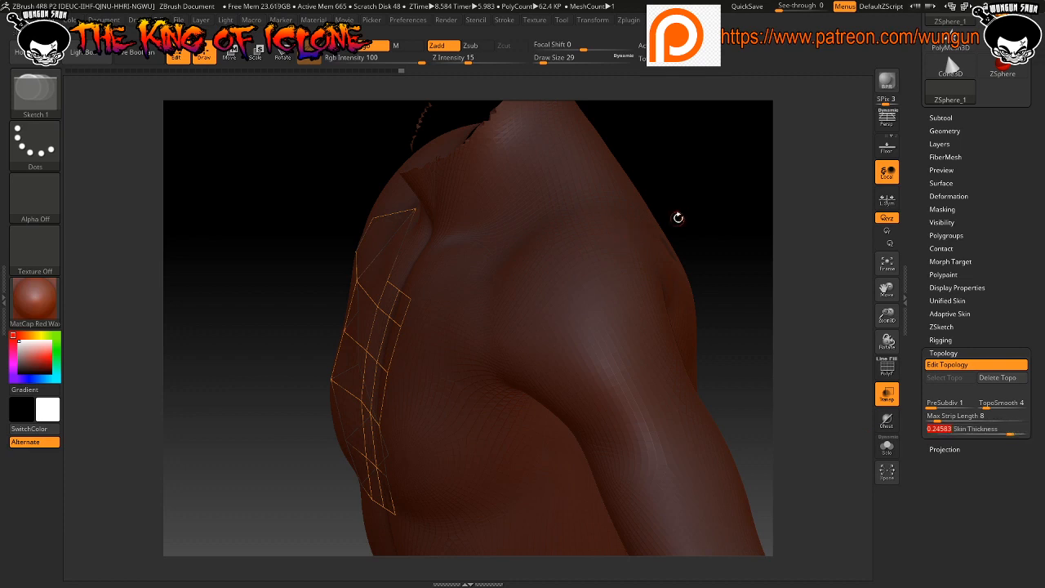
pyautogui.moveTo(677, 217); pyautogui.dragTo(306, 252)
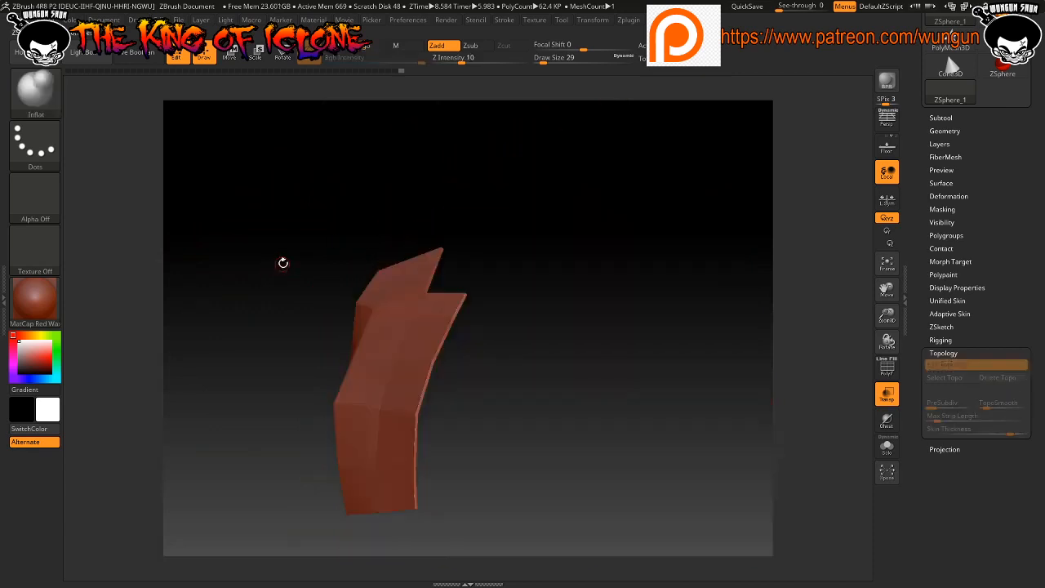
pyautogui.moveTo(283, 263); pyautogui.dragTo(271, 249)
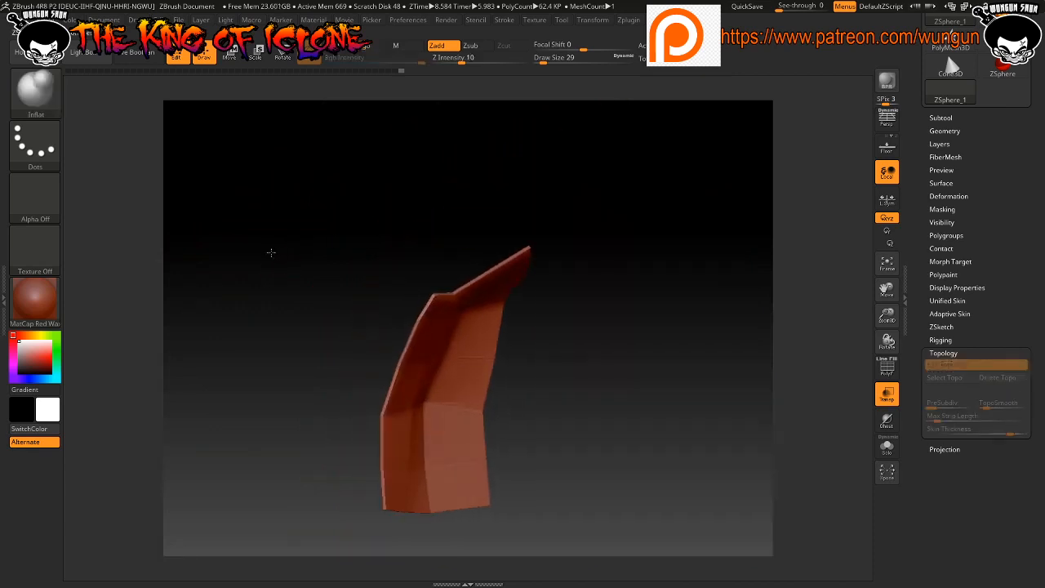
pyautogui.moveTo(532, 354); pyautogui.dragTo(548, 466)
pyautogui.keyDown('alt'); pyautogui.moveTo(529, 254); pyautogui.dragTo(553, 572); pyautogui.keyUp('alt')
pyautogui.keyDown('alt'); pyautogui.moveTo(559, 405); pyautogui.dragTo(551, 542); pyautogui.keyUp('alt')
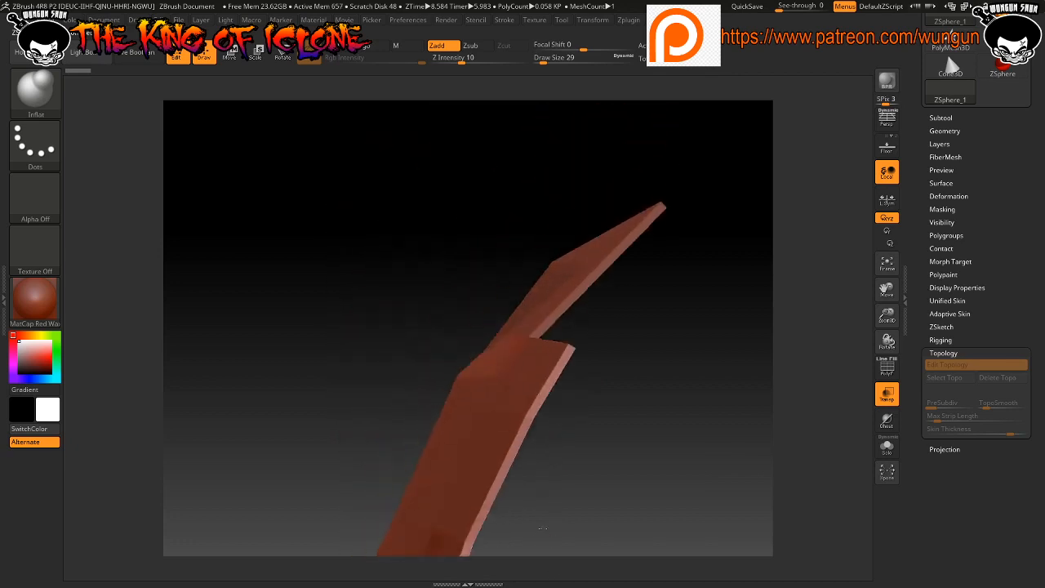
pyautogui.moveTo(572, 468); pyautogui.dragTo(515, 372)
pyautogui.press('a')
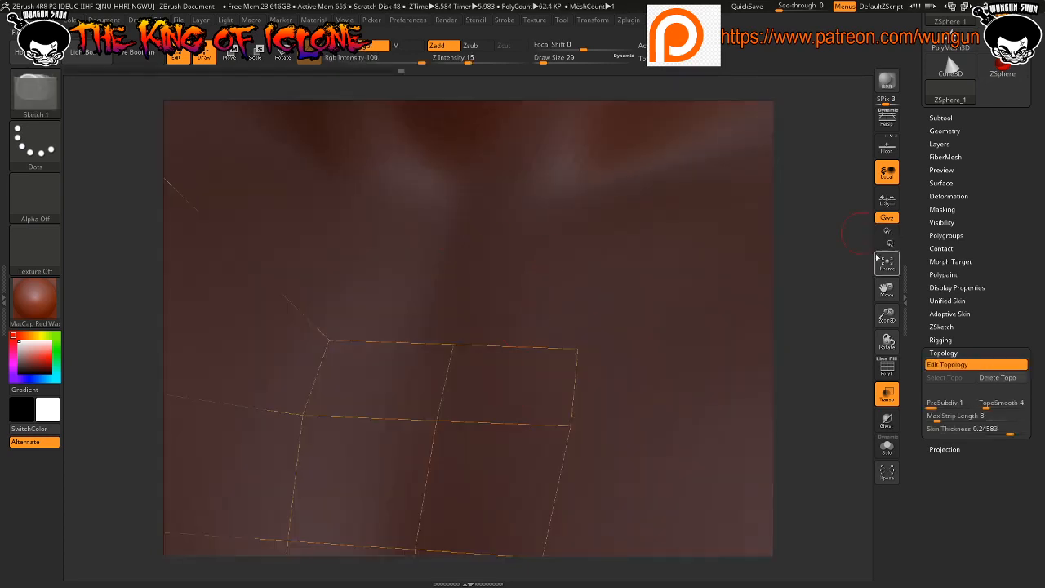
# Nudge the peak vertex and the outer corner vertex along the chest grid's top edge to refine their alignment
pyautogui.keyDown('alt'); pyautogui.moveTo(846, 302); pyautogui.dragTo(653, 111); pyautogui.keyUp('alt')
pyautogui.moveTo(730, 209); pyautogui.dragTo(657, 154)
pyautogui.keyDown('alt'); pyautogui.moveTo(582, 482); pyautogui.dragTo(657, 115); pyautogui.keyUp('alt')
pyautogui.moveTo(590, 431); pyautogui.dragTo(817, 280)
pyautogui.keyDown('alt'); pyautogui.moveTo(734, 134); pyautogui.dragTo(712, 296); pyautogui.keyUp('alt')
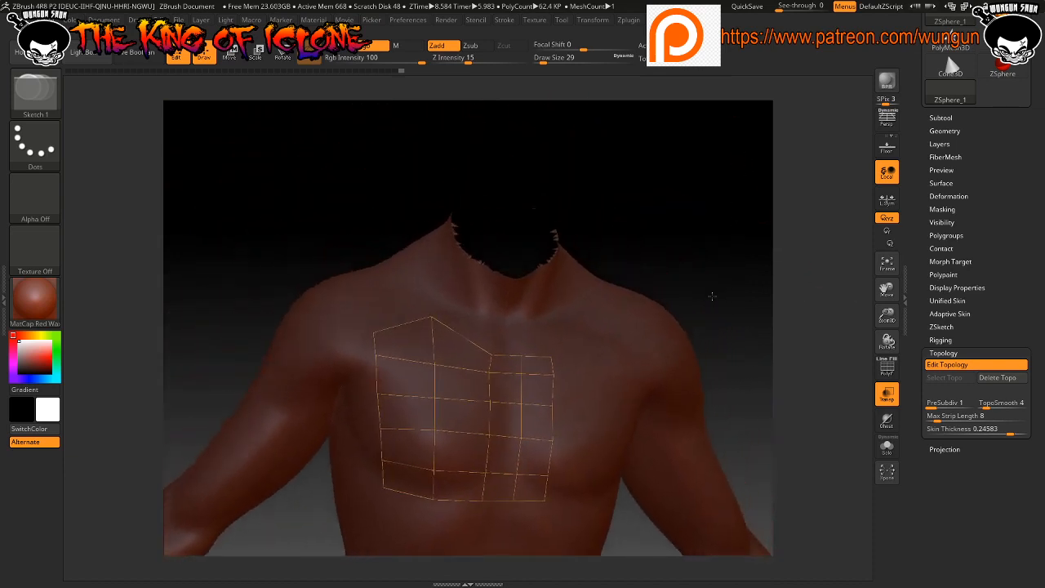
pyautogui.moveTo(379, 225); pyautogui.dragTo(350, 237)
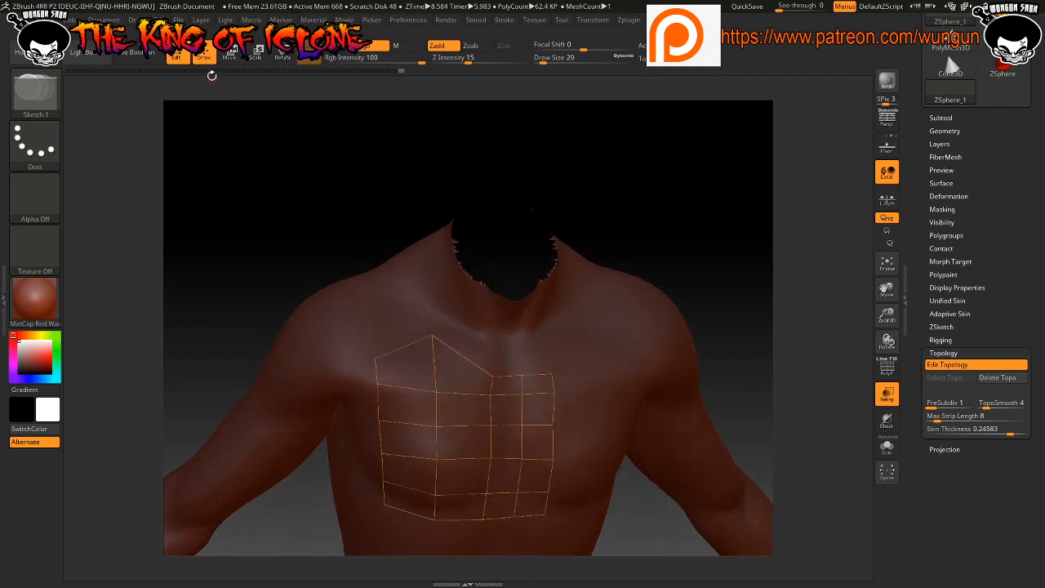
pyautogui.moveTo(432, 338)
pyautogui.mouseDown()
pyautogui.moveTo(436, 392)
pyautogui.moveTo(433, 336)
pyautogui.mouseUp()
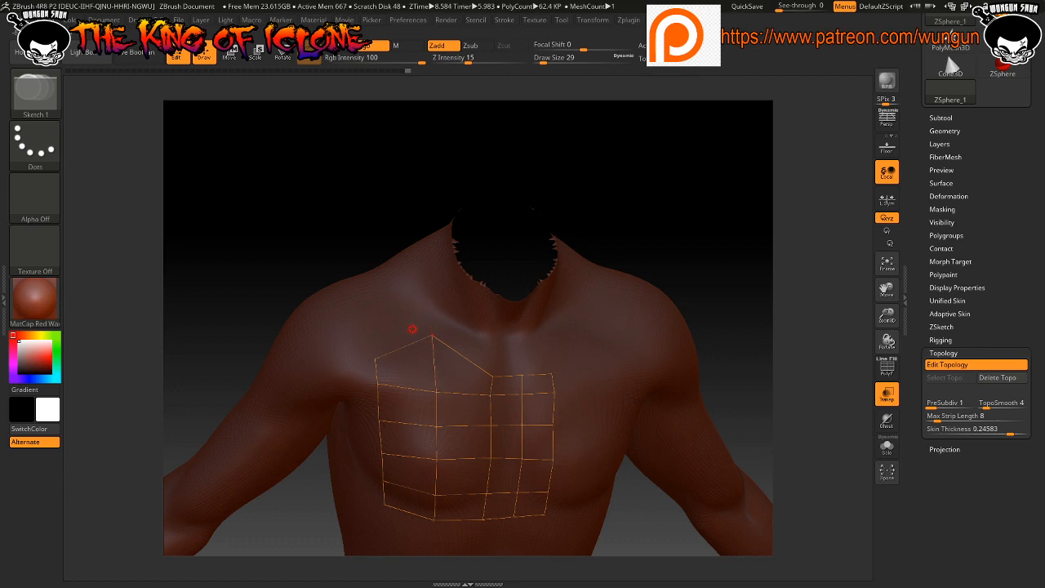
pyautogui.press('w')
pyautogui.moveTo(429, 336); pyautogui.dragTo(436, 337)
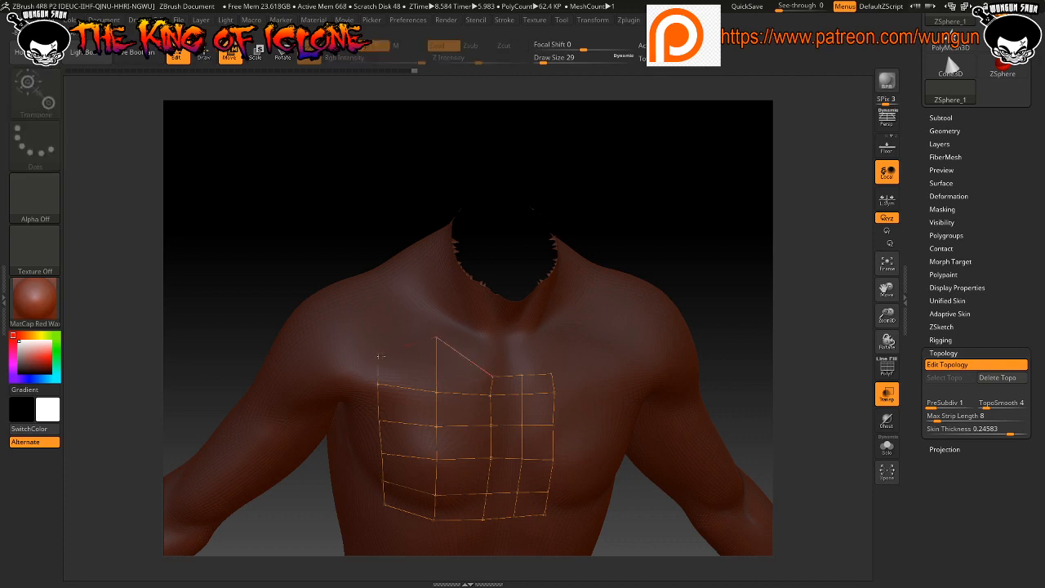
pyautogui.click(378, 354)
pyautogui.moveTo(378, 354); pyautogui.dragTo(375, 359)
pyautogui.moveTo(436, 337); pyautogui.dragTo(436, 392)
# Draw a new quad above the grid's outer top edge, running from the peak vertex up toward the shoulder and back to the outer corner
pyautogui.click(204, 52)
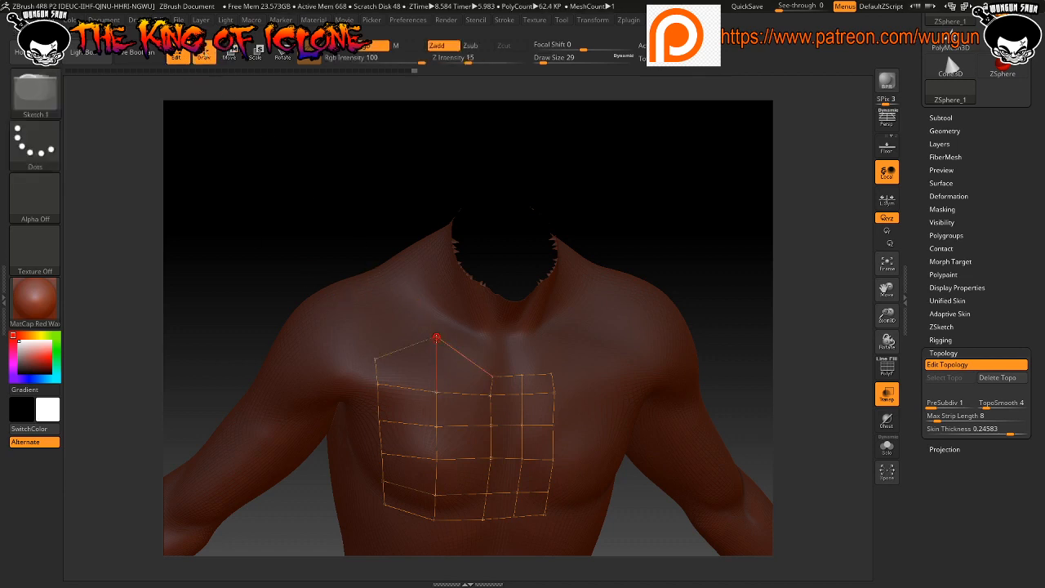
pyautogui.click(436, 337)
pyautogui.click(403, 295)
pyautogui.click(365, 323)
pyautogui.click(375, 358)
# Add a second quad above the first one, extending the strip onto the top of the shoulder
pyautogui.moveTo(241, 225); pyautogui.dragTo(225, 280)
pyautogui.click(304, 151)
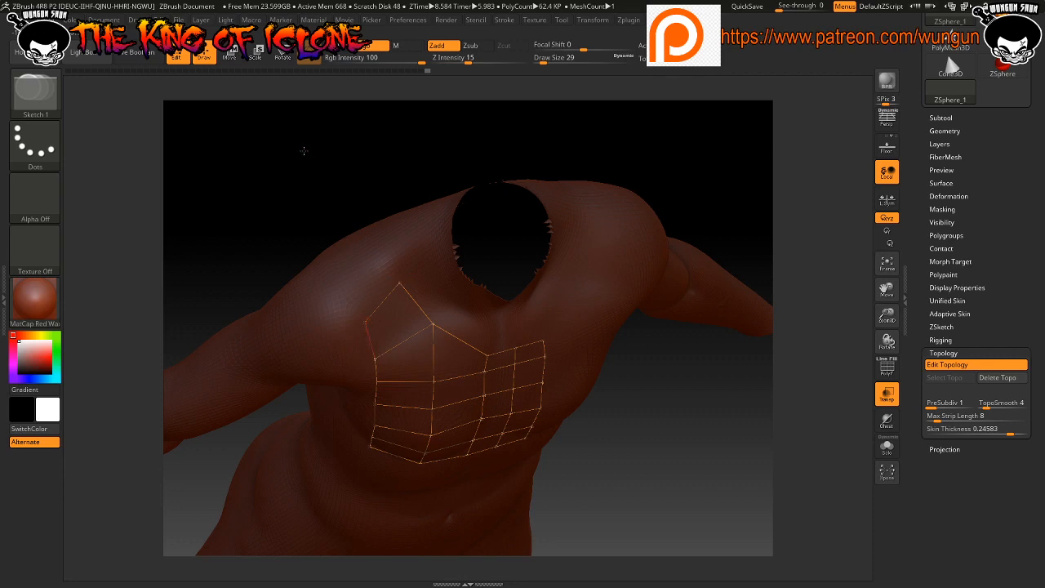
pyautogui.click(400, 283)
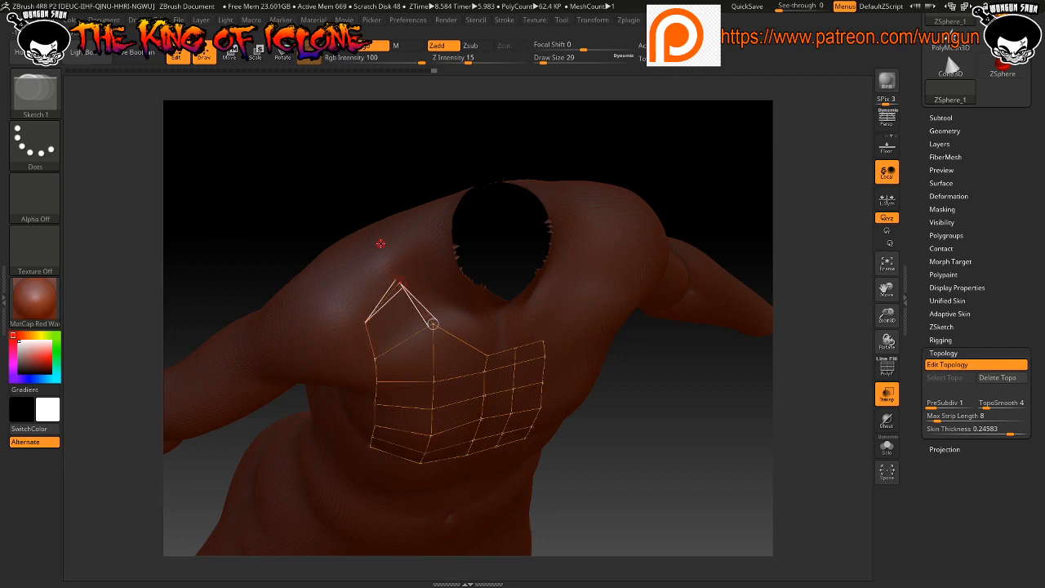
pyautogui.click(381, 243)
pyautogui.click(342, 277)
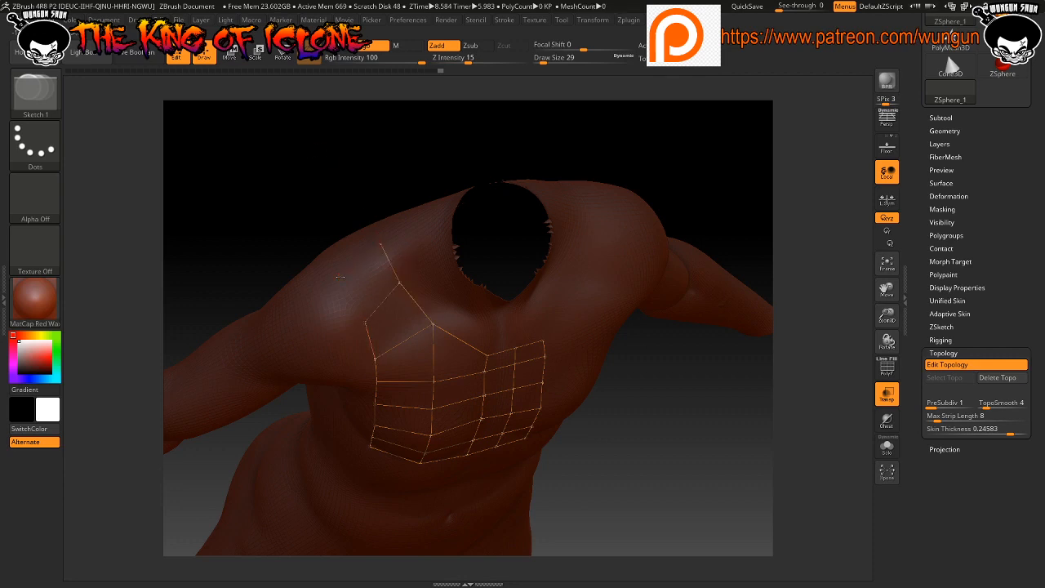
pyautogui.click(365, 319)
# Draw a quad down the rear of the shoulder strap, with an edge extending from its inner corner toward the spine
pyautogui.moveTo(284, 223)
pyautogui.mouseDown()
pyautogui.moveTo(446, 204)
pyautogui.moveTo(281, 221)
pyautogui.moveTo(283, 205)
pyautogui.moveTo(559, 437)
pyautogui.mouseUp()
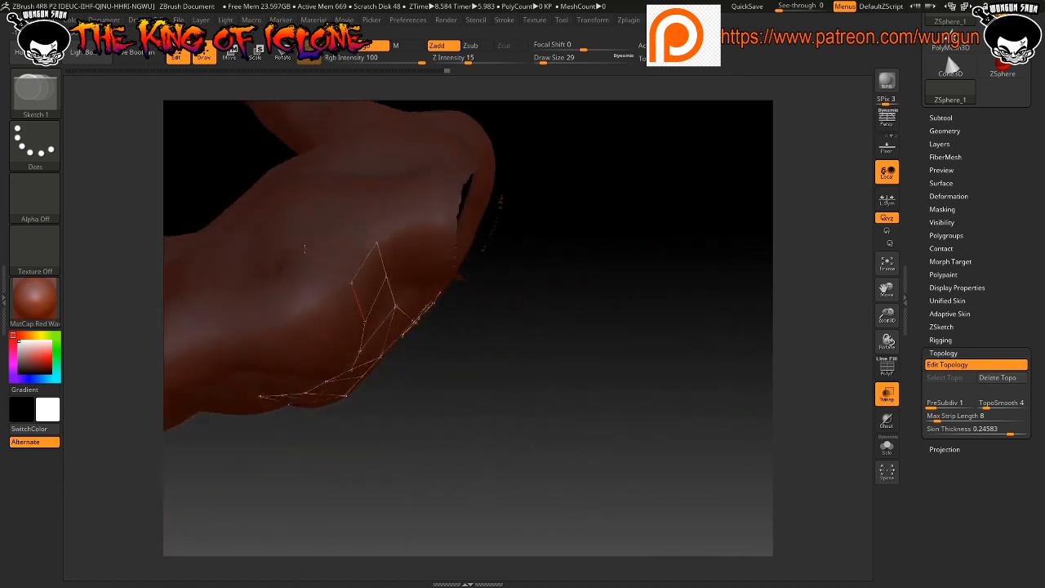
pyautogui.moveTo(501, 380)
pyautogui.mouseDown()
pyautogui.moveTo(608, 477)
pyautogui.moveTo(653, 471)
pyautogui.mouseUp()
pyautogui.hotkey('ctrl', 'z')
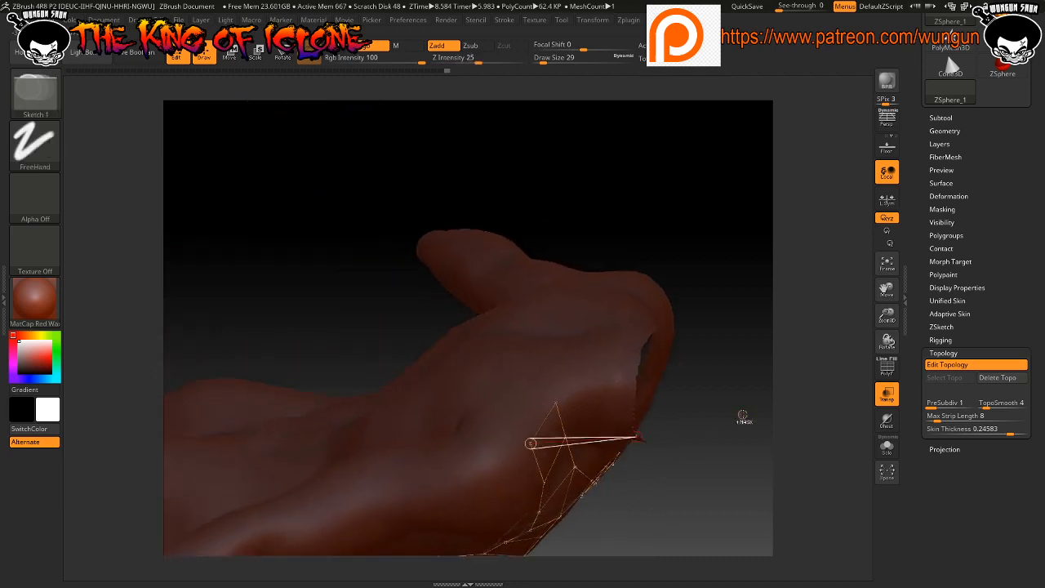
pyautogui.hotkey('ctrl', 'z')
pyautogui.moveTo(696, 452)
pyautogui.mouseDown()
pyautogui.moveTo(700, 471)
pyautogui.moveTo(689, 459)
pyautogui.moveTo(692, 468)
pyautogui.mouseUp()
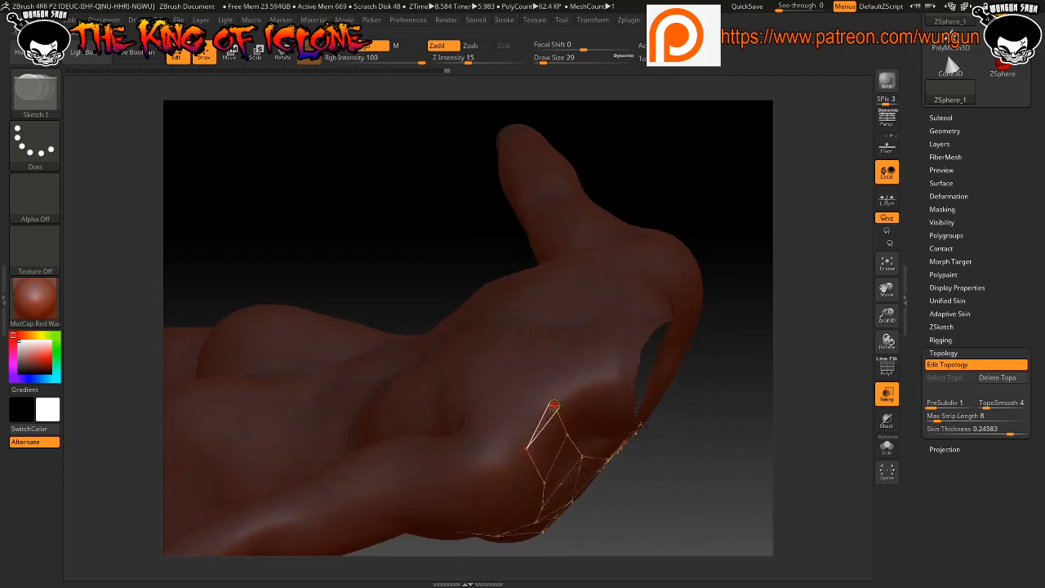
pyautogui.click(554, 405)
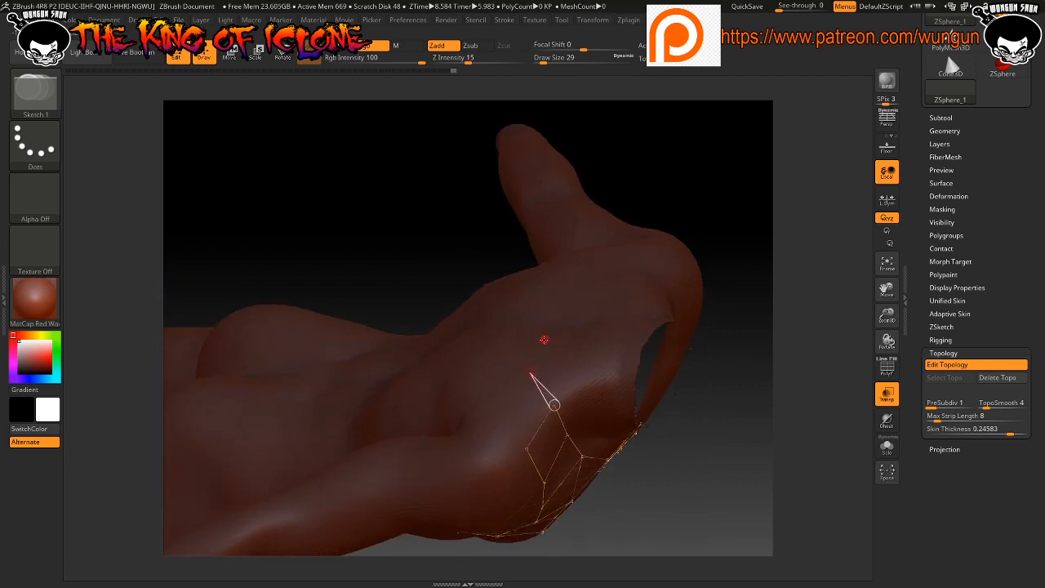
pyautogui.click(531, 372)
pyautogui.moveTo(694, 468); pyautogui.dragTo(580, 474)
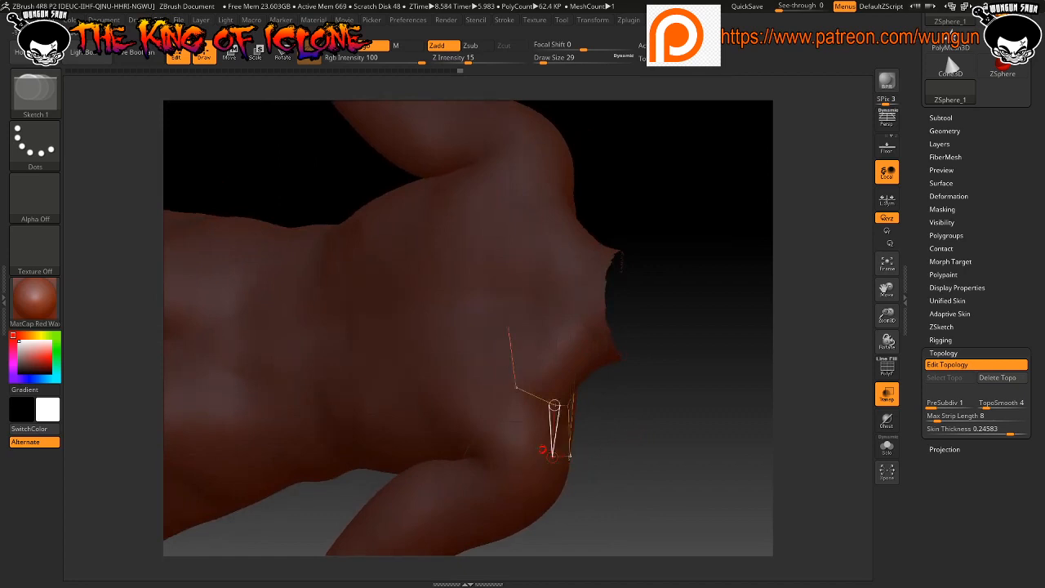
pyautogui.click(495, 435)
pyautogui.moveTo(612, 448); pyautogui.dragTo(673, 435)
pyautogui.moveTo(690, 469); pyautogui.dragTo(572, 363)
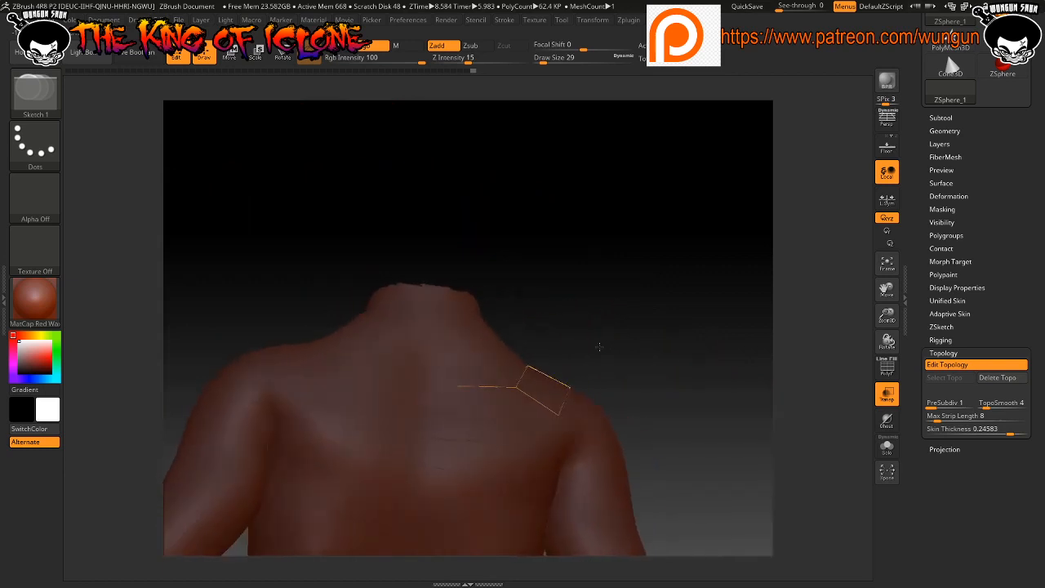
pyautogui.moveTo(685, 378); pyautogui.dragTo(672, 309)
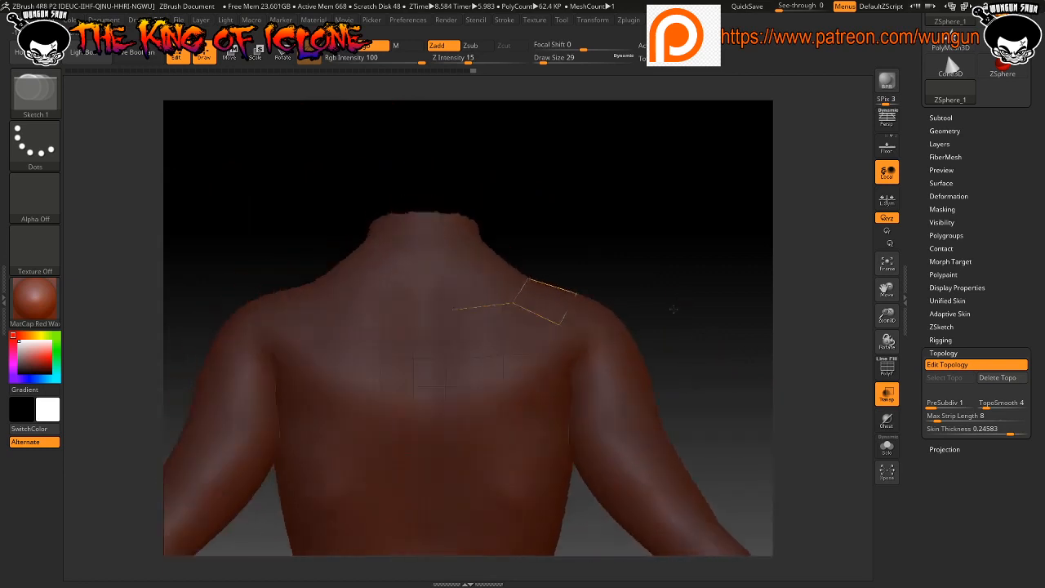
# Add another quad below the shoulder quad, extending the strap down onto the shoulder blade
pyautogui.click(559, 325)
pyautogui.click(547, 386)
pyautogui.click(504, 378)
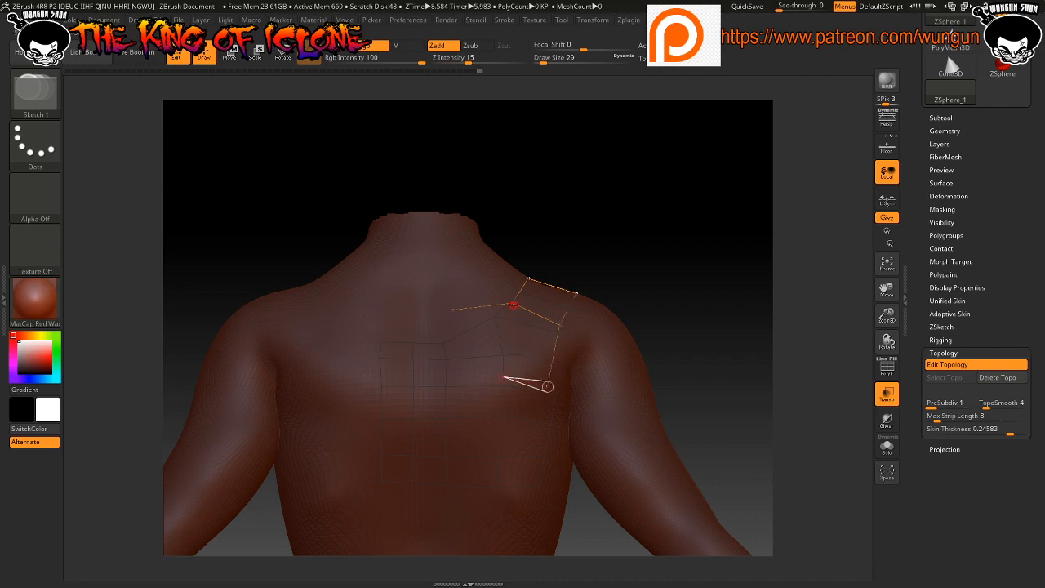
pyautogui.click(513, 304)
pyautogui.press('shift')
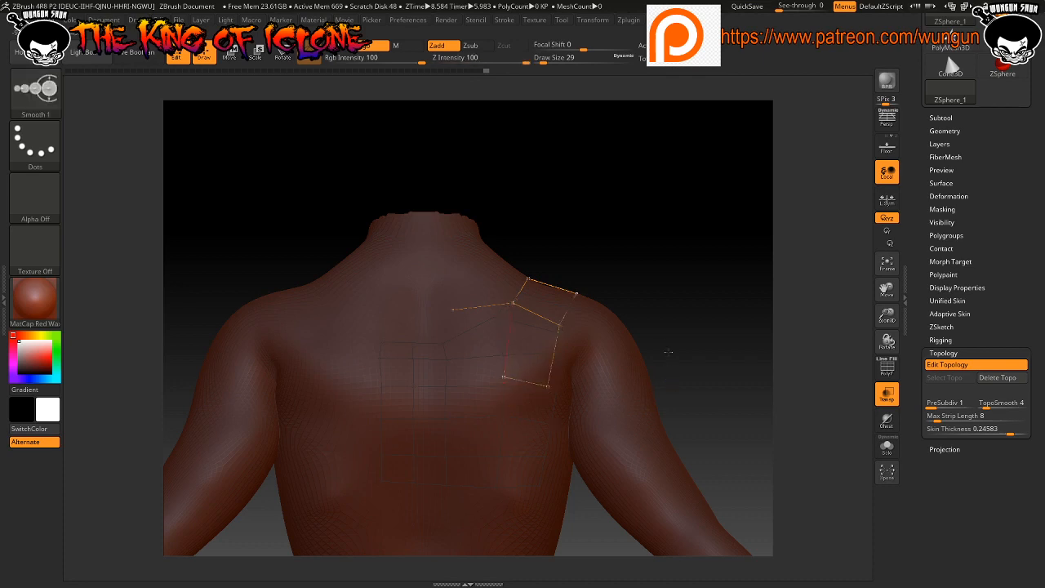
pyautogui.hotkey('ctrl', 'z')
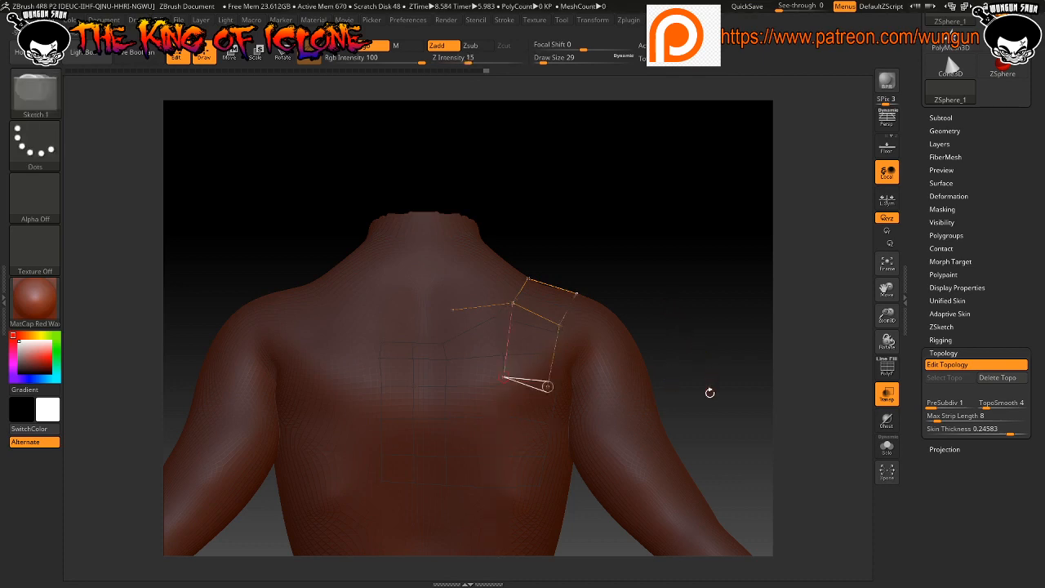
# Move the chest grid's lower outer corner vertex farther down and slightly inward along the ribs
pyautogui.moveTo(709, 393); pyautogui.dragTo(404, 200)
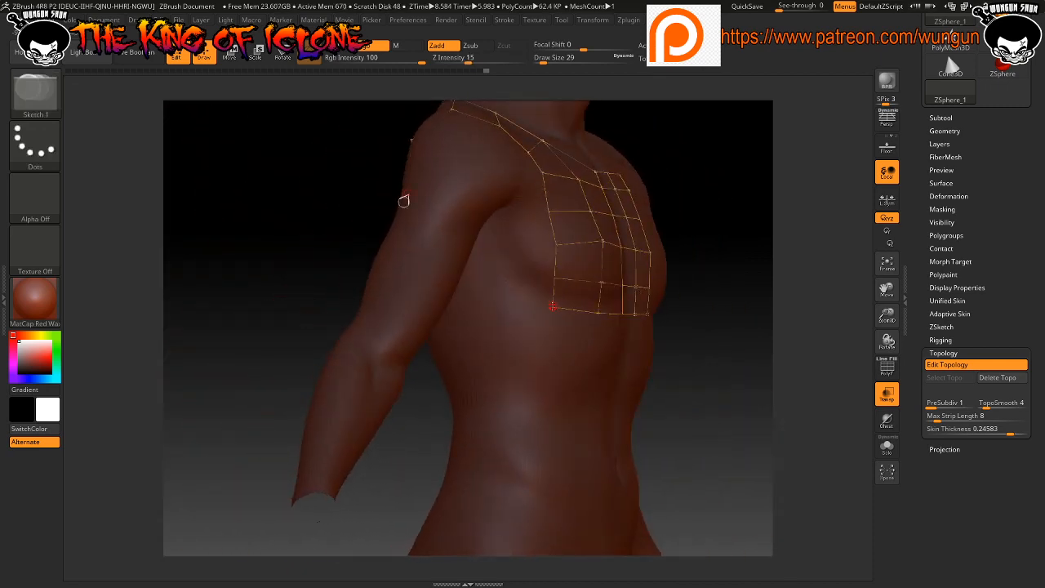
pyautogui.press('w')
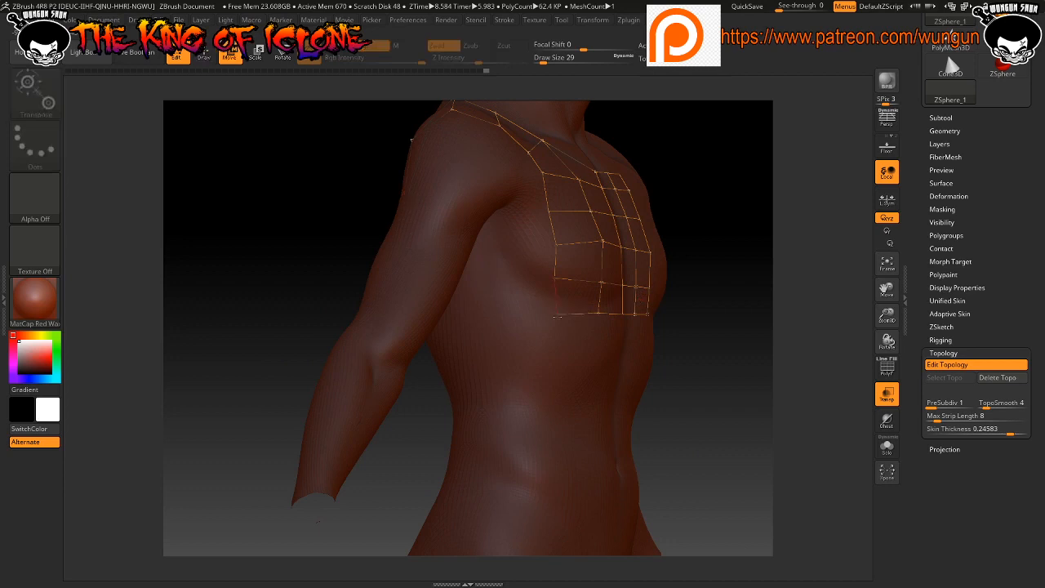
pyautogui.moveTo(560, 323); pyautogui.dragTo(564, 338)
pyautogui.moveTo(753, 327); pyautogui.dragTo(627, 319)
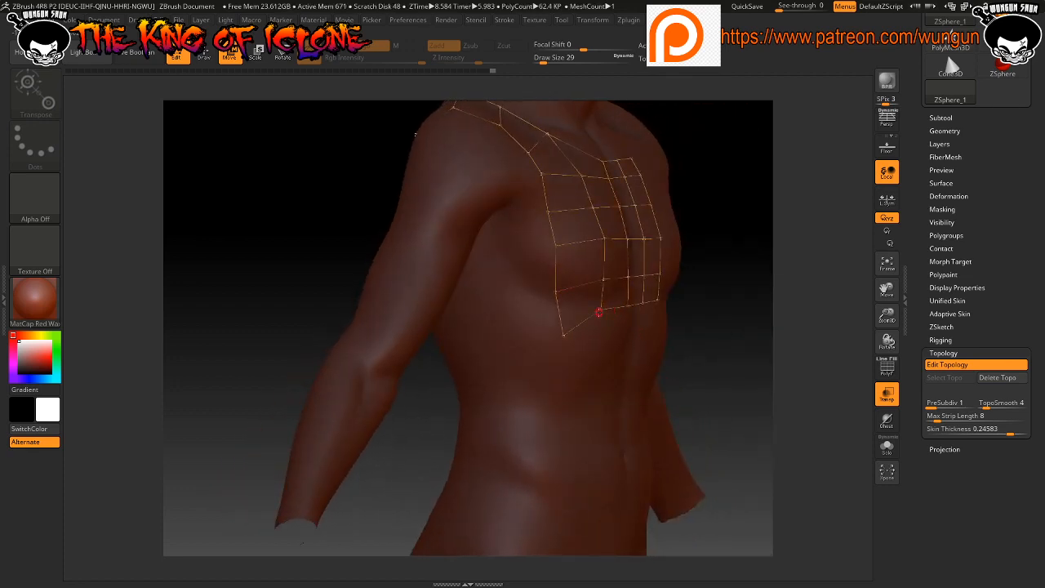
pyautogui.click(602, 313)
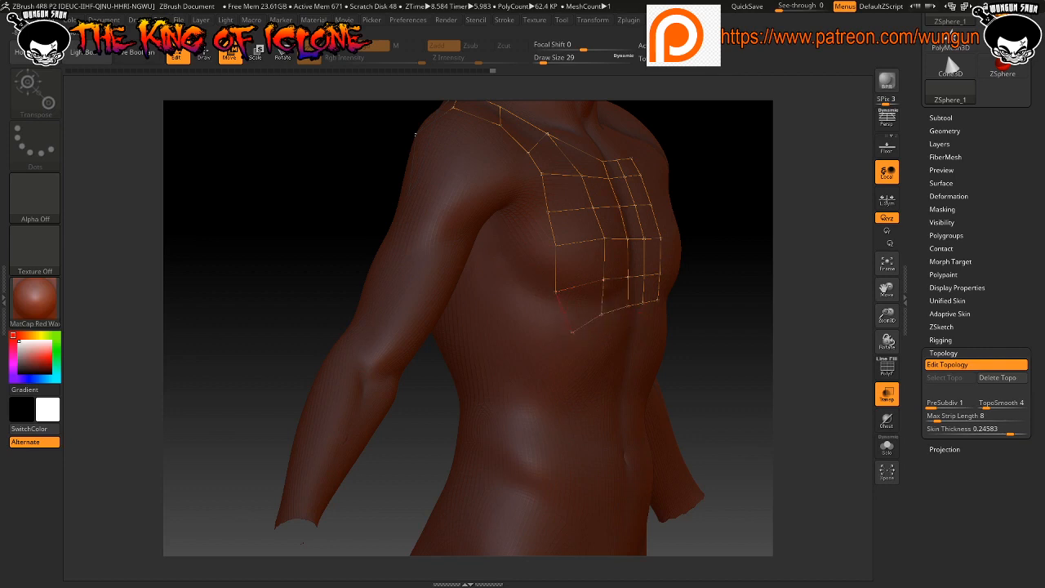
pyautogui.click(557, 292)
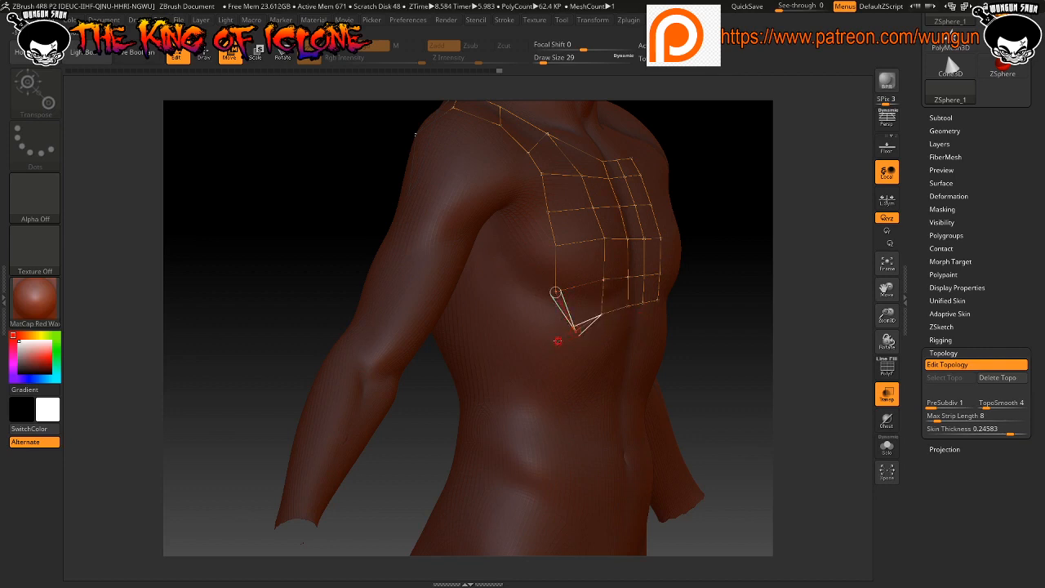
pyautogui.press('q')
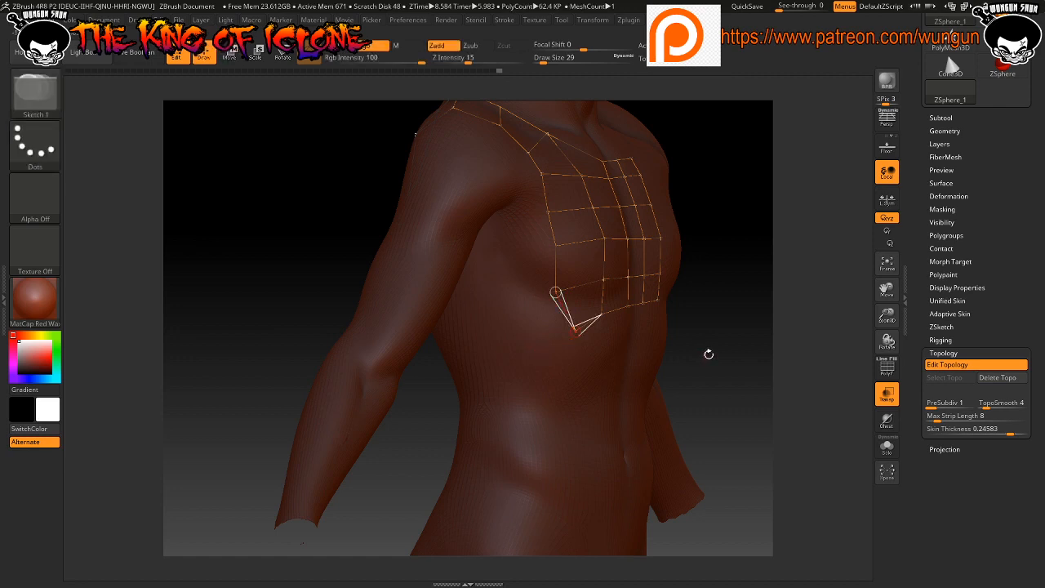
# Draw a quad from the chest grid's lower outer corner backward around the ribs under the arm
pyautogui.click(747, 342)
pyautogui.click(575, 332)
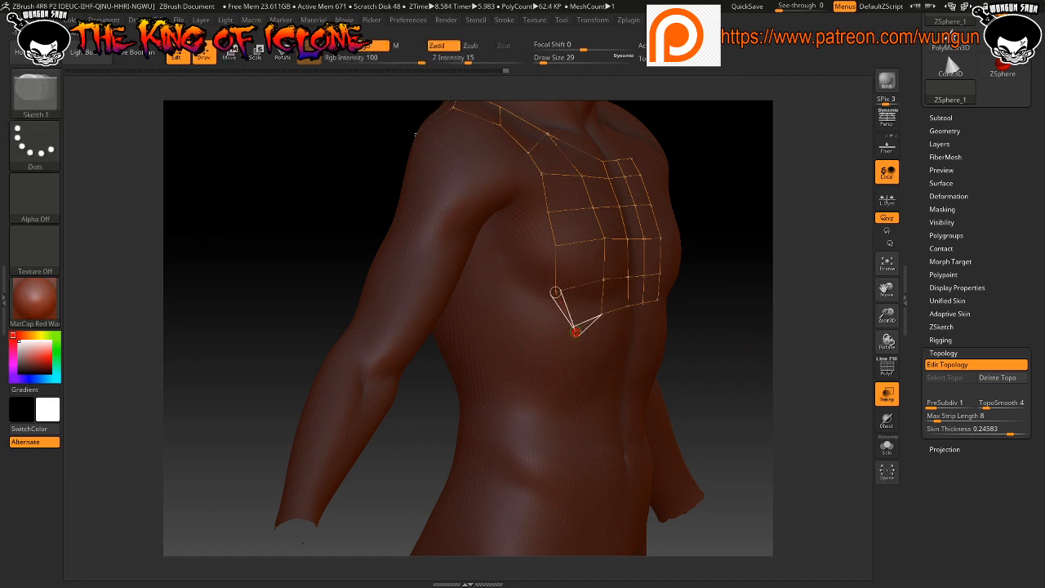
pyautogui.click(524, 358)
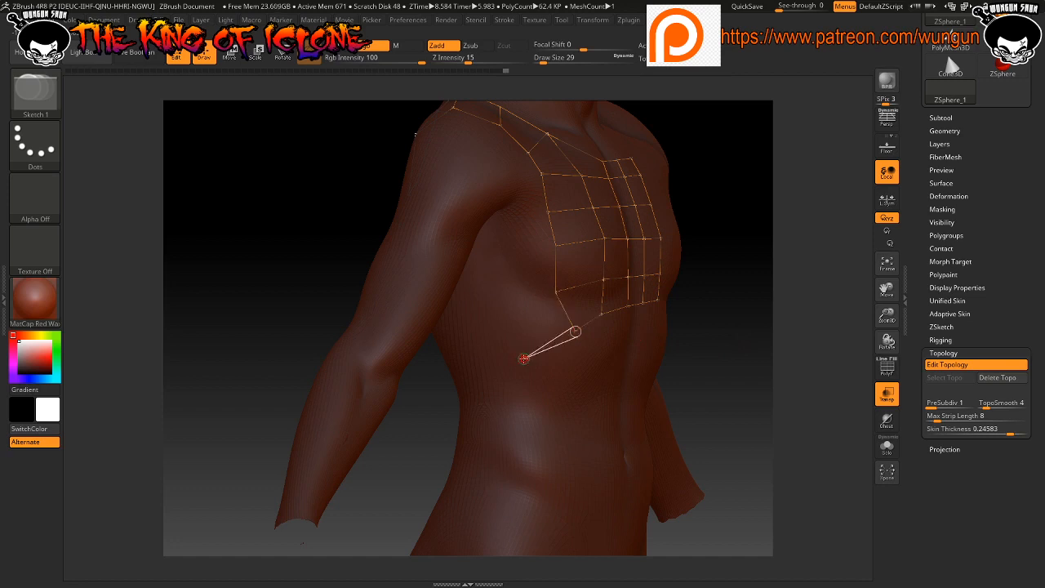
pyautogui.click(500, 328)
pyautogui.click(556, 291)
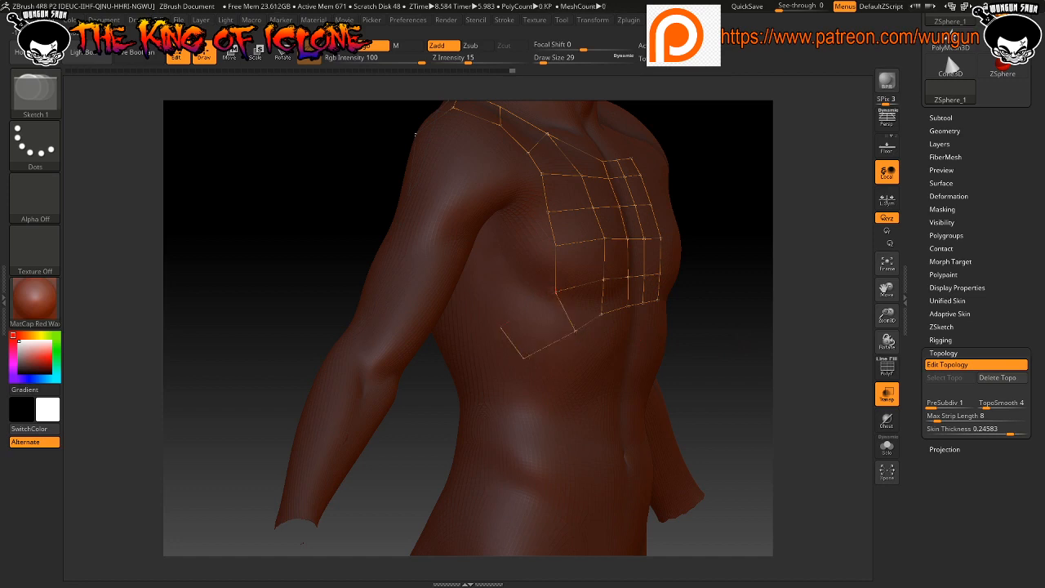
pyautogui.moveTo(713, 330); pyautogui.dragTo(731, 378)
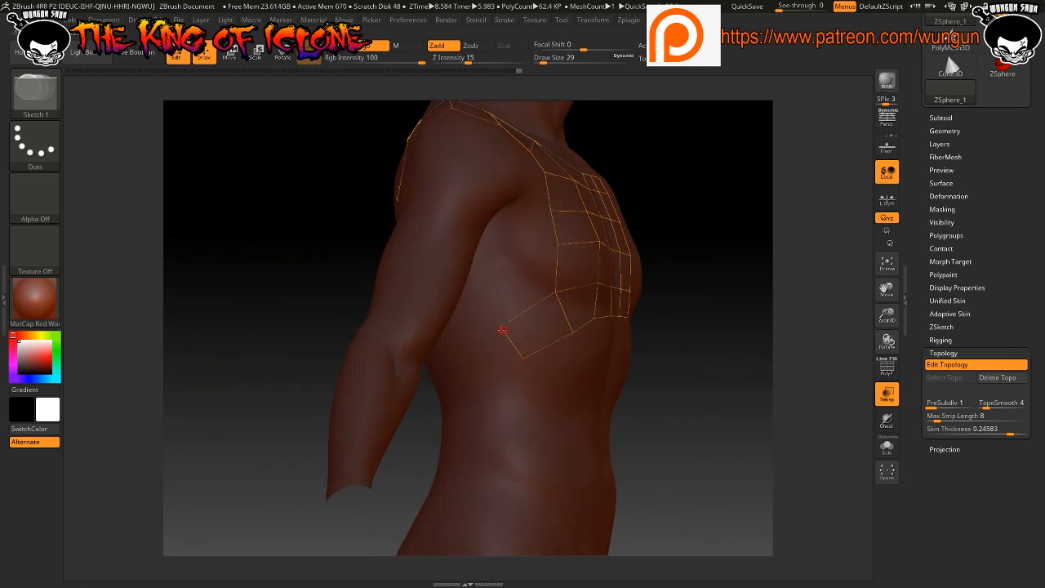
# Draw a chain of edges from the rib quad's upper rear corner around under the arm up to the back strap's lower outer corner
pyautogui.moveTo(662, 369); pyautogui.dragTo(714, 375)
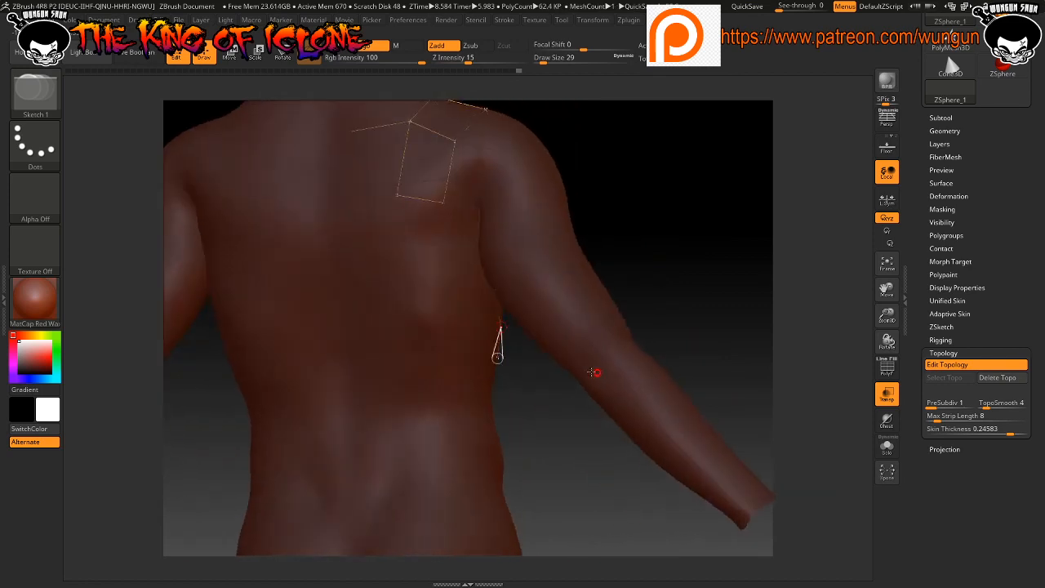
pyautogui.click(499, 359)
pyautogui.moveTo(514, 367); pyautogui.dragTo(504, 360)
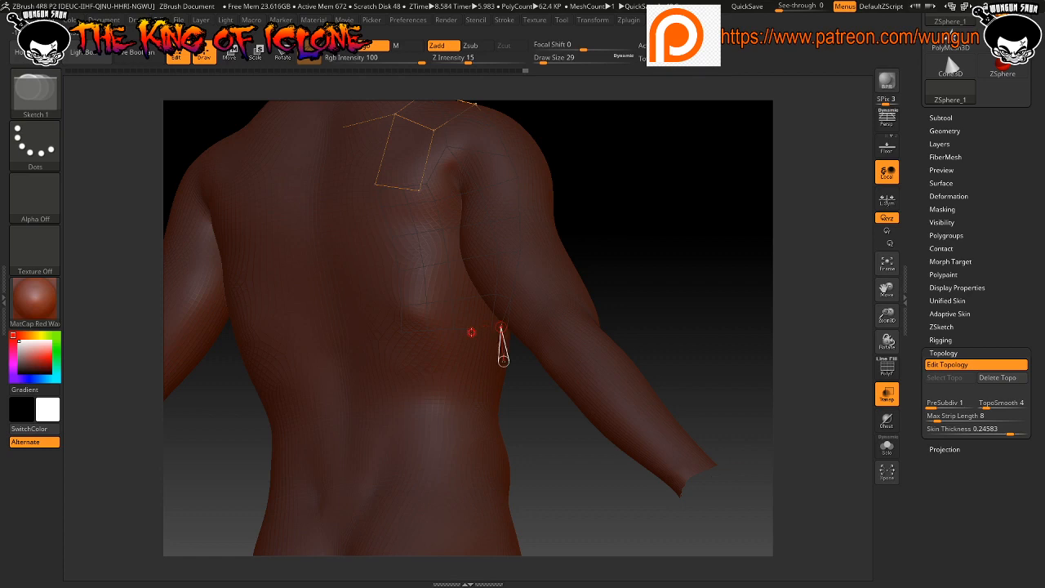
pyautogui.click(472, 332)
pyautogui.click(451, 313)
pyautogui.click(430, 258)
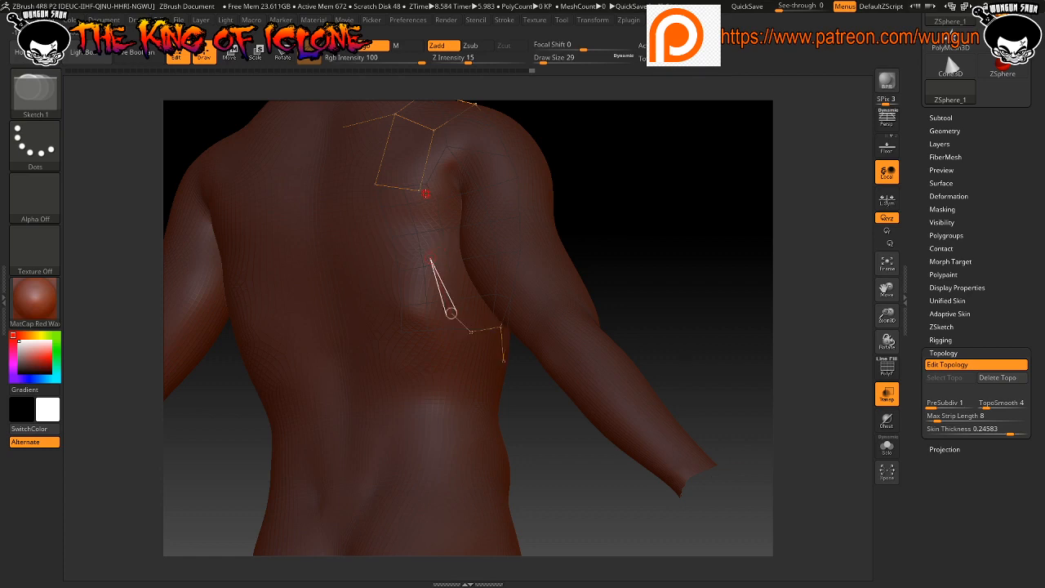
pyautogui.click(420, 191)
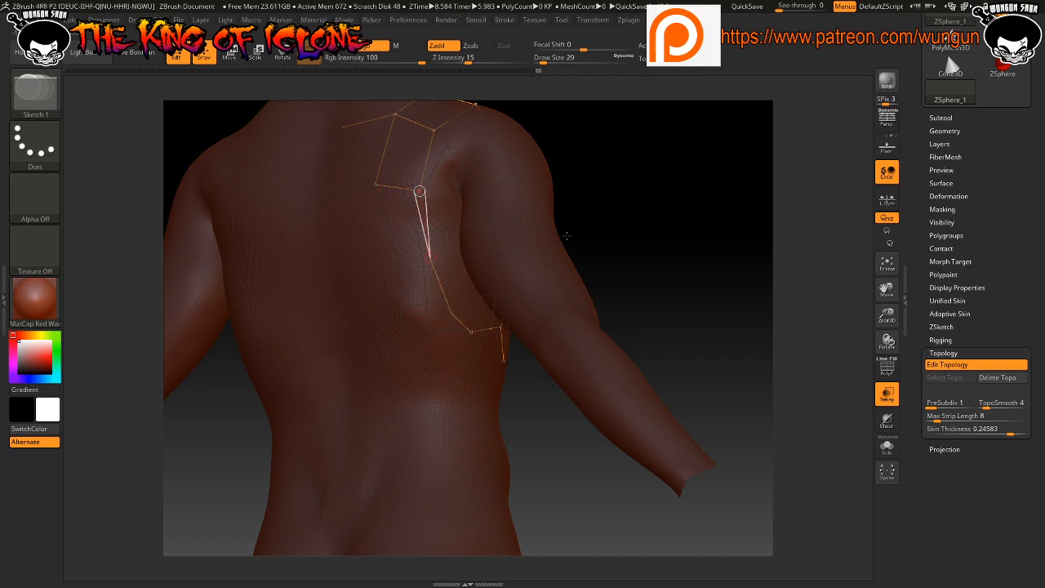
pyautogui.click(664, 239)
# Draw the strap's inner edge down the back and connect it to the outer chain, forming three quads toward the waist
pyautogui.click(374, 182)
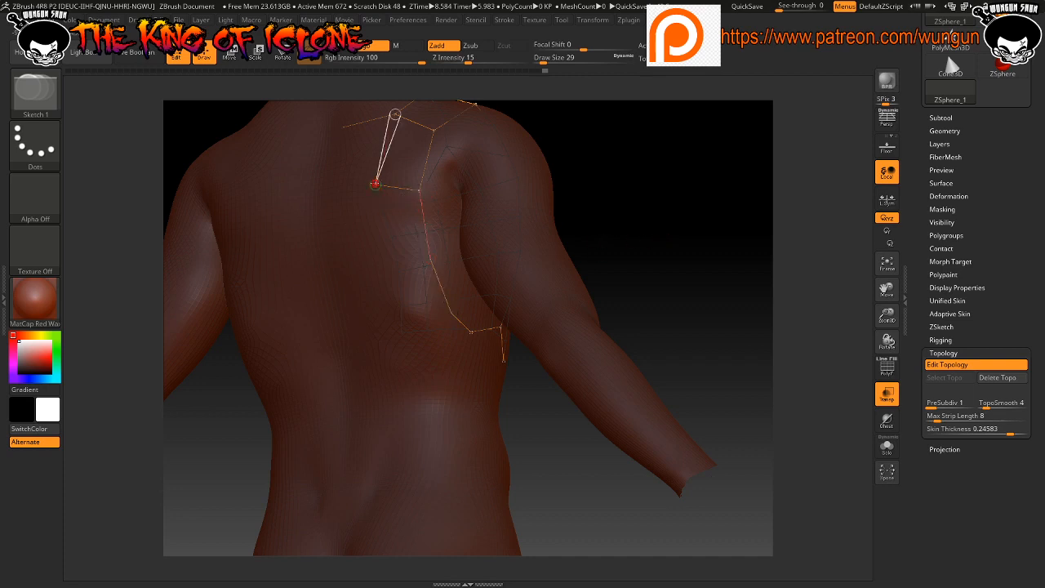
pyautogui.click(383, 263)
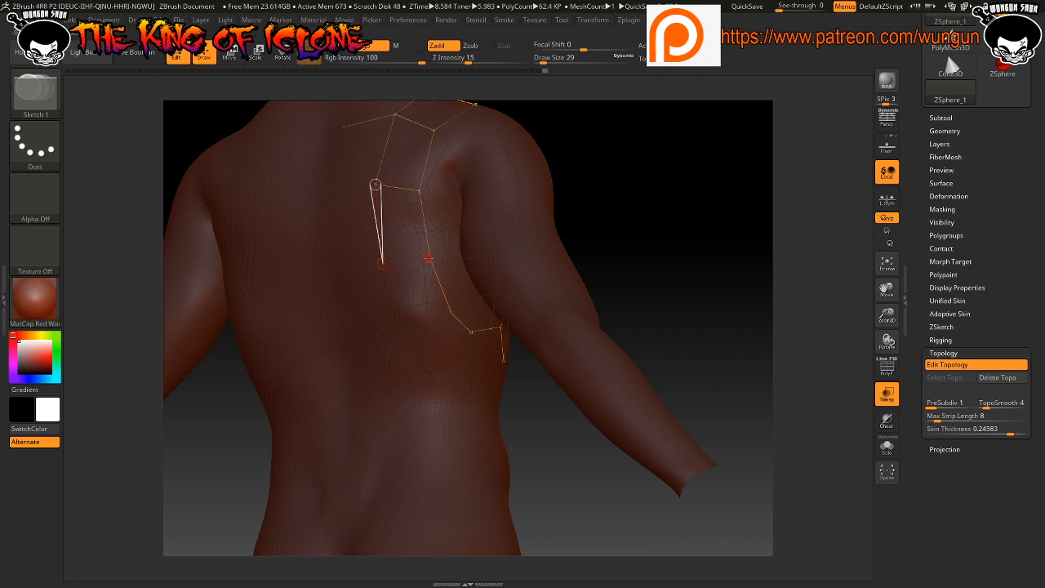
pyautogui.click(430, 258)
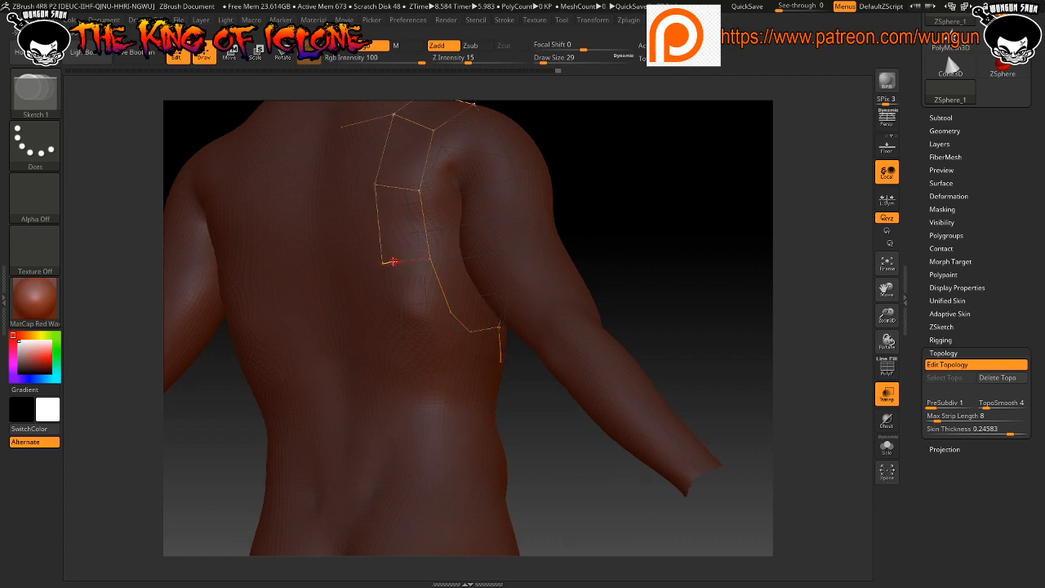
pyautogui.click(407, 327)
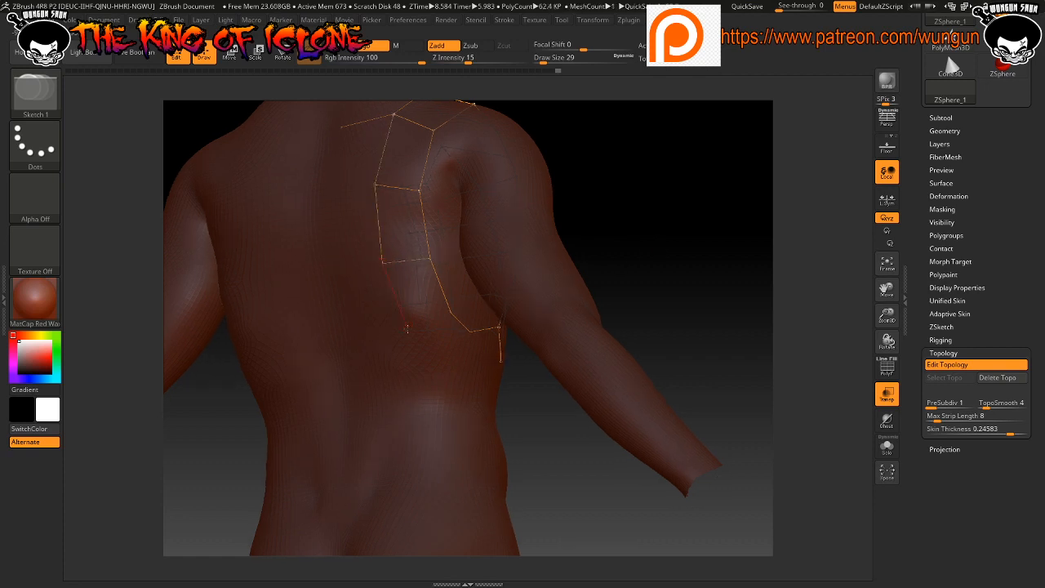
pyautogui.click(451, 312)
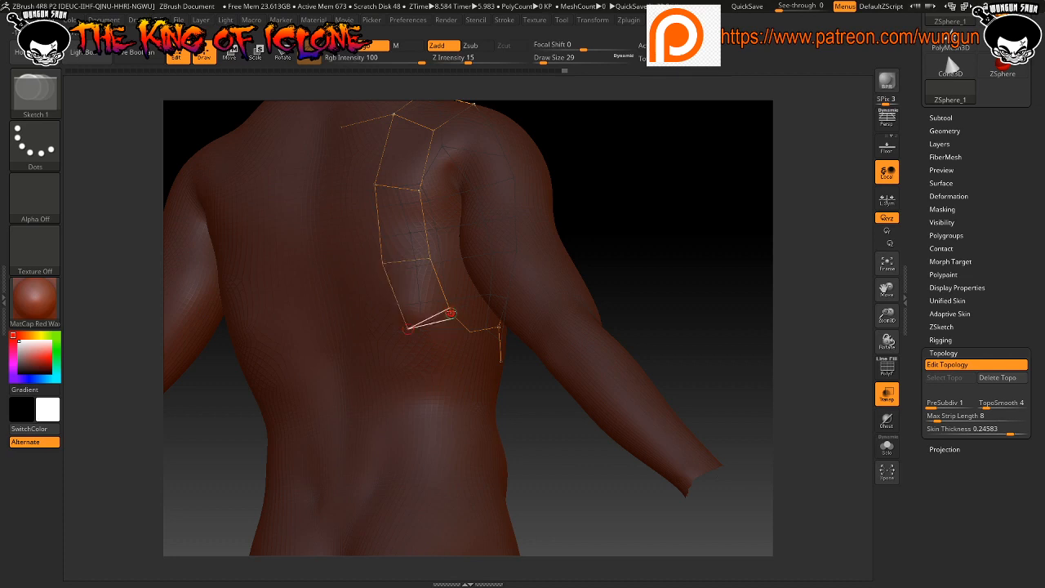
pyautogui.click(409, 327)
pyautogui.click(449, 370)
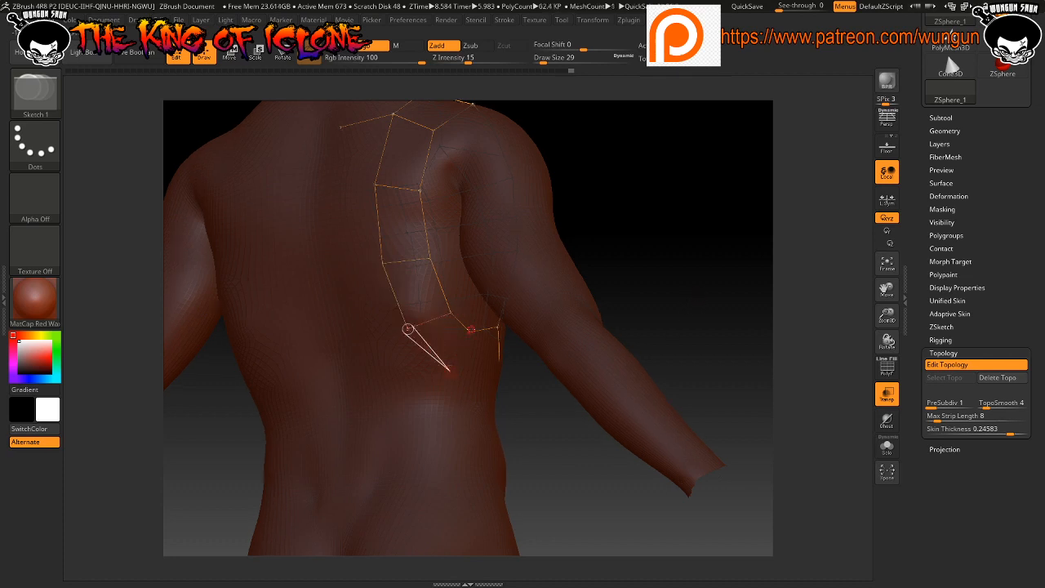
pyautogui.click(470, 331)
# Join the back strip's bottom corner to the rib quad's lower rear corner to close the band under the arm
pyautogui.moveTo(565, 445); pyautogui.dragTo(471, 375)
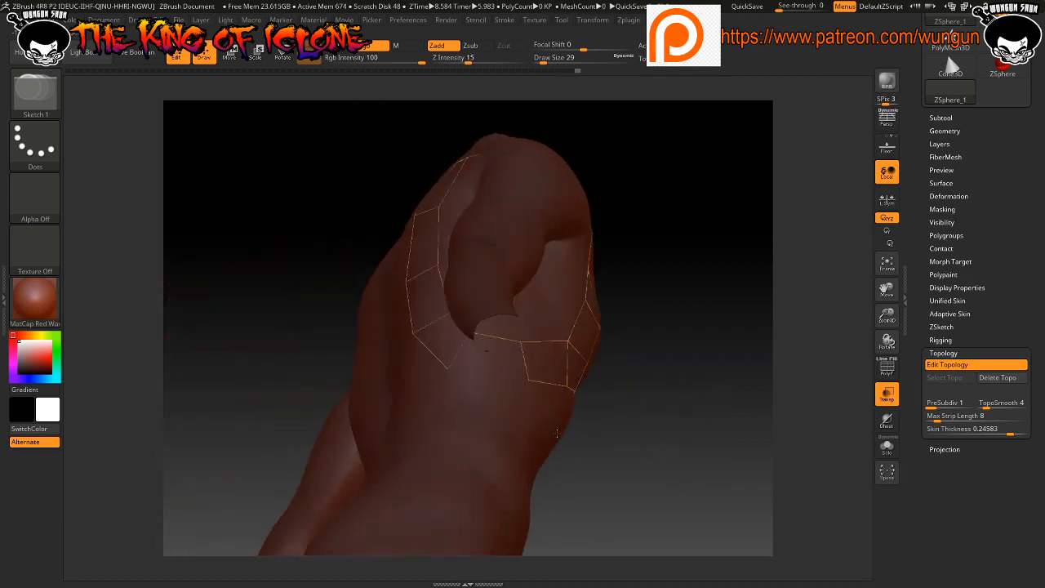
pyautogui.click(449, 369)
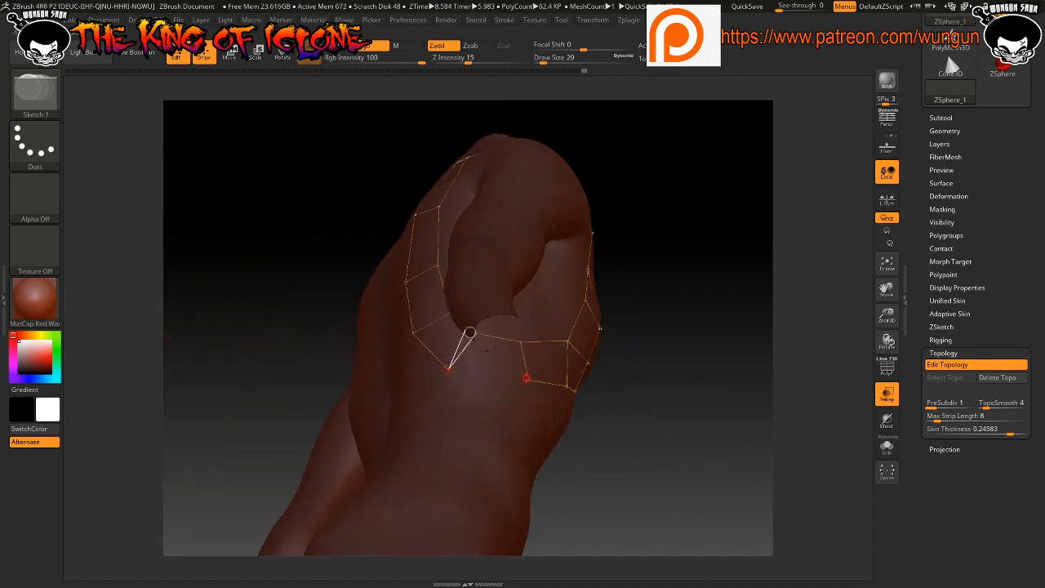
pyautogui.moveTo(676, 417); pyautogui.dragTo(547, 384)
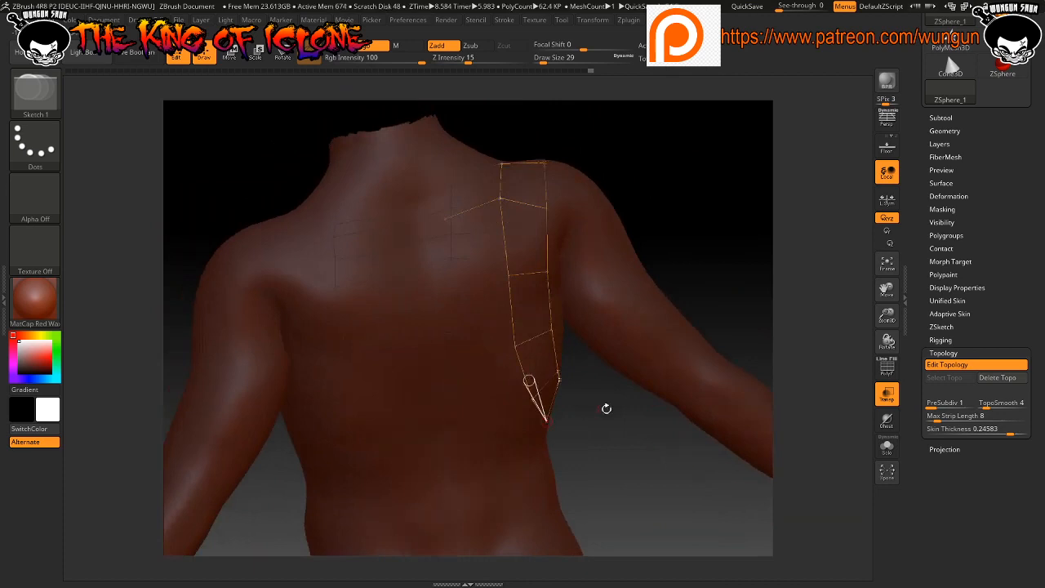
# Preview the skin generated from the topology on the back and return to topology editing
pyautogui.moveTo(710, 256); pyautogui.dragTo(749, 329)
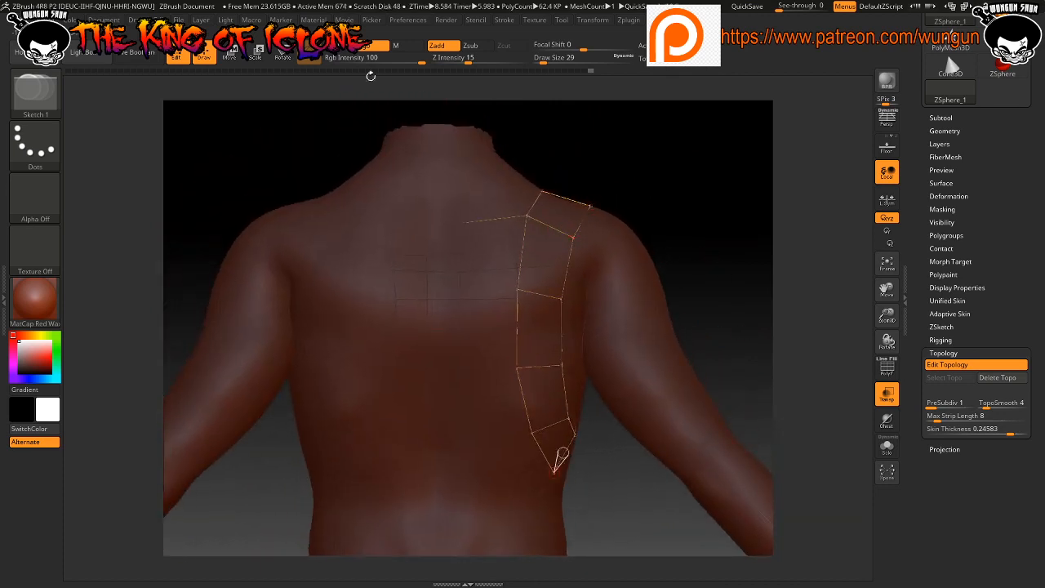
pyautogui.press('w')
pyautogui.moveTo(733, 260); pyautogui.dragTo(735, 292)
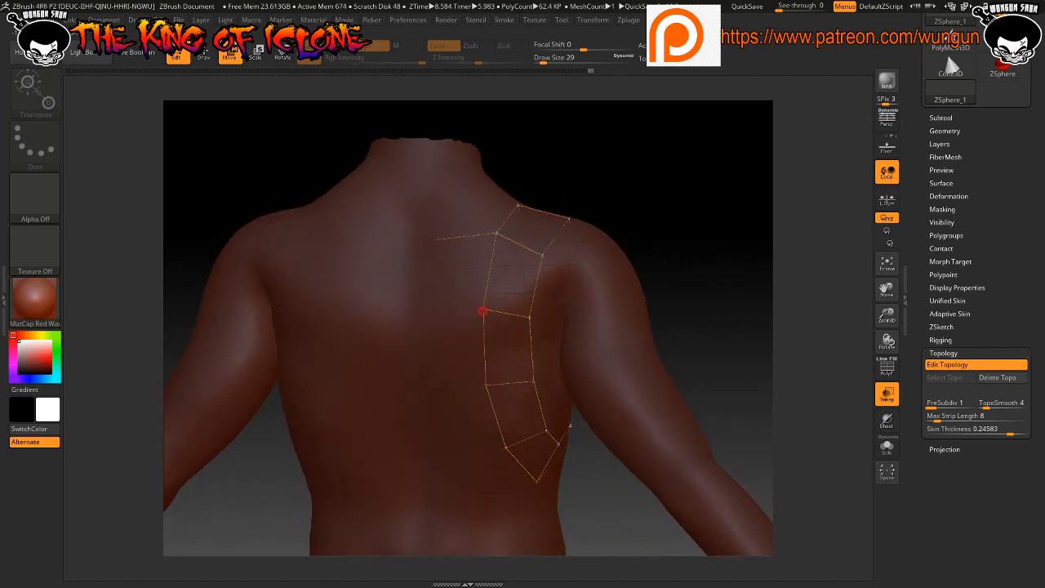
pyautogui.moveTo(702, 274); pyautogui.dragTo(717, 246)
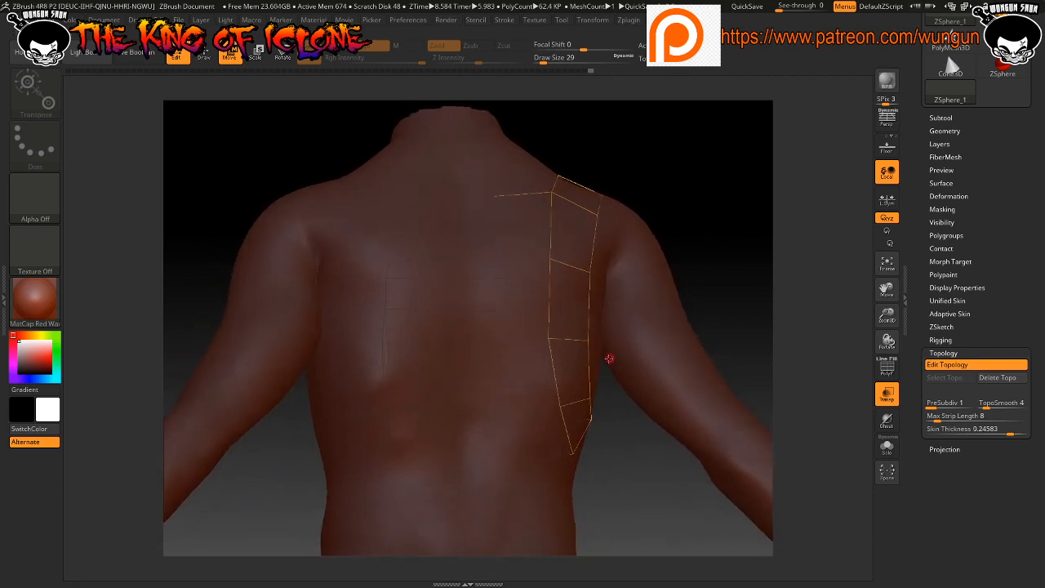
pyautogui.moveTo(570, 402); pyautogui.dragTo(558, 405)
pyautogui.moveTo(737, 219); pyautogui.dragTo(732, 220)
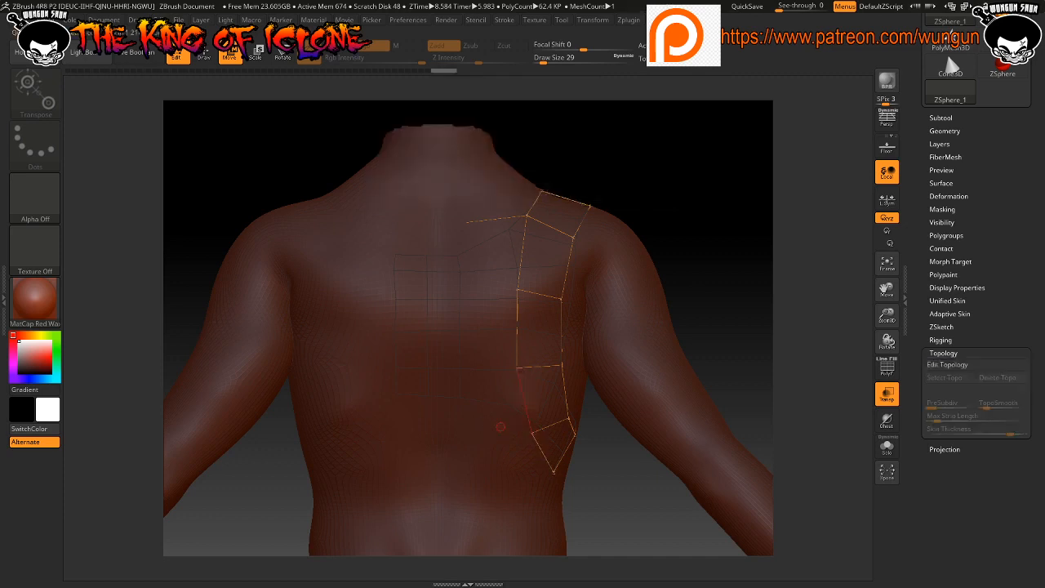
pyautogui.press('a')
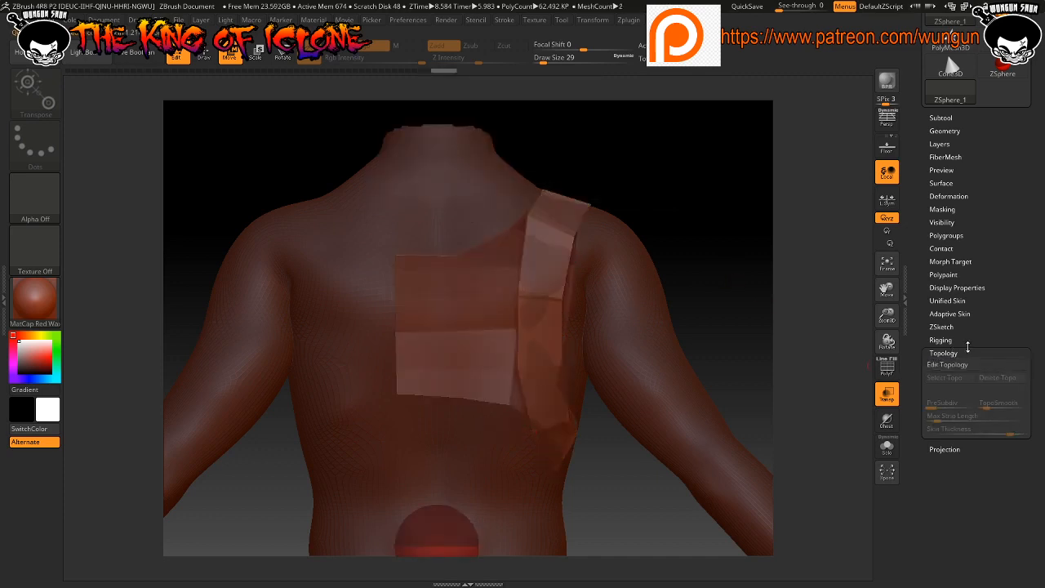
pyautogui.click(947, 364)
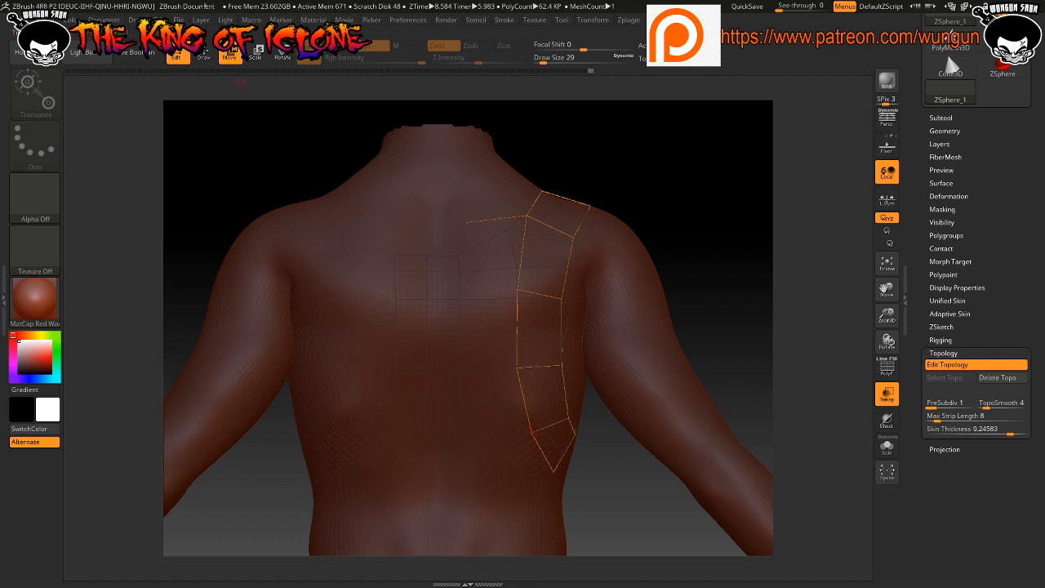
# Draw a quad from the back strap's lower inner edge toward the spine
pyautogui.click(204, 53)
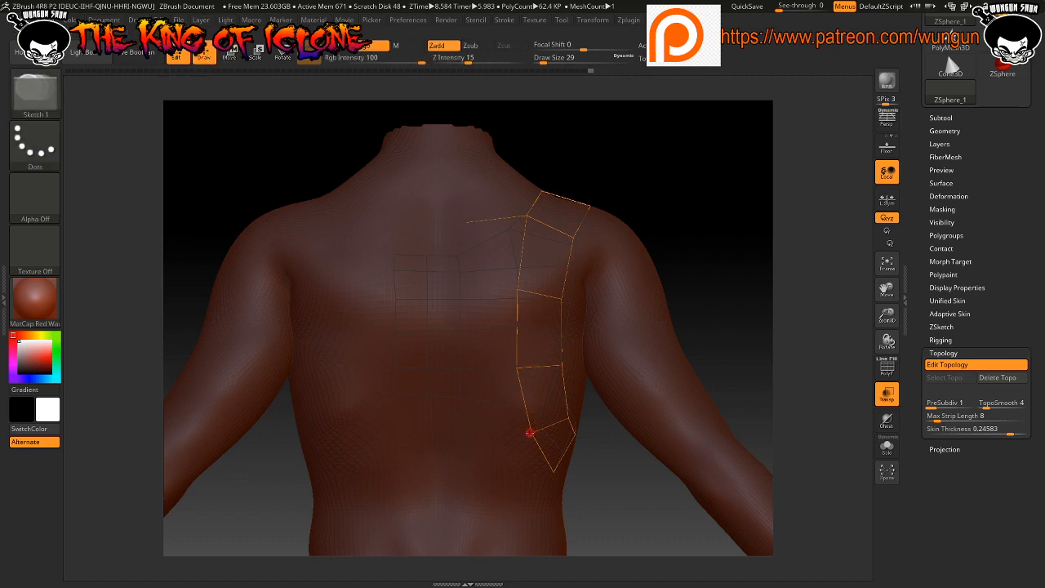
pyautogui.click(530, 433)
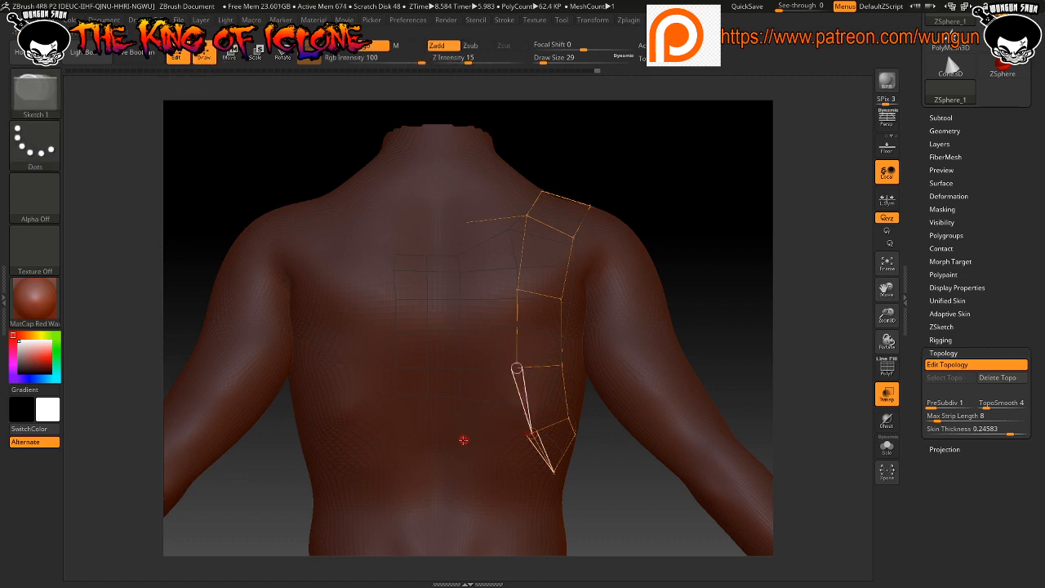
pyautogui.click(459, 441)
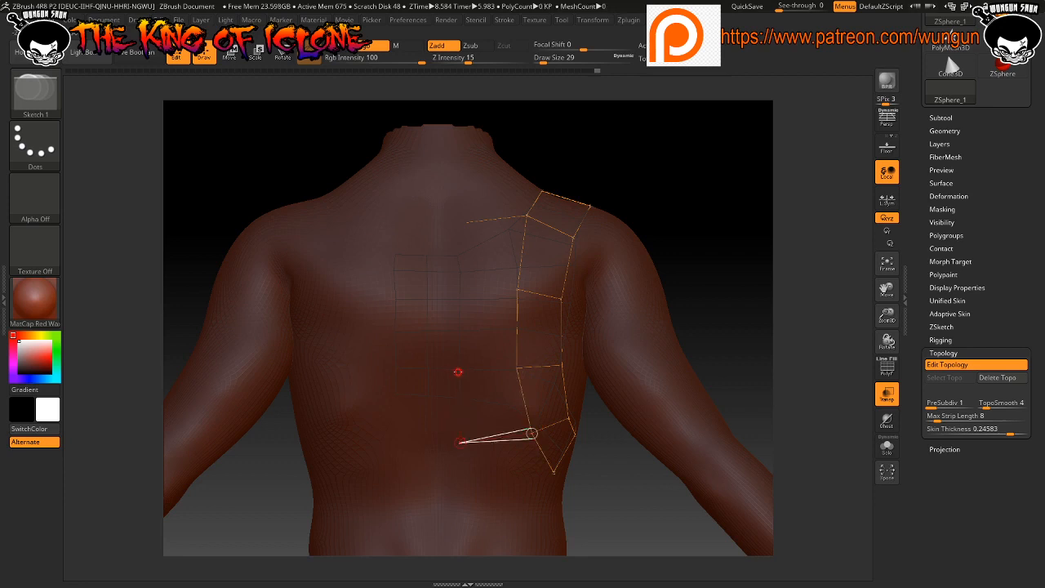
pyautogui.click(460, 371)
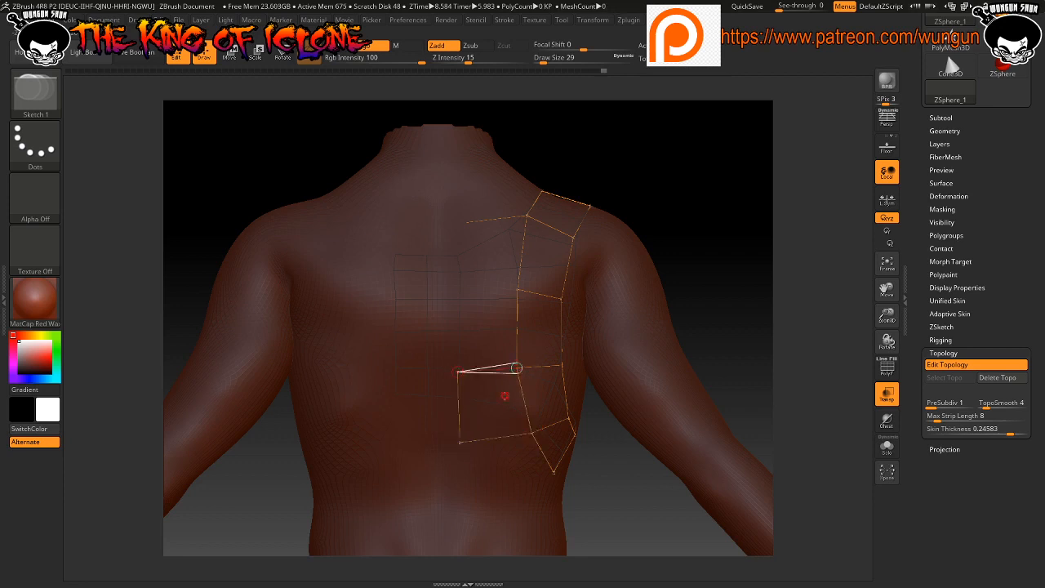
# Move the new quad's two spine-side corners up to level its upper and lower edges
pyautogui.press('w')
pyautogui.moveTo(460, 445); pyautogui.dragTo(460, 435)
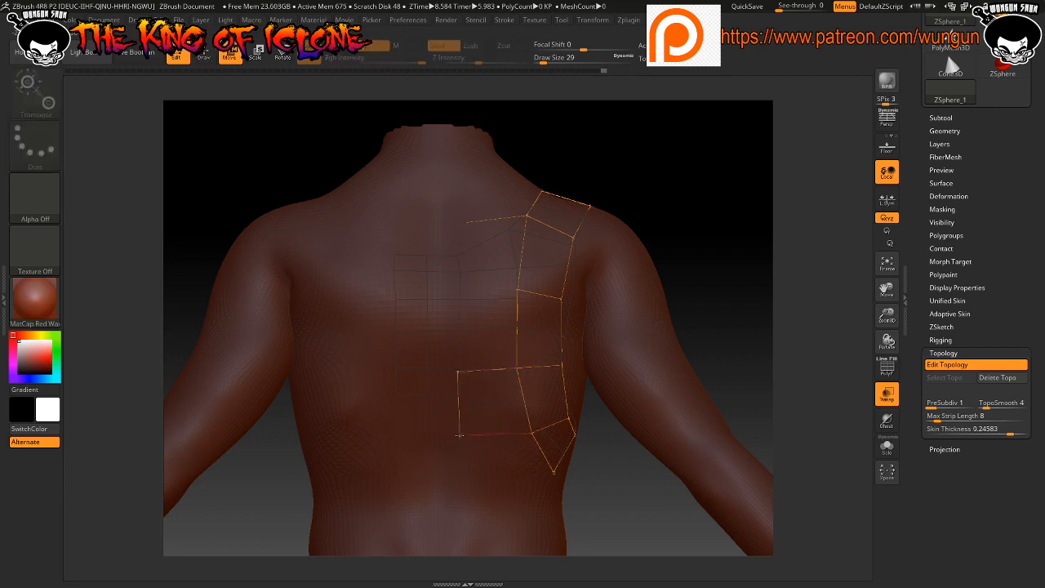
pyautogui.moveTo(458, 372); pyautogui.dragTo(459, 368)
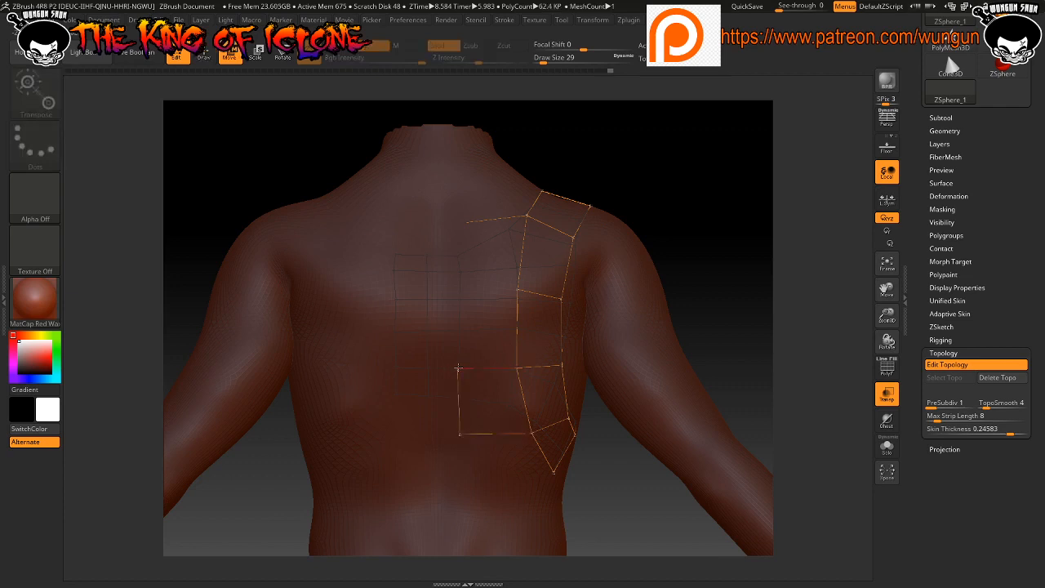
pyautogui.moveTo(724, 241)
pyautogui.mouseDown()
pyautogui.moveTo(715, 246)
pyautogui.moveTo(746, 231)
pyautogui.moveTo(734, 237)
pyautogui.mouseUp()
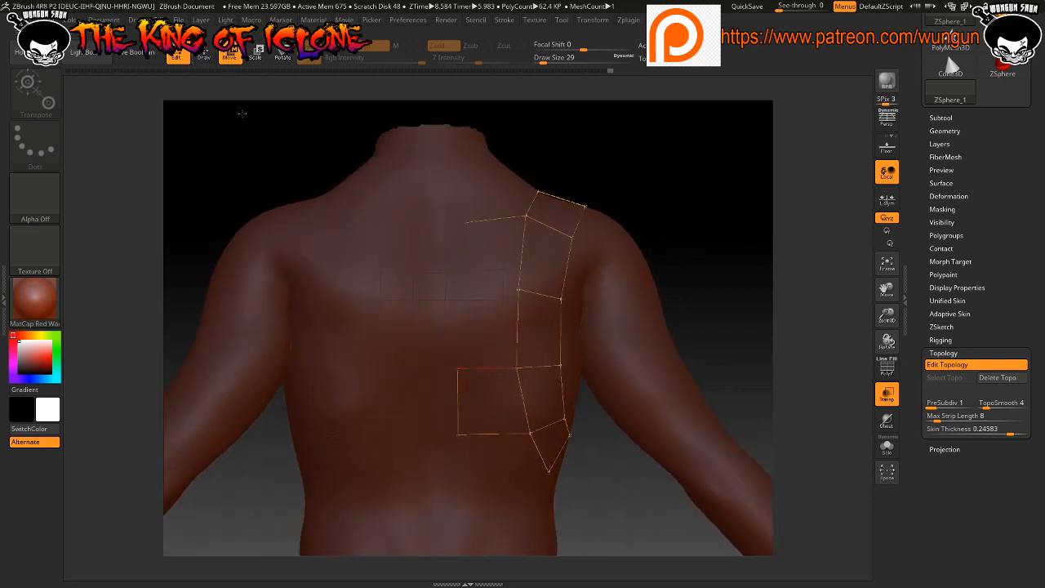
# Draw a second quad directly above the first beside the strap, and raise its upper spine-side corner to level its top edge
pyautogui.press('q')
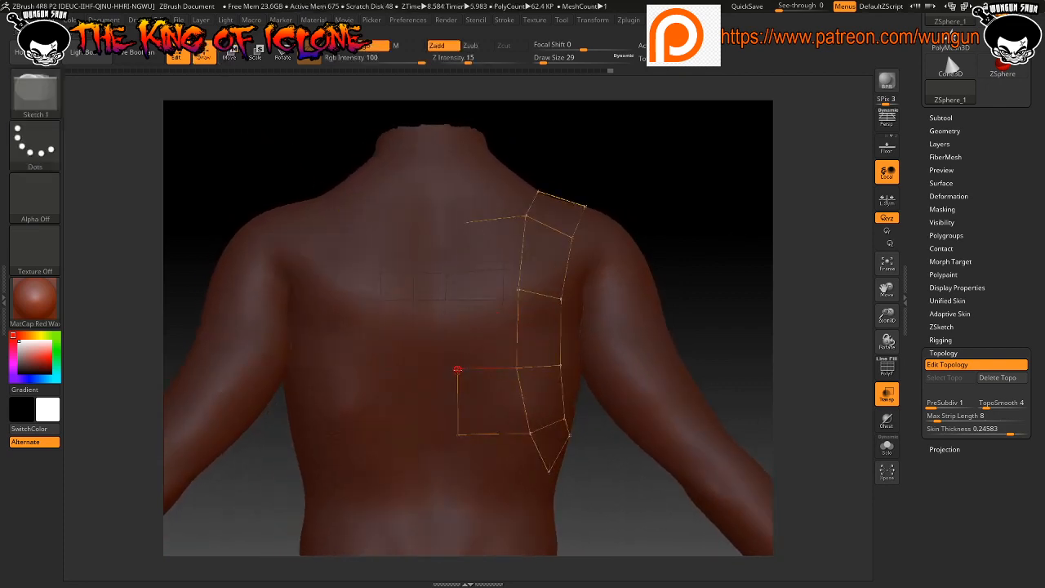
pyautogui.moveTo(457, 369); pyautogui.dragTo(459, 434)
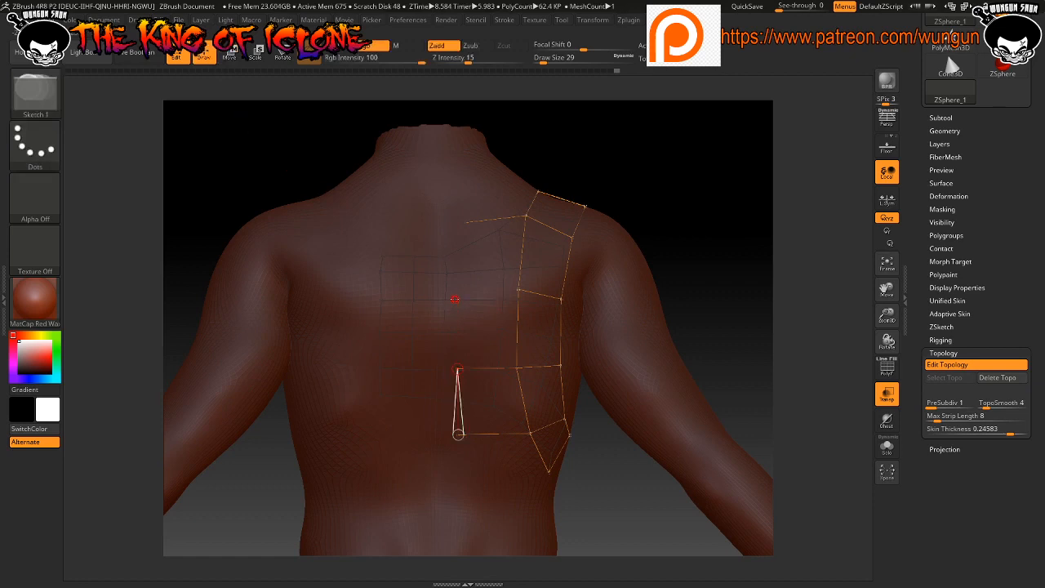
pyautogui.click(455, 299)
pyautogui.click(519, 290)
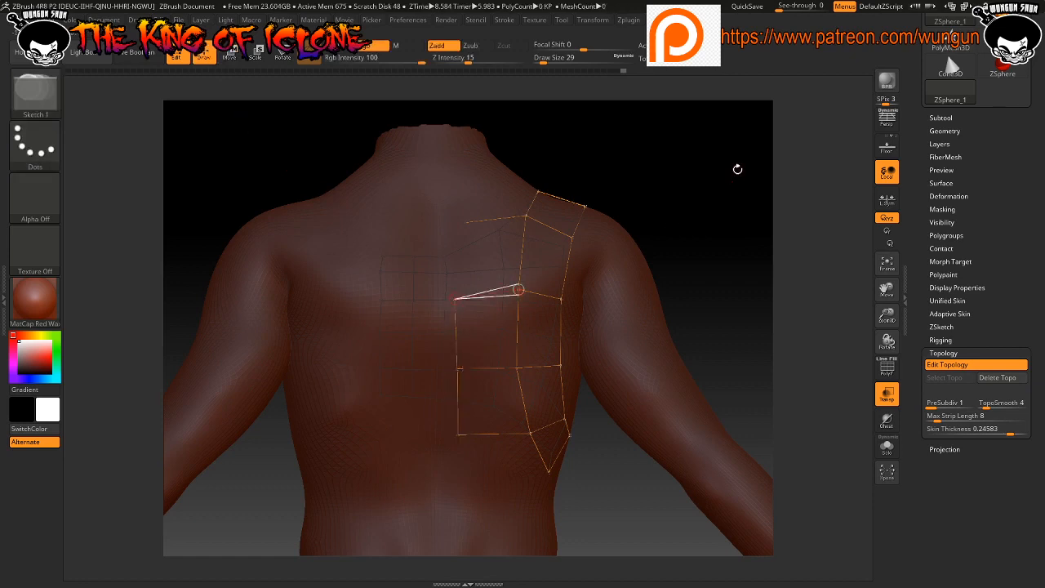
pyautogui.moveTo(739, 251)
pyautogui.mouseDown()
pyautogui.moveTo(714, 274)
pyautogui.moveTo(735, 266)
pyautogui.moveTo(681, 270)
pyautogui.mouseUp()
pyautogui.press('w')
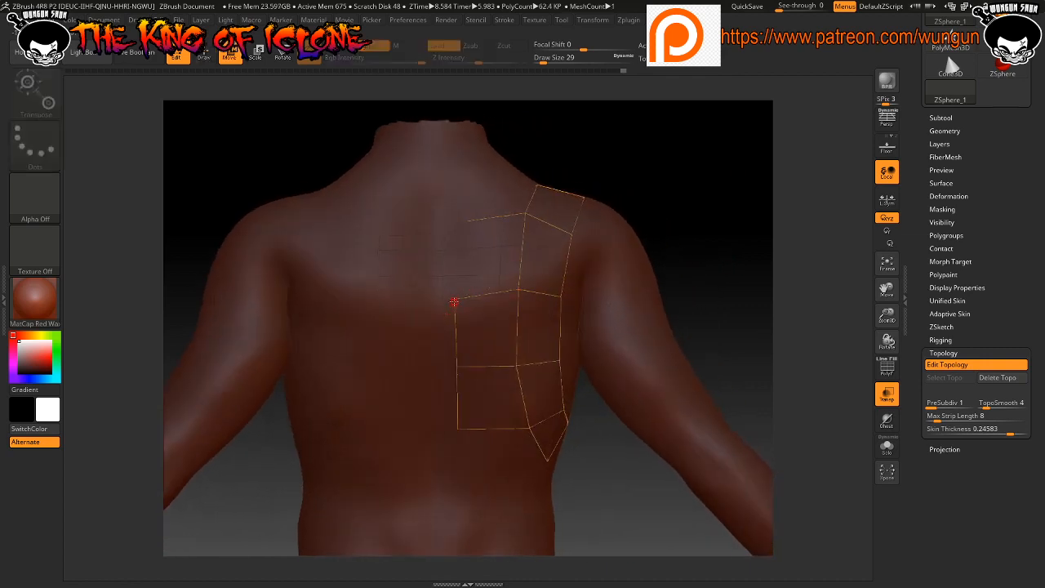
pyautogui.moveTo(454, 302); pyautogui.dragTo(456, 290)
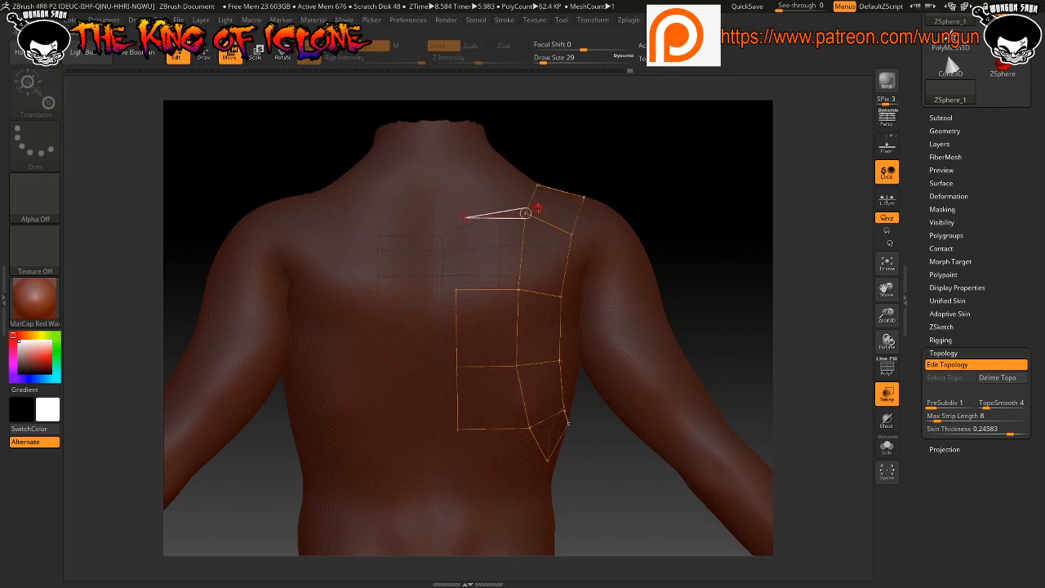
# Raise the free end of the loose upper-back edge roughly level with the strap's inner shoulder vertex
pyautogui.click(466, 208)
pyautogui.moveTo(696, 264); pyautogui.dragTo(688, 265)
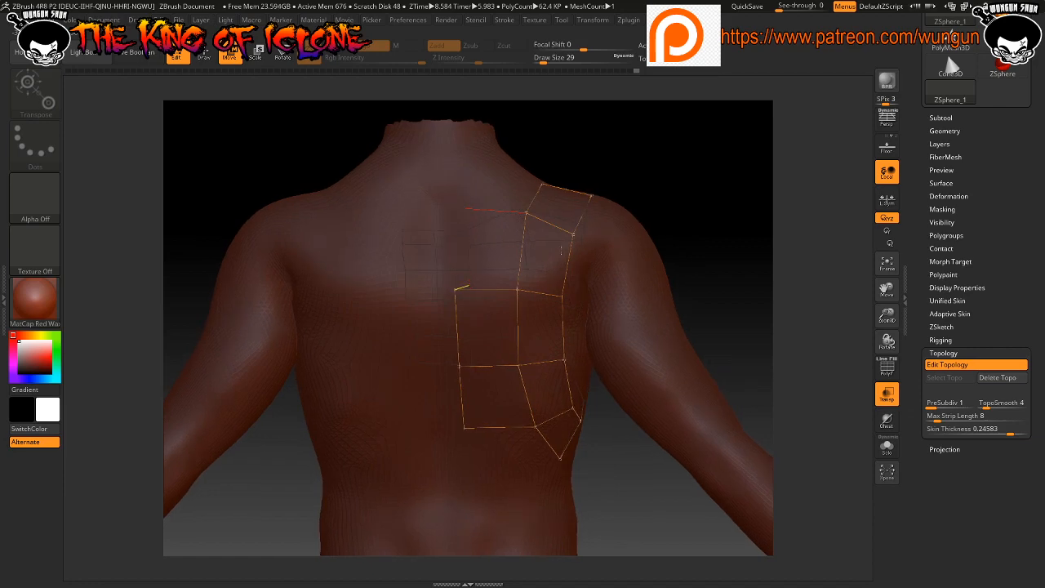
pyautogui.moveTo(733, 215)
pyautogui.mouseDown()
pyautogui.moveTo(625, 225)
pyautogui.moveTo(705, 229)
pyautogui.moveTo(745, 199)
pyautogui.mouseUp()
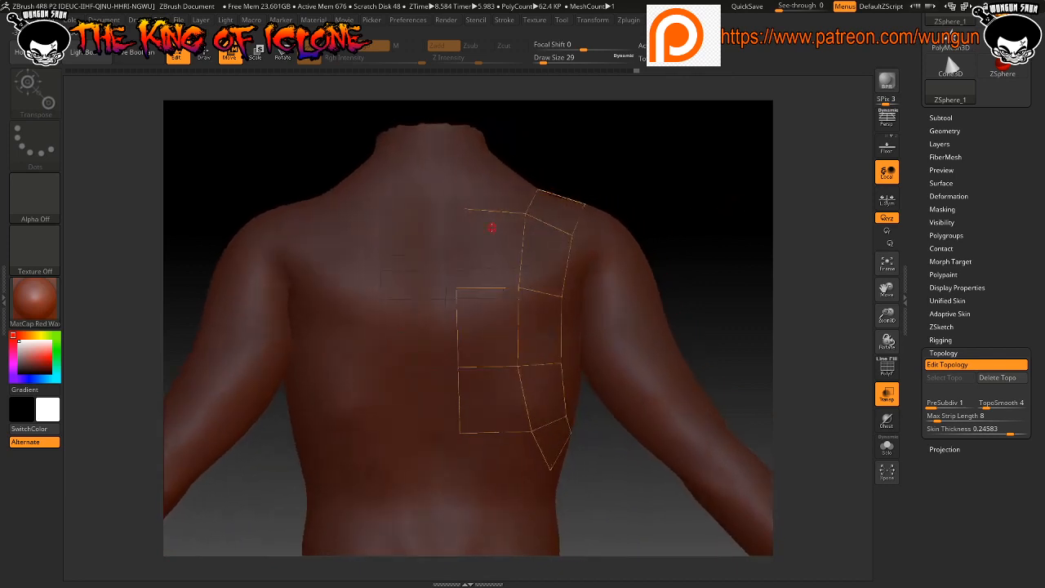
pyautogui.moveTo(669, 196); pyautogui.dragTo(344, 278)
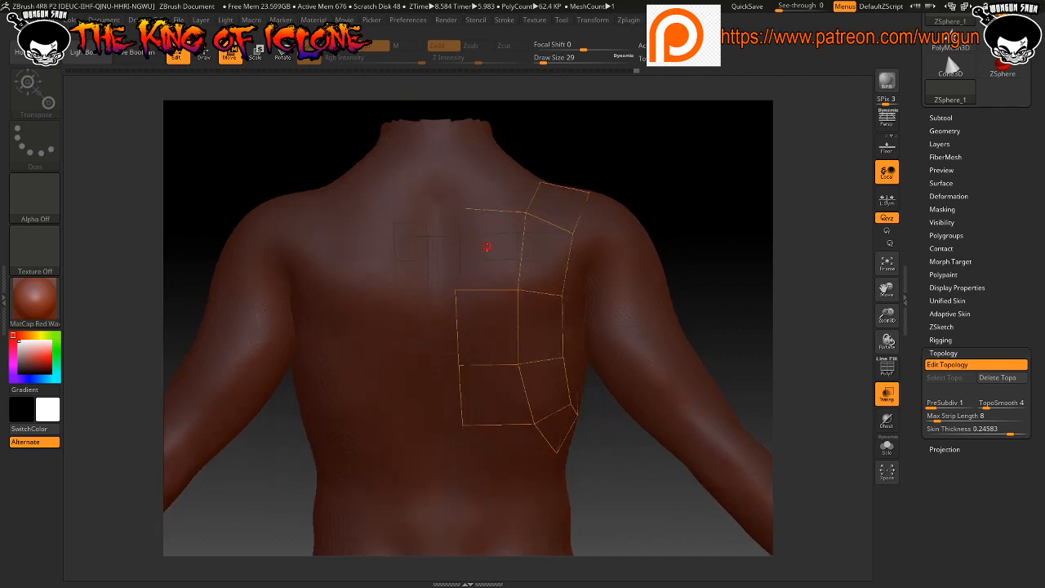
# Connect the second quad's upper spine-side corner to the loose edge's end to close the upper quad, and align that end vertically
pyautogui.press('q')
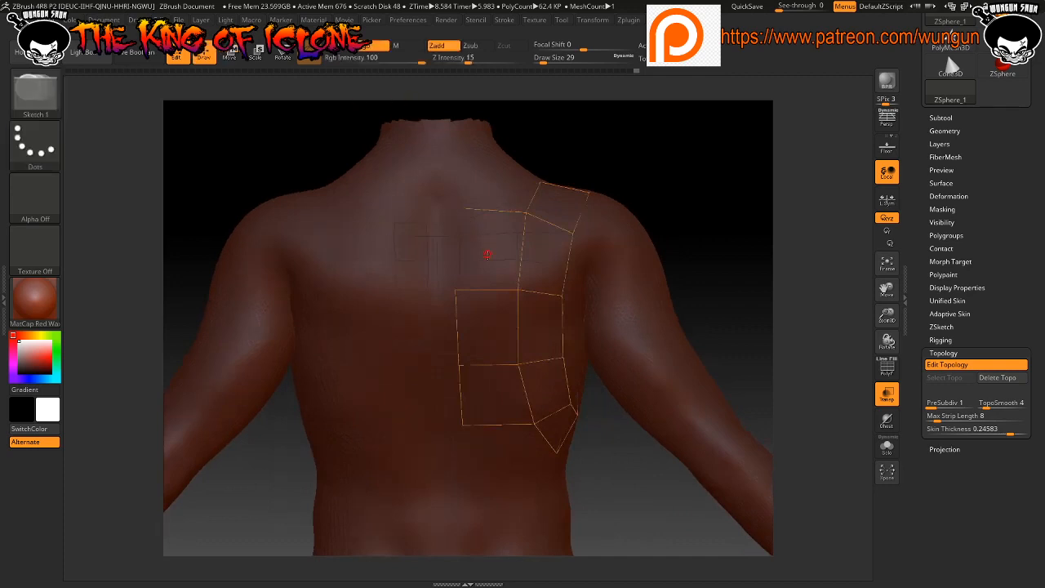
pyautogui.click(456, 291)
pyautogui.press('w')
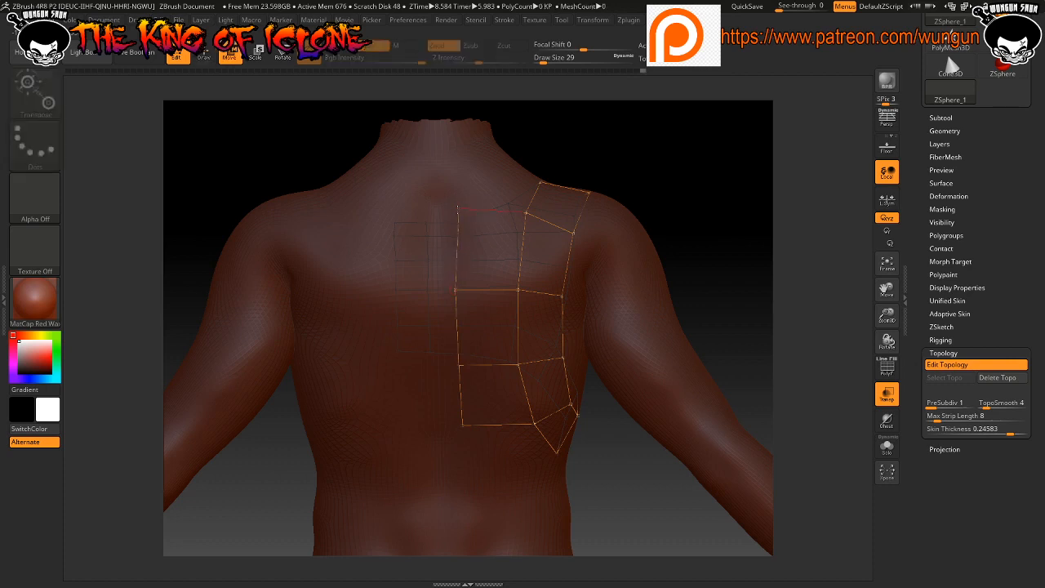
pyautogui.moveTo(457, 210); pyautogui.dragTo(456, 210)
pyautogui.moveTo(707, 236); pyautogui.dragTo(684, 234)
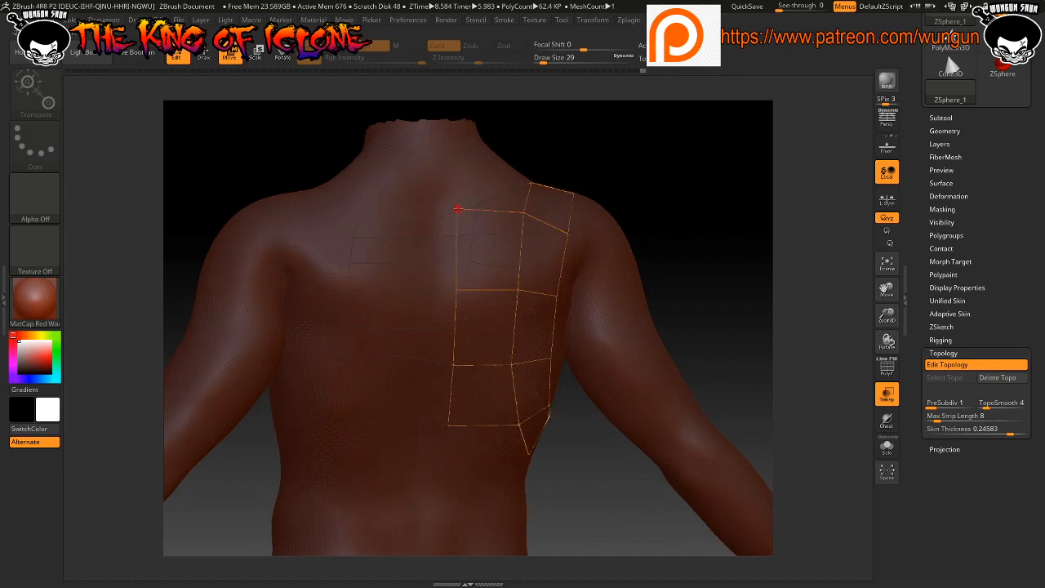
pyautogui.click(458, 208)
pyautogui.moveTo(457, 209); pyautogui.dragTo(458, 210)
# Draw a quad across the upper spine from the upper quad's inner edge toward the opposite shoulder blade
pyautogui.press('q')
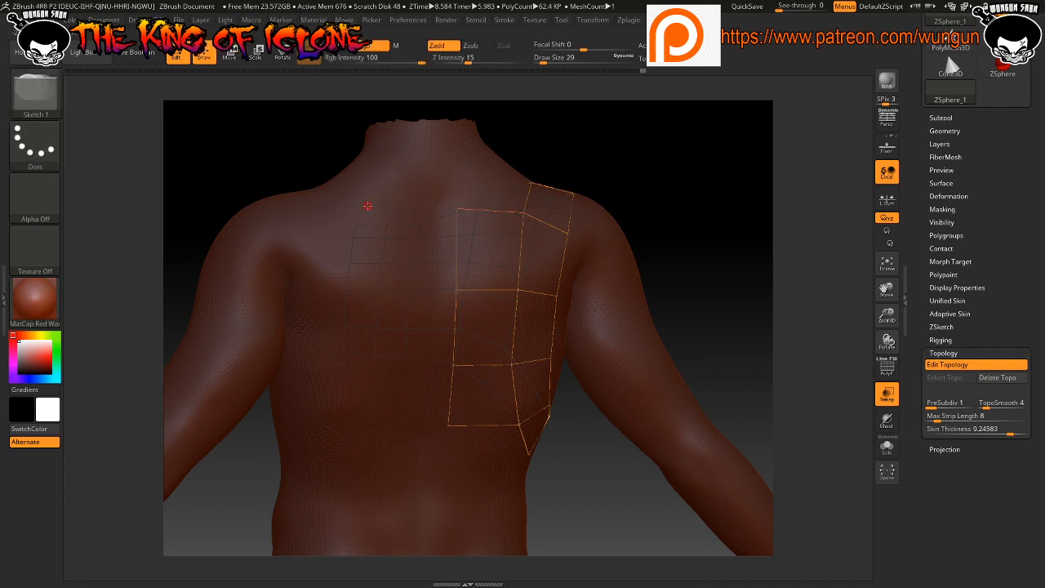
pyautogui.click(455, 210)
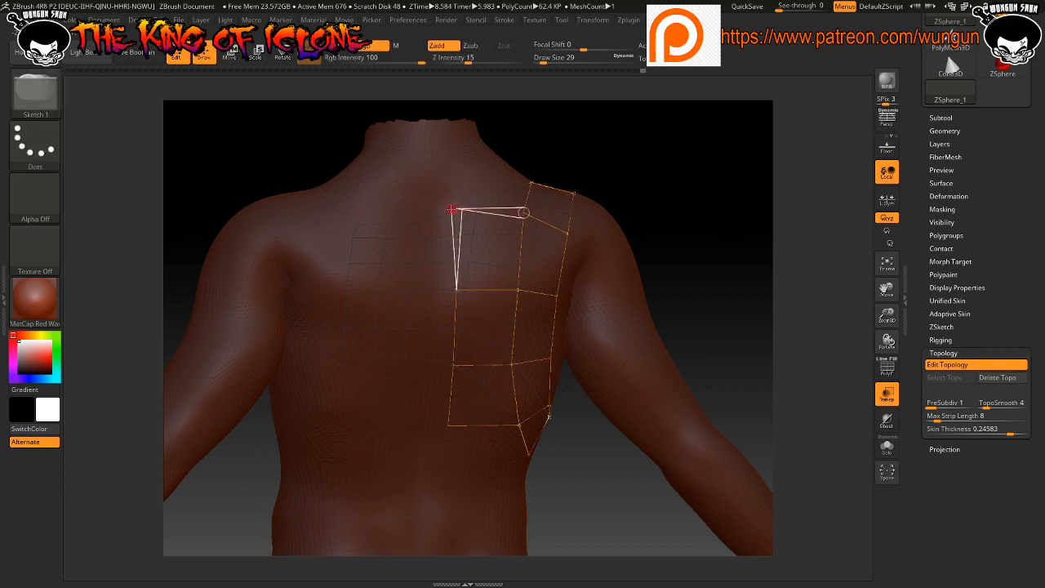
pyautogui.click(396, 205)
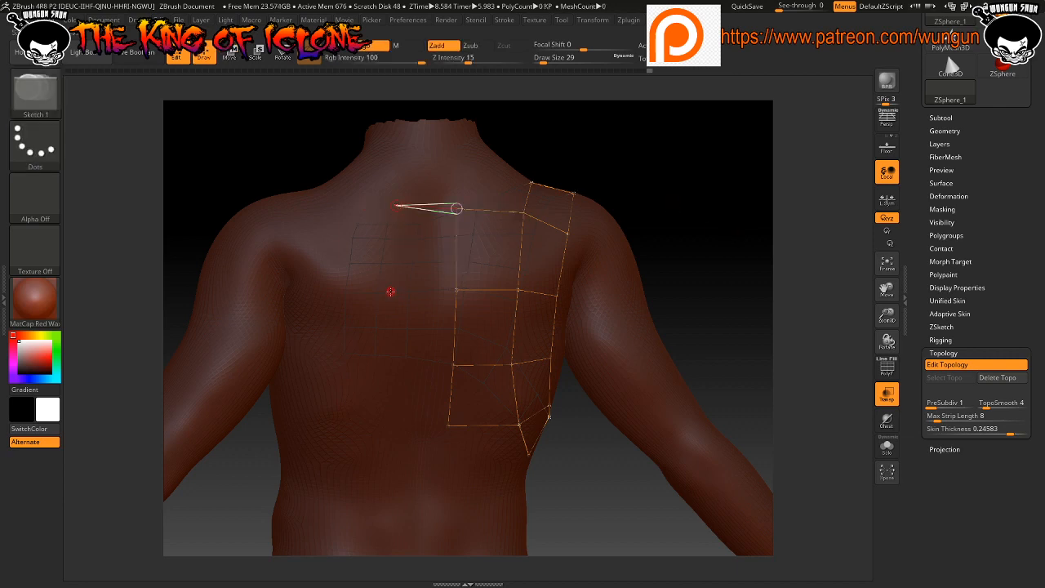
pyautogui.click(390, 291)
pyautogui.click(458, 290)
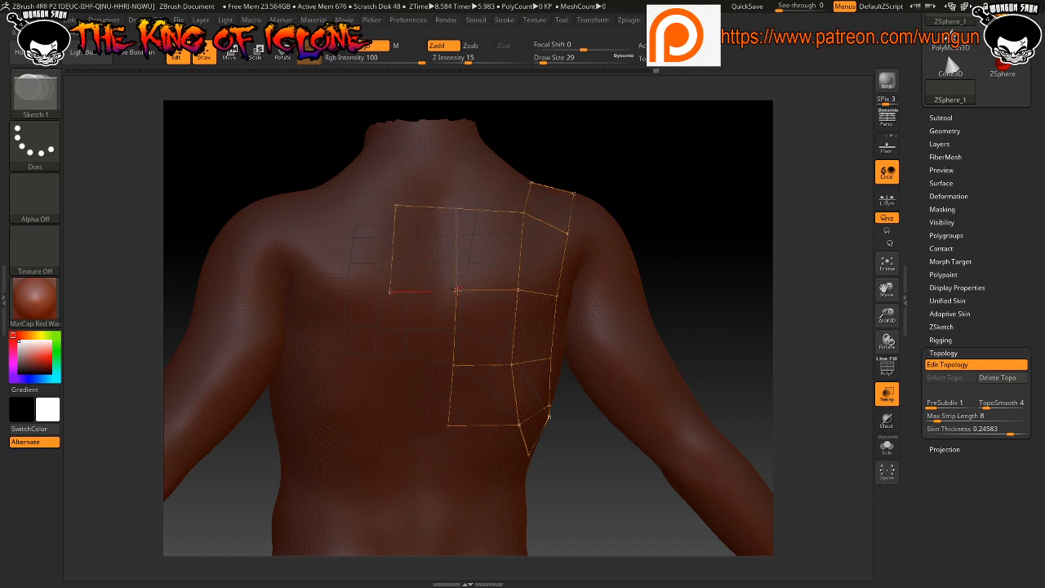
# Move the spine quad's upper far corner outward and adjust the strap's upper vertices to straighten the top row across the back
pyautogui.moveTo(719, 270); pyautogui.dragTo(738, 278)
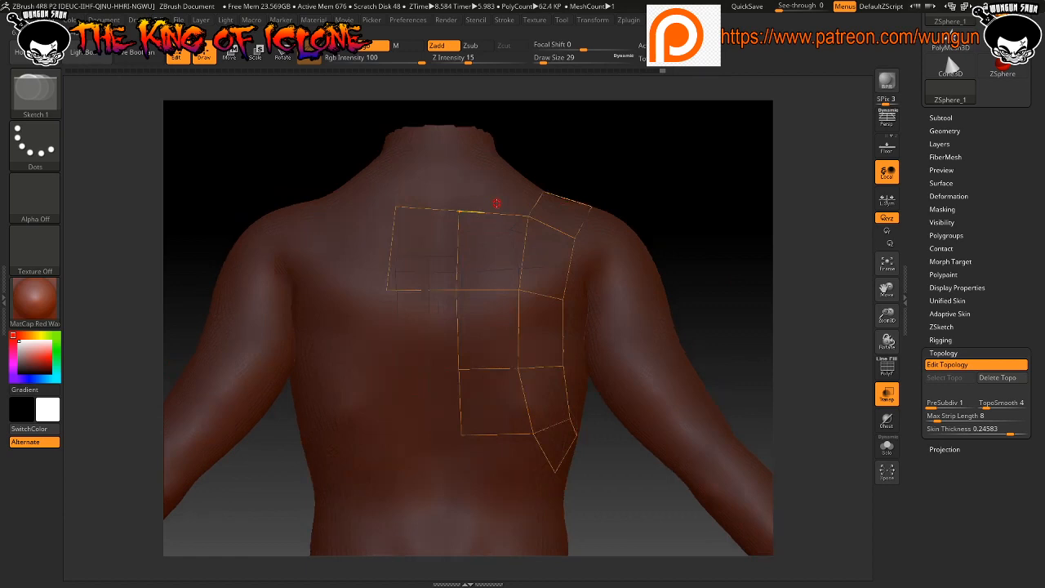
pyautogui.moveTo(779, 209)
pyautogui.mouseDown()
pyautogui.moveTo(720, 232)
pyautogui.moveTo(781, 229)
pyautogui.mouseUp()
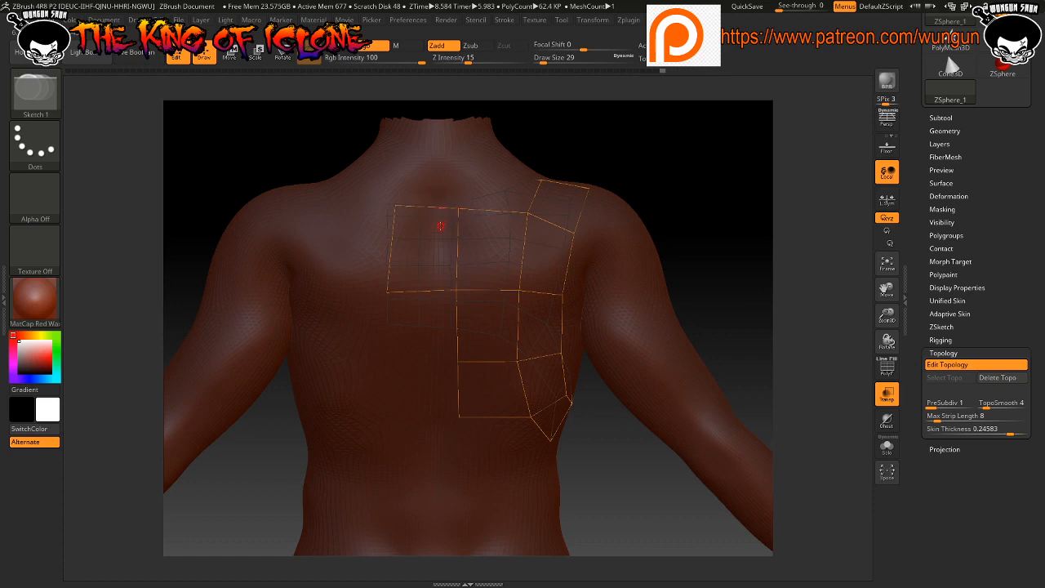
pyautogui.press('w')
pyautogui.moveTo(392, 206); pyautogui.dragTo(383, 210)
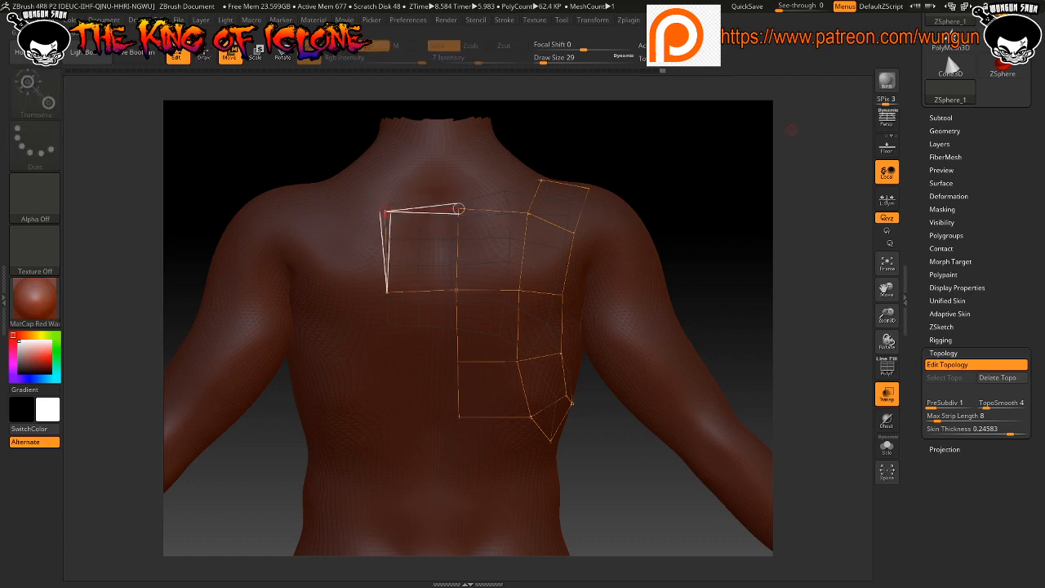
pyautogui.moveTo(793, 130); pyautogui.dragTo(757, 167)
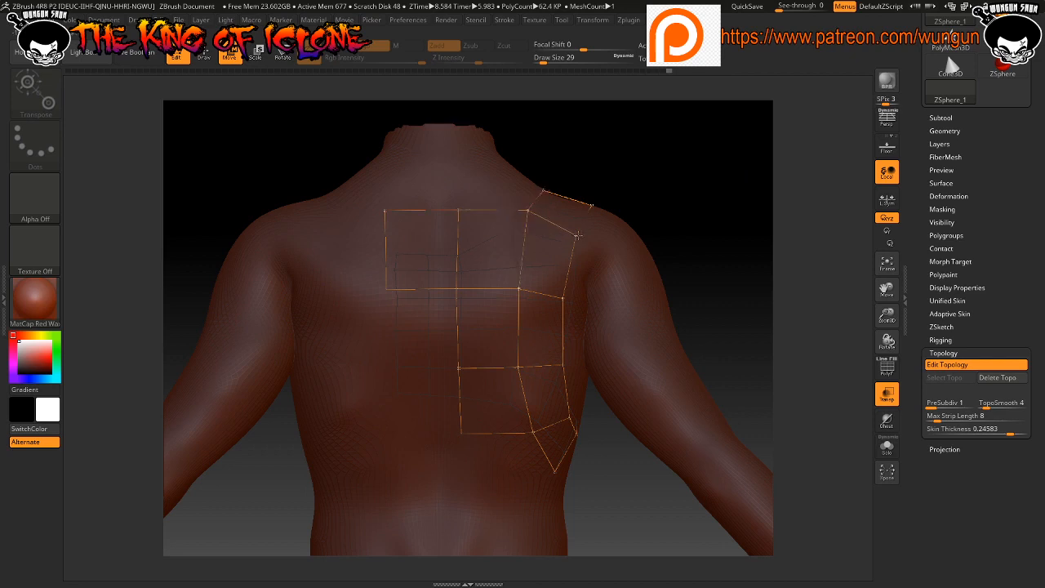
pyautogui.moveTo(709, 238)
pyautogui.mouseDown()
pyautogui.moveTo(610, 238)
pyautogui.moveTo(710, 235)
pyautogui.mouseUp()
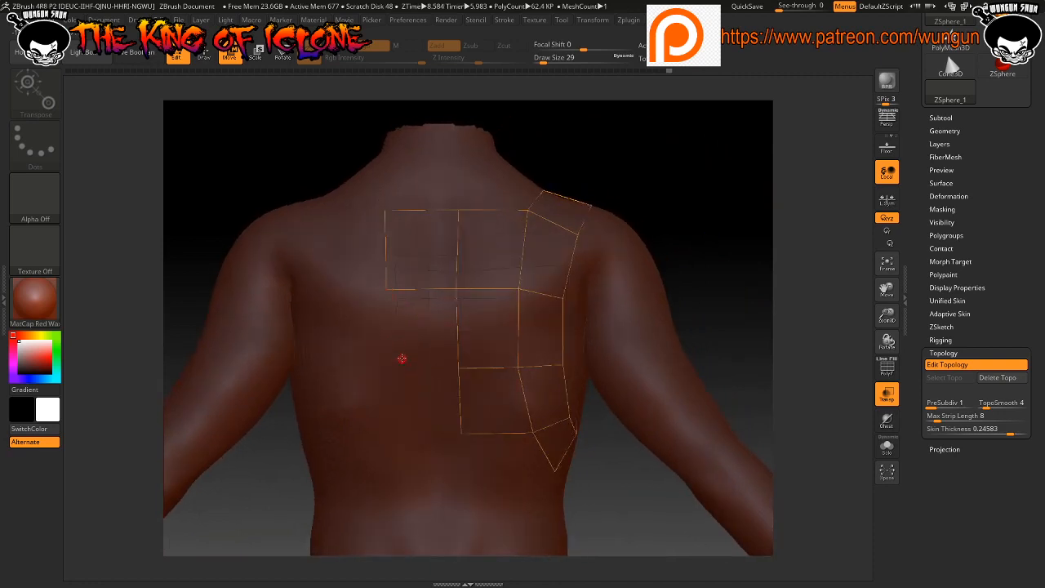
# Draw a quad across the middle spine below the upper spine quad, joining it to the existing back column
pyautogui.press('q')
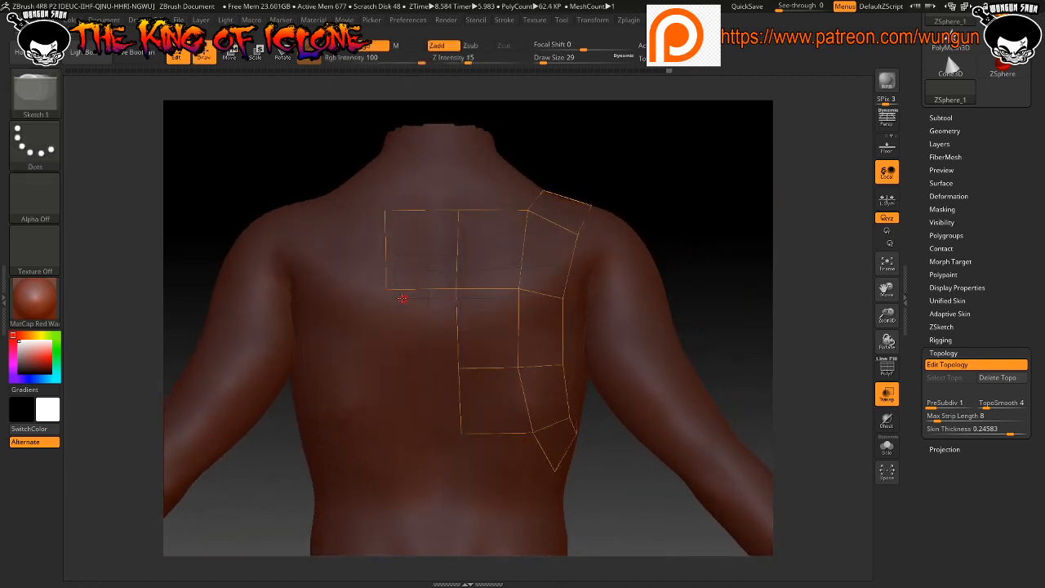
pyautogui.click(387, 290)
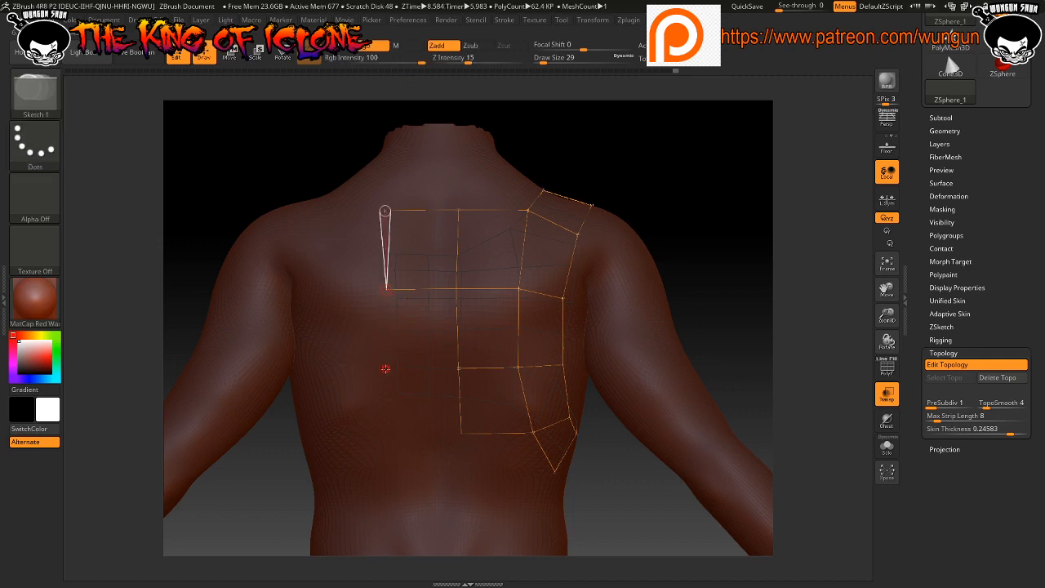
pyautogui.click(385, 371)
pyautogui.click(459, 370)
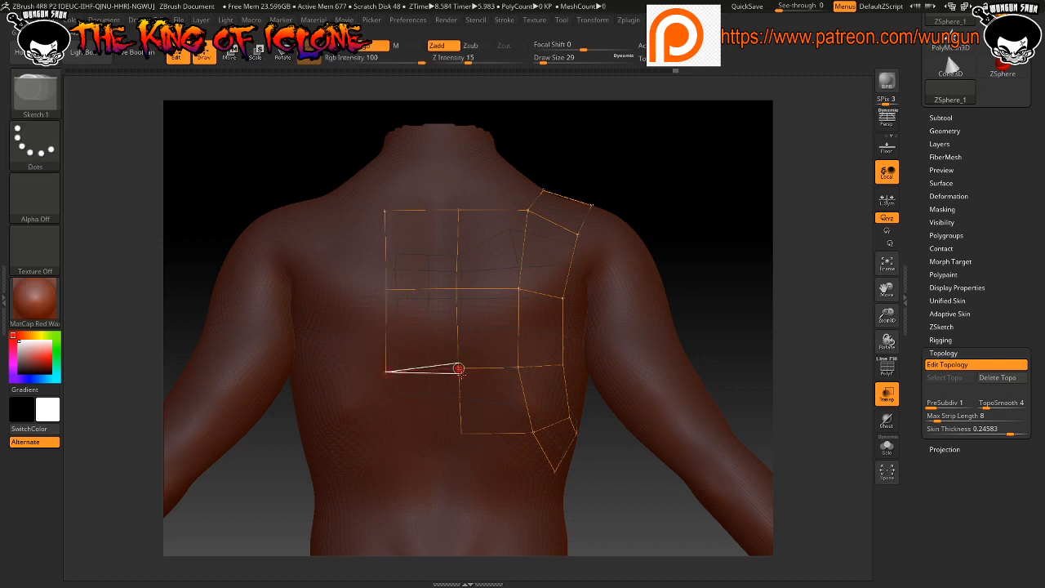
pyautogui.moveTo(699, 298); pyautogui.dragTo(709, 299)
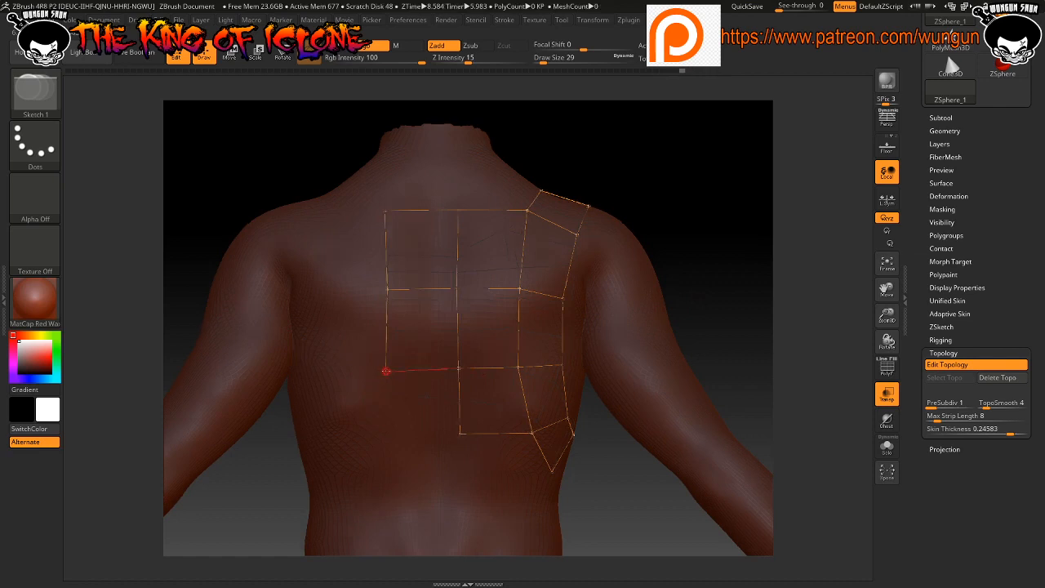
# Draw another quad across the lower spine to the back column's bottom vertex, and raise its two bottom vertices slightly
pyautogui.click(386, 372)
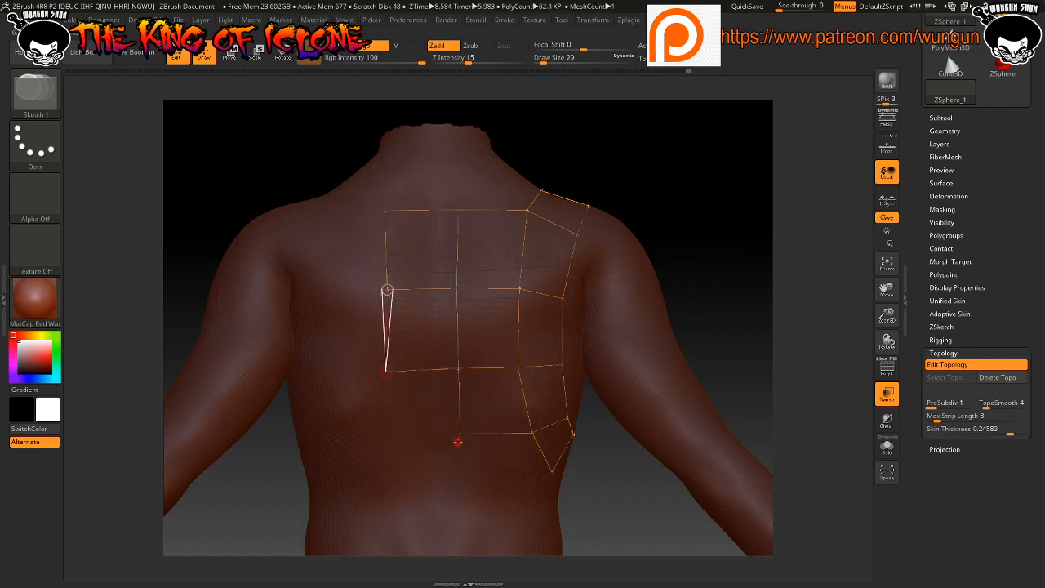
pyautogui.click(387, 441)
pyautogui.click(459, 433)
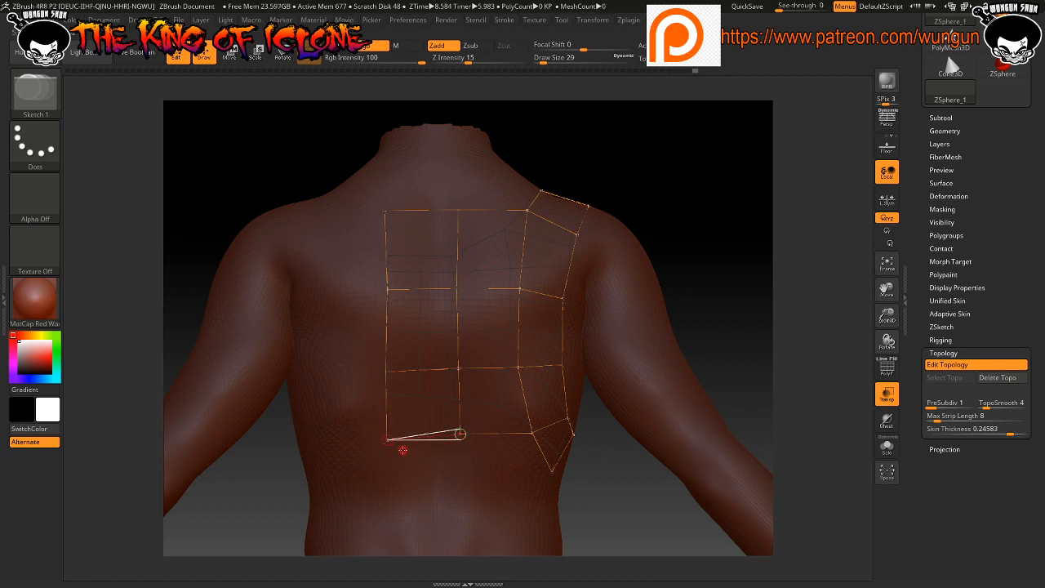
pyautogui.press('w')
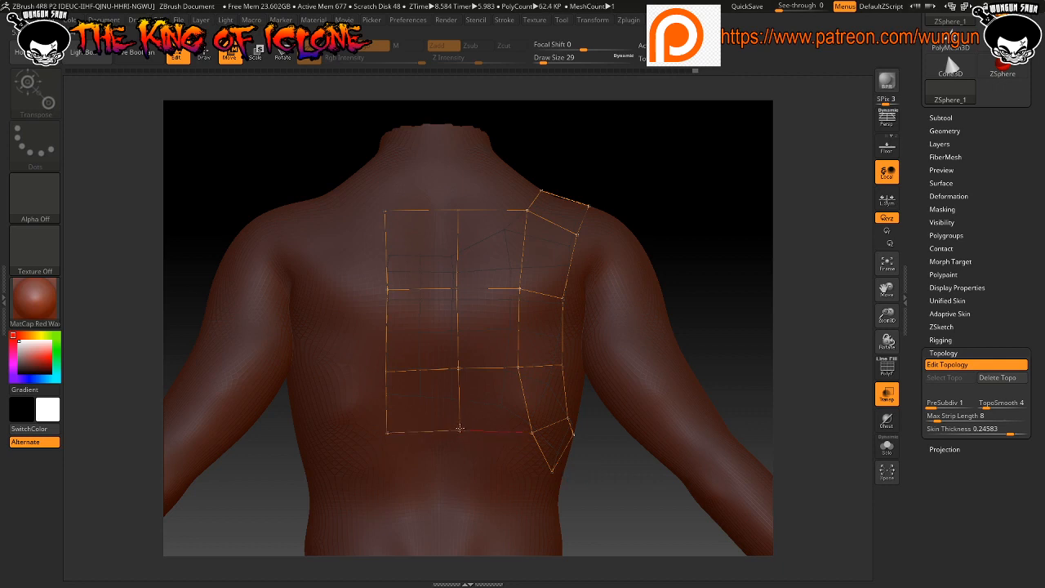
pyautogui.moveTo(461, 433); pyautogui.dragTo(461, 418)
pyautogui.moveTo(385, 433); pyautogui.dragTo(386, 421)
# Add a cross edge under the arm to split the long quad of the rib strap
pyautogui.moveTo(718, 226); pyautogui.dragTo(768, 193)
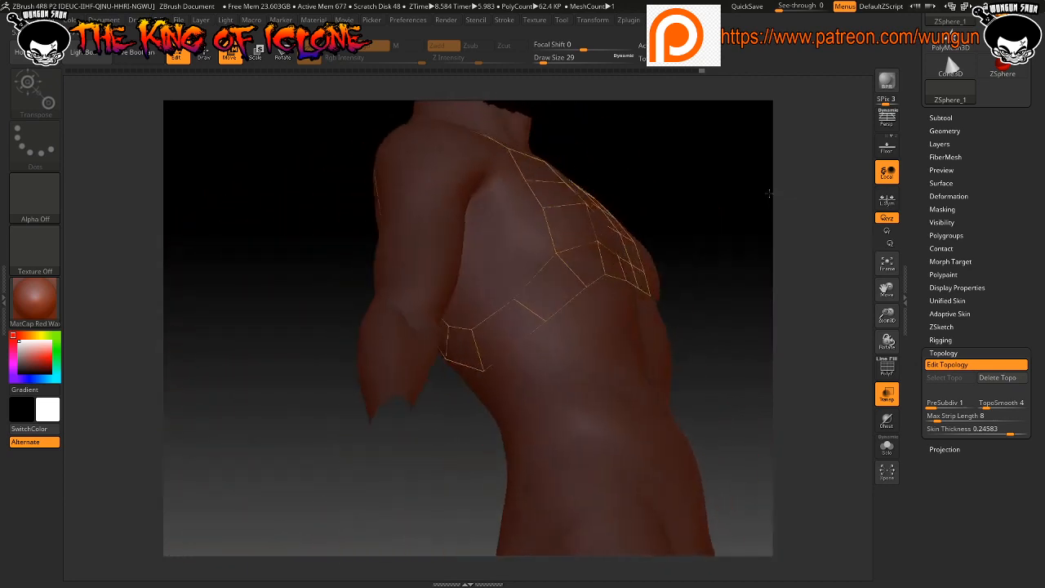
pyautogui.press('q')
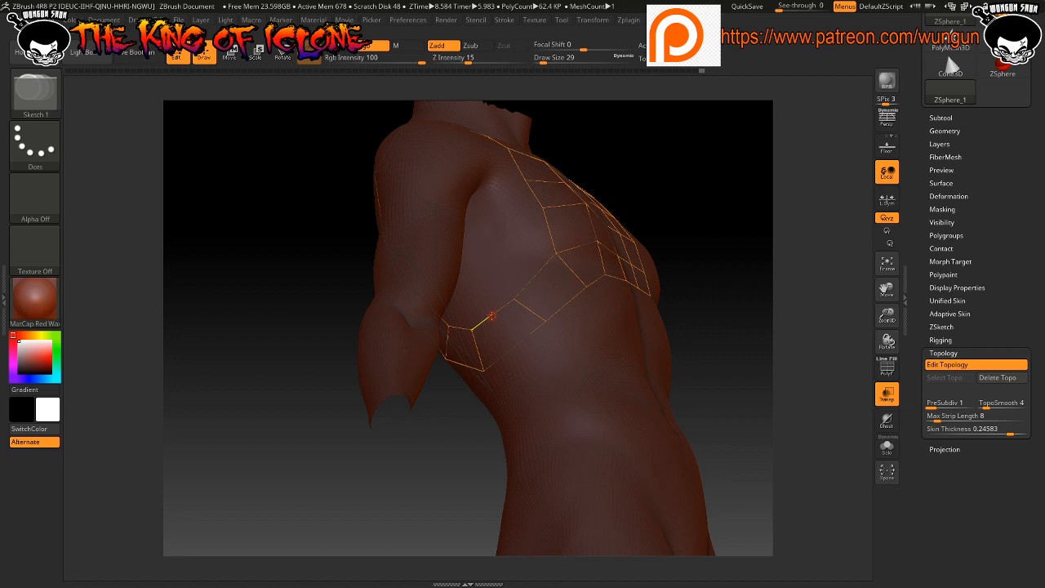
pyautogui.click(492, 316)
pyautogui.press('w')
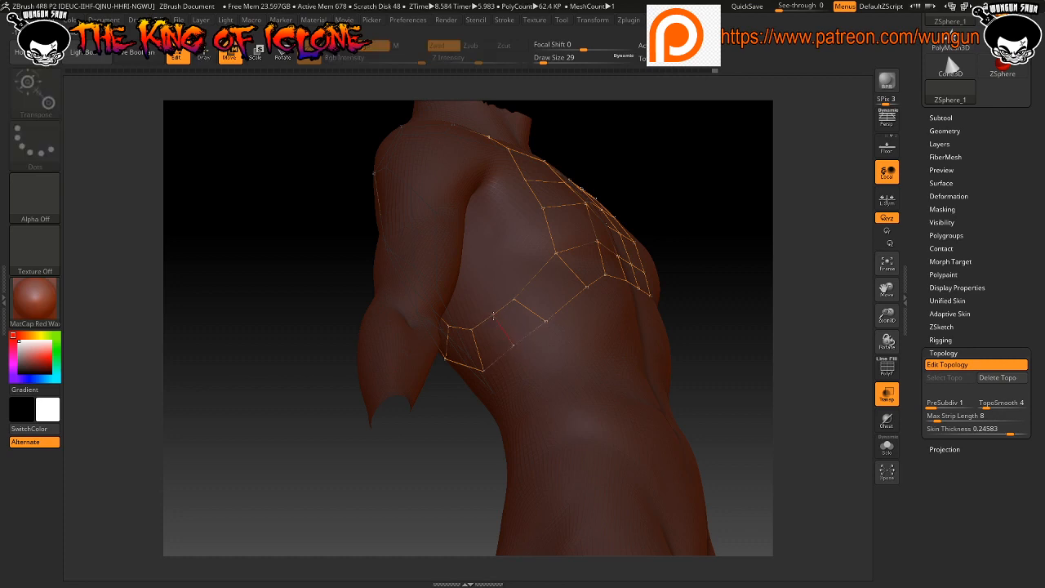
# Move the lower vertex of the rib strap's front cross edge down and outward to even out the neighbouring quads
pyautogui.moveTo(737, 350); pyautogui.dragTo(709, 395)
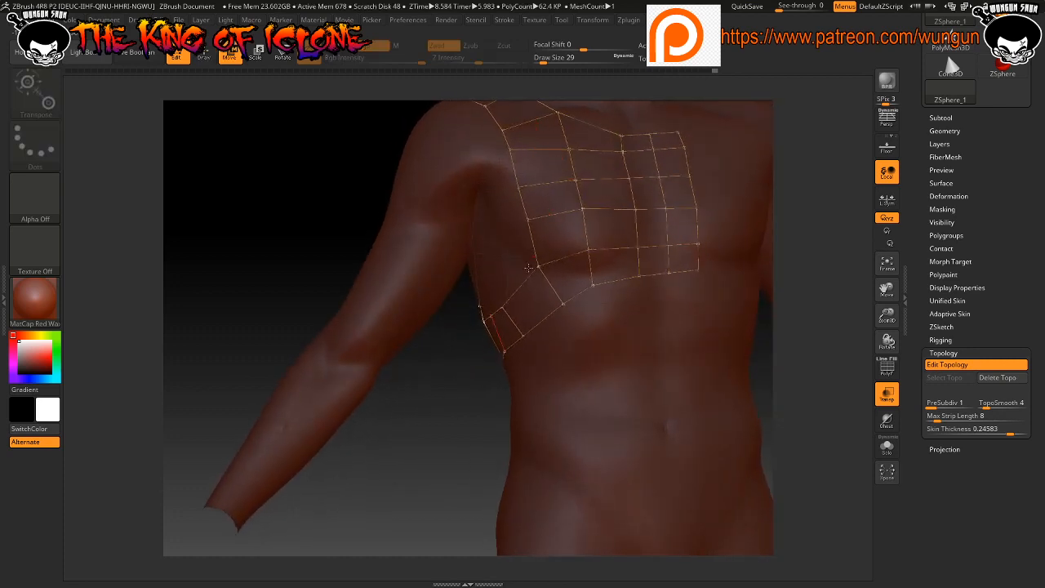
pyautogui.moveTo(437, 377); pyautogui.dragTo(469, 401)
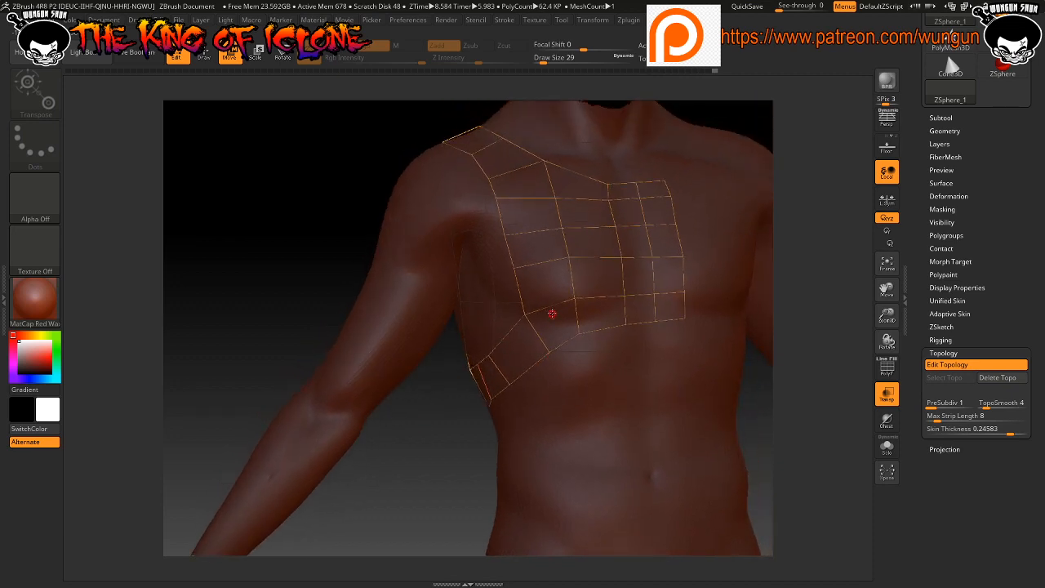
pyautogui.click(552, 311)
pyautogui.moveTo(300, 190)
pyautogui.mouseDown()
pyautogui.moveTo(289, 201)
pyautogui.moveTo(302, 203)
pyautogui.mouseUp()
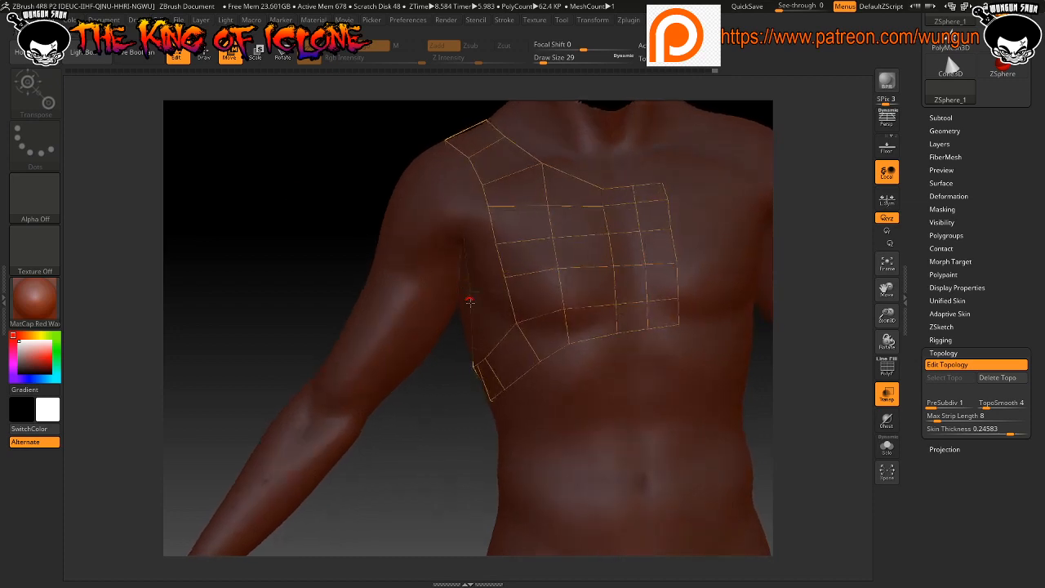
pyautogui.moveTo(542, 360); pyautogui.dragTo(534, 369)
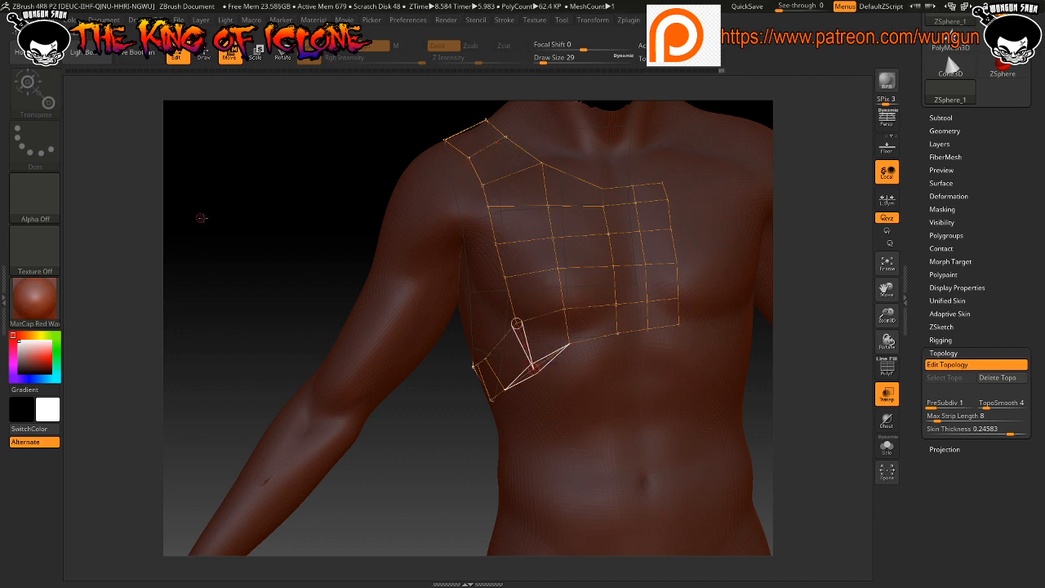
# Shift the vertices of the chest's inner column toward the armpit, from collar edge to lower border, to straighten the column
pyautogui.moveTo(201, 217)
pyautogui.mouseDown()
pyautogui.moveTo(269, 219)
pyautogui.moveTo(209, 219)
pyautogui.mouseUp()
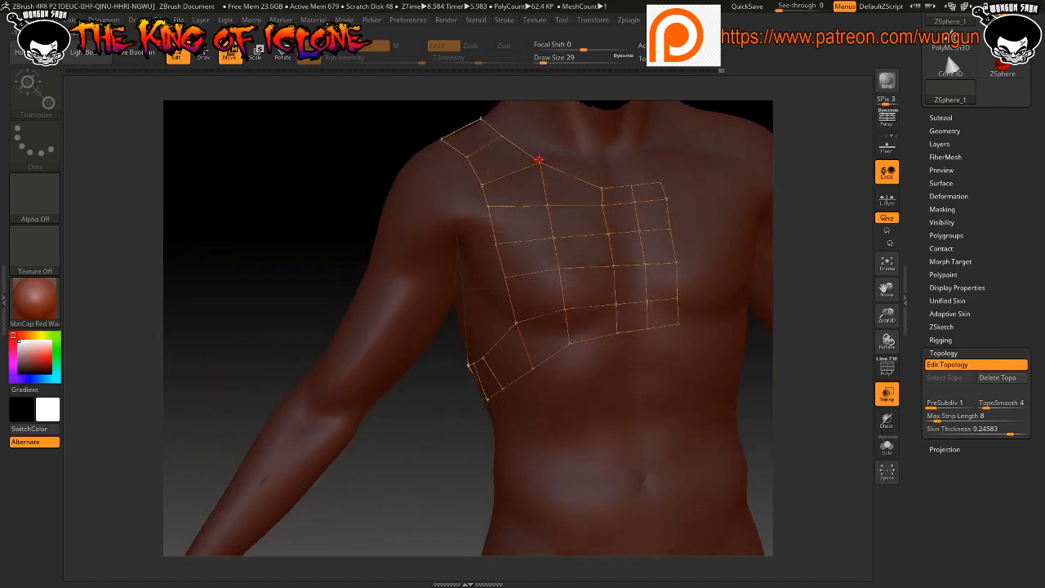
pyautogui.moveTo(539, 160); pyautogui.dragTo(524, 166)
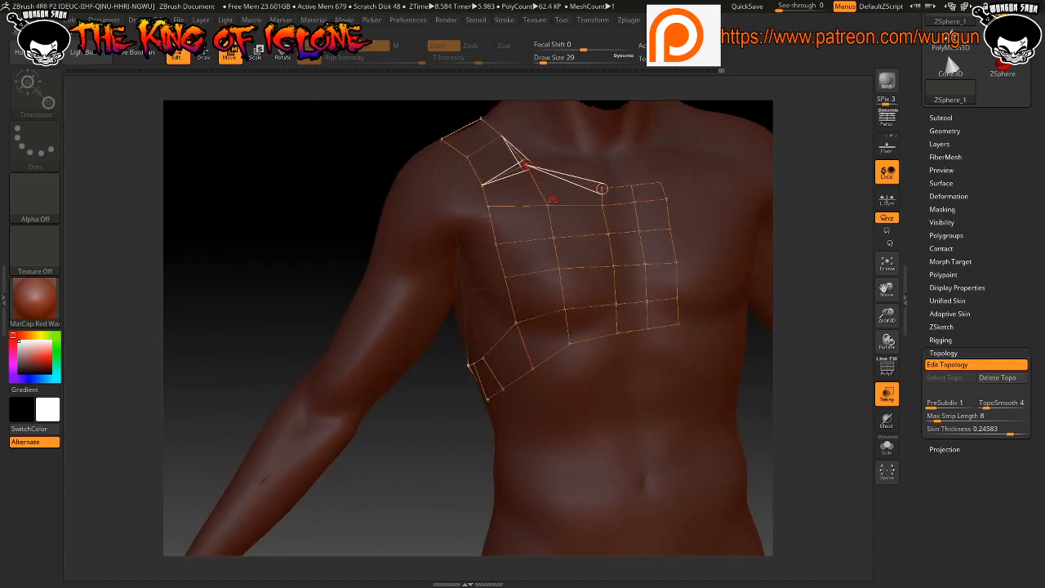
pyautogui.moveTo(541, 204); pyautogui.dragTo(545, 269)
pyautogui.moveTo(330, 208); pyautogui.dragTo(362, 207)
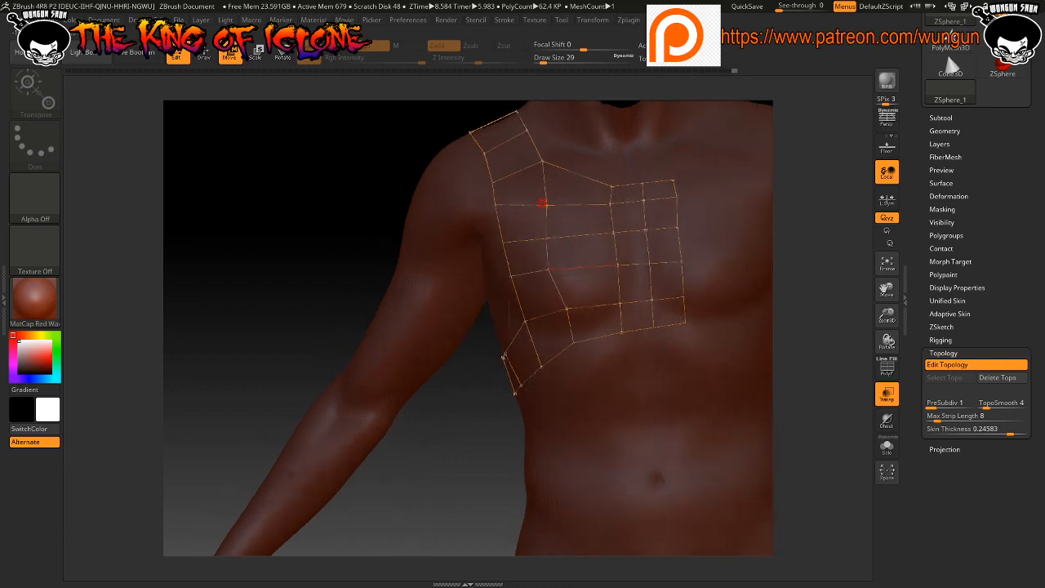
pyautogui.moveTo(547, 205); pyautogui.dragTo(544, 206)
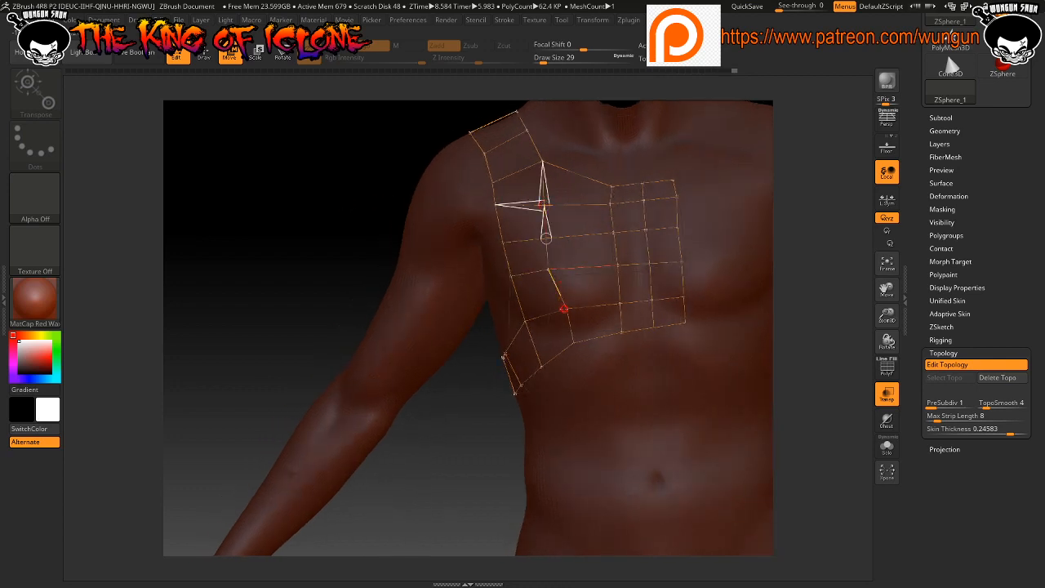
pyautogui.moveTo(574, 342); pyautogui.dragTo(563, 349)
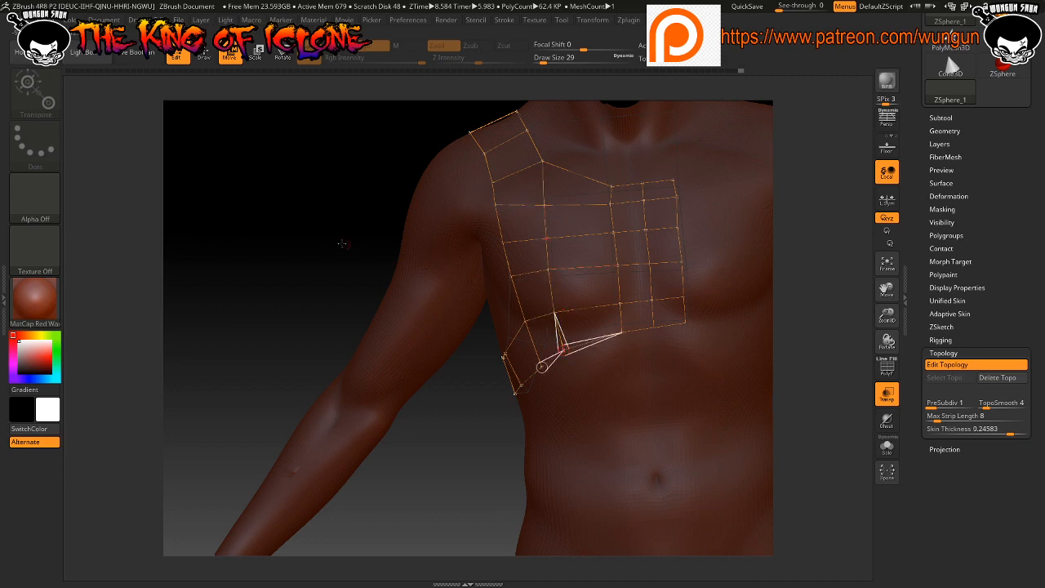
# Nudge the armhole edge vertices and the rib strap's border vertices to smooth the outline beside the armpit
pyautogui.moveTo(342, 242); pyautogui.dragTo(301, 243)
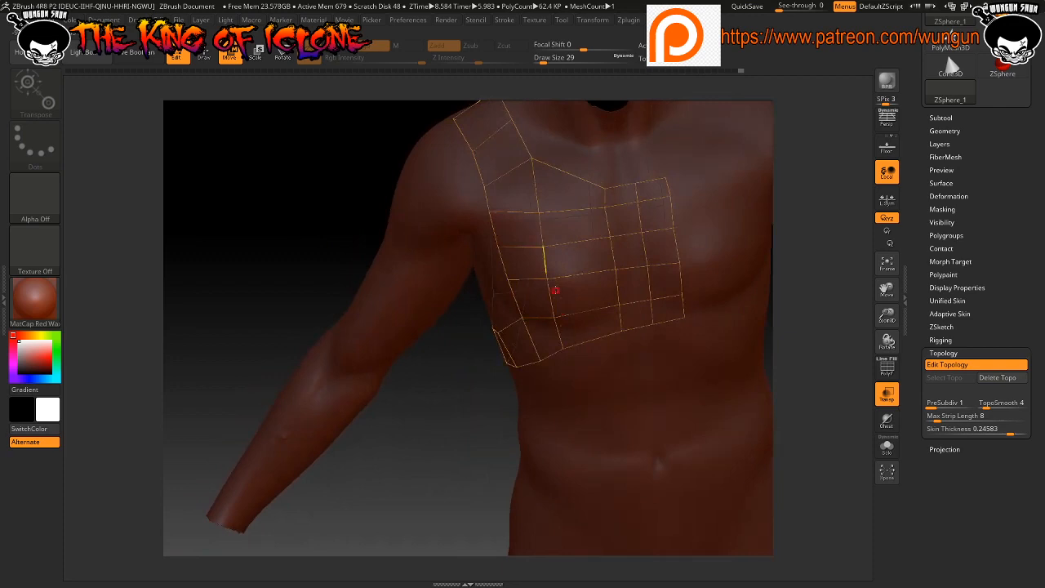
pyautogui.moveTo(321, 215); pyautogui.dragTo(347, 181)
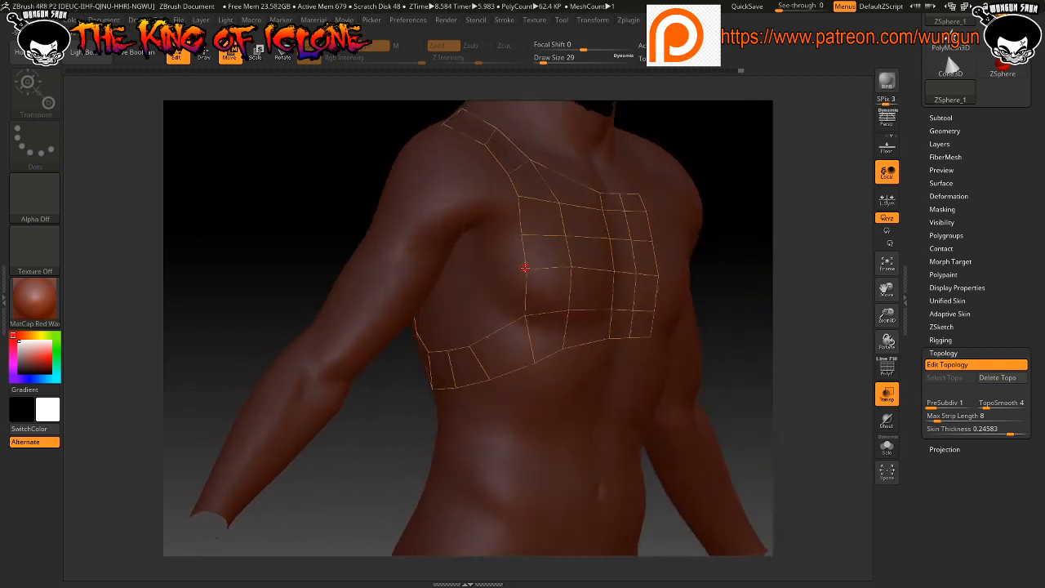
pyautogui.moveTo(526, 269); pyautogui.dragTo(529, 268)
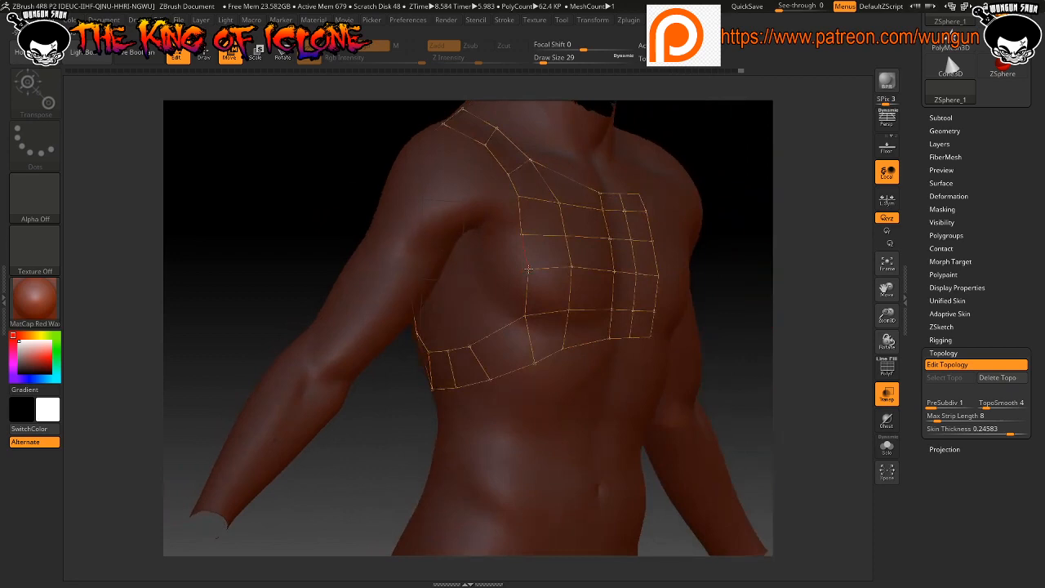
pyautogui.click(532, 363)
pyautogui.click(473, 345)
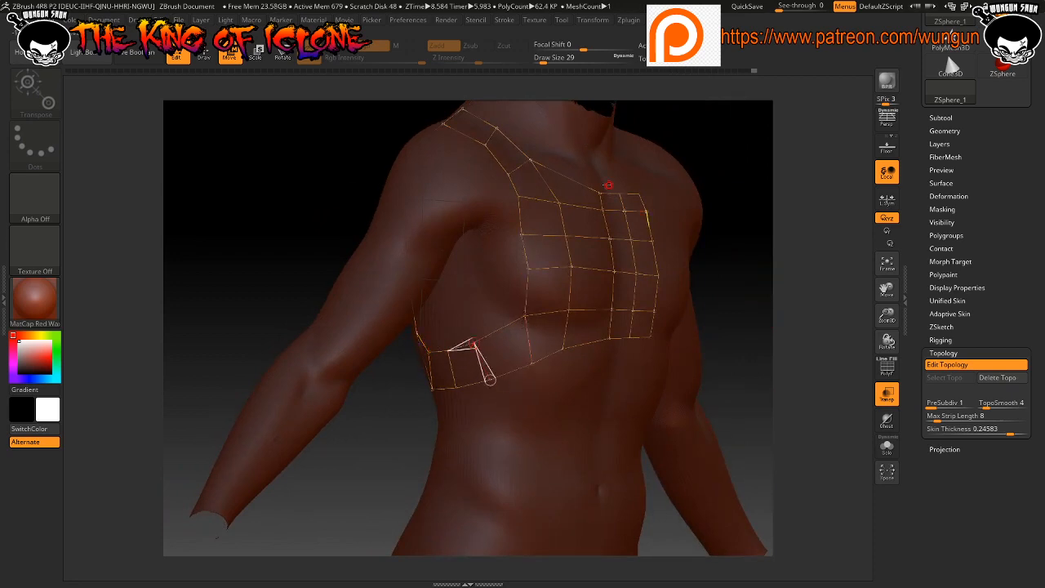
pyautogui.moveTo(314, 184); pyautogui.dragTo(303, 187)
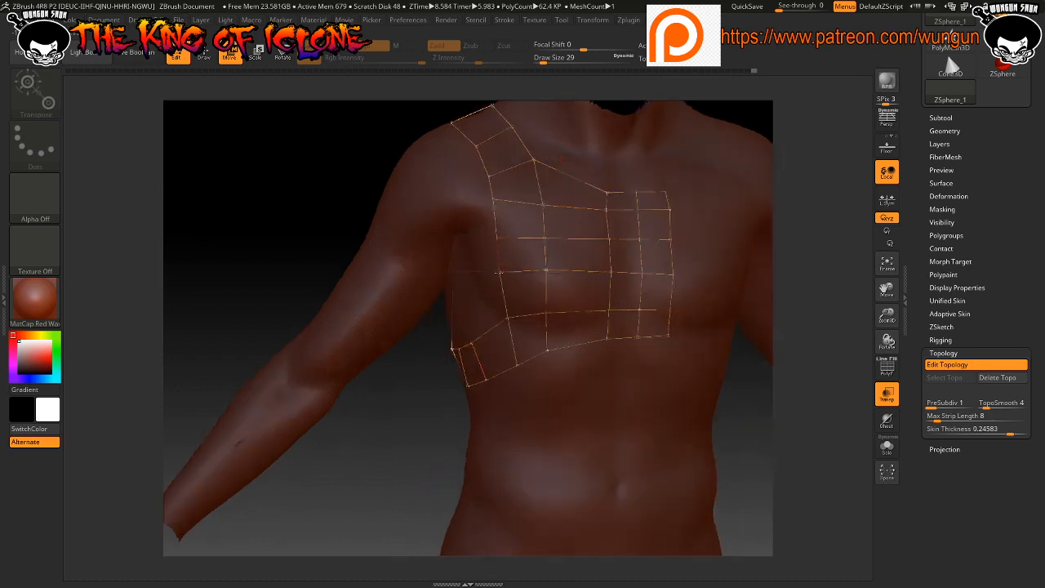
pyautogui.click(496, 237)
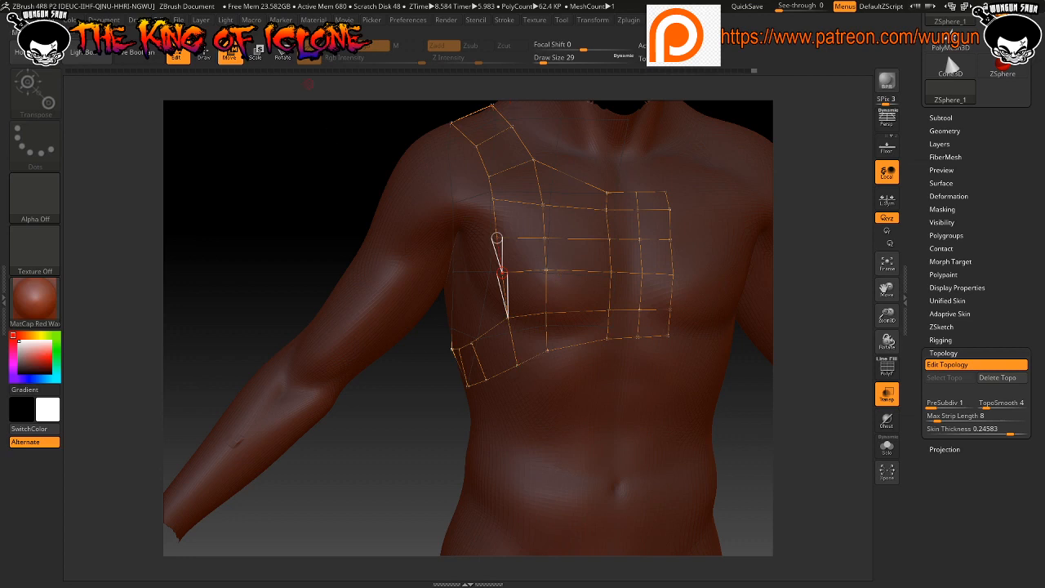
# Insert a vertical edge line down the wide middle chest column, from the collar edge through every row to the bottom border
pyautogui.click(203, 54)
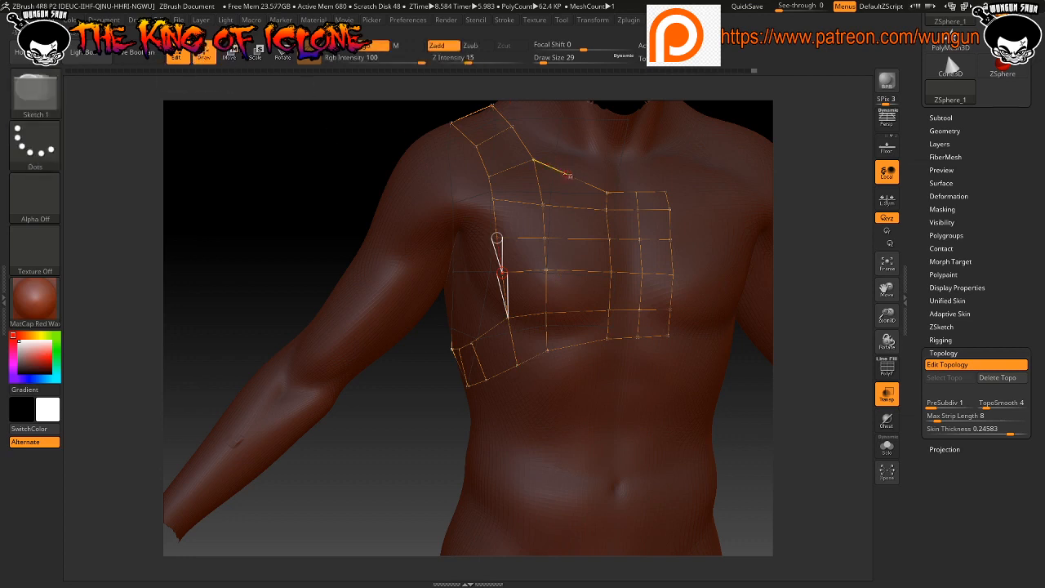
pyautogui.click(571, 176)
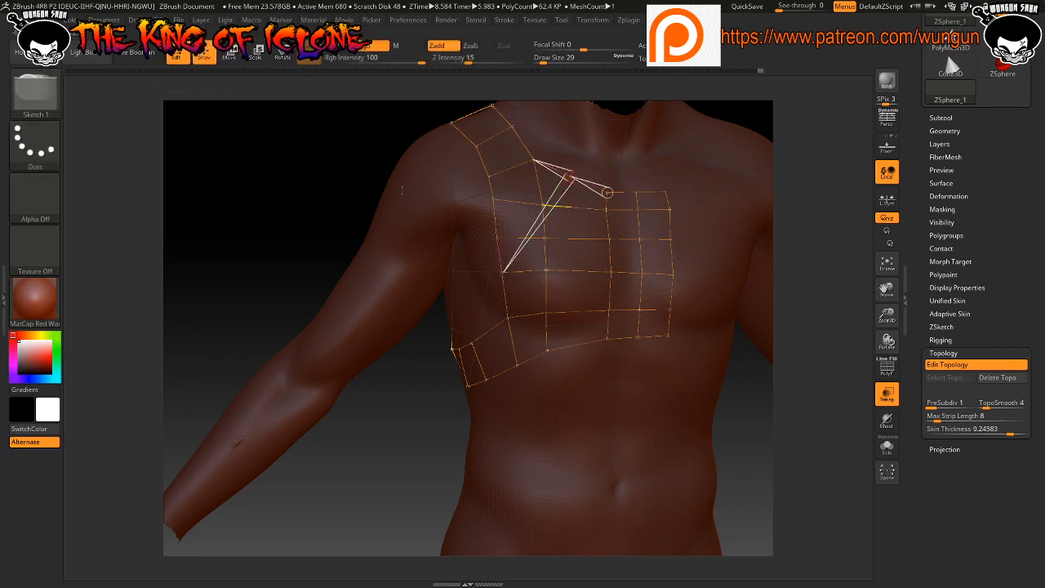
pyautogui.hotkey('ctrl', 'z')
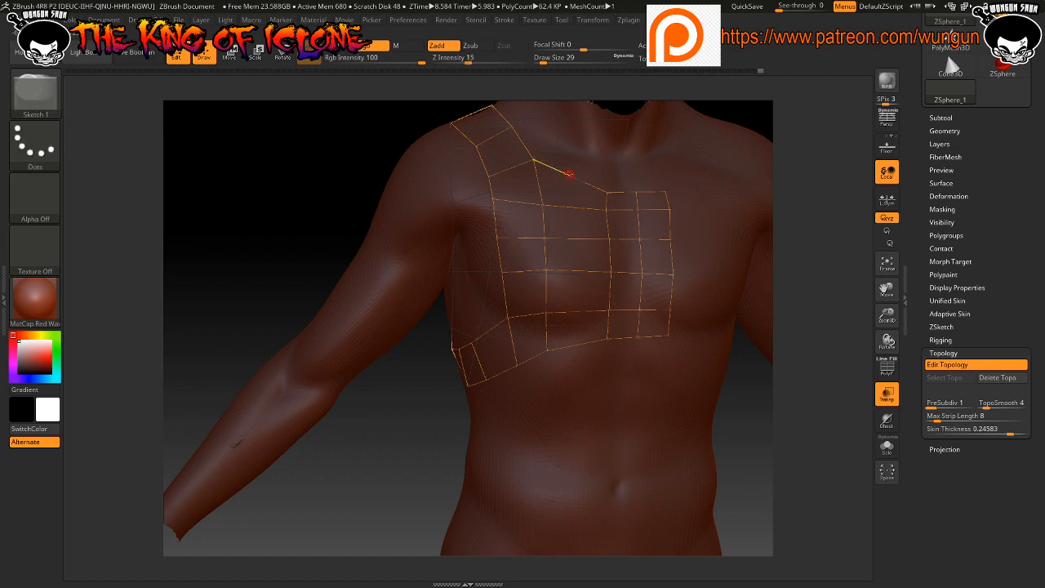
pyautogui.click(570, 175)
pyautogui.click(572, 207)
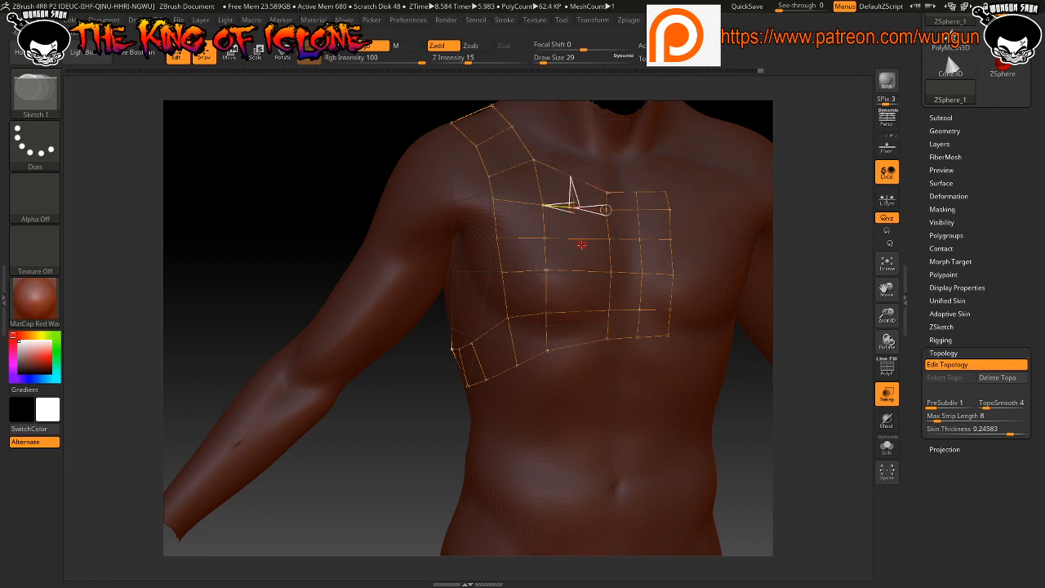
pyautogui.click(577, 238)
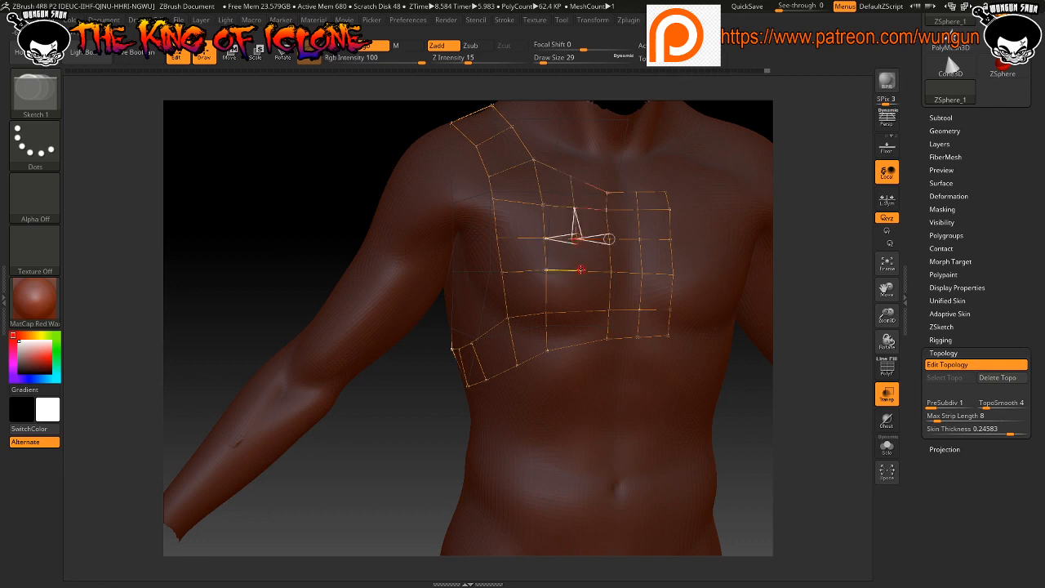
pyautogui.click(578, 271)
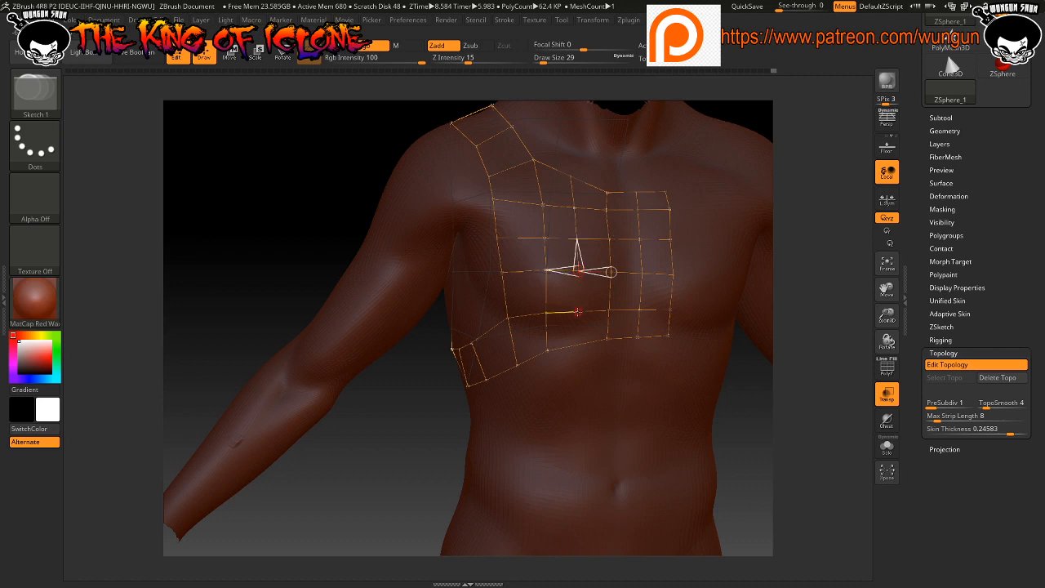
pyautogui.click(577, 311)
pyautogui.click(576, 344)
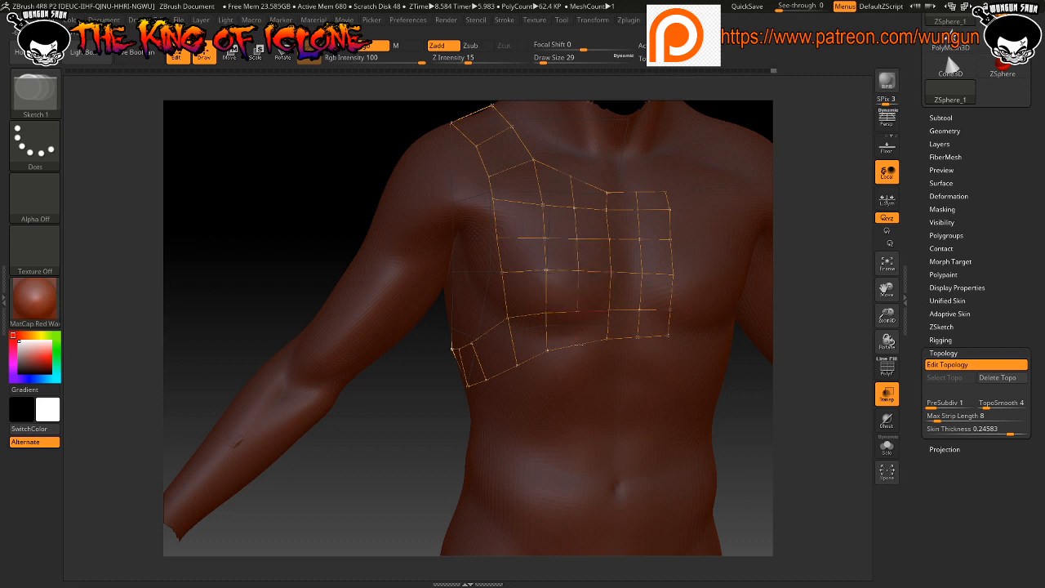
# Nudge the collar edge's inner corner vertex slightly toward the sternum
pyautogui.moveTo(266, 176); pyautogui.dragTo(252, 177)
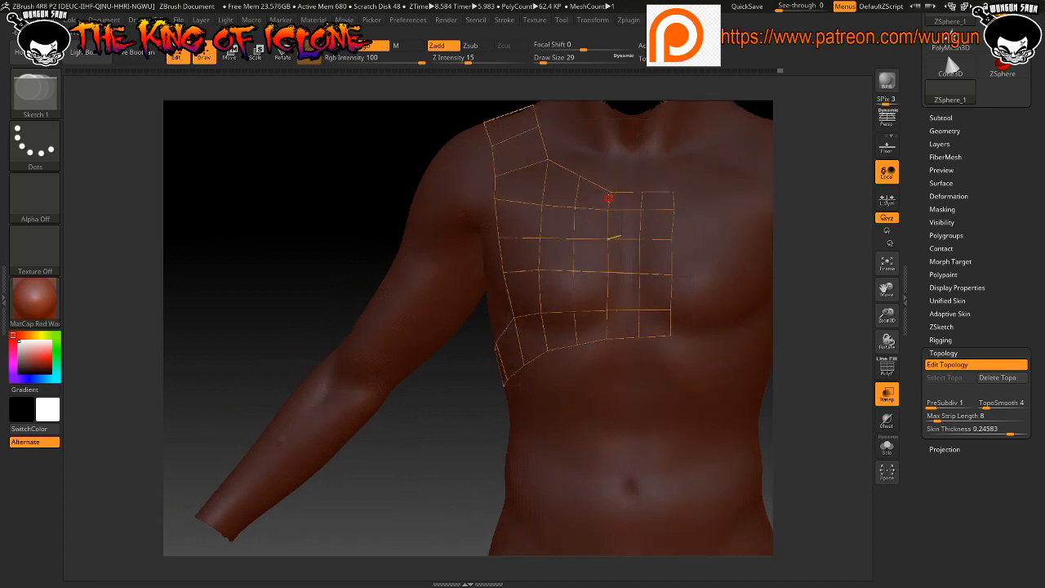
pyautogui.press('w')
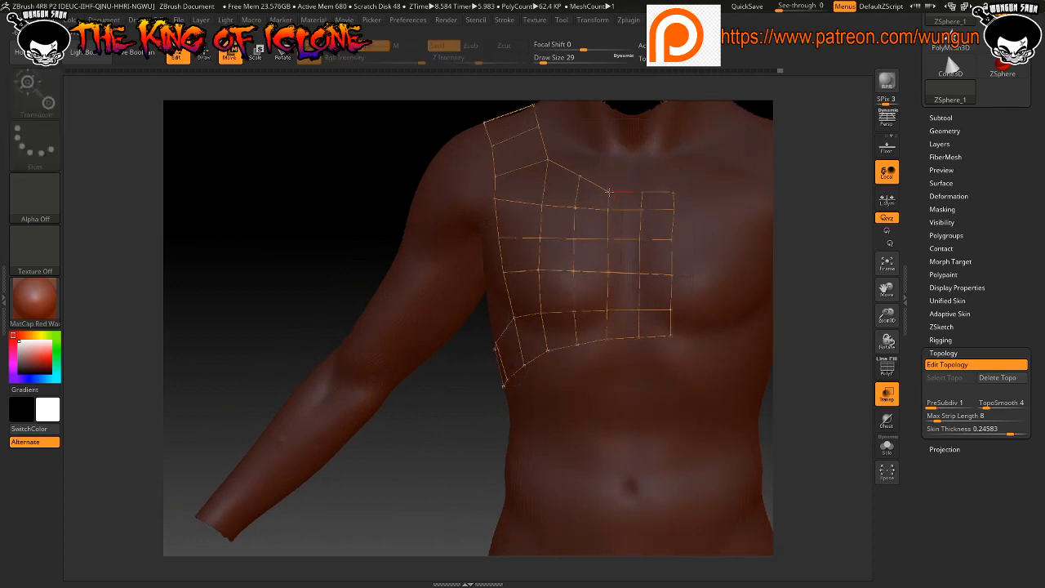
pyautogui.moveTo(609, 193); pyautogui.dragTo(612, 192)
pyautogui.moveTo(288, 166); pyautogui.dragTo(368, 175)
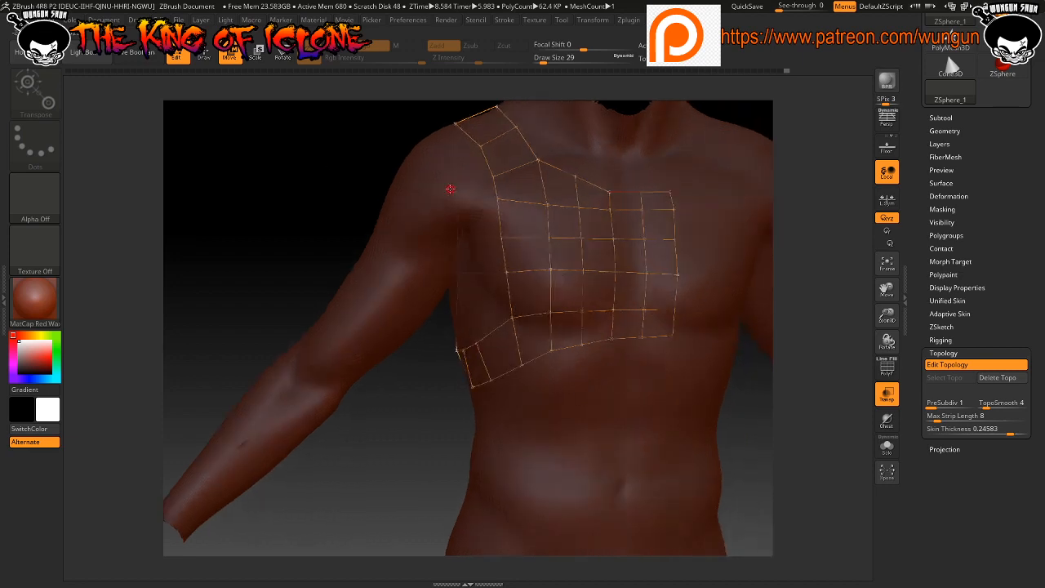
# Nudge the armhole edge vertex, the lower row's sternum-side vertex and the bottom border vertices to even out the chest quads
pyautogui.moveTo(497, 199); pyautogui.dragTo(498, 208)
pyautogui.moveTo(265, 235); pyautogui.dragTo(233, 236)
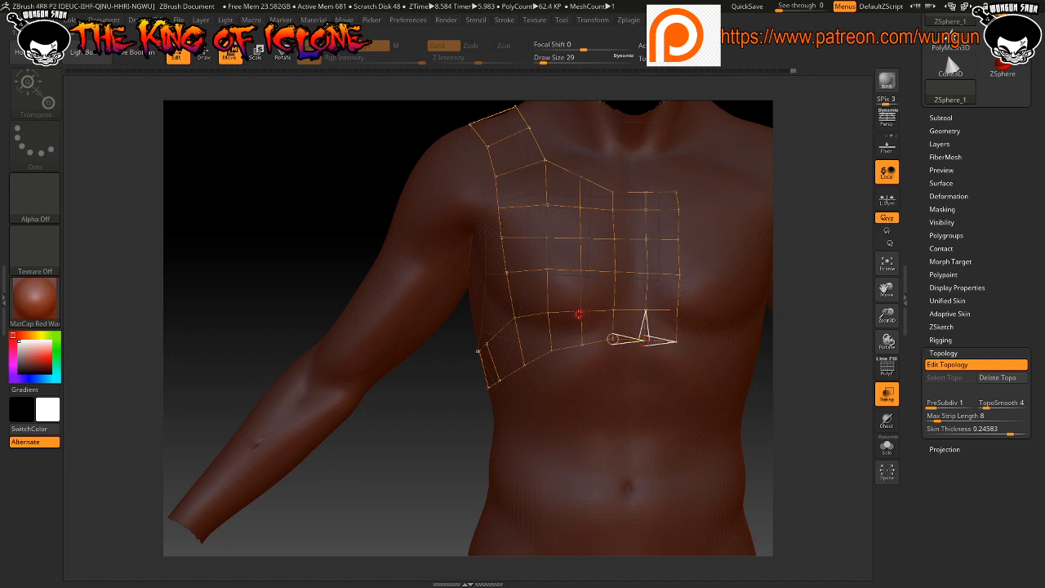
pyautogui.moveTo(676, 309); pyautogui.dragTo(678, 311)
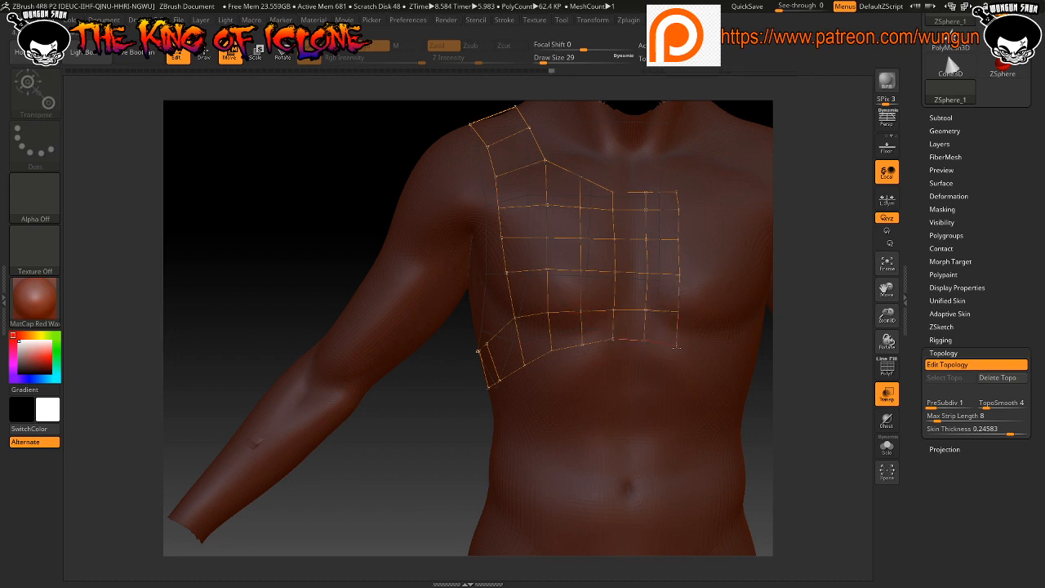
pyautogui.click(644, 343)
pyautogui.moveTo(583, 345); pyautogui.dragTo(582, 350)
pyautogui.moveTo(230, 200)
pyautogui.mouseDown()
pyautogui.moveTo(259, 203)
pyautogui.moveTo(229, 199)
pyautogui.mouseUp()
pyautogui.moveTo(297, 212)
pyautogui.mouseDown()
pyautogui.moveTo(313, 206)
pyautogui.moveTo(305, 203)
pyautogui.mouseUp()
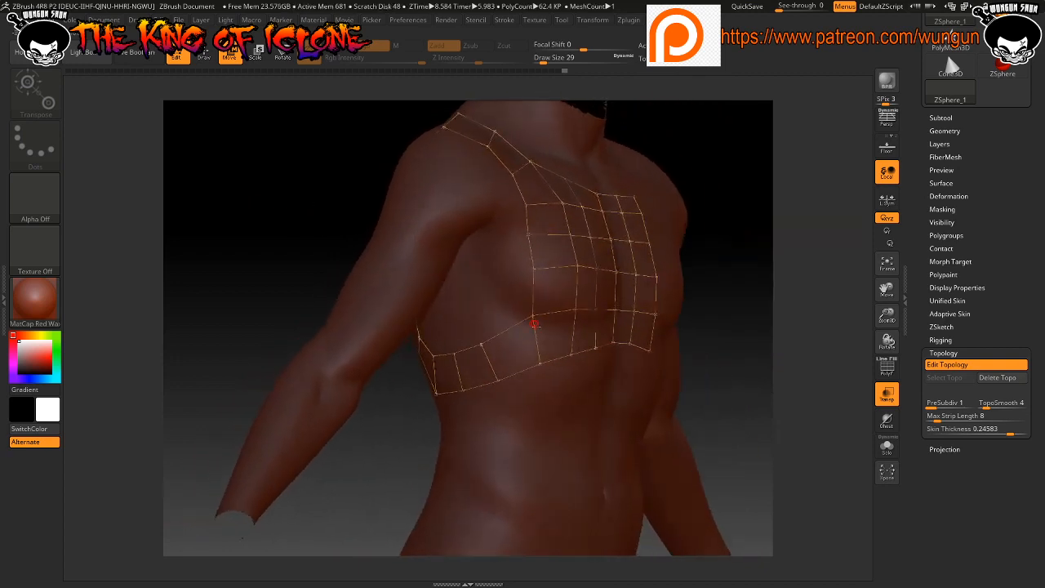
# Shift the rib strap's upper border vertex toward the chest and adjust its lower border vertices to space the strap quads evenly
pyautogui.moveTo(430, 413); pyautogui.dragTo(401, 407)
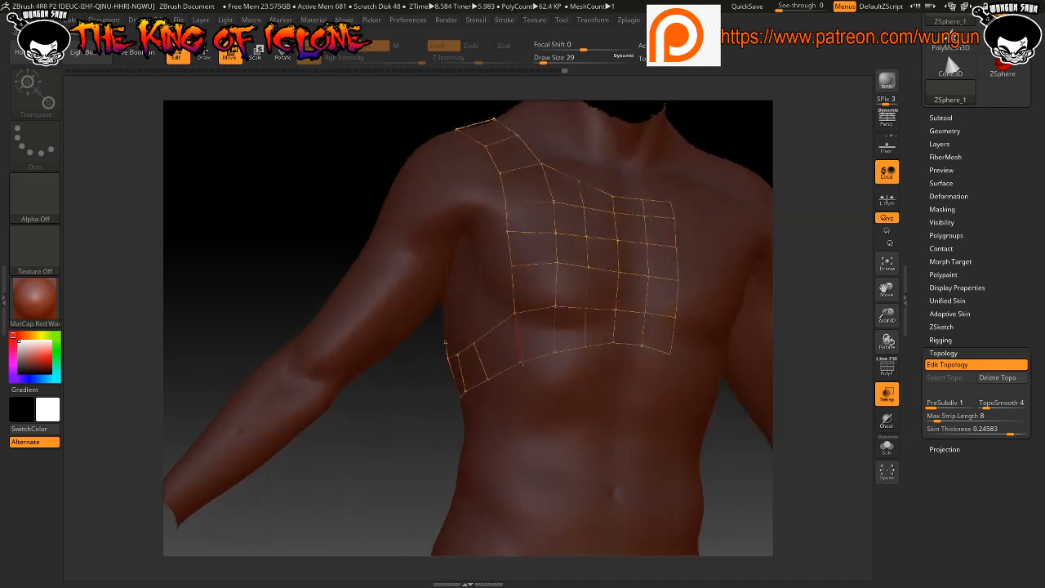
pyautogui.moveTo(502, 351); pyautogui.dragTo(425, 393)
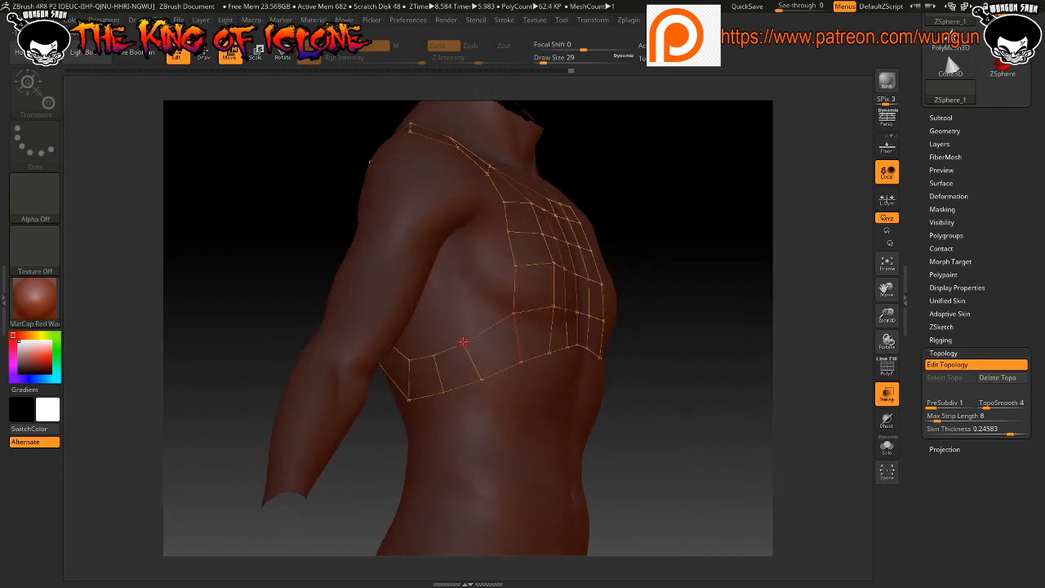
pyautogui.moveTo(462, 341); pyautogui.dragTo(471, 336)
pyautogui.moveTo(663, 433); pyautogui.dragTo(683, 377)
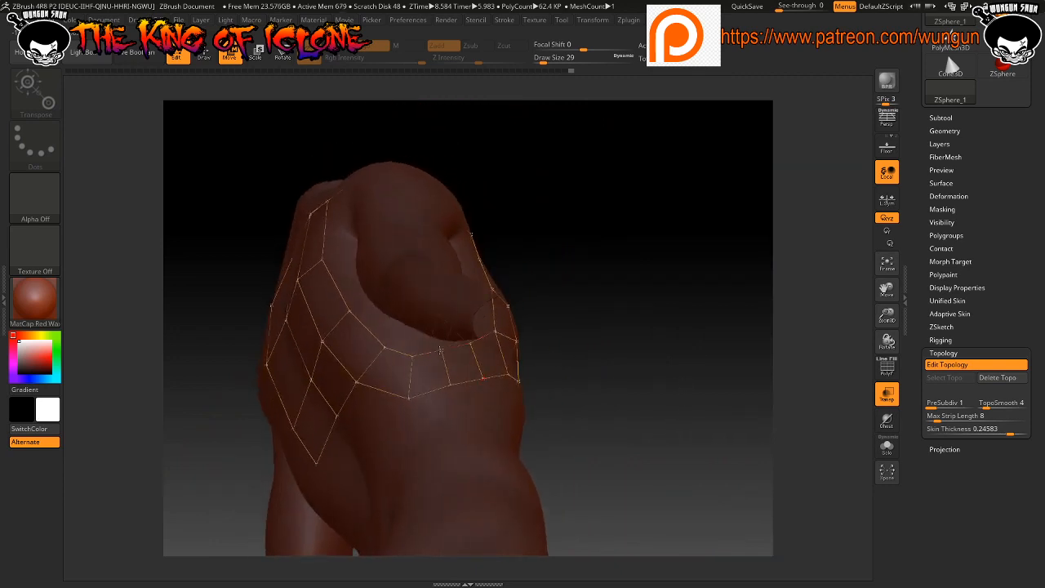
pyautogui.click(453, 386)
pyautogui.moveTo(656, 454); pyautogui.dragTo(610, 491)
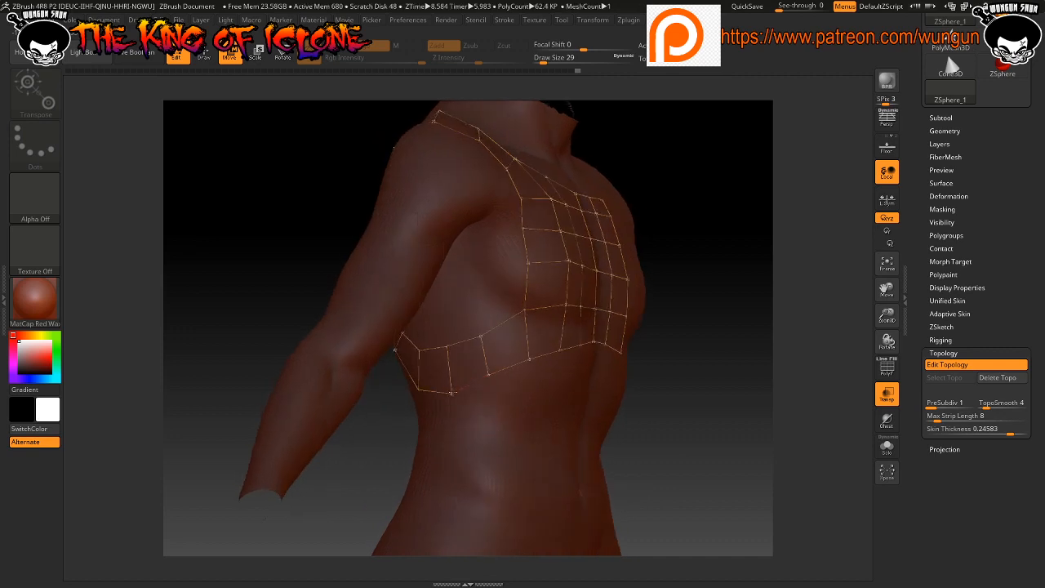
# Adjust the lower border vertices where the rib strap joins the back's bottom row
pyautogui.moveTo(364, 467); pyautogui.dragTo(414, 459)
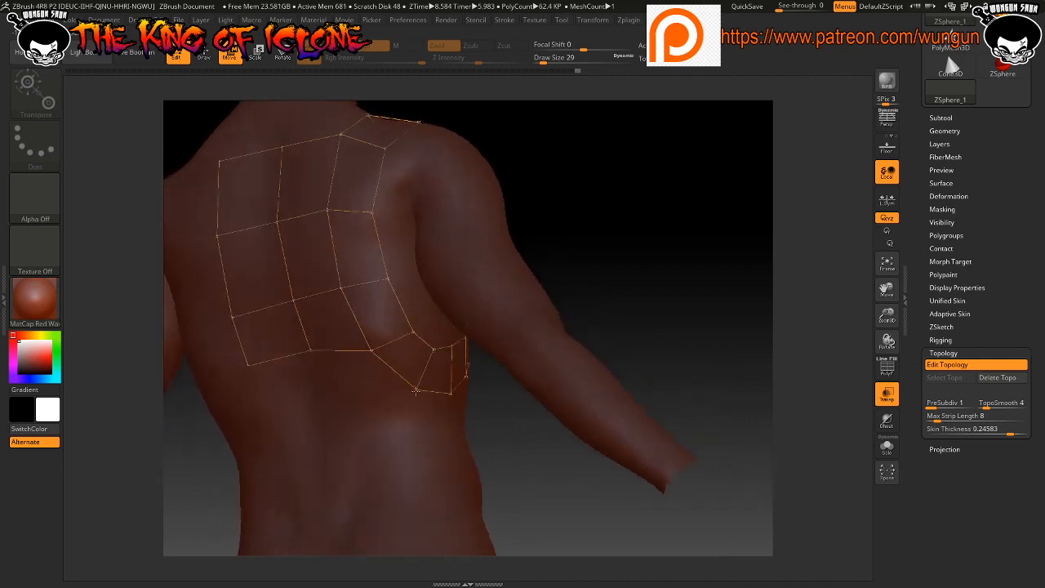
pyautogui.click(416, 391)
pyautogui.click(371, 351)
pyautogui.moveTo(495, 437); pyautogui.dragTo(497, 357)
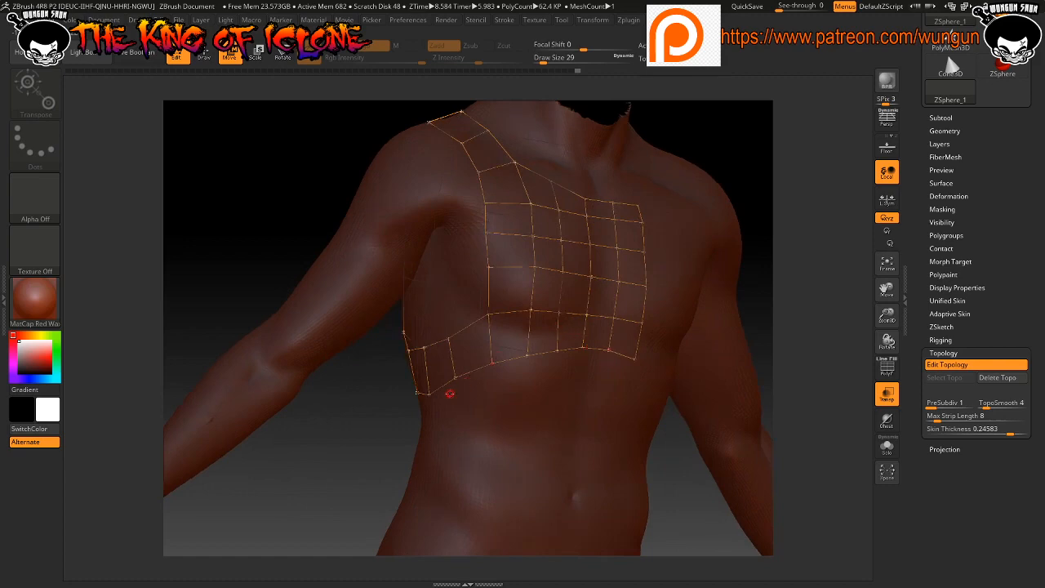
pyautogui.moveTo(328, 383); pyautogui.dragTo(486, 387)
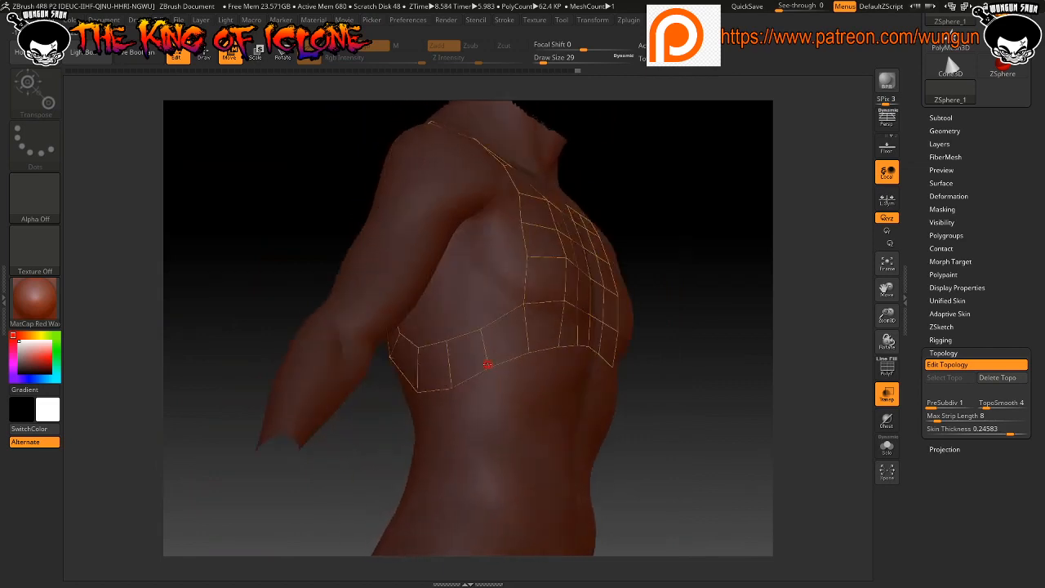
# Preview the harness as a skinned mesh, examine its armhole loop, and return to topology editing
pyautogui.moveTo(691, 448); pyautogui.dragTo(654, 473)
pyautogui.moveTo(722, 466); pyautogui.dragTo(457, 404)
pyautogui.press('a')
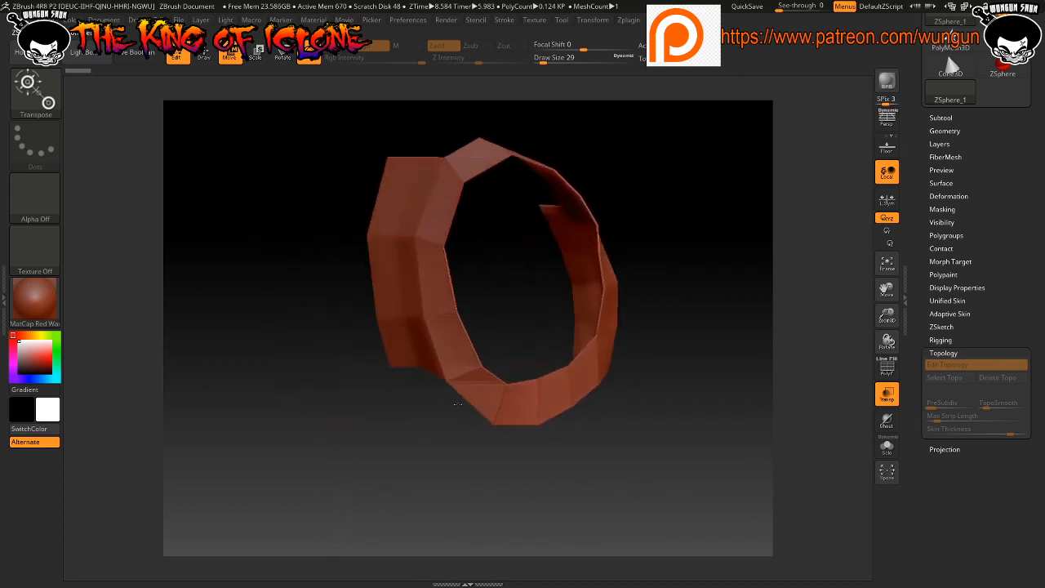
pyautogui.moveTo(437, 449)
pyautogui.mouseDown()
pyautogui.moveTo(434, 424)
pyautogui.moveTo(438, 433)
pyautogui.mouseUp()
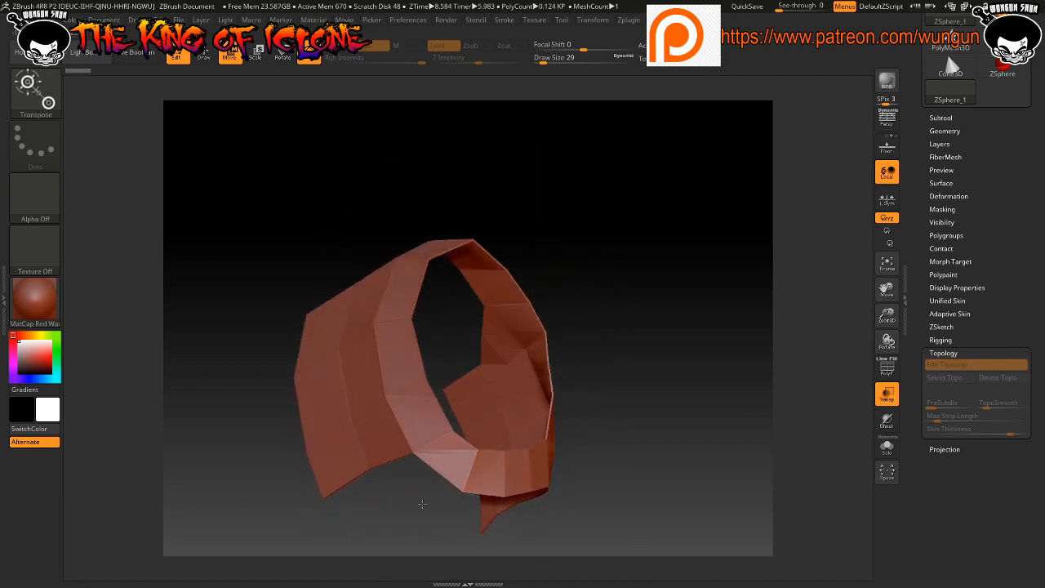
pyautogui.press('a')
# Adjust the back's armhole edge vertex and the lower border vertices beside the rib strap to smooth the curve under the arm
pyautogui.moveTo(588, 482); pyautogui.dragTo(648, 387)
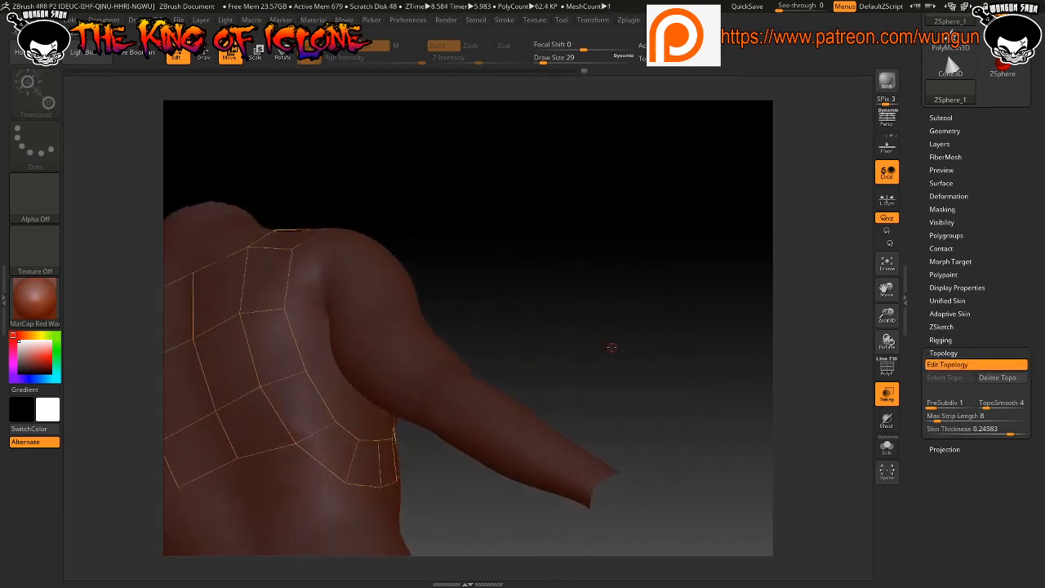
pyautogui.moveTo(612, 347); pyautogui.dragTo(705, 317)
pyautogui.press('super')
pyautogui.click(632, 362)
pyautogui.keyDown('alt'); pyautogui.moveTo(521, 516); pyautogui.dragTo(527, 404); pyautogui.keyUp('alt')
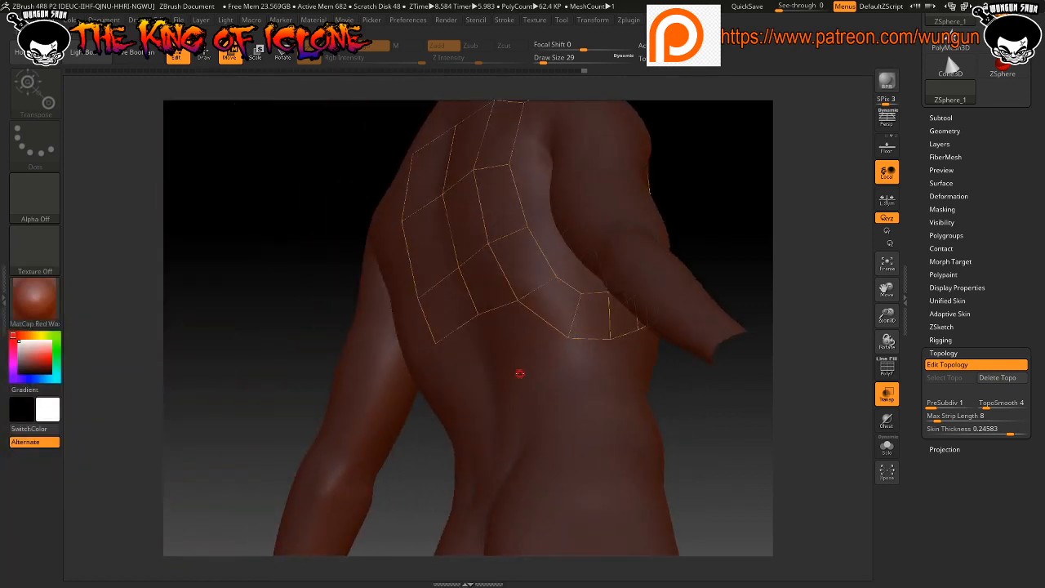
pyautogui.click(553, 271)
pyautogui.moveTo(267, 247); pyautogui.dragTo(339, 251)
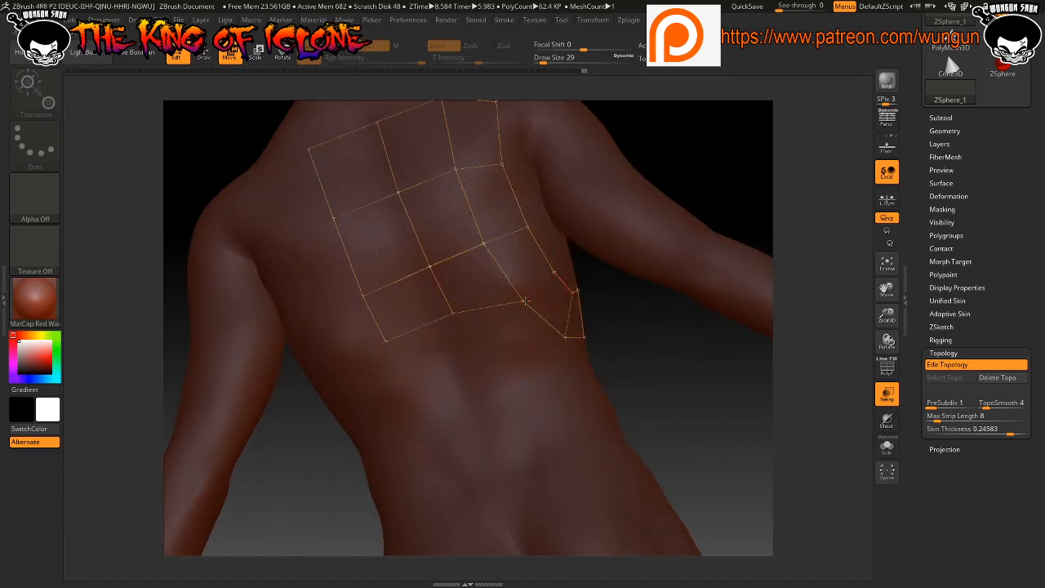
pyautogui.click(525, 300)
pyautogui.moveTo(663, 365); pyautogui.dragTo(566, 334)
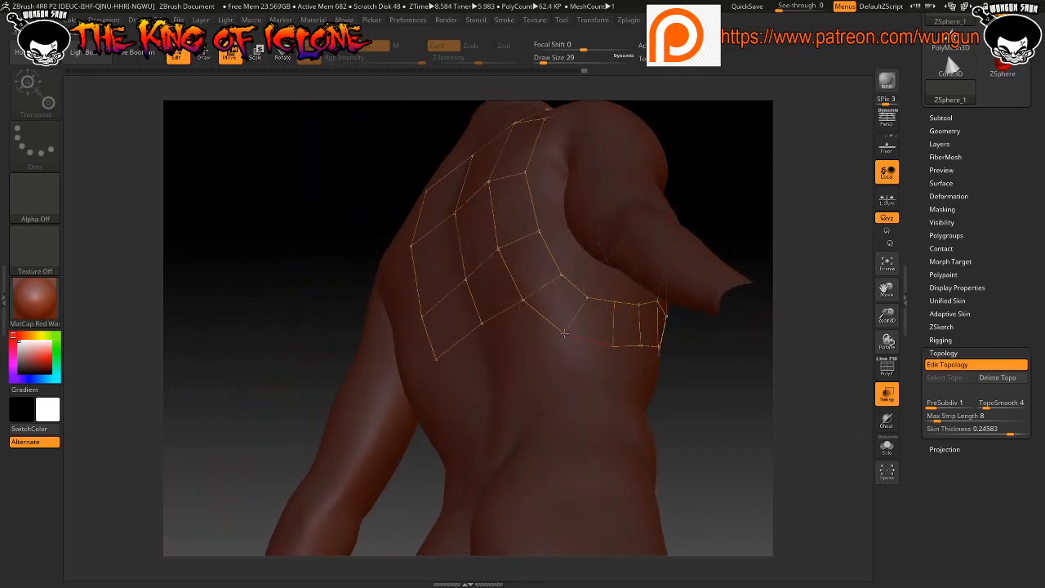
pyautogui.moveTo(681, 391)
pyautogui.mouseDown()
pyautogui.moveTo(597, 441)
pyautogui.moveTo(668, 390)
pyautogui.mouseUp()
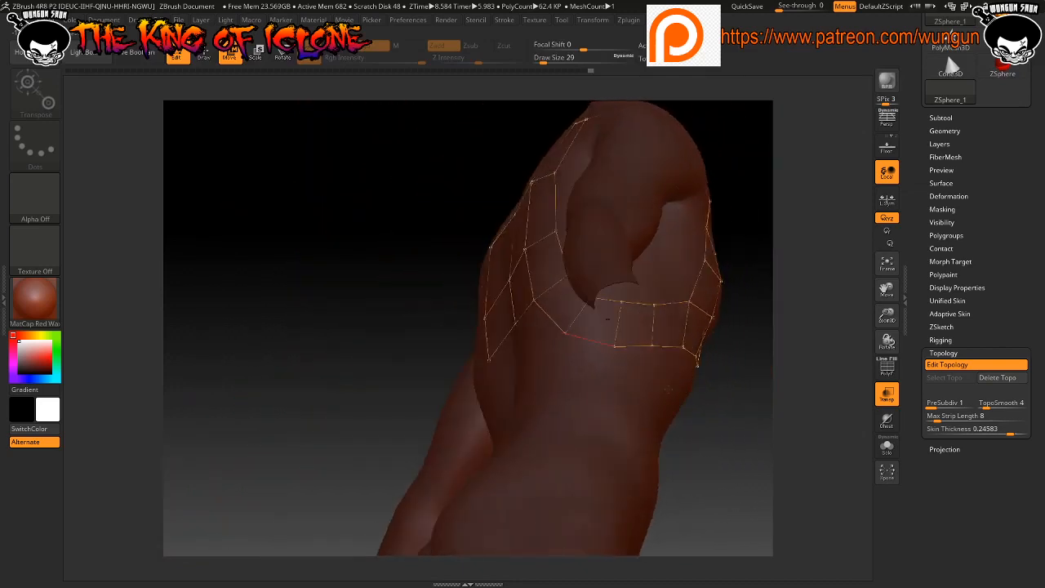
pyautogui.moveTo(362, 289); pyautogui.dragTo(390, 296)
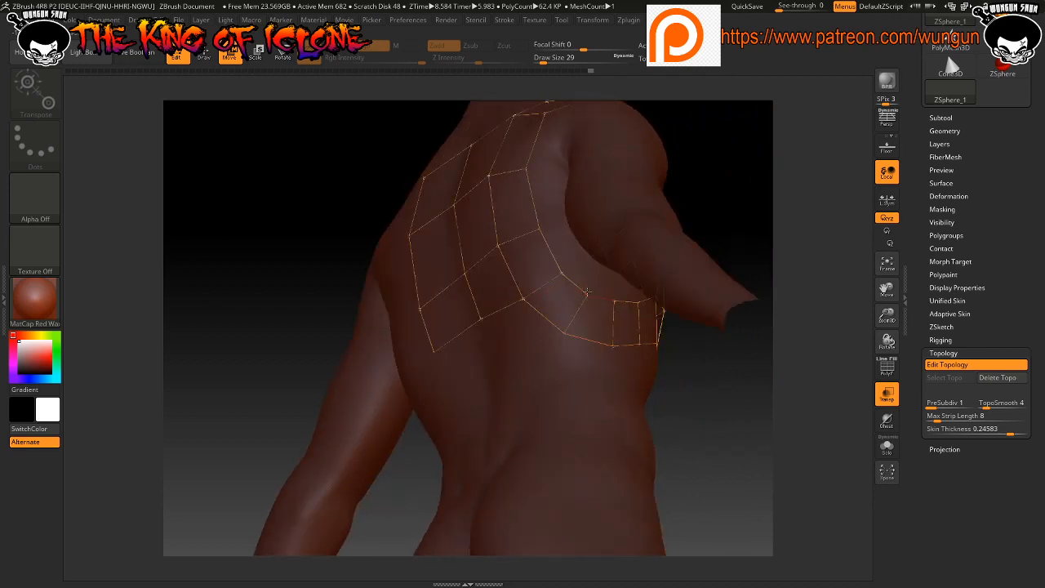
# Set the topology Skin Thickness to 0.5419 and preview the harness as a skinned mesh
pyautogui.moveTo(245, 343); pyautogui.dragTo(385, 335)
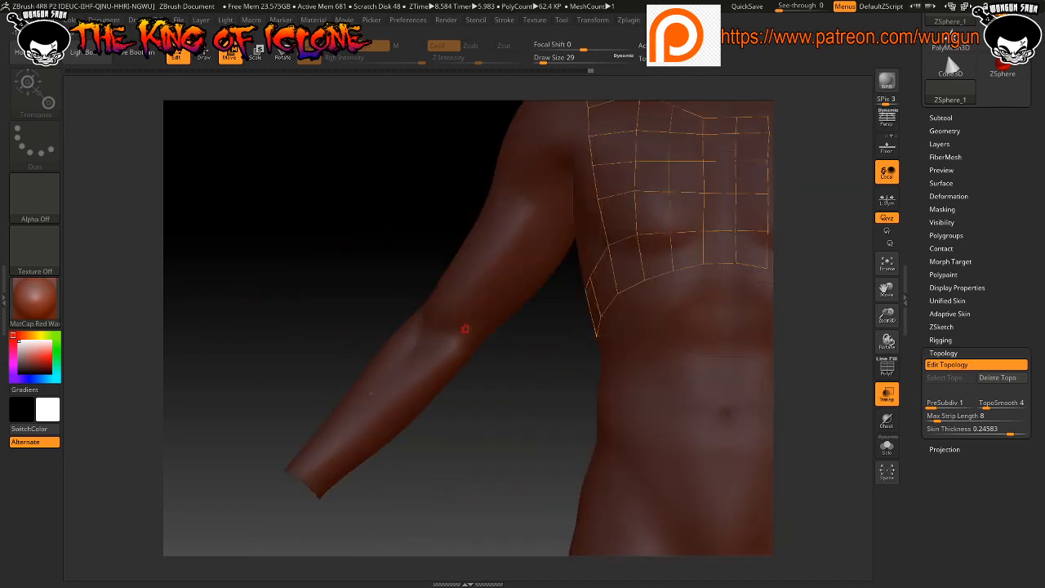
pyautogui.keyDown('alt'); pyautogui.moveTo(406, 110); pyautogui.dragTo(285, 150); pyautogui.keyUp('alt')
pyautogui.moveTo(398, 468); pyautogui.dragTo(425, 383)
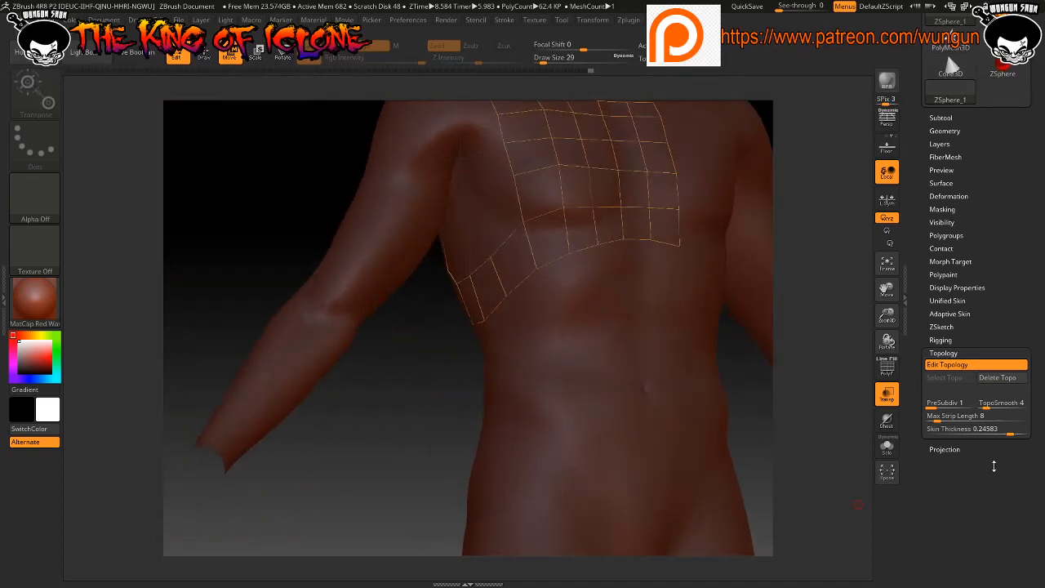
pyautogui.moveTo(1011, 434); pyautogui.dragTo(1018, 434)
pyautogui.press('a')
# Examine the thickened harness mesh from the front, back, side and underneath, checking the chest, back and armhole surfaces
pyautogui.moveTo(644, 378); pyautogui.dragTo(713, 341)
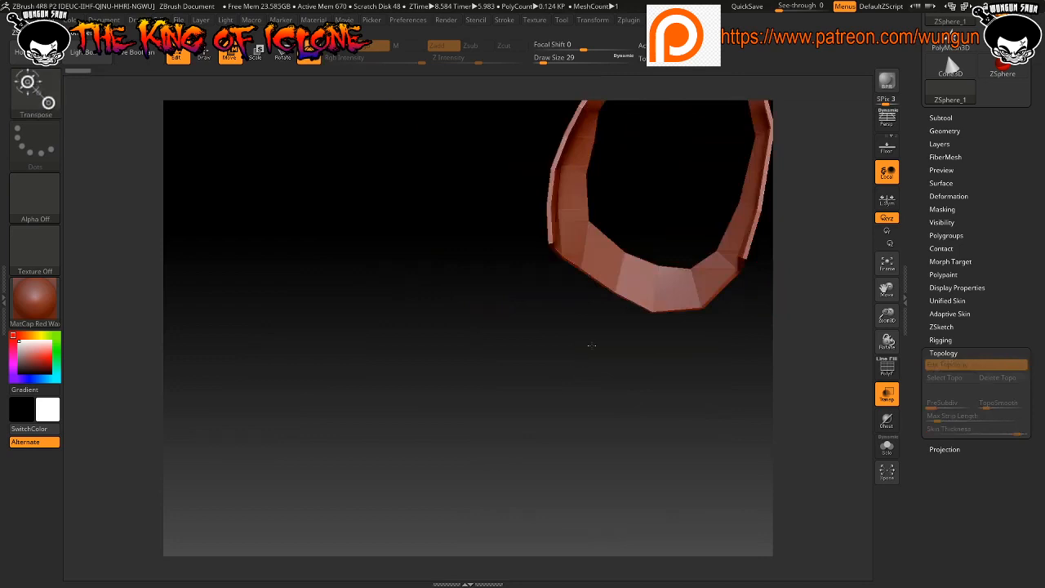
pyautogui.moveTo(591, 345); pyautogui.dragTo(609, 293)
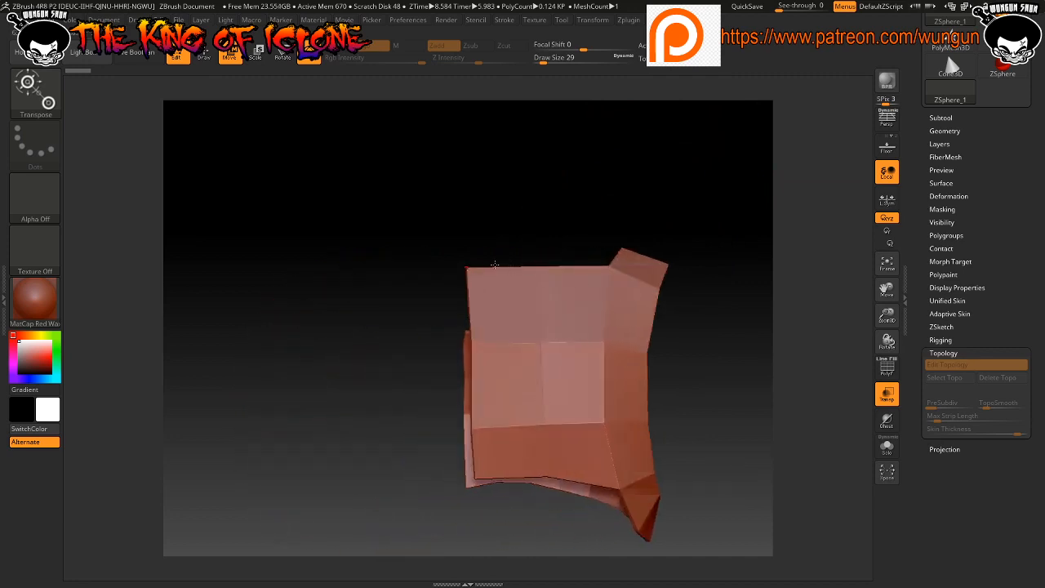
pyautogui.moveTo(511, 264); pyautogui.dragTo(447, 310)
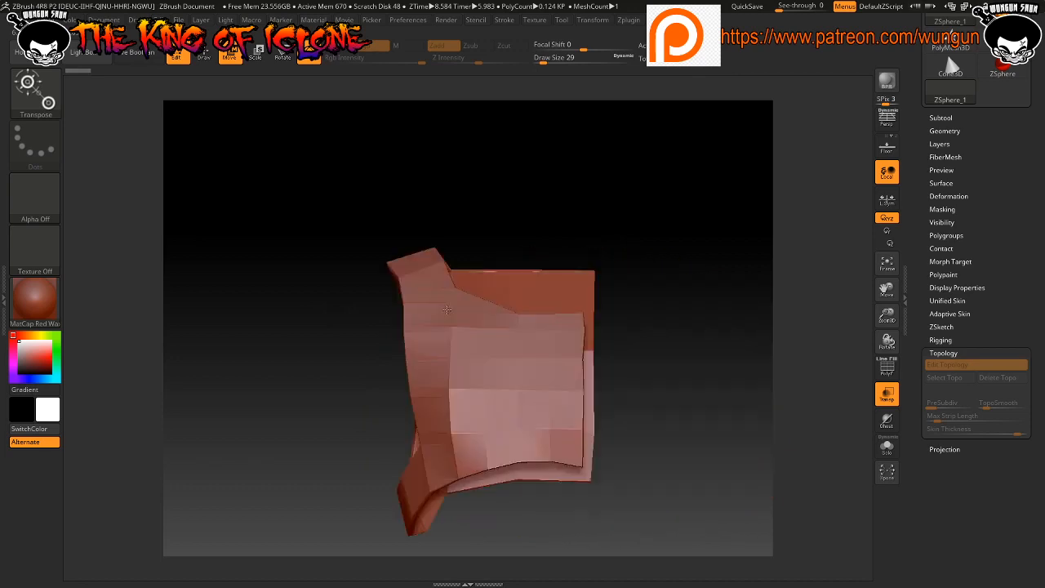
pyautogui.keyDown('alt'); pyautogui.moveTo(708, 314); pyautogui.dragTo(635, 273); pyautogui.keyUp('alt')
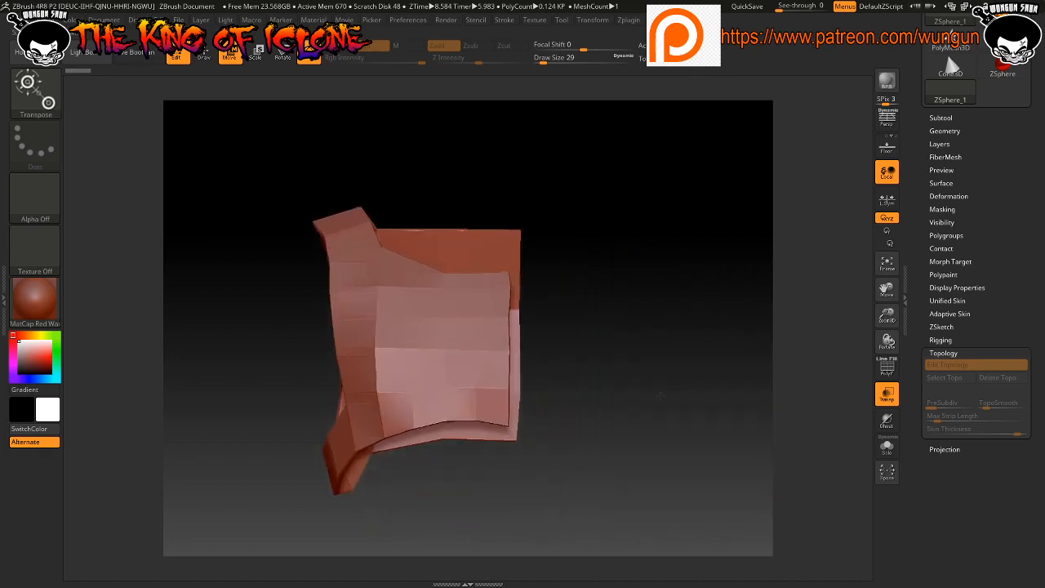
pyautogui.moveTo(272, 417); pyautogui.dragTo(375, 397)
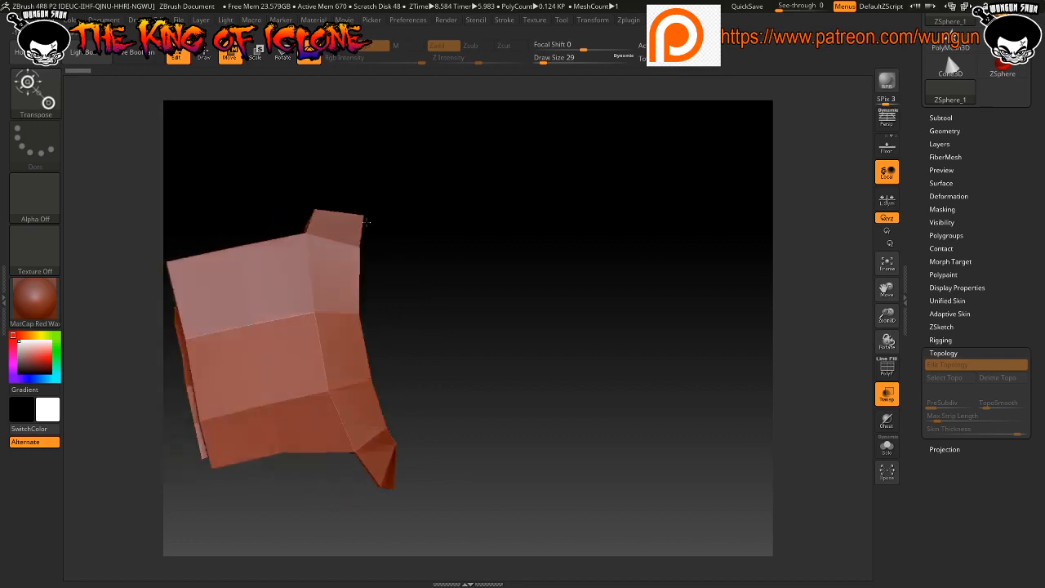
pyautogui.moveTo(384, 451); pyautogui.dragTo(419, 476)
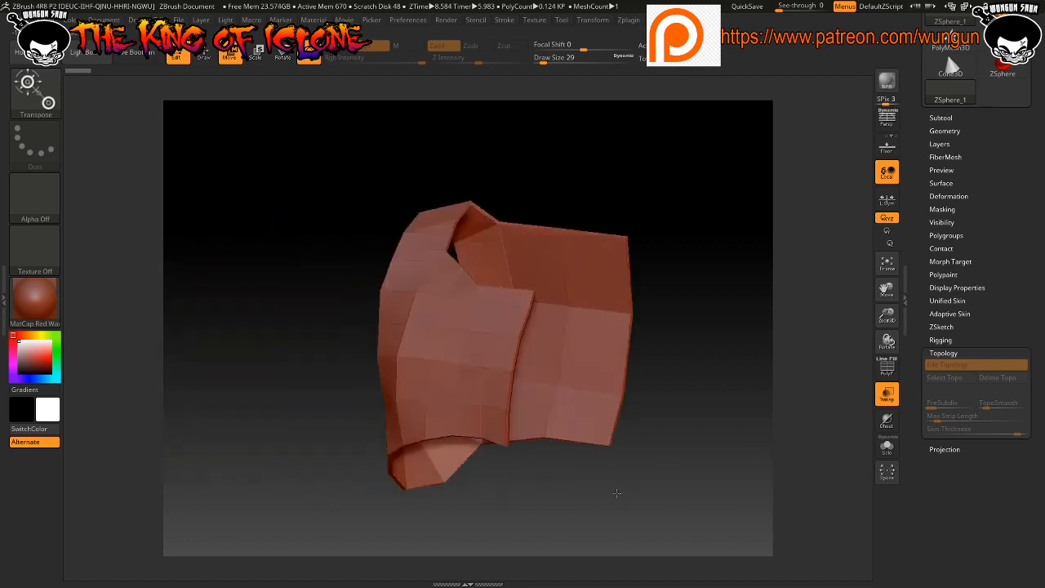
pyautogui.moveTo(618, 493); pyautogui.dragTo(672, 483)
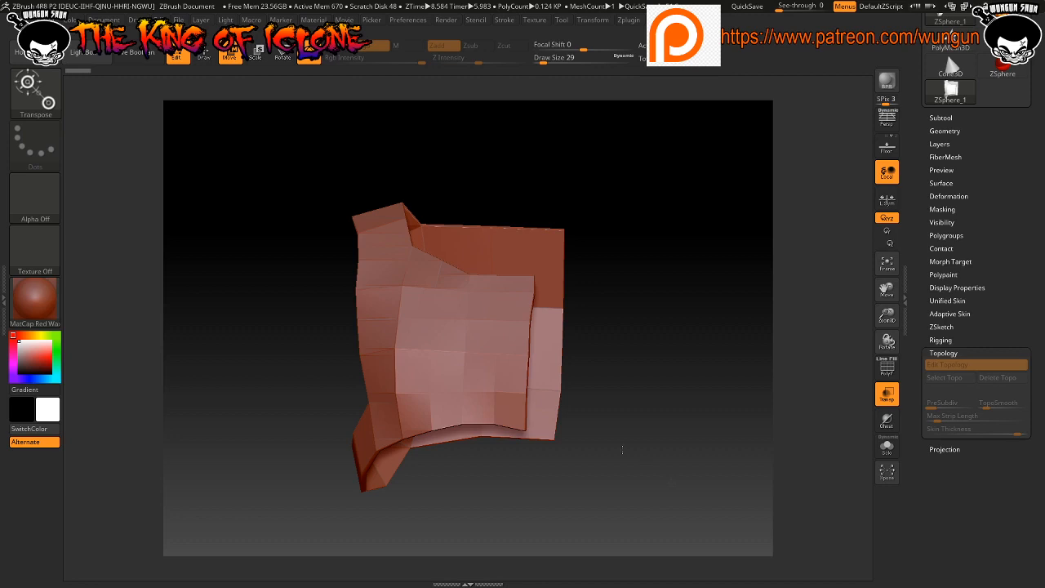
pyautogui.moveTo(642, 460); pyautogui.dragTo(437, 303)
pyautogui.moveTo(309, 371); pyautogui.dragTo(384, 352)
pyautogui.moveTo(476, 468); pyautogui.dragTo(363, 454)
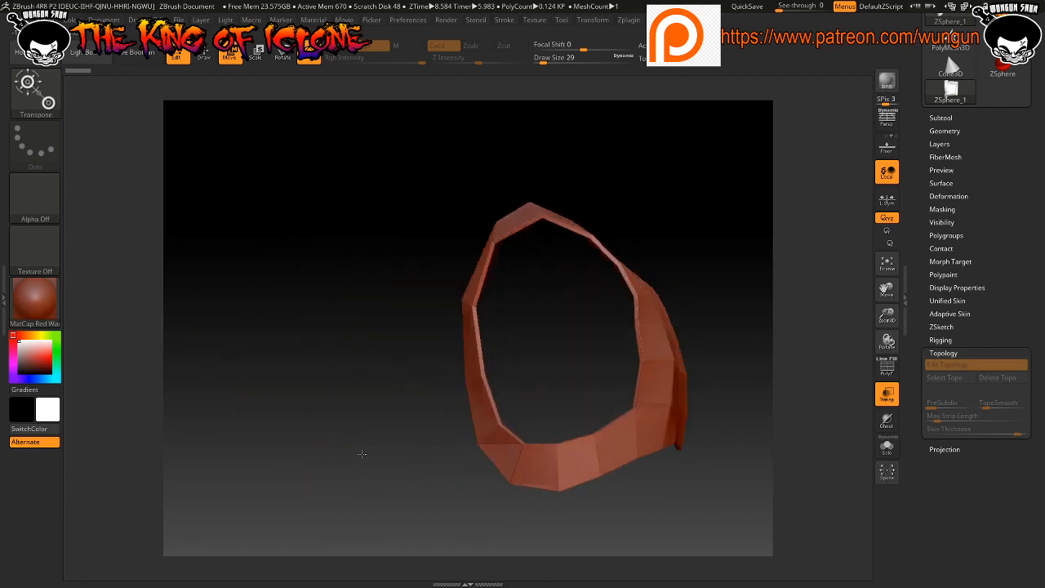
# Return to the topology wireframe, examine its chest and back grids, and preview the skinned mesh again
pyautogui.moveTo(433, 306); pyautogui.dragTo(557, 323)
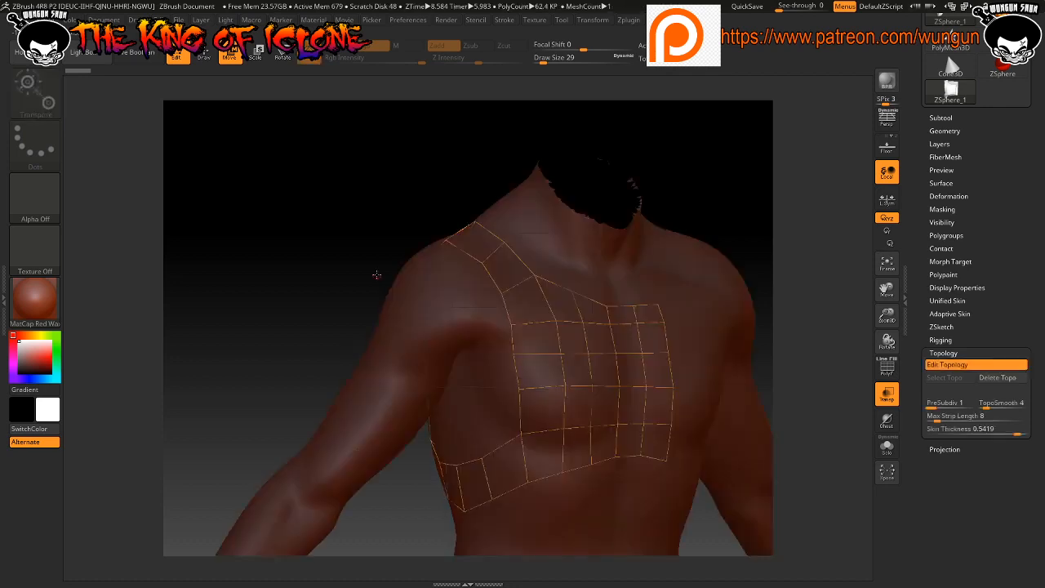
pyautogui.moveTo(373, 275); pyautogui.dragTo(385, 226)
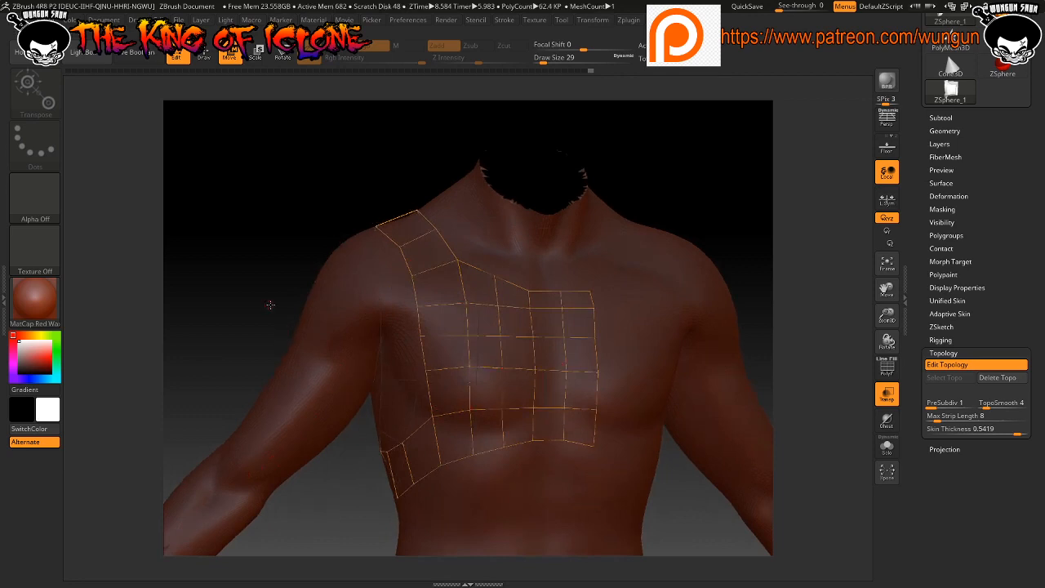
pyautogui.moveTo(271, 305); pyautogui.dragTo(432, 391)
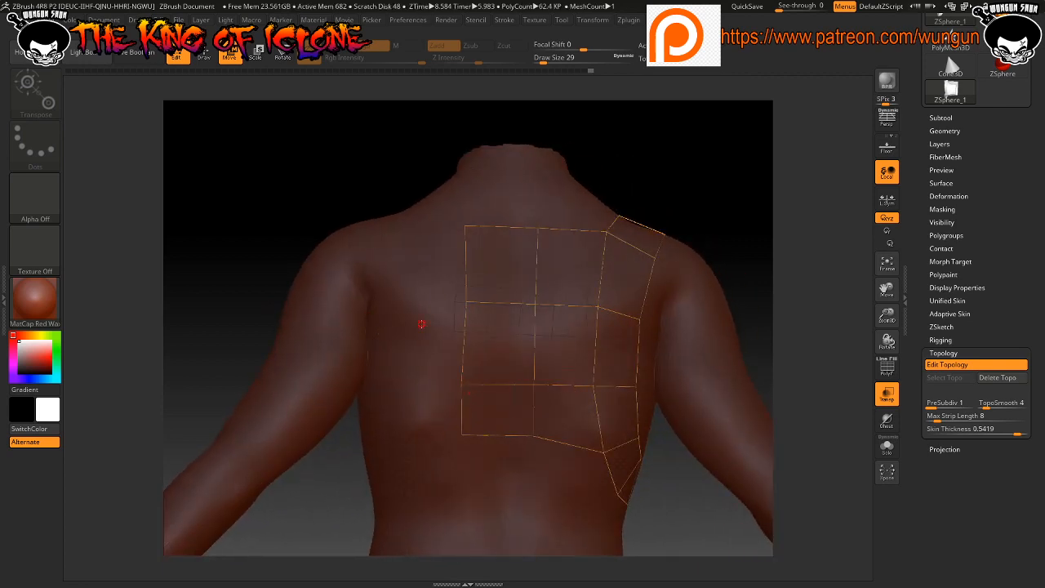
pyautogui.moveTo(360, 140); pyautogui.dragTo(237, 176)
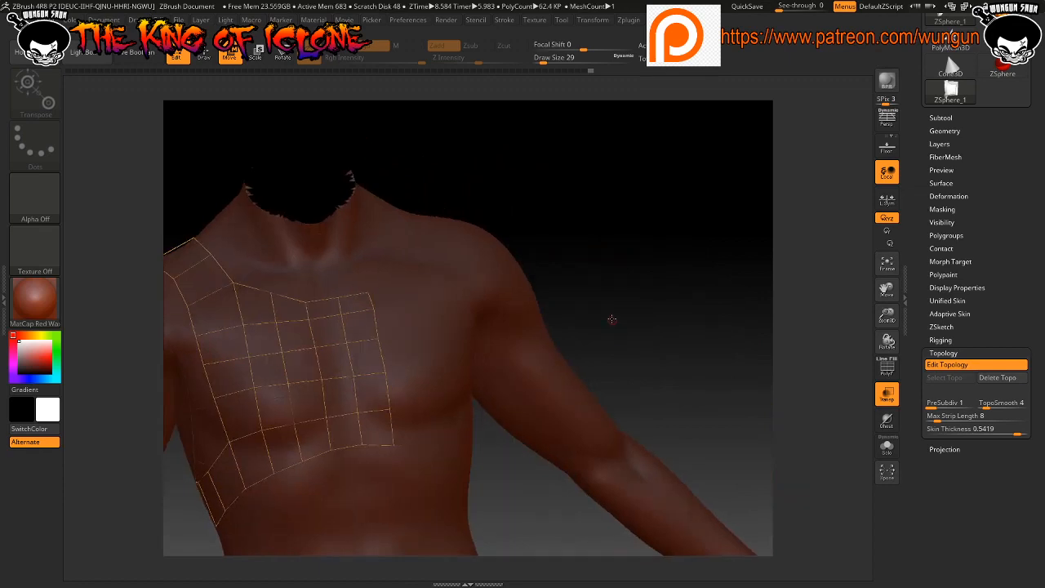
pyautogui.keyDown('shift'); pyautogui.moveTo(593, 270); pyautogui.dragTo(643, 276); pyautogui.keyUp('shift')
pyautogui.keyDown('alt'); pyautogui.moveTo(733, 321); pyautogui.dragTo(675, 239); pyautogui.keyUp('alt')
pyautogui.keyDown('alt'); pyautogui.moveTo(589, 495); pyautogui.dragTo(618, 451); pyautogui.keyUp('alt')
pyautogui.press('a')
pyautogui.moveTo(618, 368); pyautogui.dragTo(566, 367)
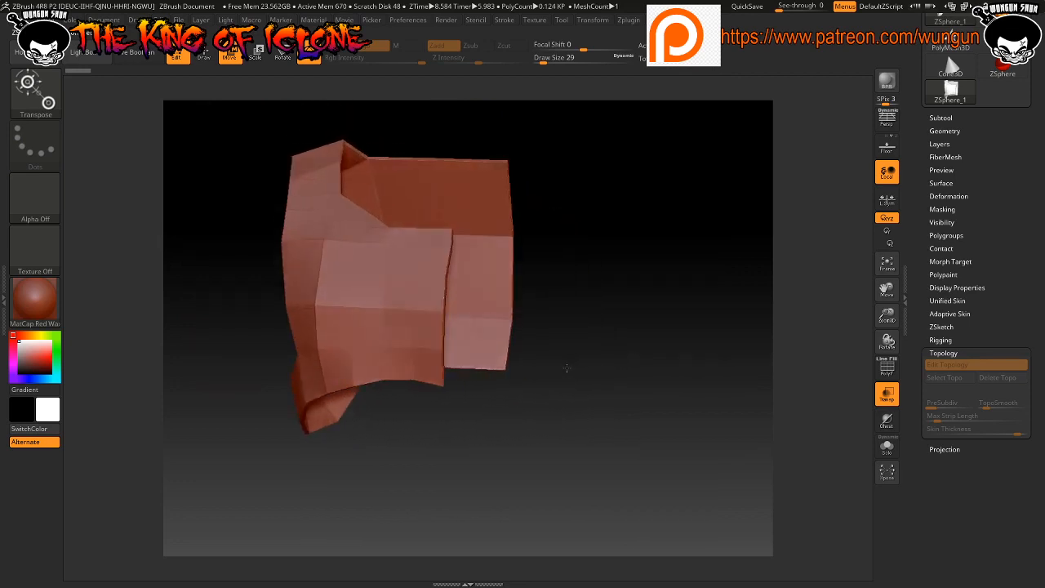